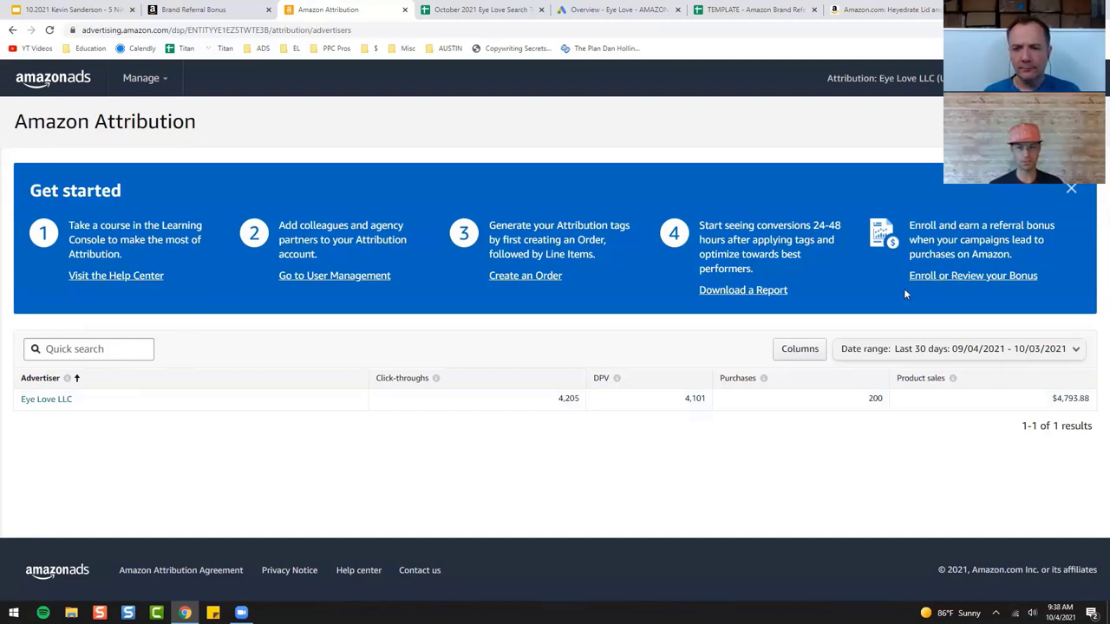
Step: Dismiss the Get started banner and open the orders list of the Eye Love LLC advertiser
left_click(1070, 189)
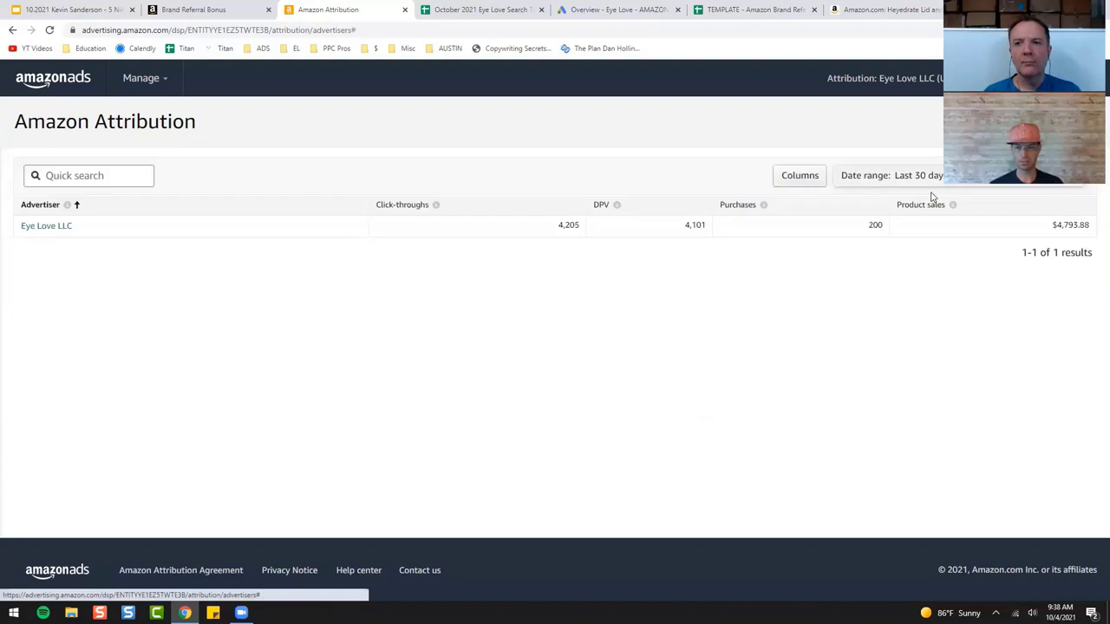
left_click(56, 230)
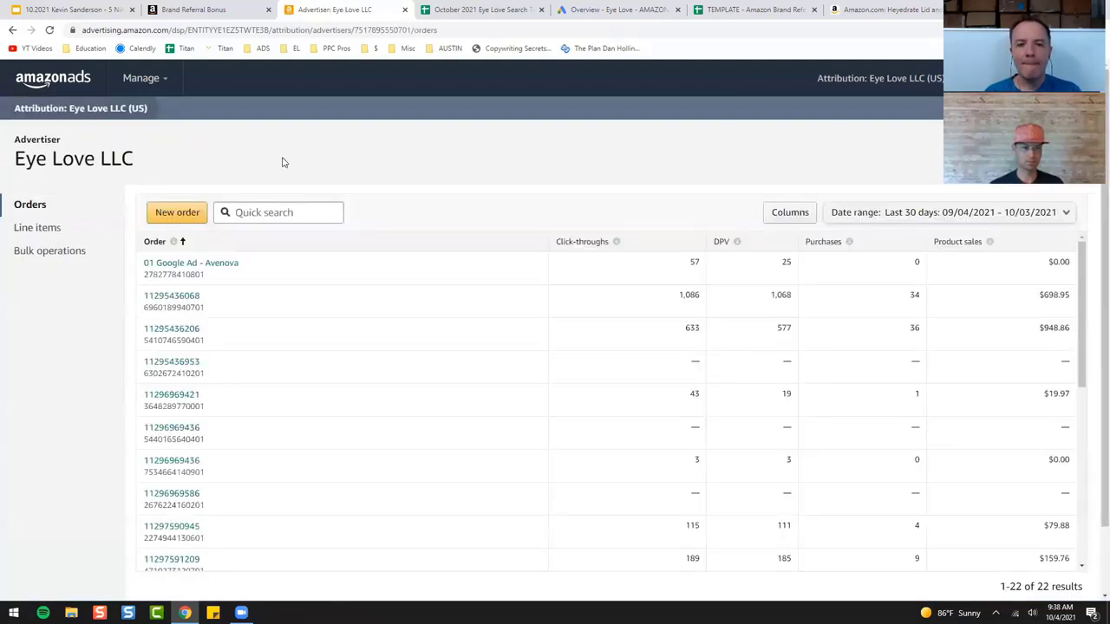
scroll(356, 438, "down", 4)
scroll(358, 439, "up", 3)
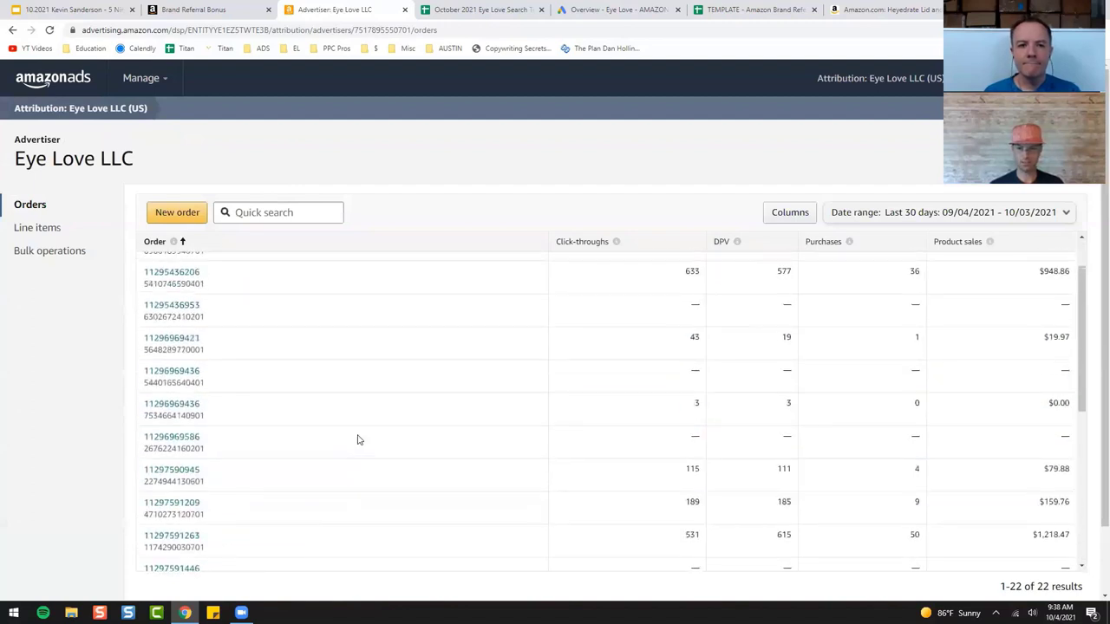
scroll(357, 440, "up", 1)
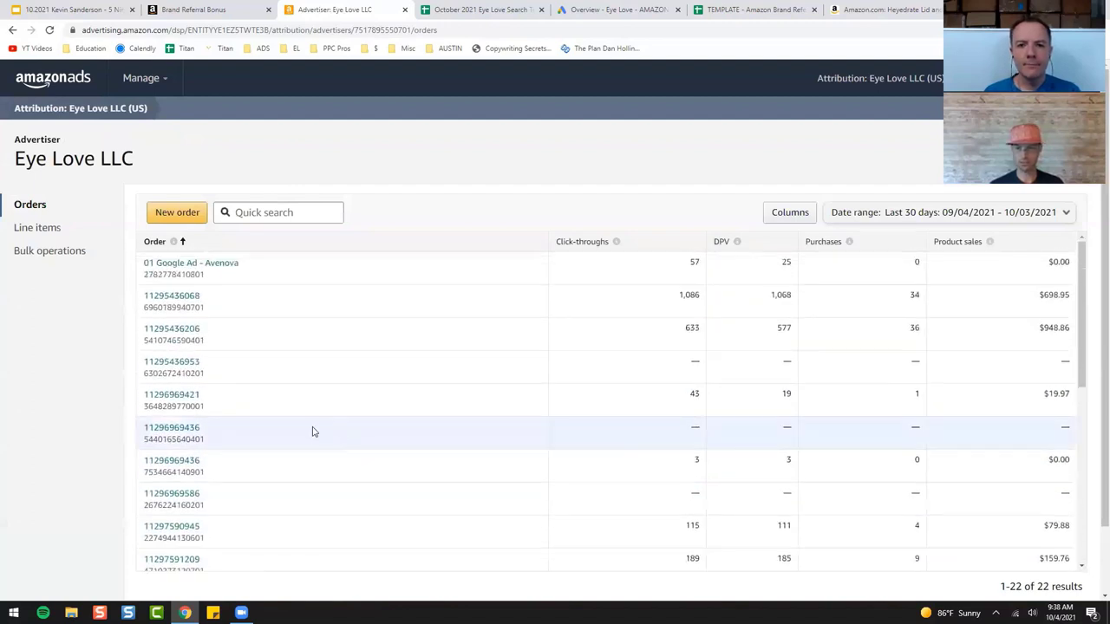
Step: Sort the advertiser's orders by product sales from highest to lowest and look through the list
left_click(965, 247)
left_click(971, 248)
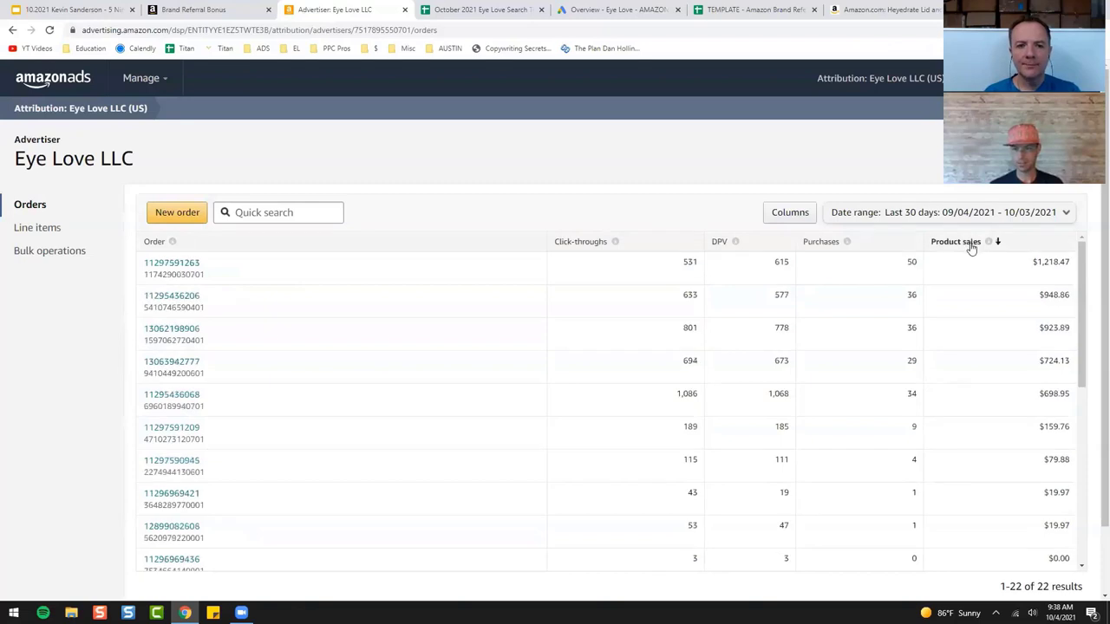
scroll(949, 388, "down", 3)
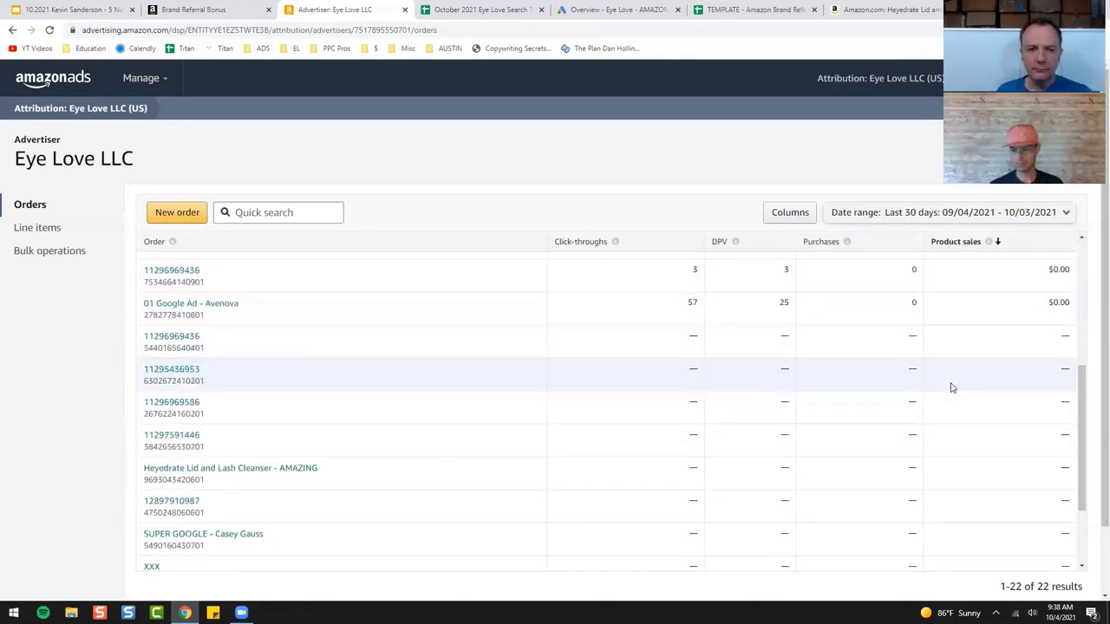
scroll(950, 387, "up", 5)
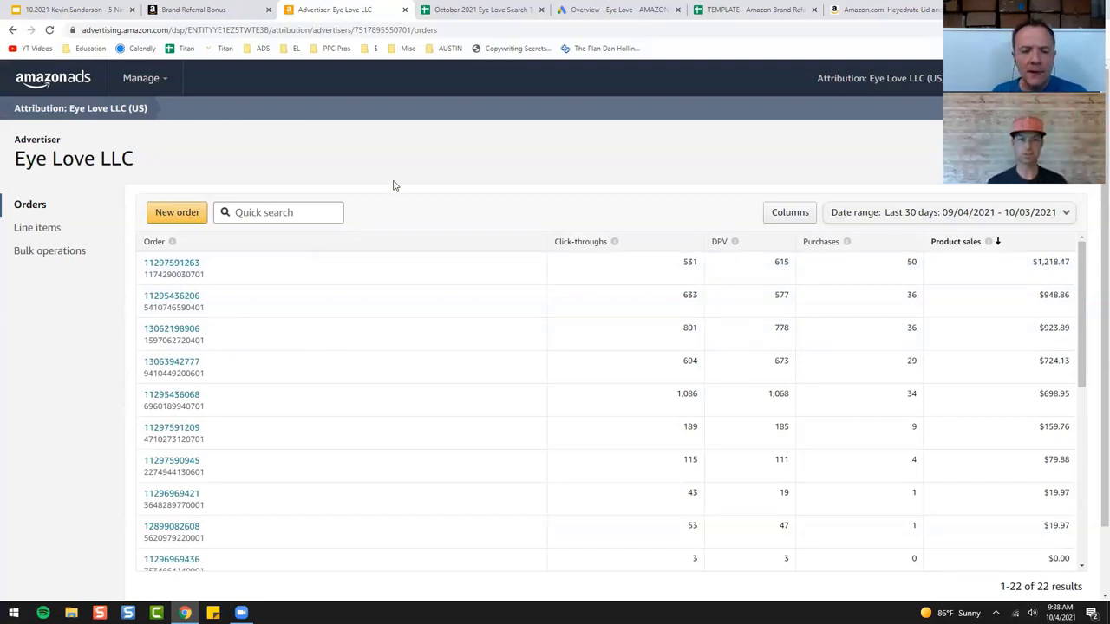
Step: In the October 2021 Eye Love Search Term Report, select the customer search terms in rows 16, 29, 45, 65, 75 and 76
left_click(484, 7)
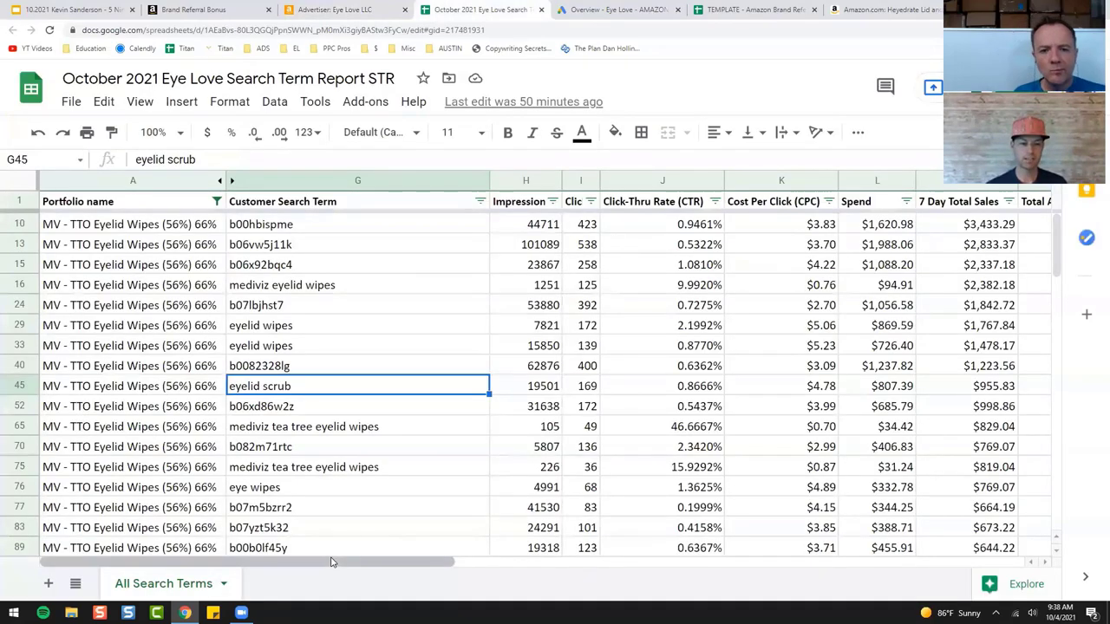
left_click_drag(332, 565, 243, 570)
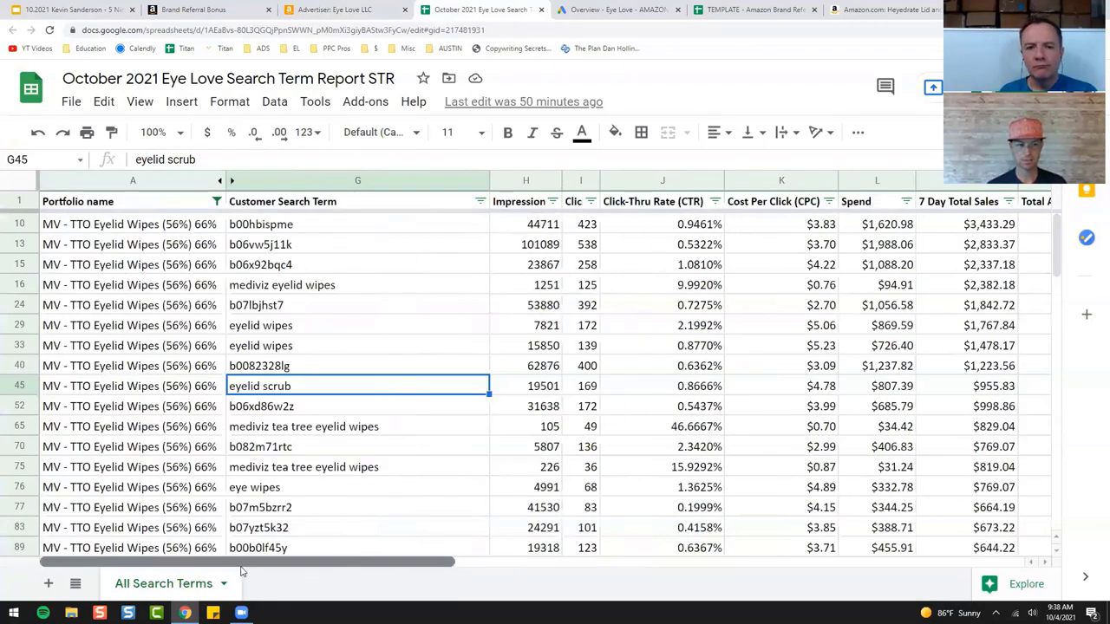
scroll(346, 425, "down", 20)
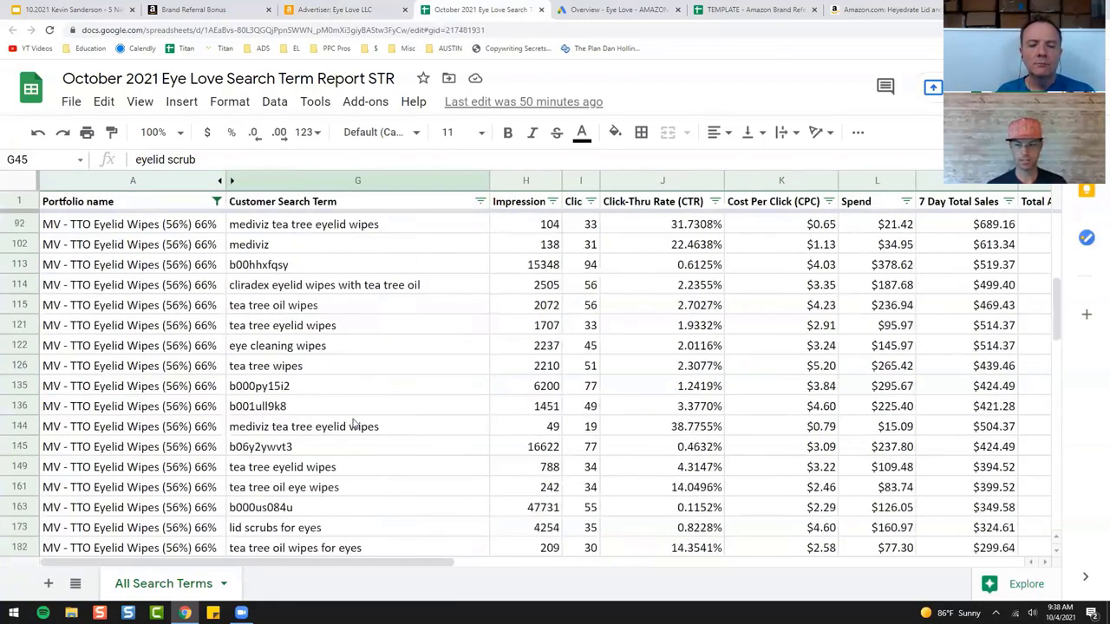
scroll(364, 443, "up", 20)
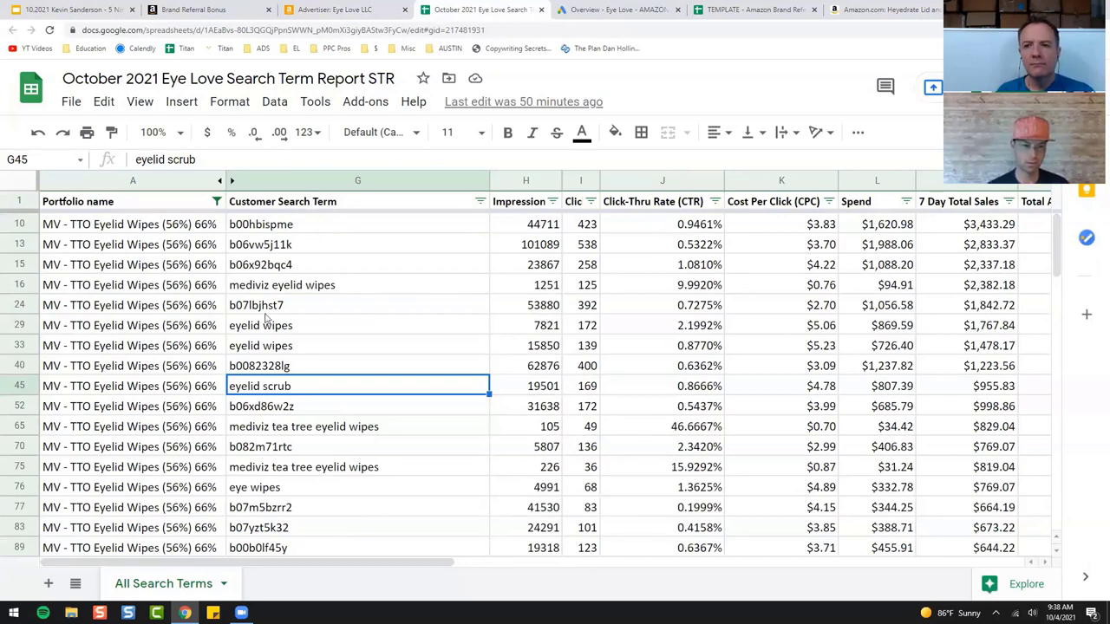
left_click(301, 291)
left_click(319, 391, "ctrl")
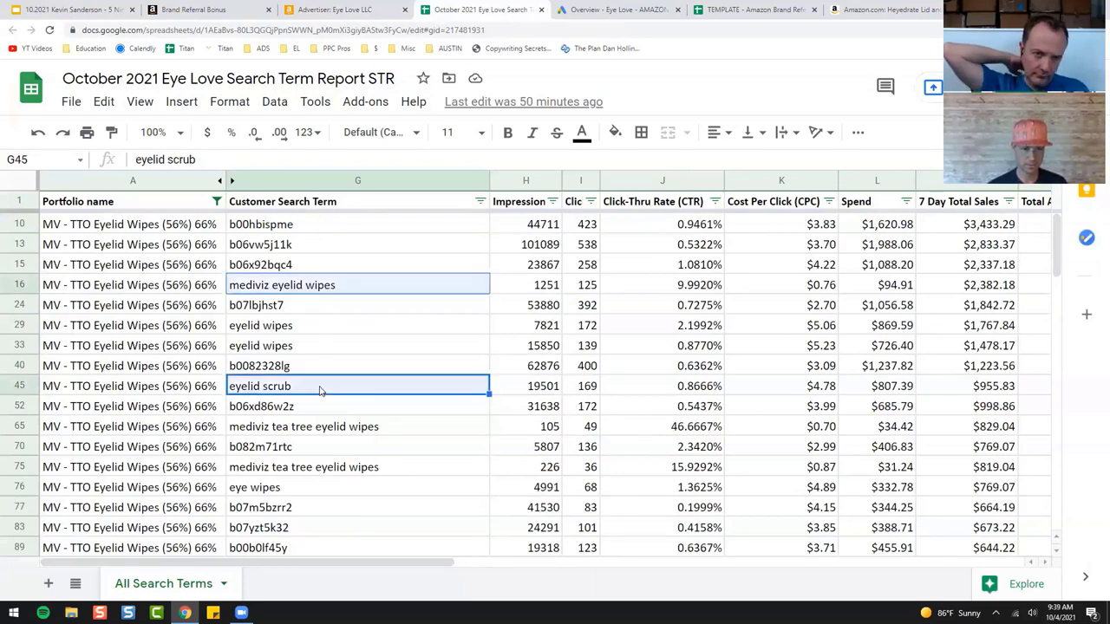
left_click(314, 330, "ctrl")
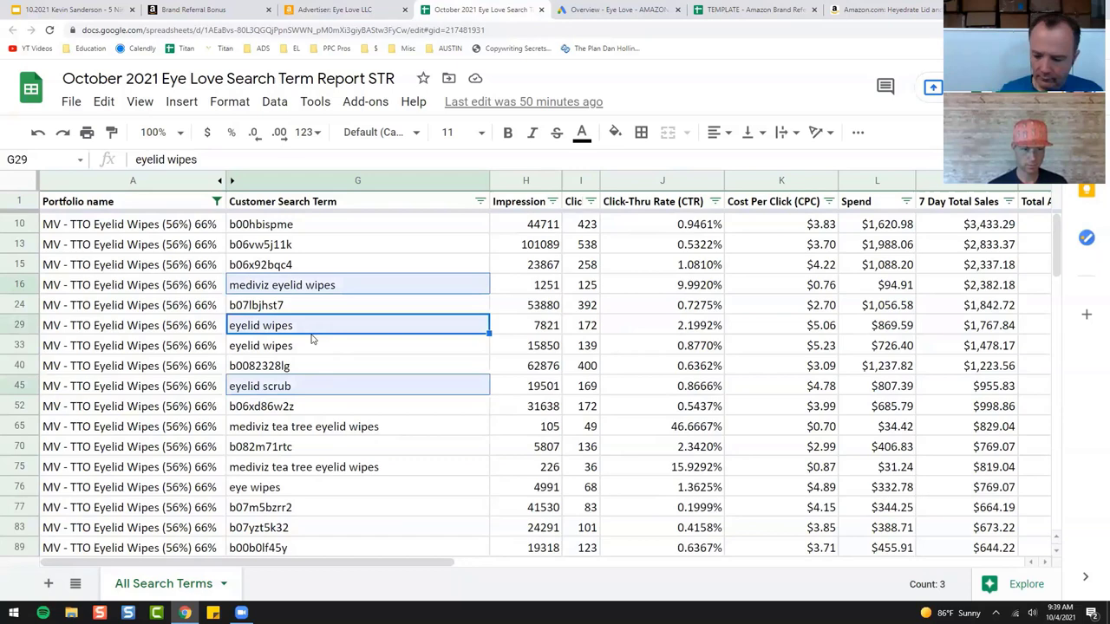
left_click(321, 431, "ctrl")
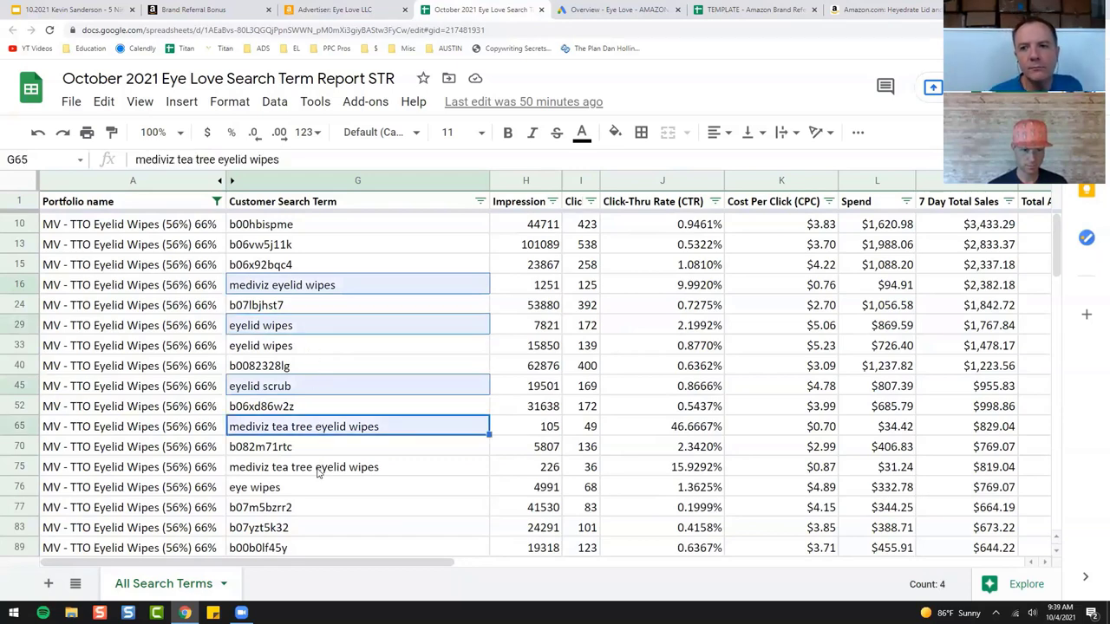
left_click(319, 469, "ctrl")
left_click(314, 490, "ctrl")
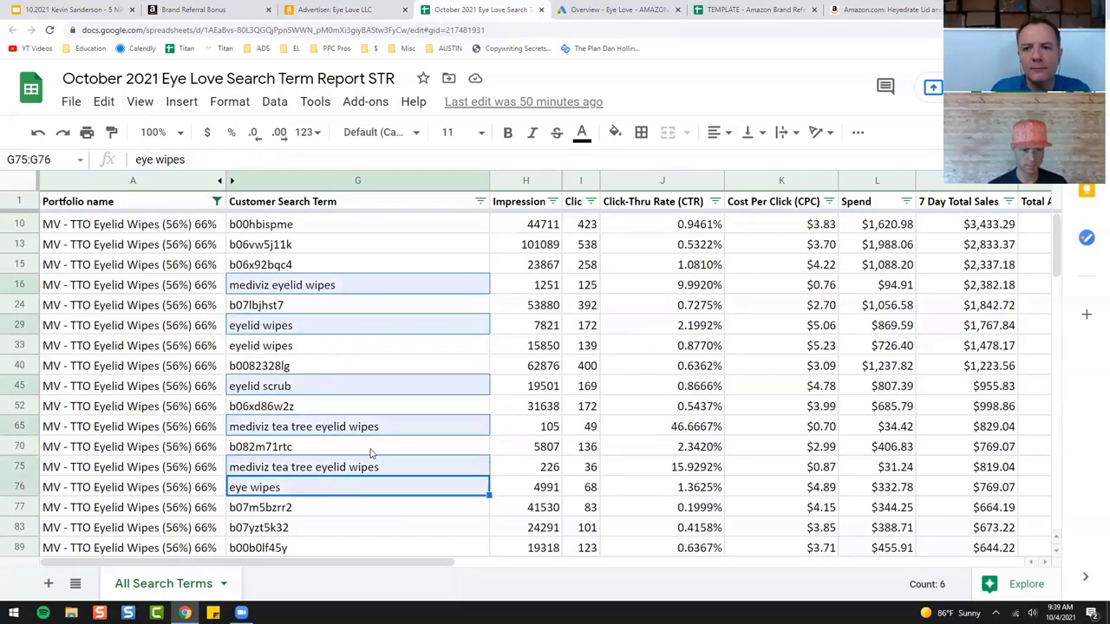
Step: Add the search terms "cliradex eyelid wipes with tea tree oil", "tea tree oil wipes", "tea tree eyelid wipes" and "eye cleaning wipes" to the selection
scroll(364, 456, "down", 2)
scroll(370, 453, "down", 1)
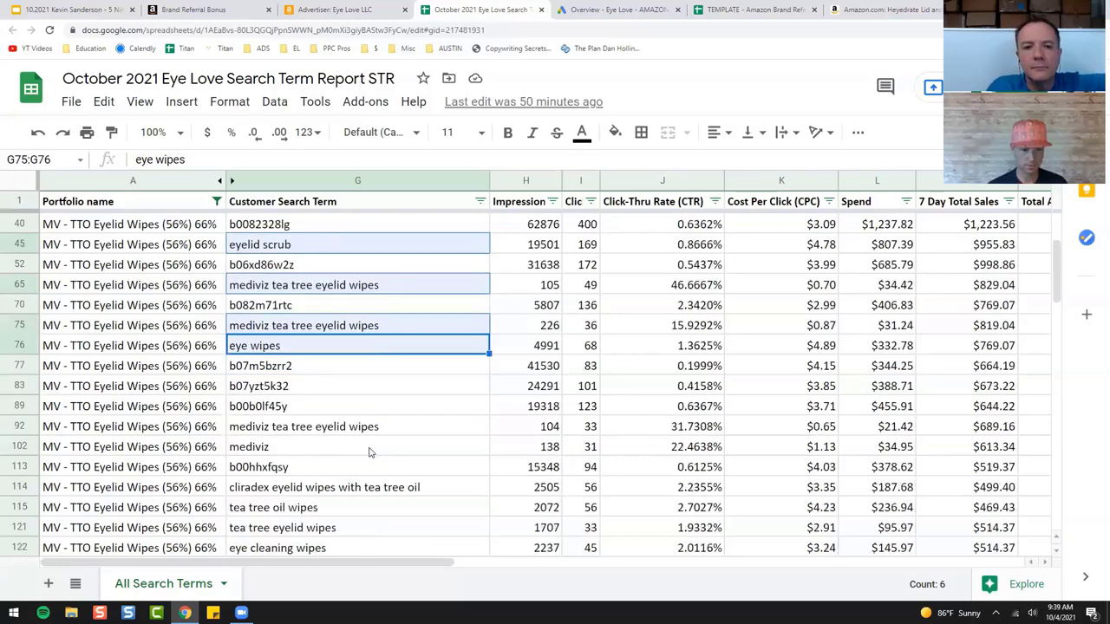
scroll(369, 451, "down", 1)
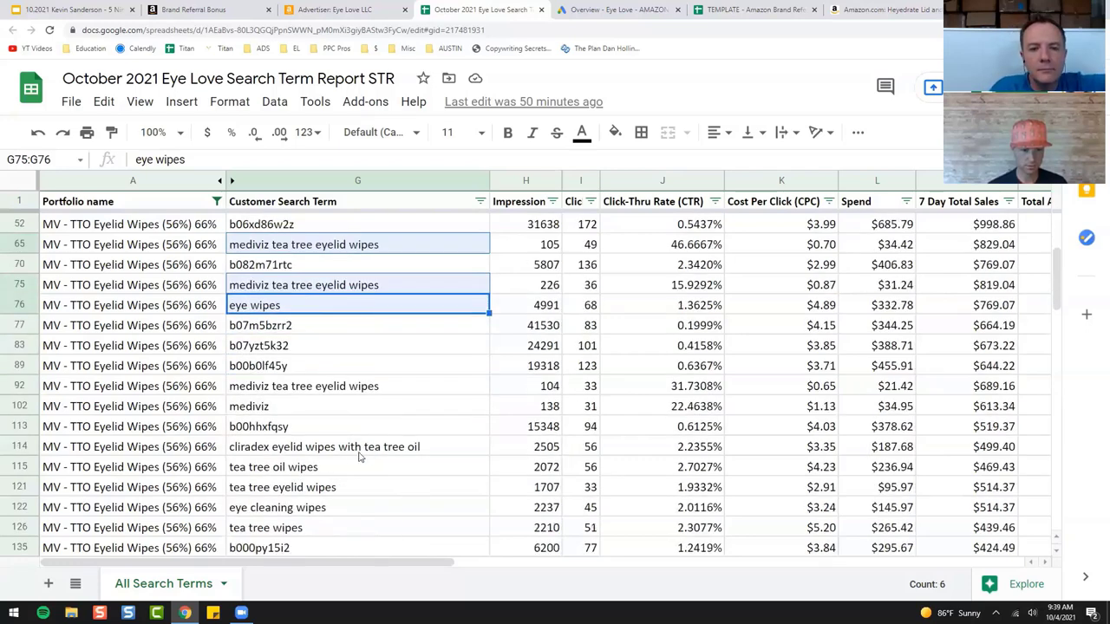
left_click(343, 450, "ctrl")
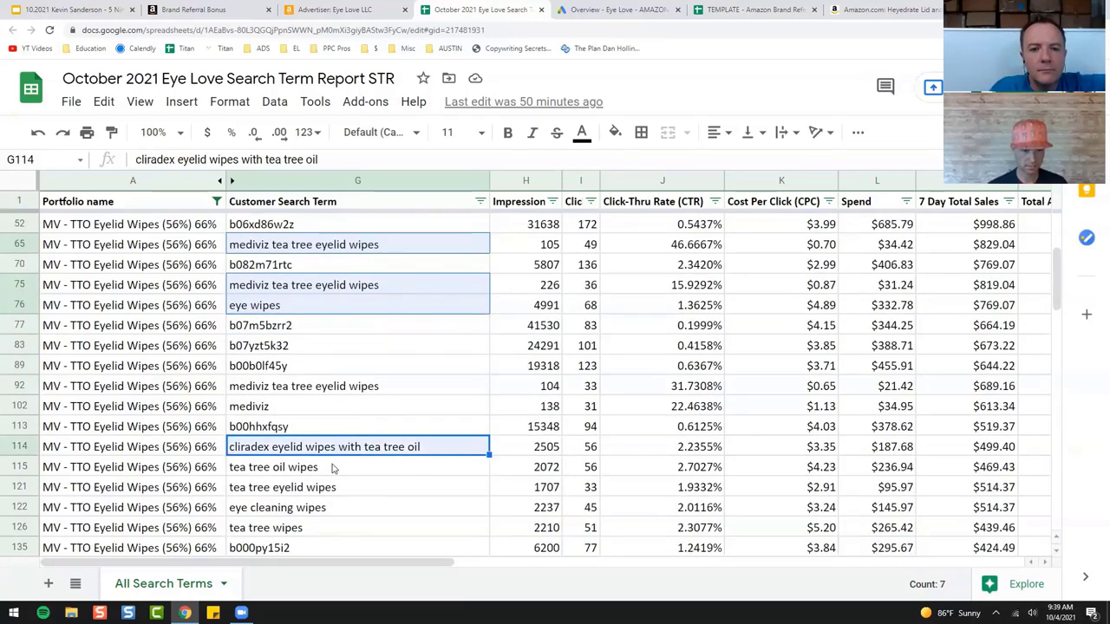
left_click(333, 475, "ctrl")
left_click(339, 490, "ctrl")
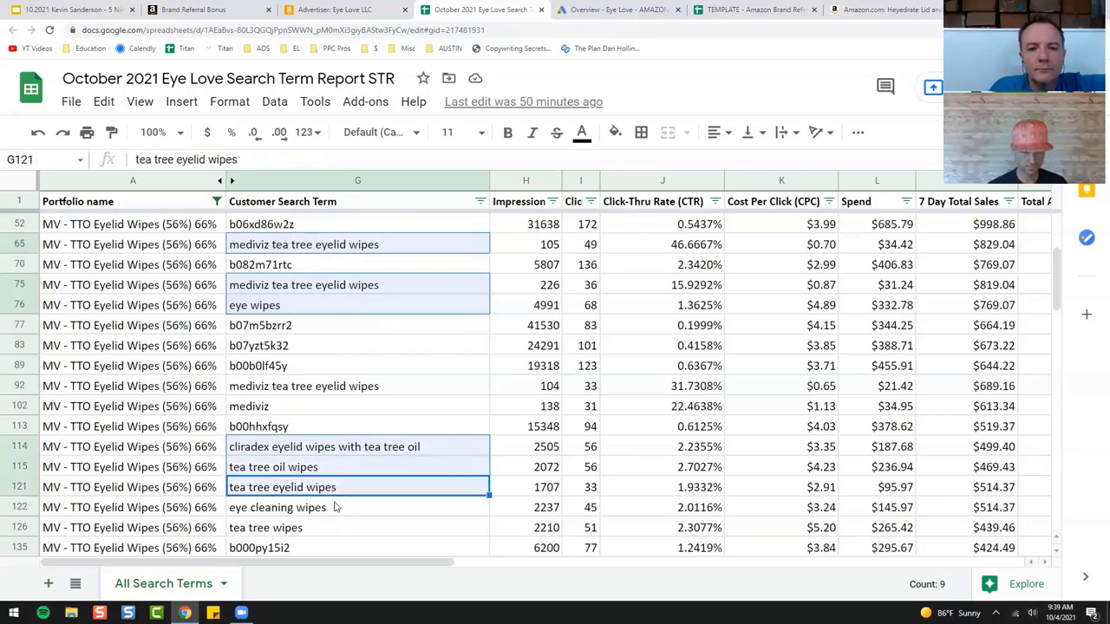
left_click(362, 505, "shift")
Step: Fill the selected search term cells with cyan and copy them
scroll(448, 450, "up", 3)
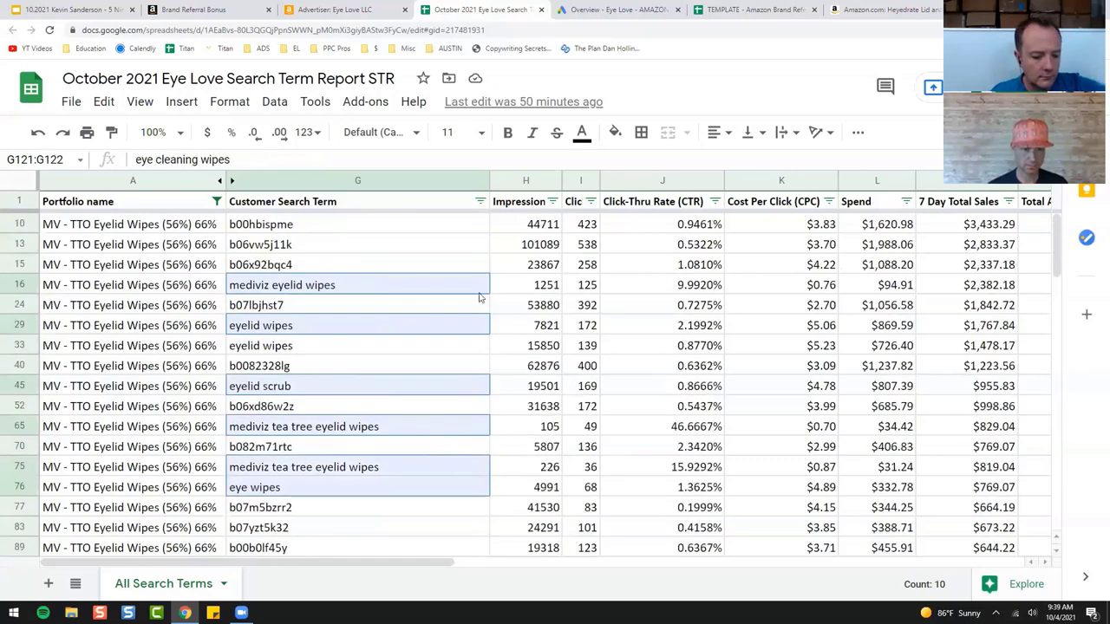
left_click(614, 133)
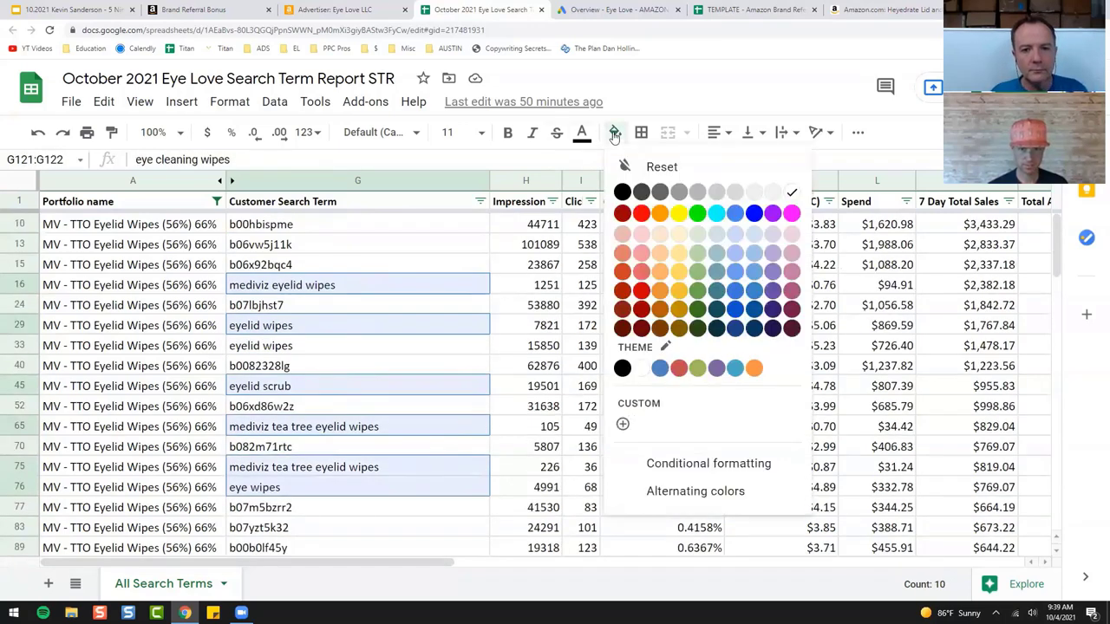
left_click(715, 216)
key("ctrl+c")
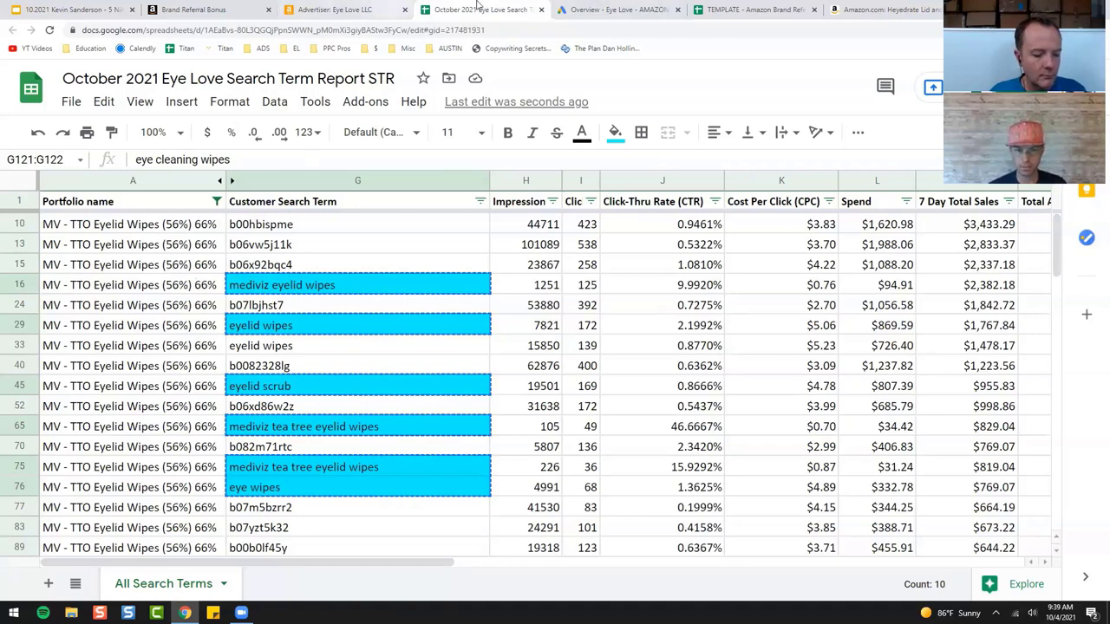
Step: Switch to Google Ads and start a new campaign from the campaigns list
left_click(598, 7)
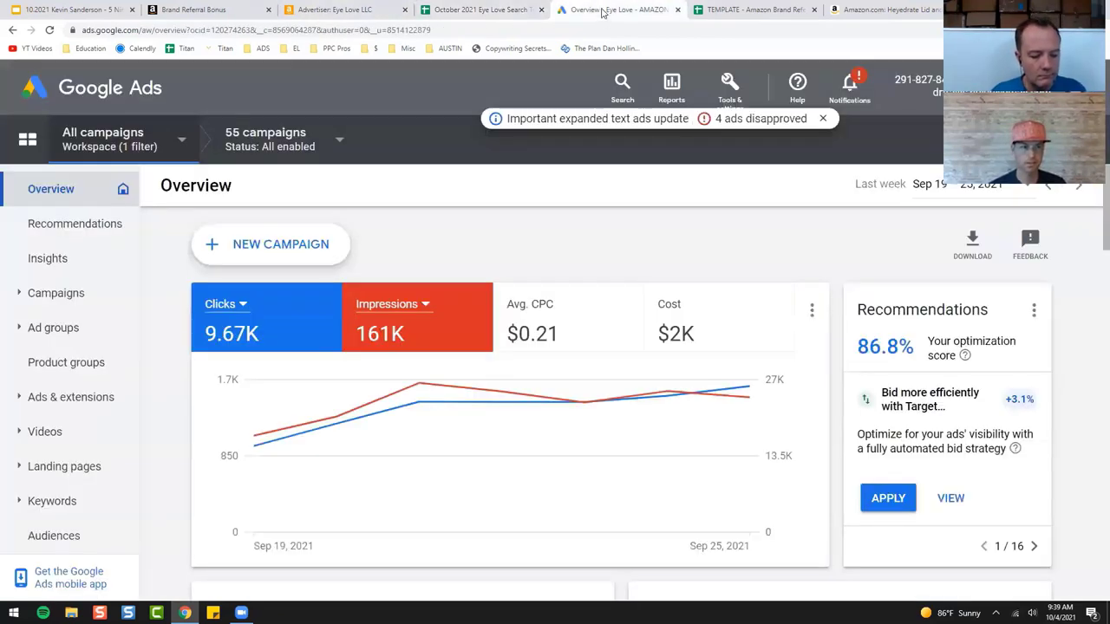
left_click(68, 293)
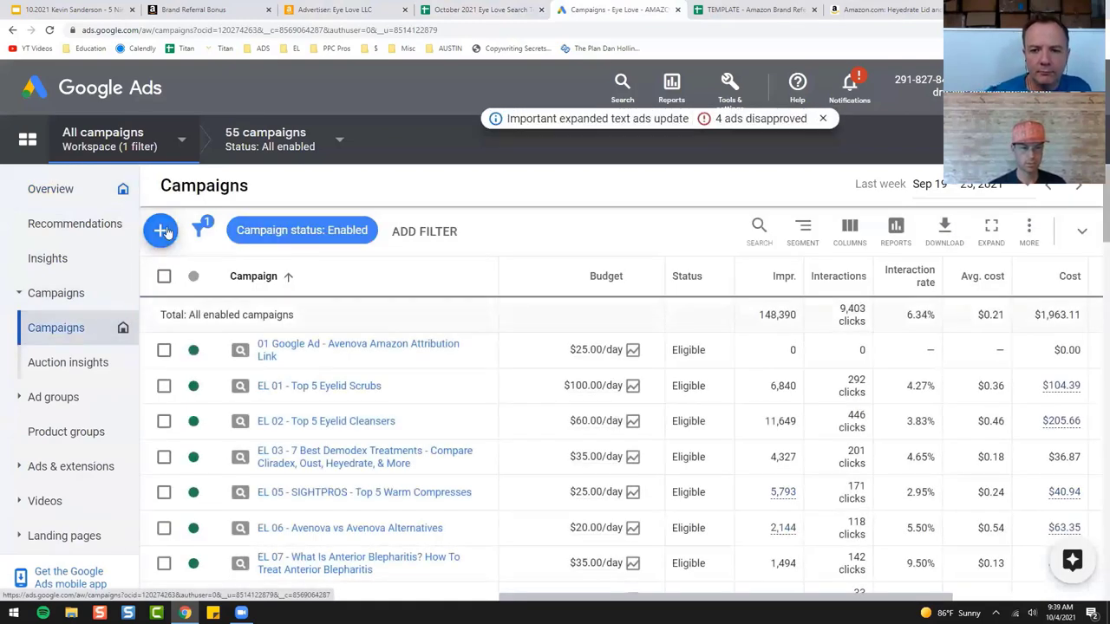
left_click(167, 231)
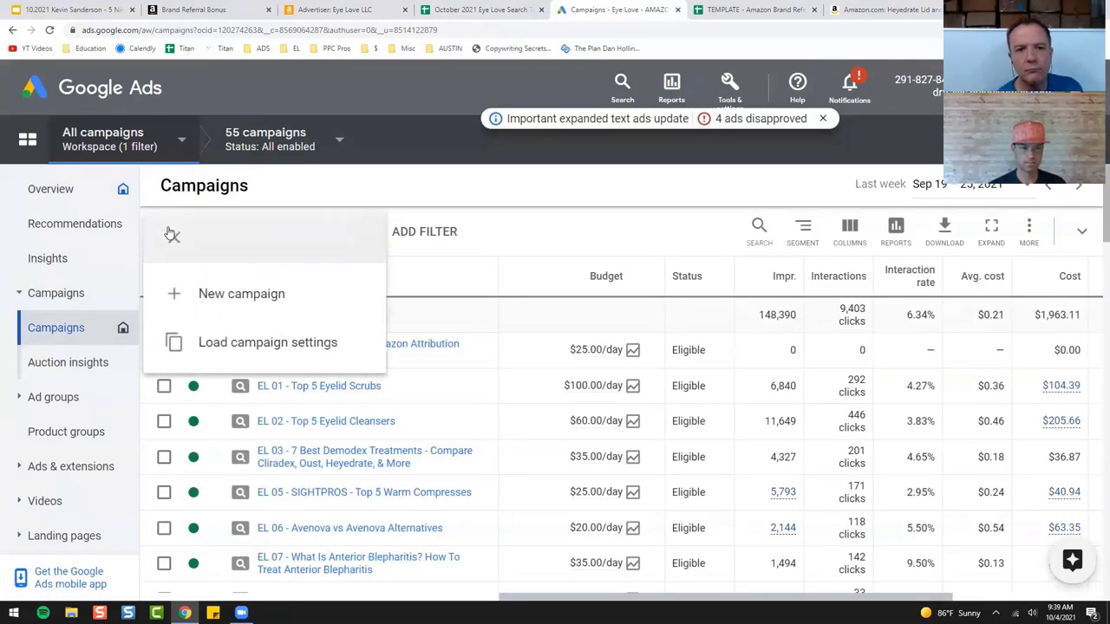
left_click(235, 299)
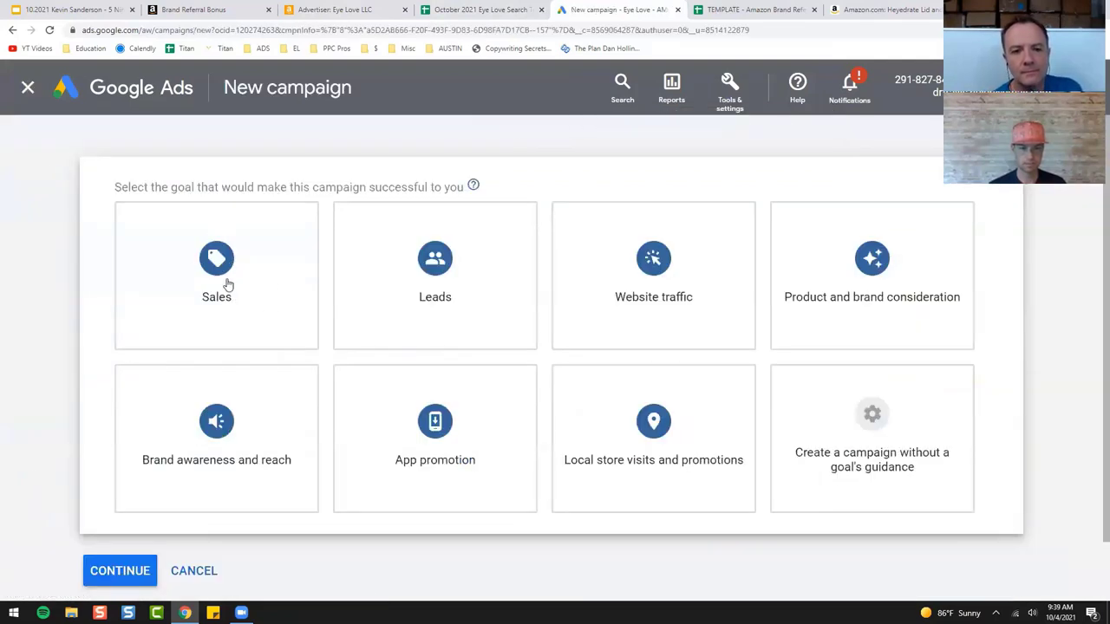
Step: Choose Sales as the campaign goal and Search as the campaign type, and continue to the campaign settings
left_click(227, 283)
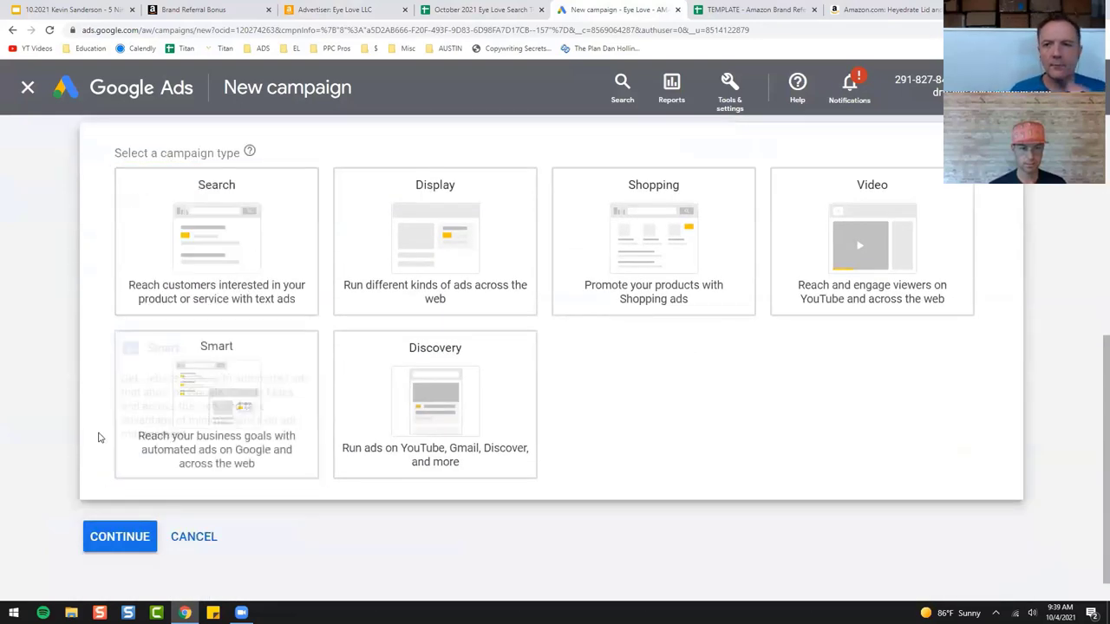
scroll(98, 437, "up", 5)
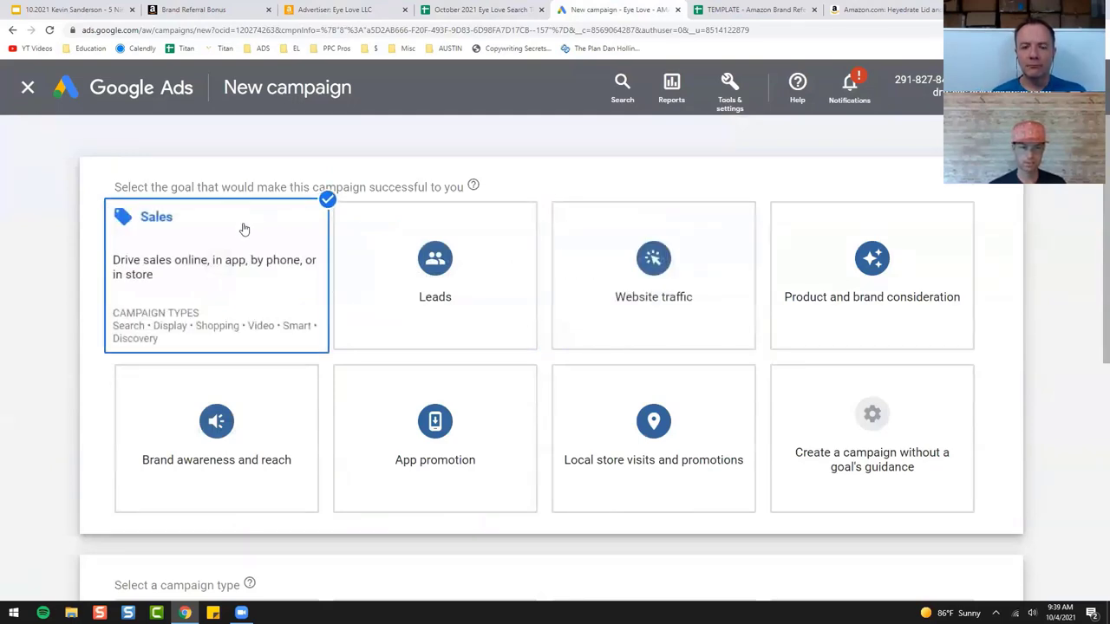
scroll(46, 357, "down", 3)
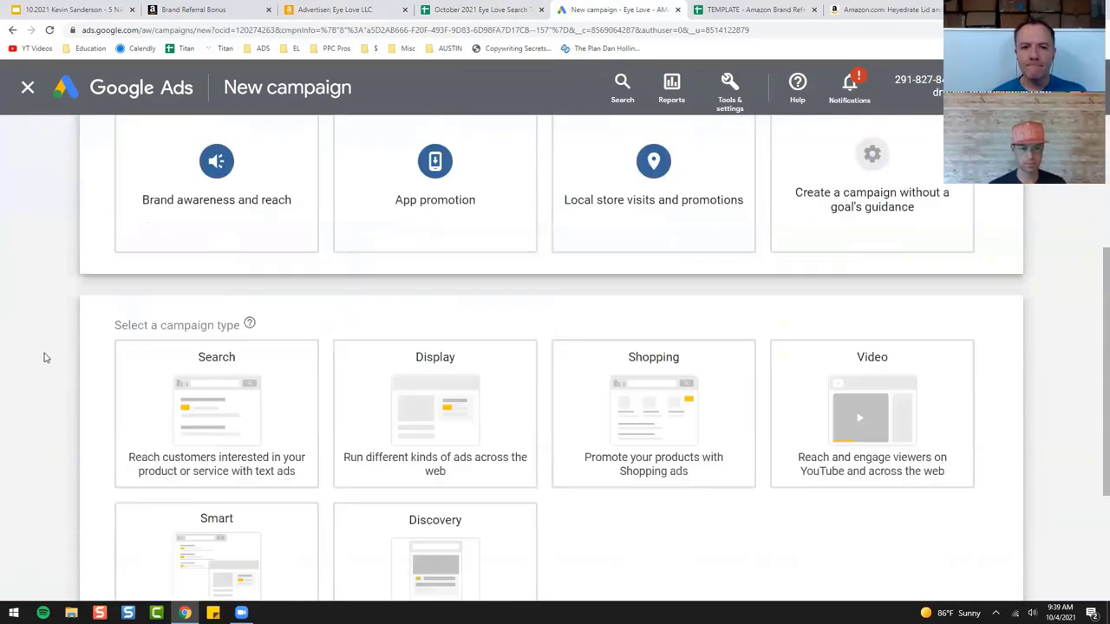
scroll(47, 347, "down", 3)
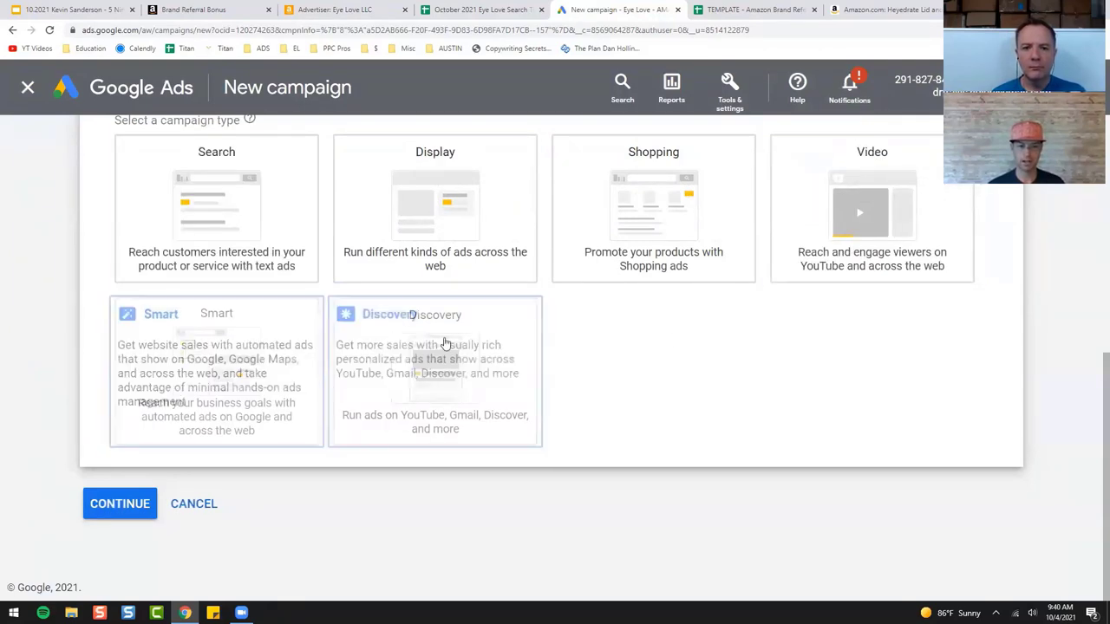
left_click(286, 338)
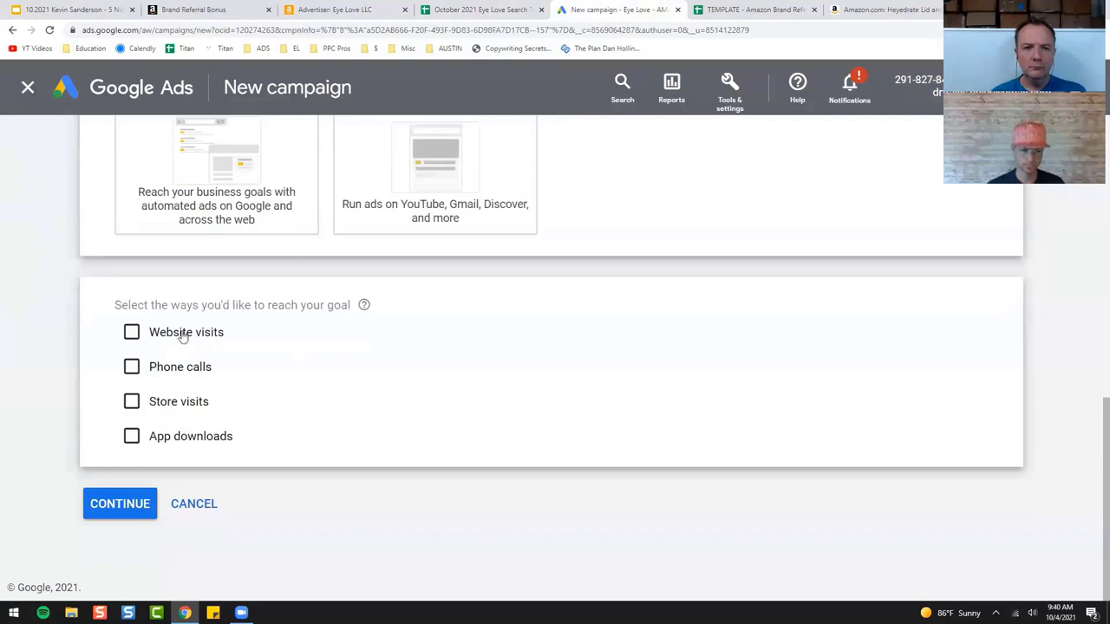
left_click(126, 511)
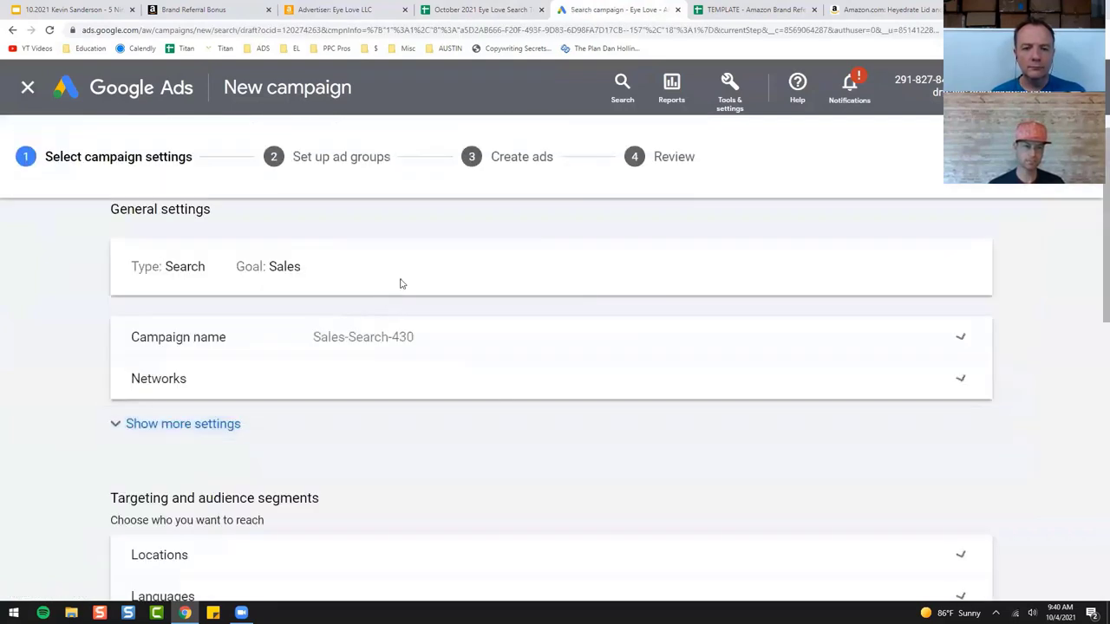
Step: Name the campaign "02 Google Ads - TTO Eyelid Wipes - Amazon Attribution"
left_click(401, 335)
left_click_drag(446, 341, 290, 325)
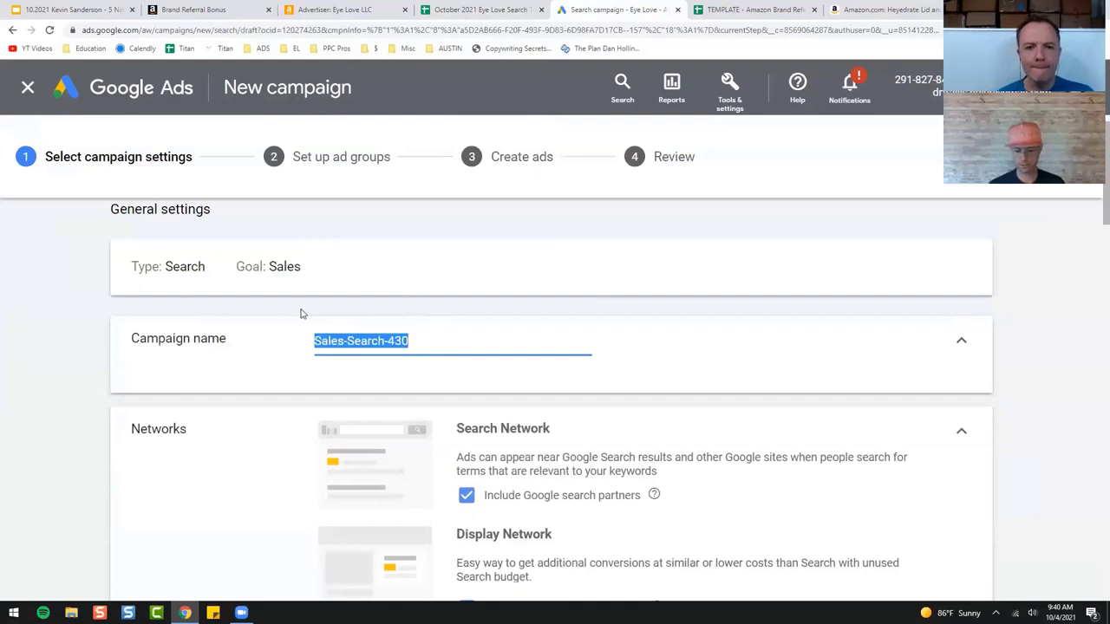
type("02 Google Ads -")
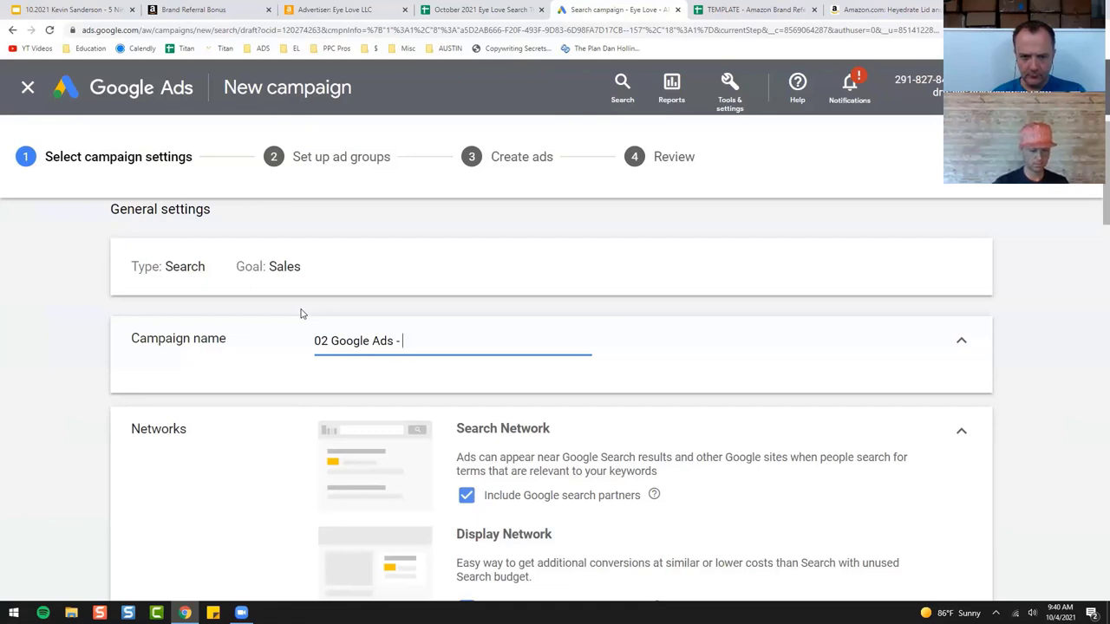
type(" Eyeli")
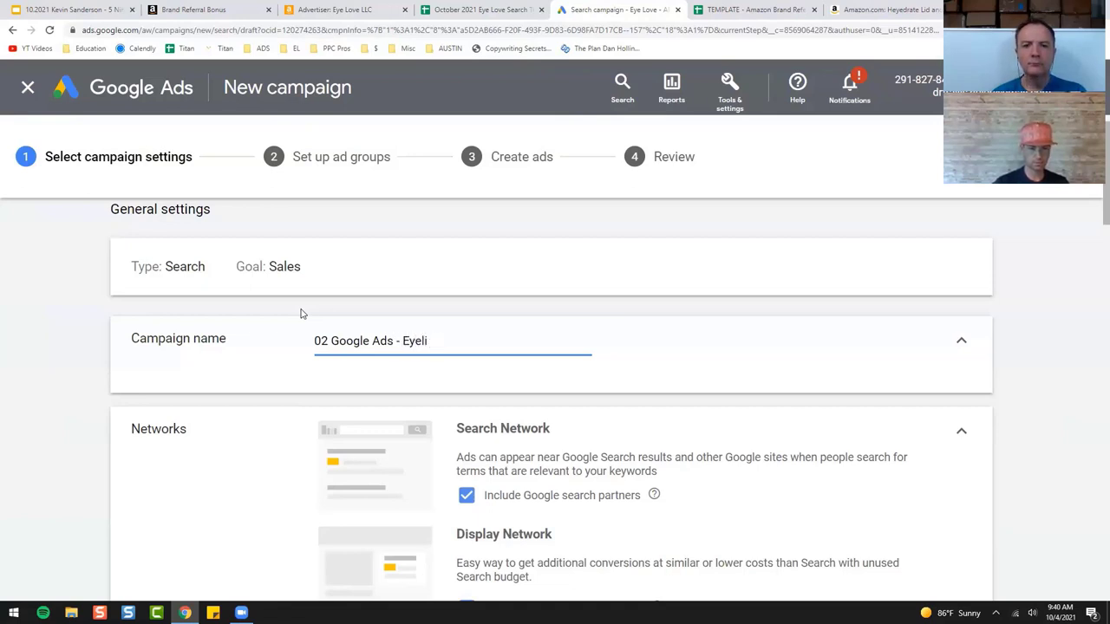
key("BackSpace")
key("BackSpace")
key("BackSpace")
key("BackSpace")
key("BackSpace")
type("TTO")
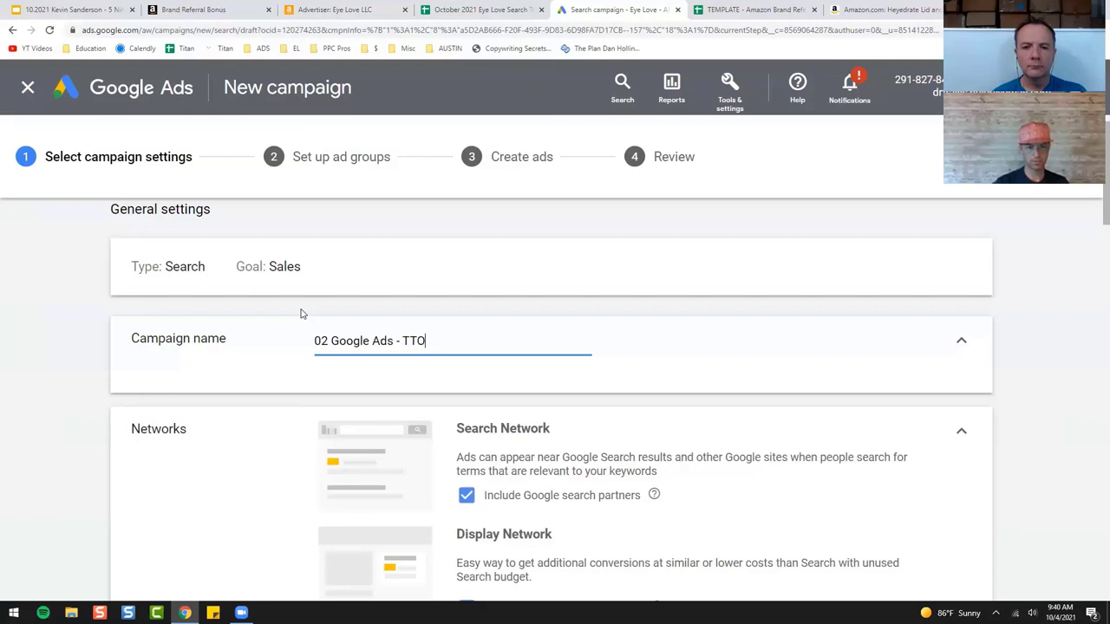
type(" Eyelid Wipes")
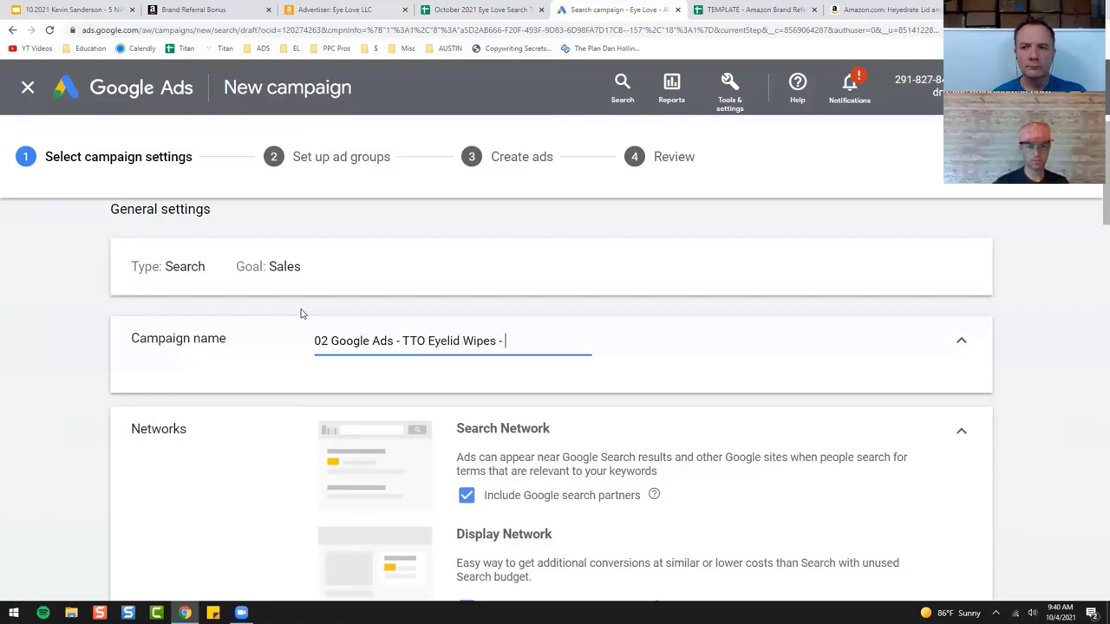
type(" - Amazon")
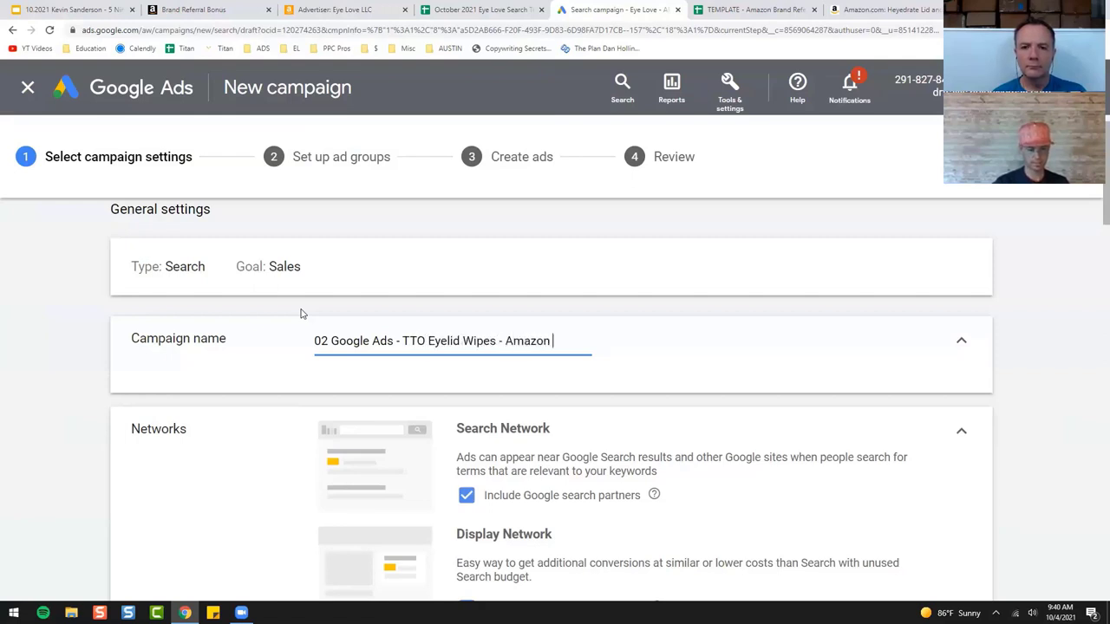
type(" Attribution")
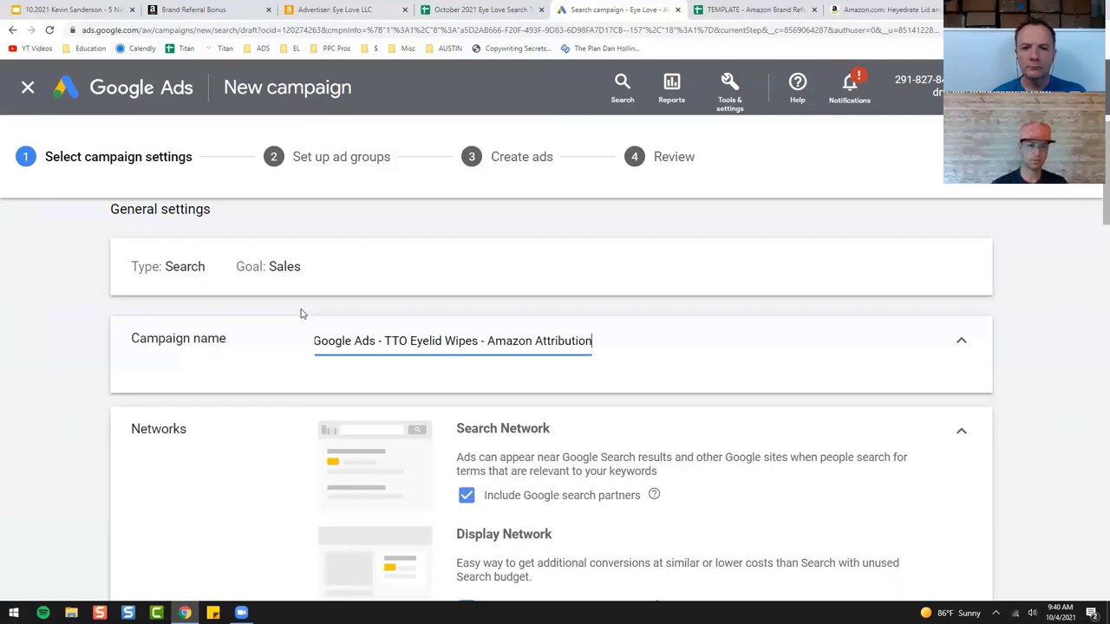
Step: Exclude both Google search partners and the Google Display Network from the campaign's networks
scroll(555, 298, "down", 2)
scroll(553, 298, "down", 1)
scroll(550, 321, "up", 2)
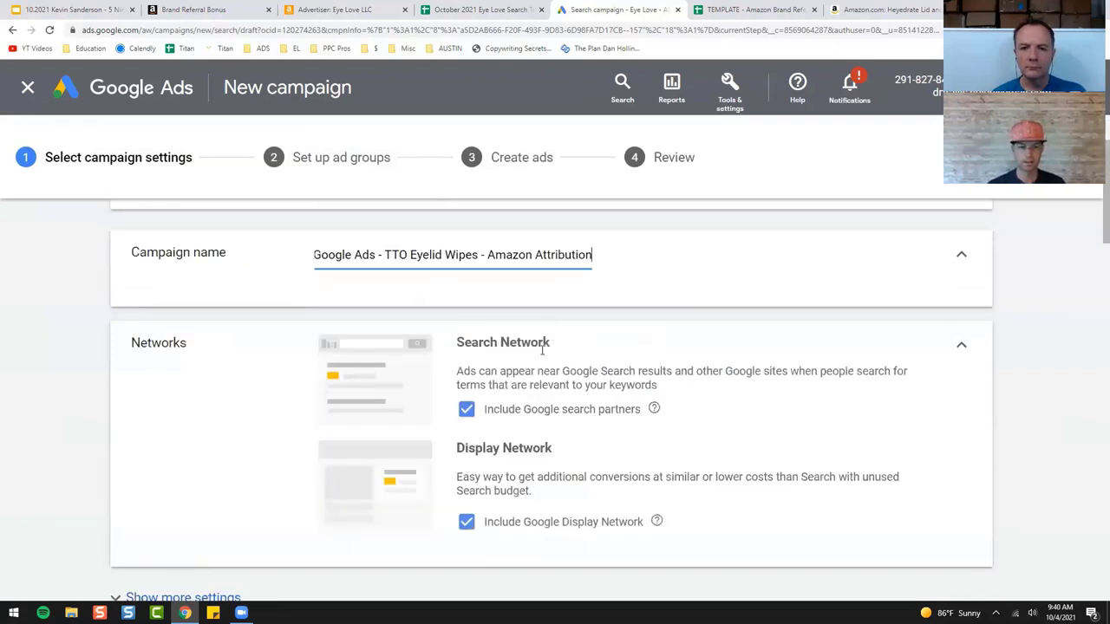
left_click(512, 522)
left_click(509, 415)
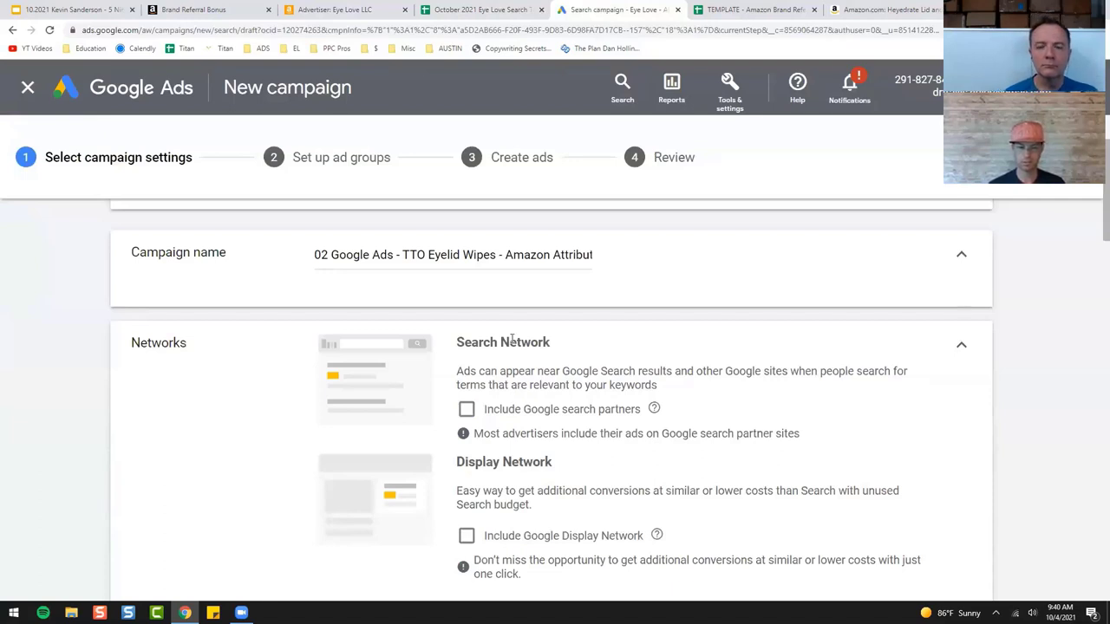
mouse_move(655, 411)
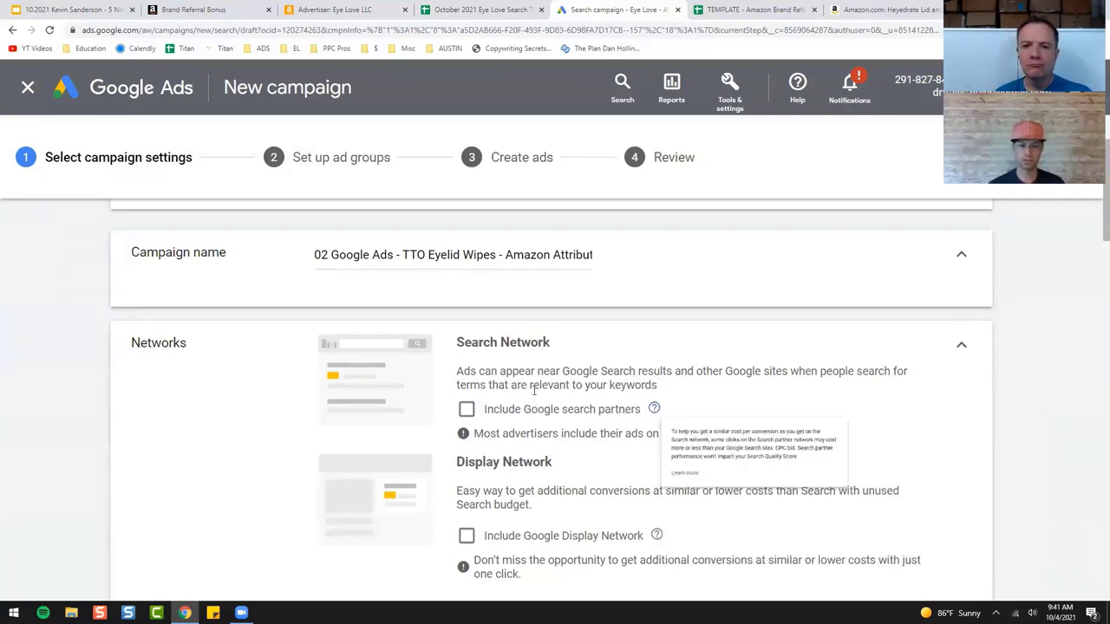
Step: Target only the United States and set the campaign's average daily budget to $25
scroll(473, 387, "down", 5)
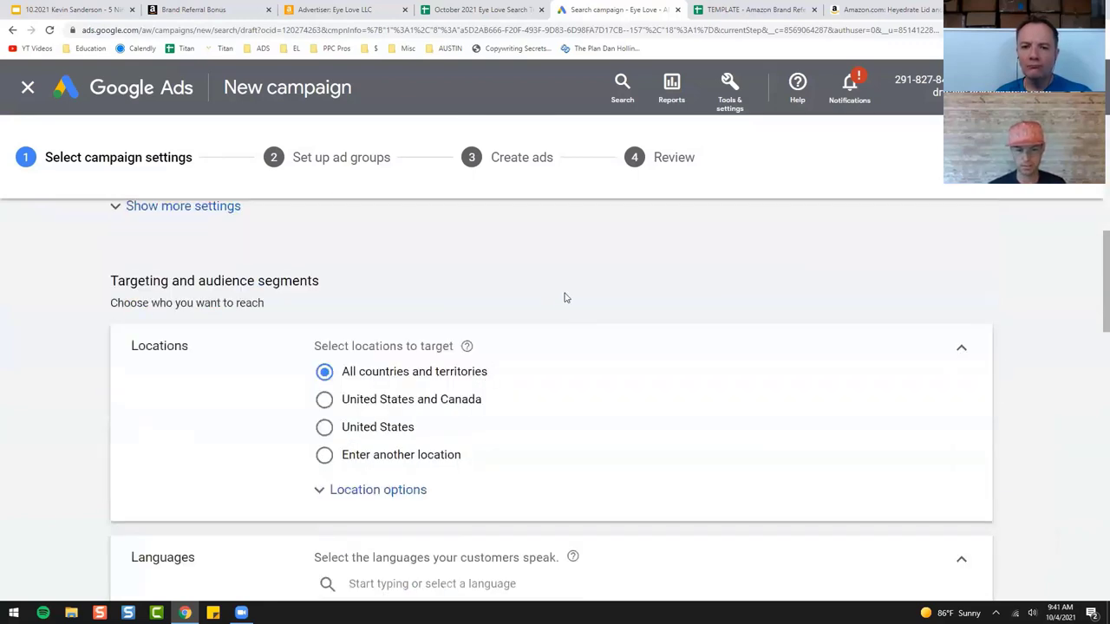
left_click(347, 431)
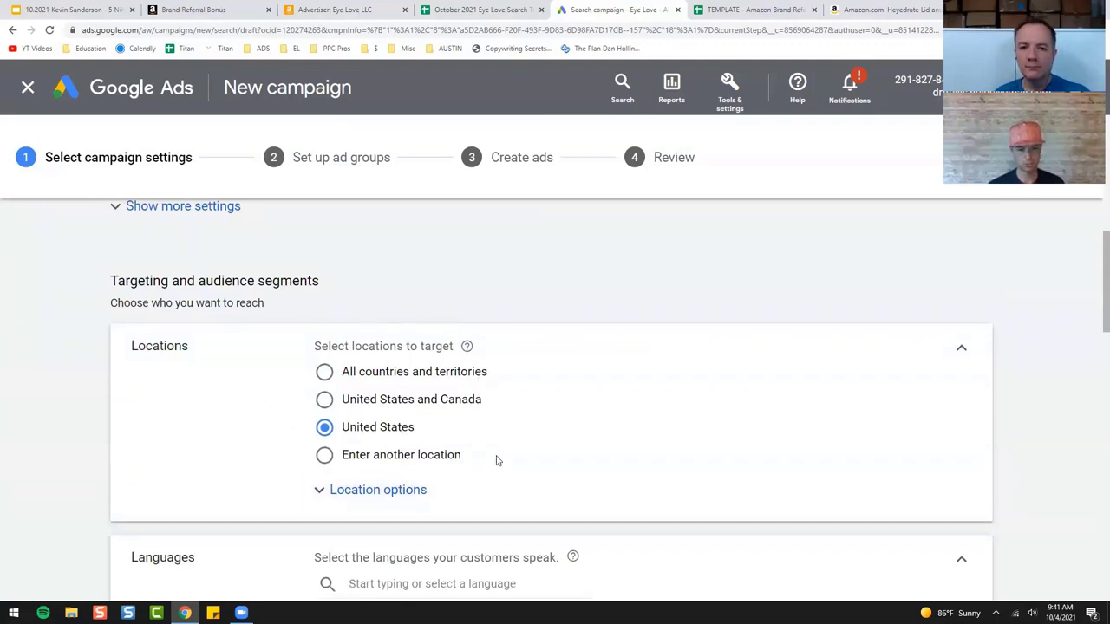
scroll(499, 456, "down", 3)
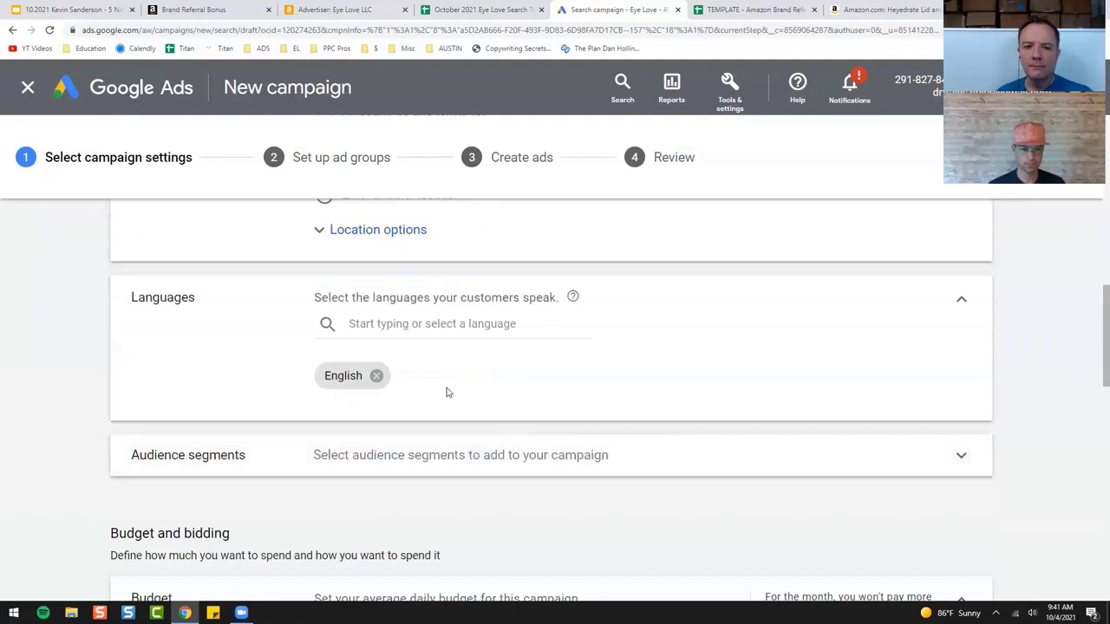
scroll(447, 392, "down", 1)
scroll(429, 382, "down", 1)
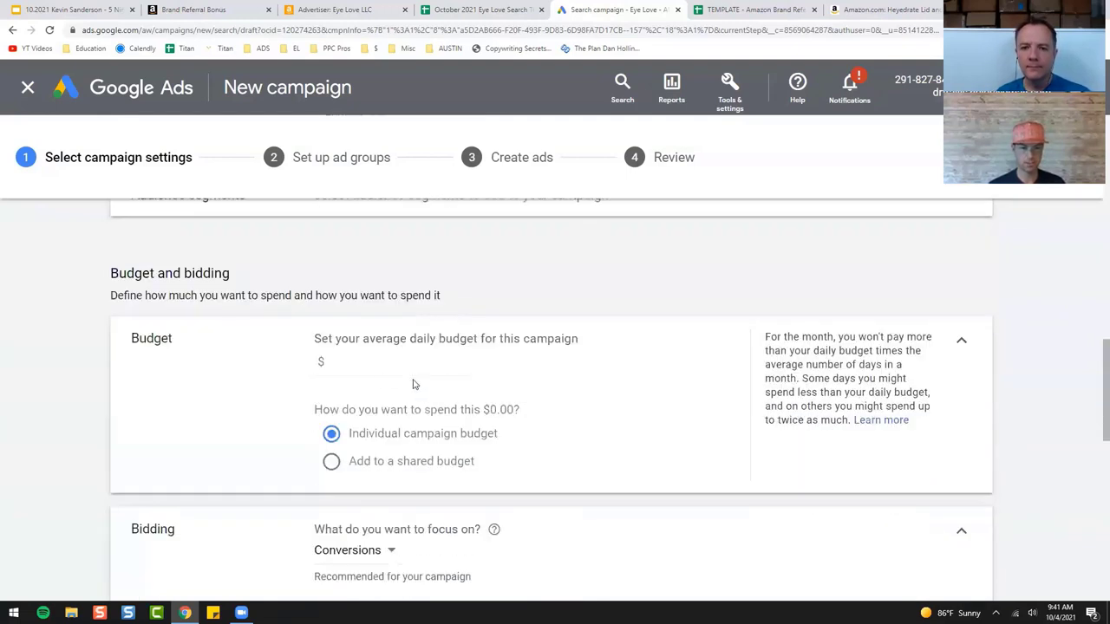
left_click(421, 359)
type("25")
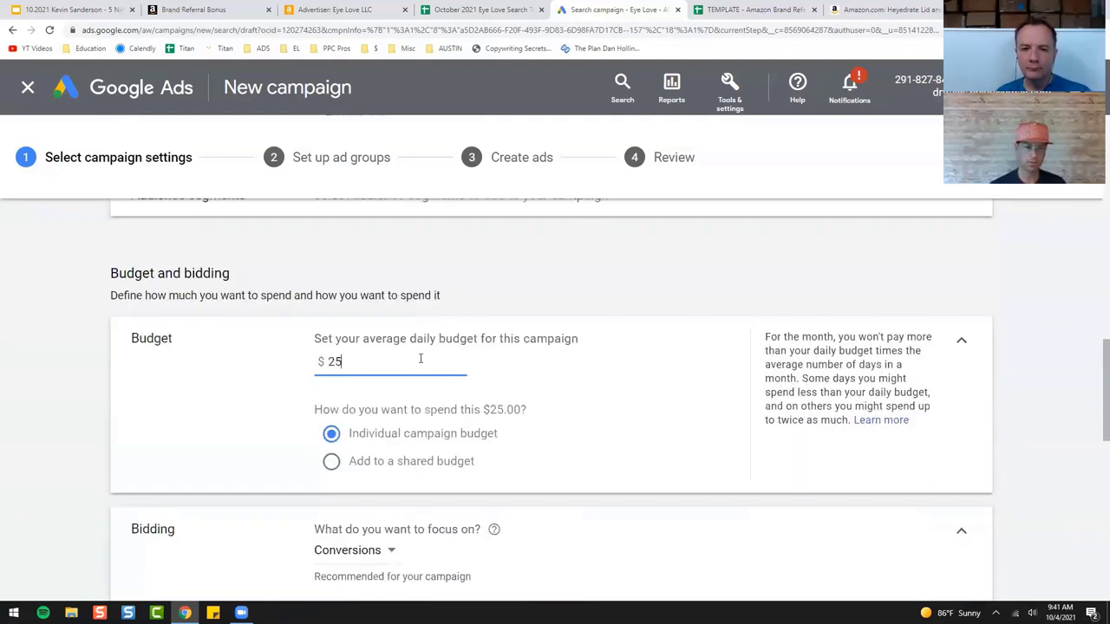
left_click(64, 365)
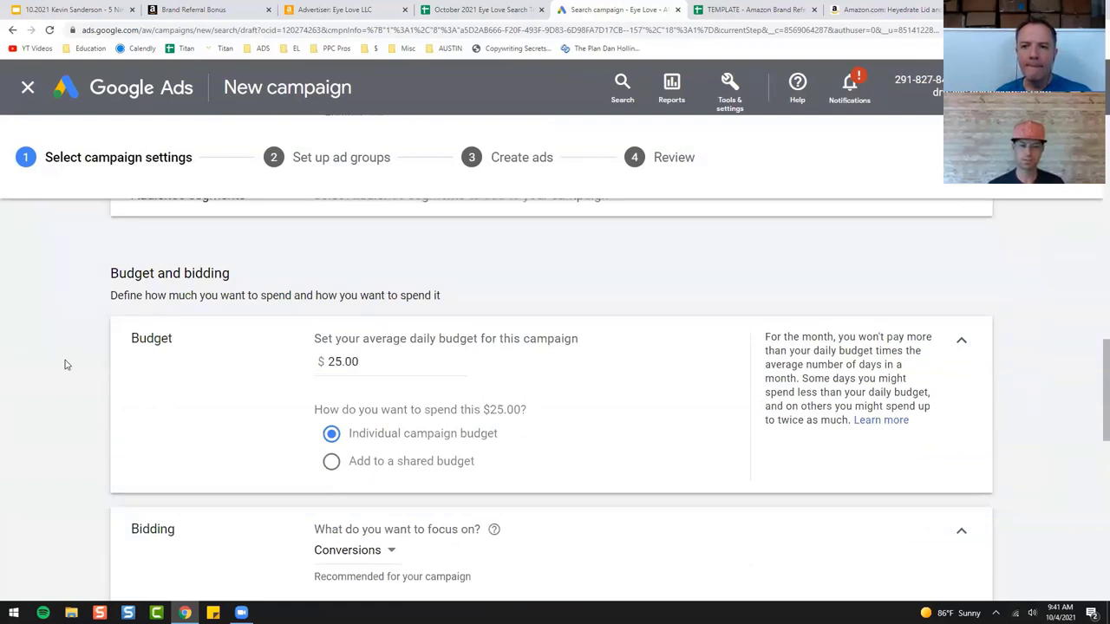
Step: Select Manual CPC directly as the bid strategy and turn off Enhanced CPC
scroll(64, 365, "down", 4)
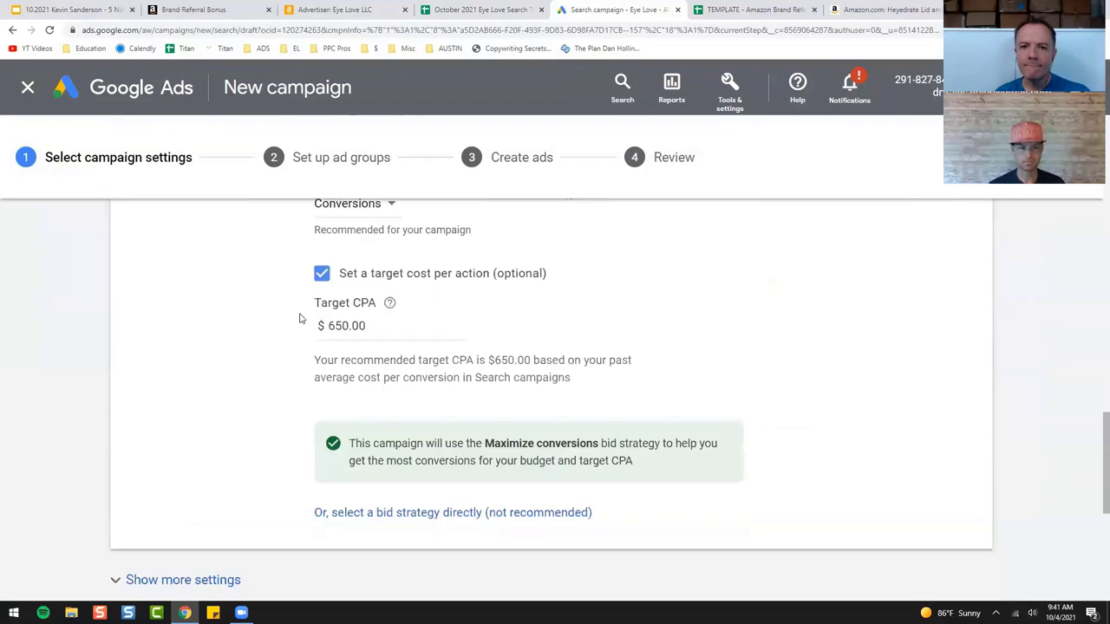
scroll(347, 359, "up", 2)
scroll(351, 358, "down", 1)
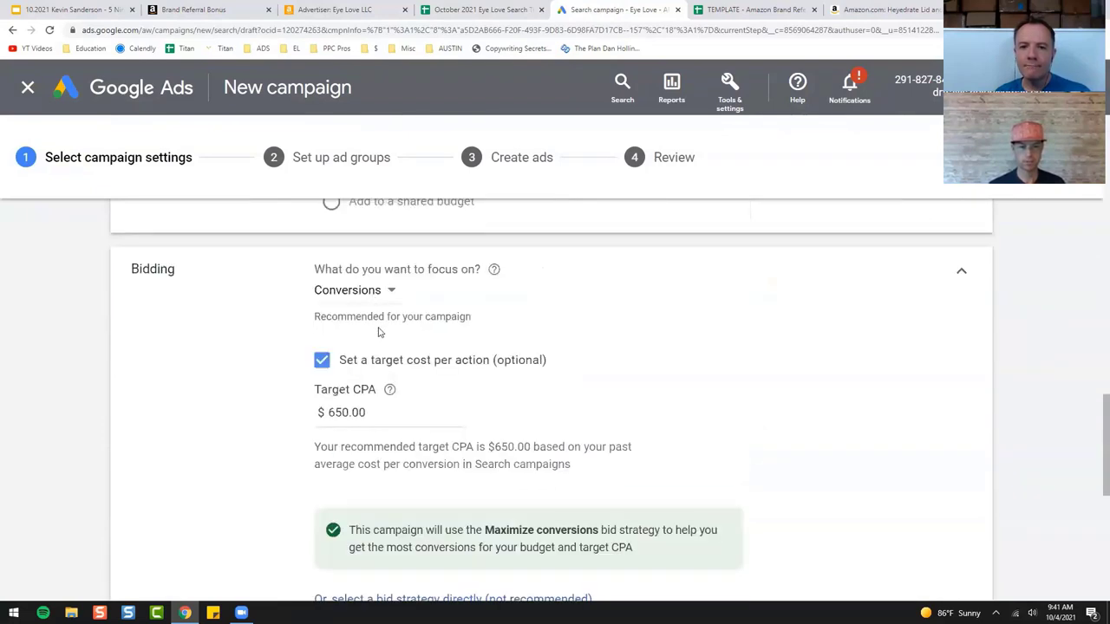
scroll(378, 332, "down", 1)
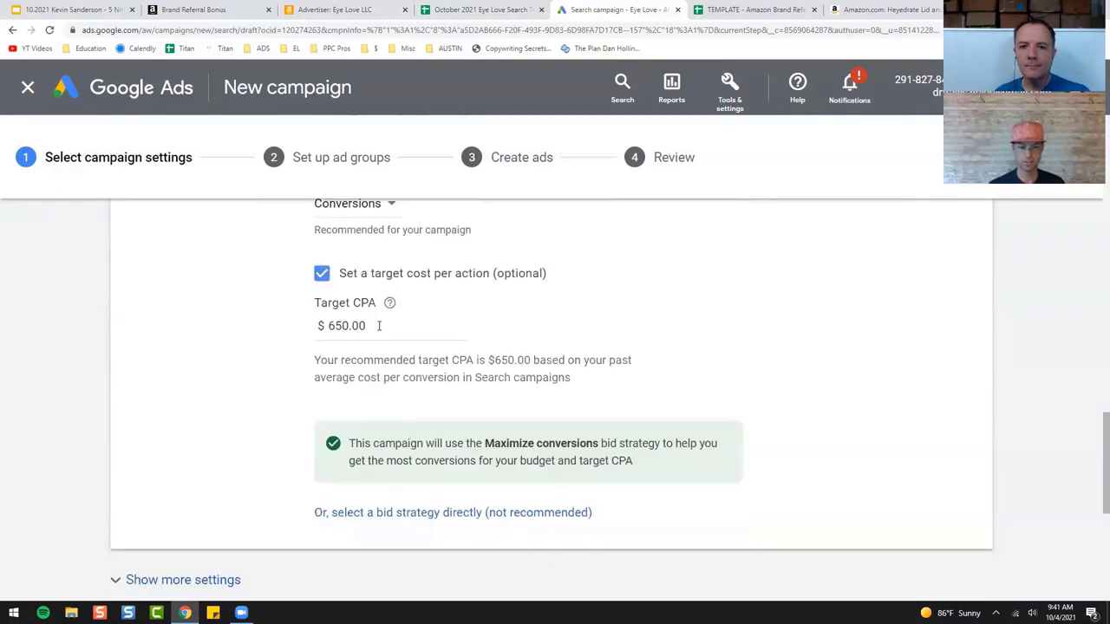
scroll(329, 351, "up", 1)
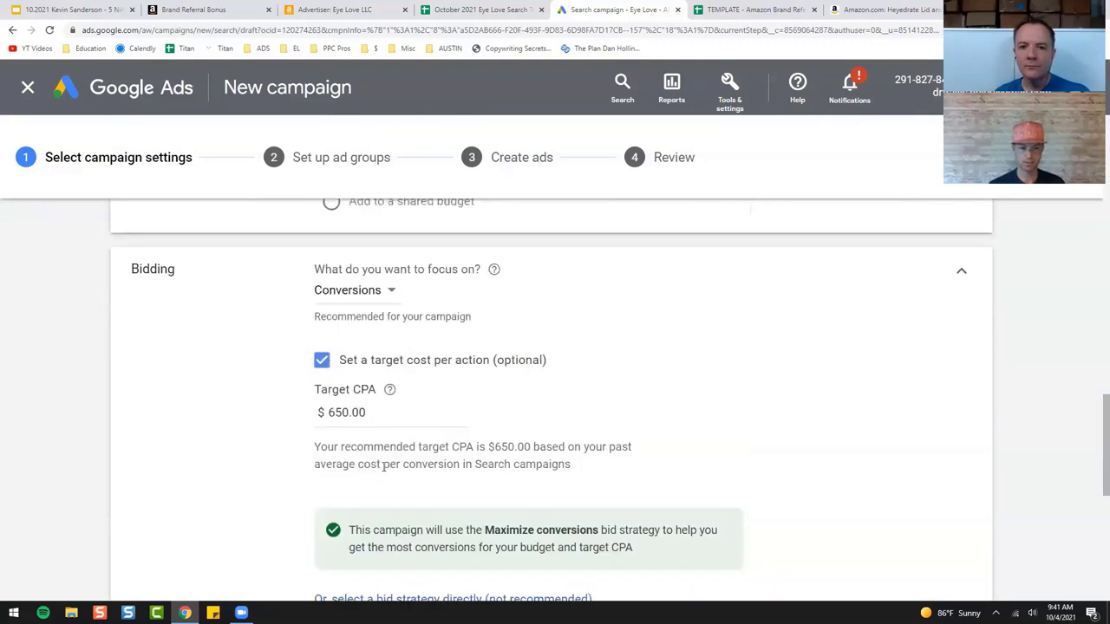
scroll(417, 597, "down", 1)
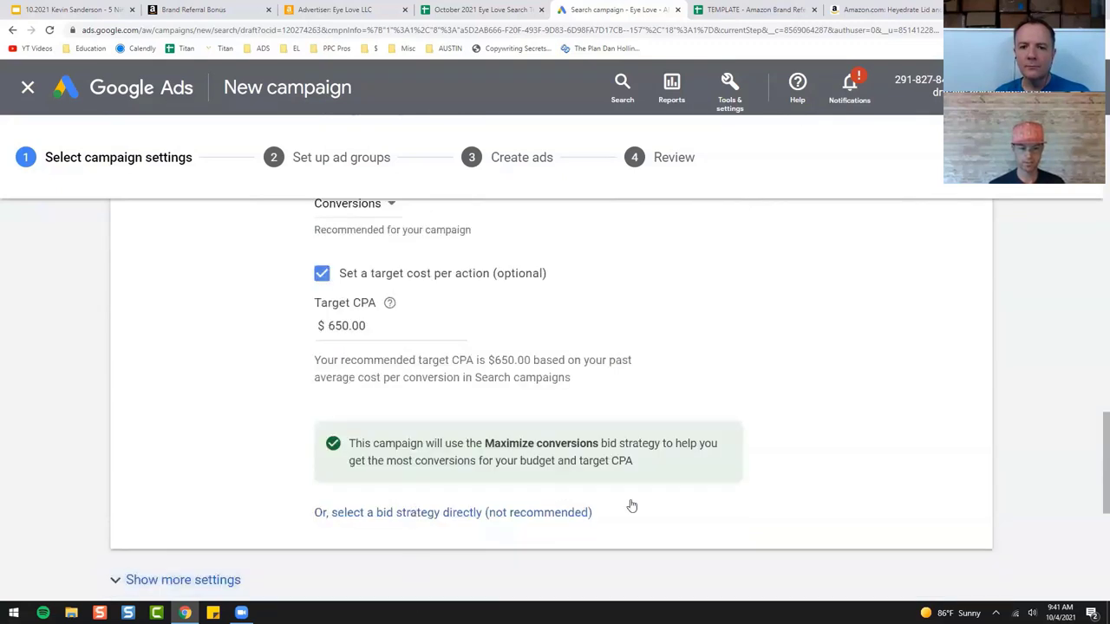
left_click(516, 513)
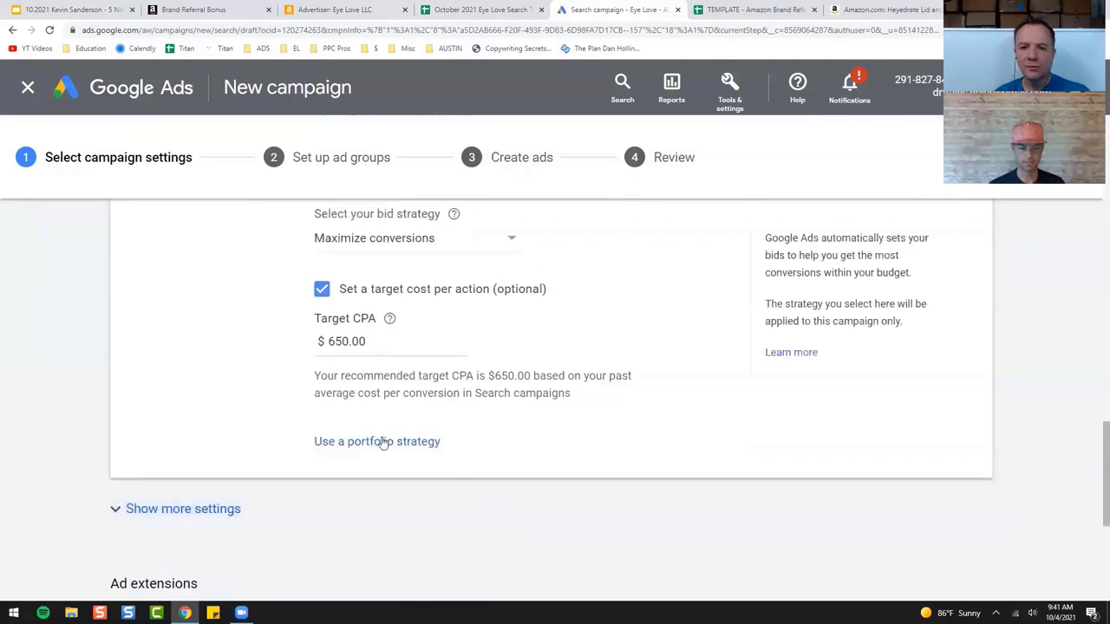
scroll(386, 457, "up", 1)
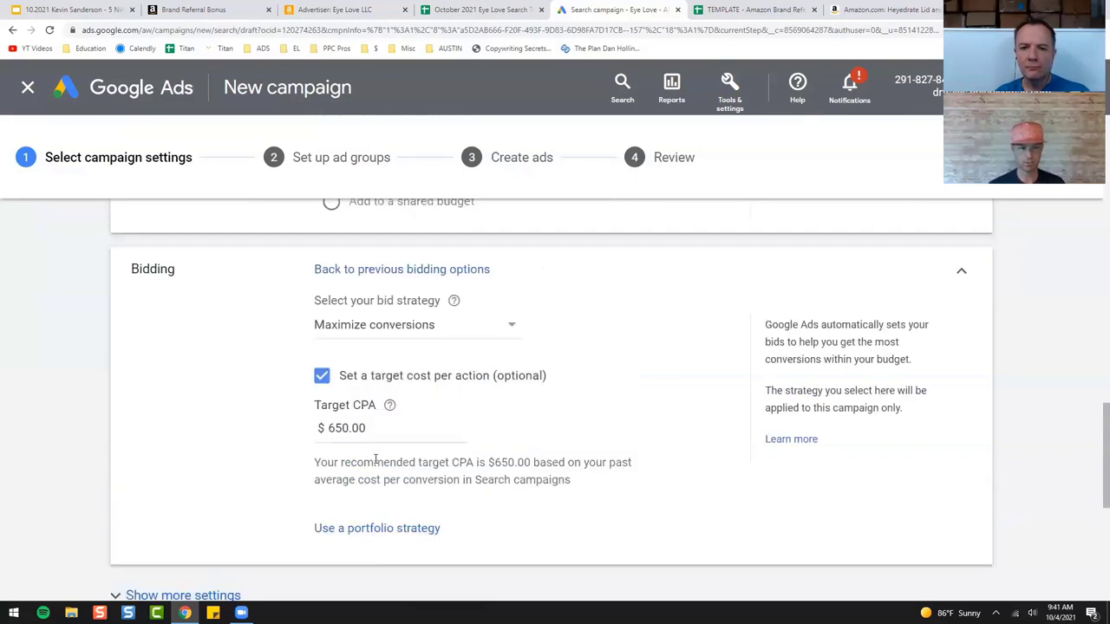
left_click(357, 331)
left_click(384, 525)
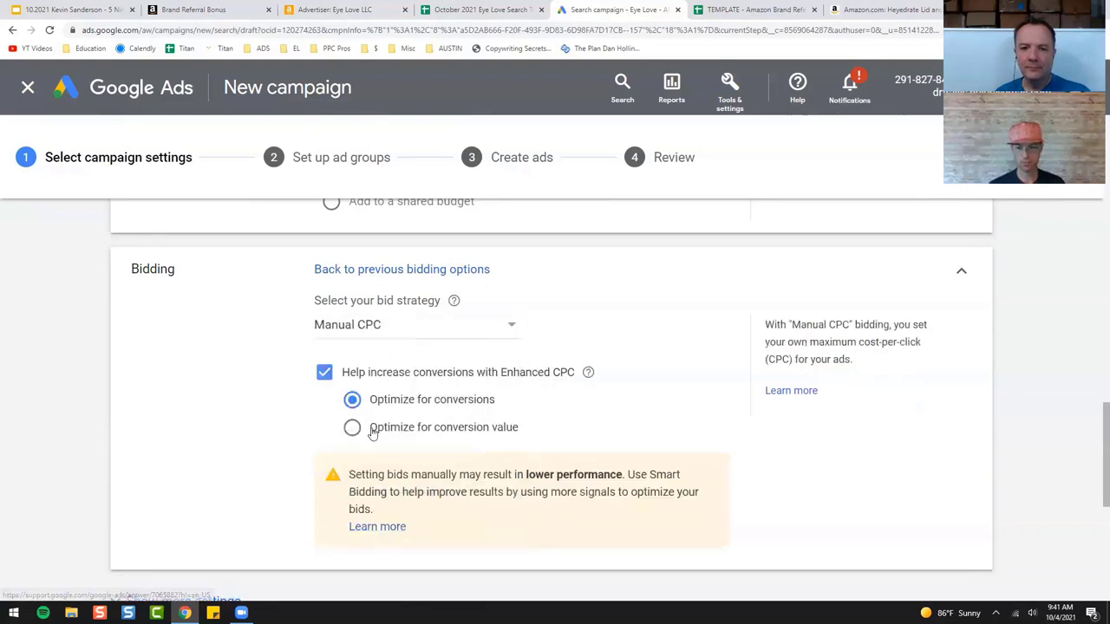
left_click(399, 375)
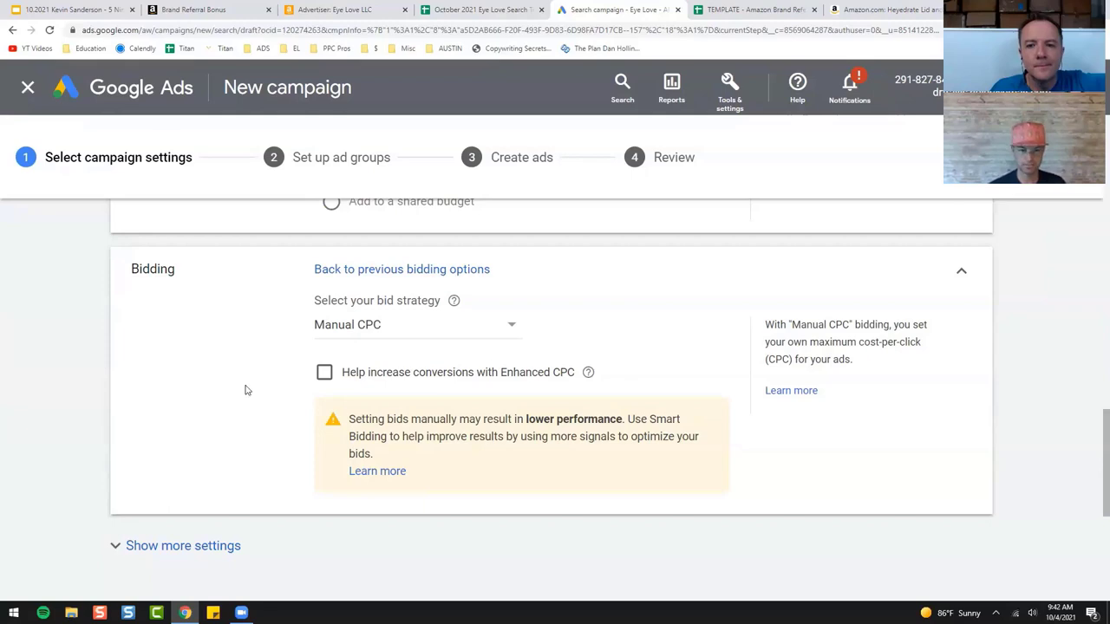
Step: Leave the account-level ad extensions as they are, save the campaign settings and continue to the ad group setup
scroll(247, 392, "down", 3)
scroll(240, 421, "down", 1)
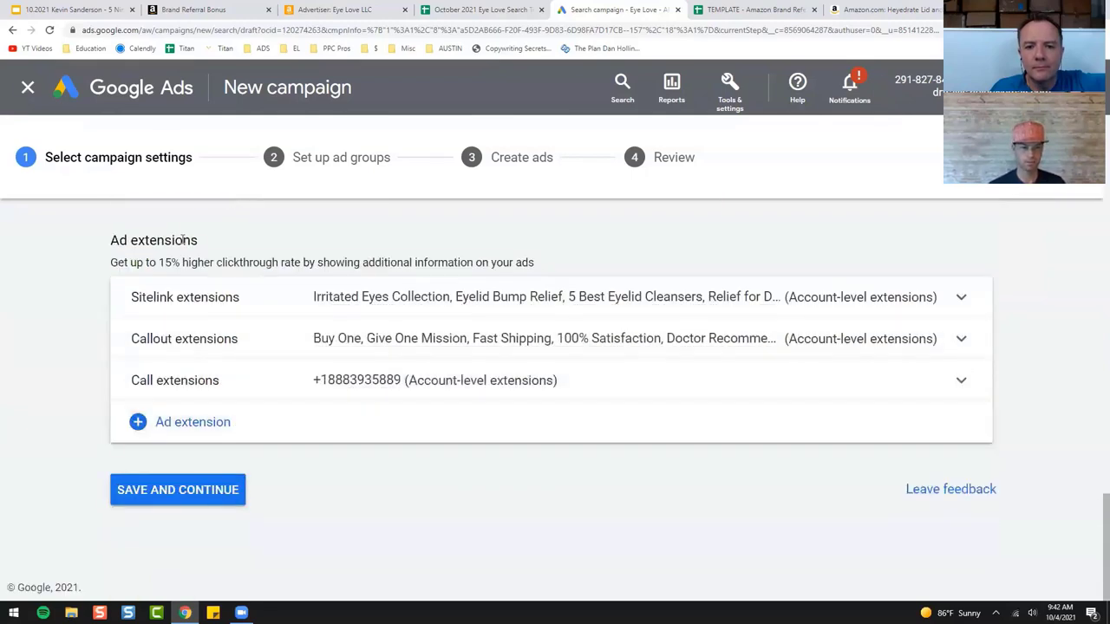
scroll(173, 444, "up", 2)
scroll(184, 434, "down", 2)
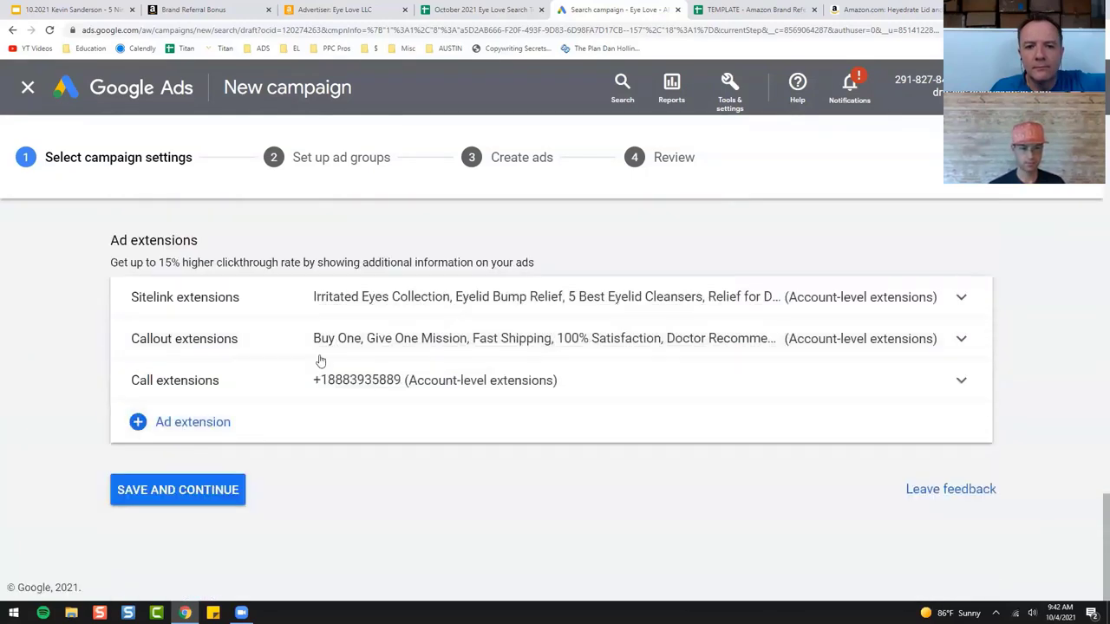
left_click(199, 492)
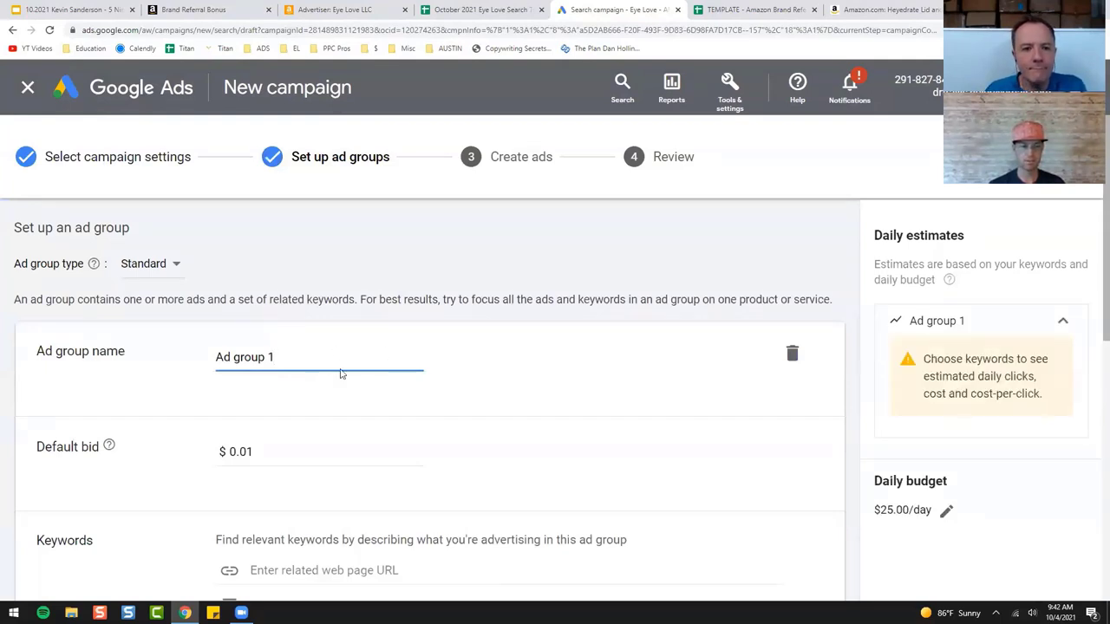
Step: Paste the copied search terms, from "mediviz eyelid wipes" to "eye cleaning wipes", as the ad group's keywords
scroll(792, 366, "down", 1)
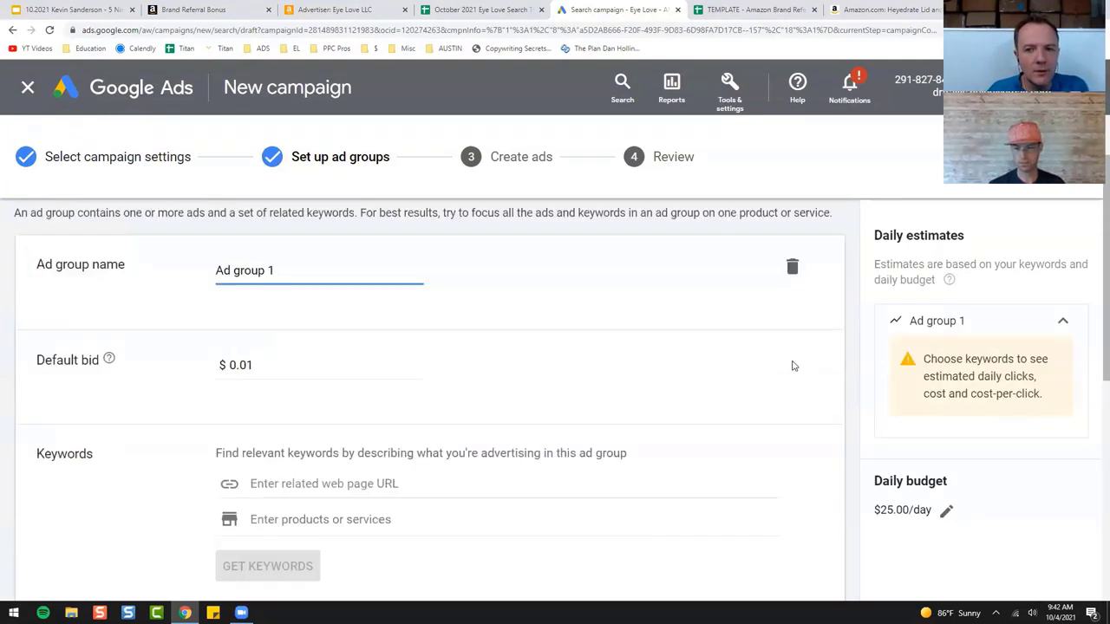
scroll(459, 431, "down", 2)
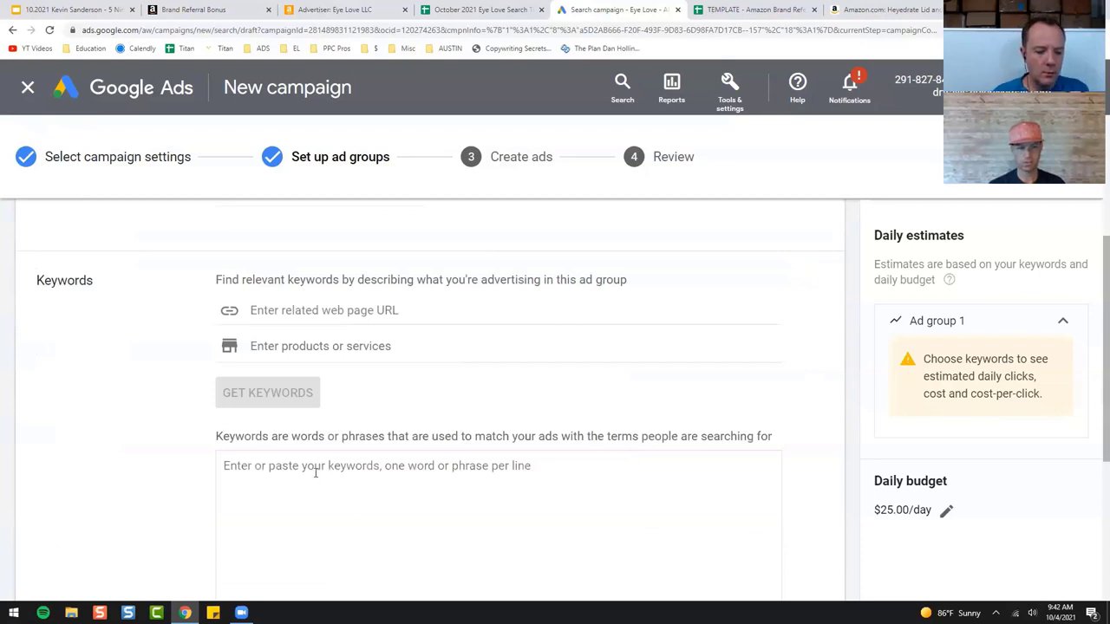
scroll(315, 472, "up", 2)
left_click(264, 366)
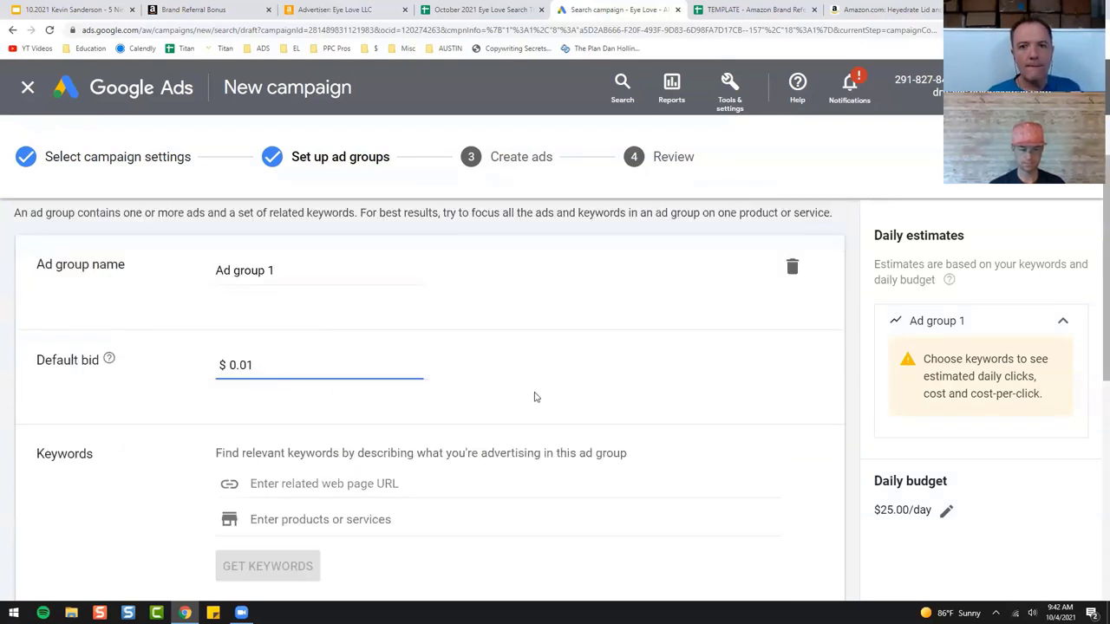
scroll(434, 408, "down", 3)
left_click(341, 417)
type("mediviz eyelid wipes eyelid wipes eyelid scrub mediviz tea tree eyelid wipes mediviz tea tree eyelid wipes eye wipes cliradex eyelid wipes with tea tree oil tea tree oil wipes tea tree eyelid wipes eye cleaning wipes")
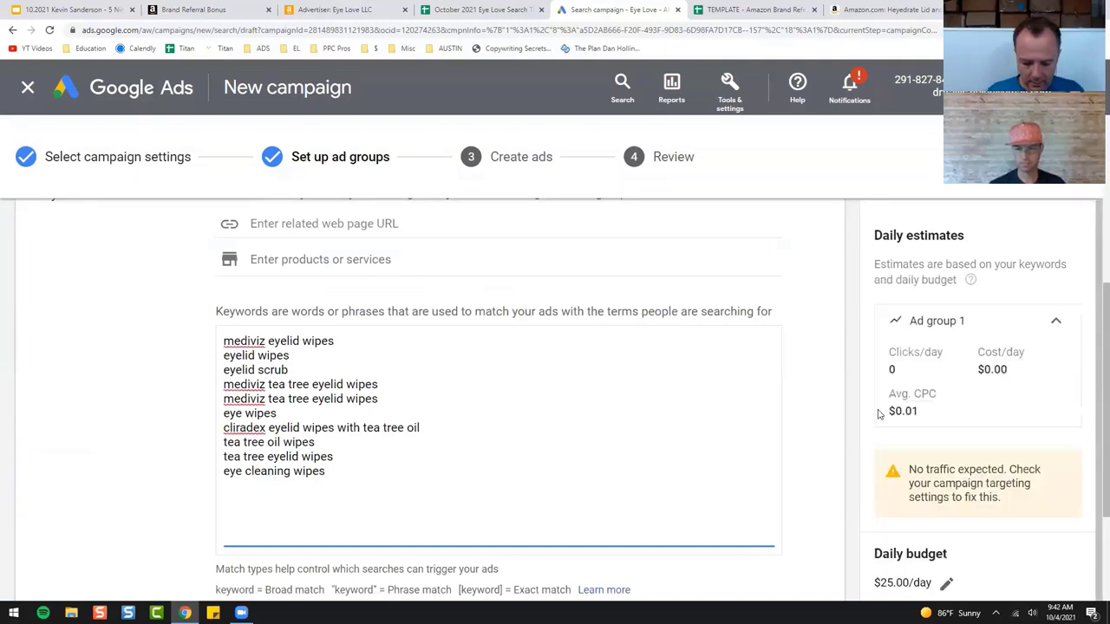
Step: Set the ad group's default bid to $1
scroll(763, 442, "up", 3)
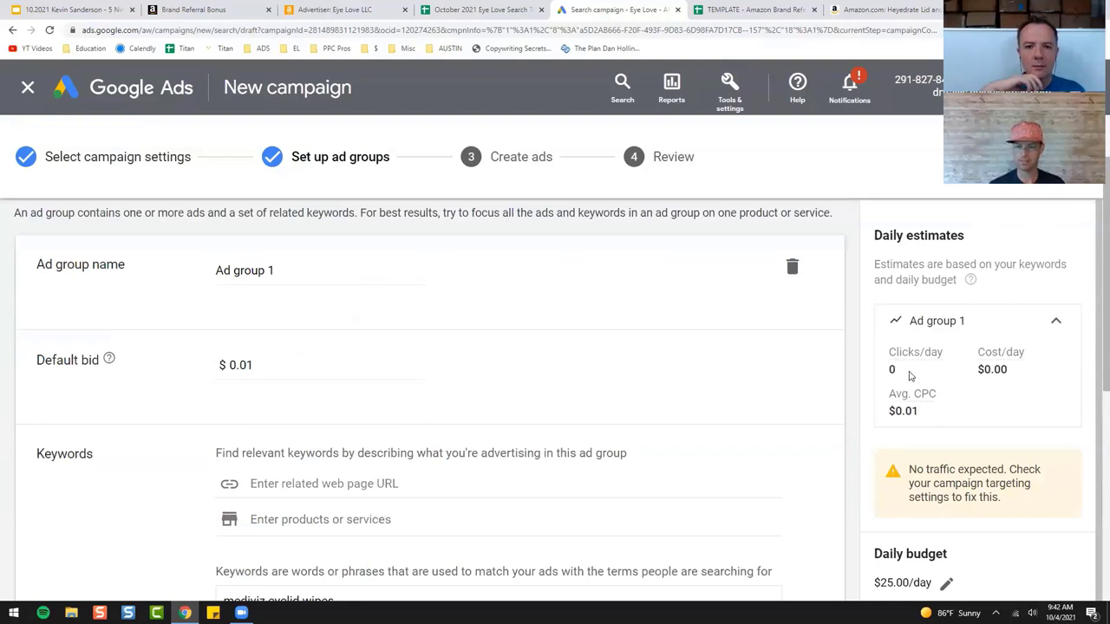
left_click(305, 370)
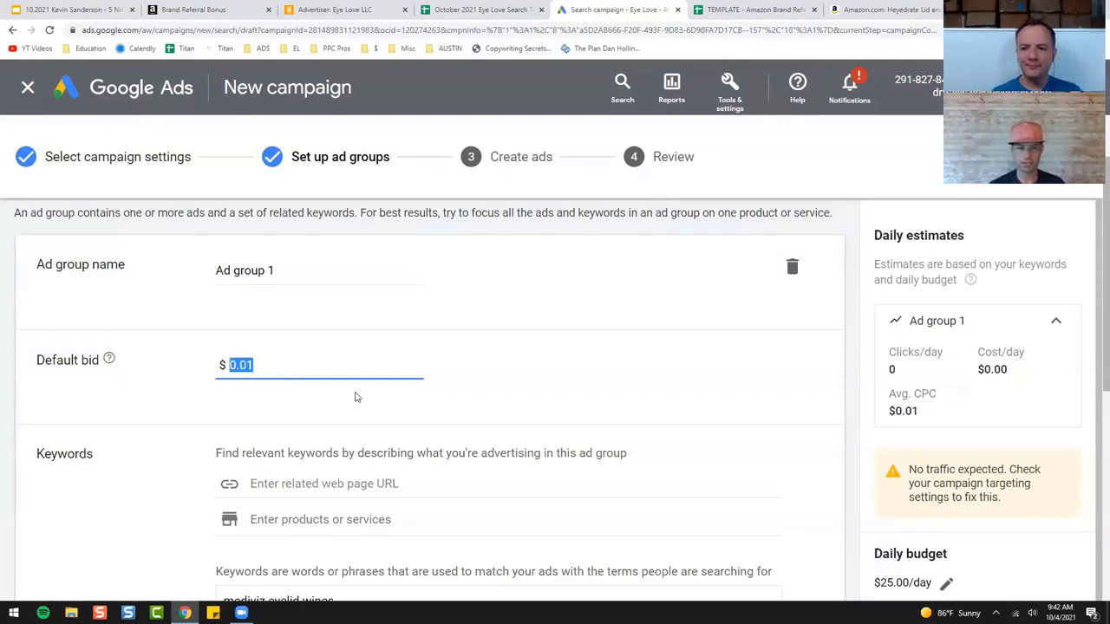
type("1")
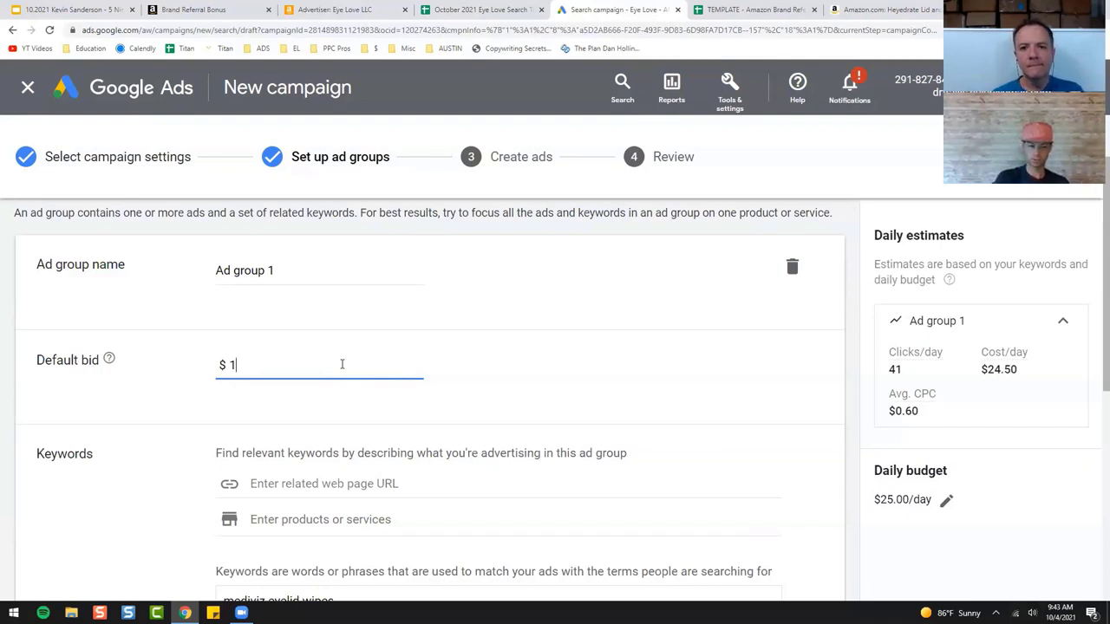
Step: Add "mediviz" as a further keyword after "eye cleaning wipes" in the ad group's keyword list
scroll(616, 384, "down", 3)
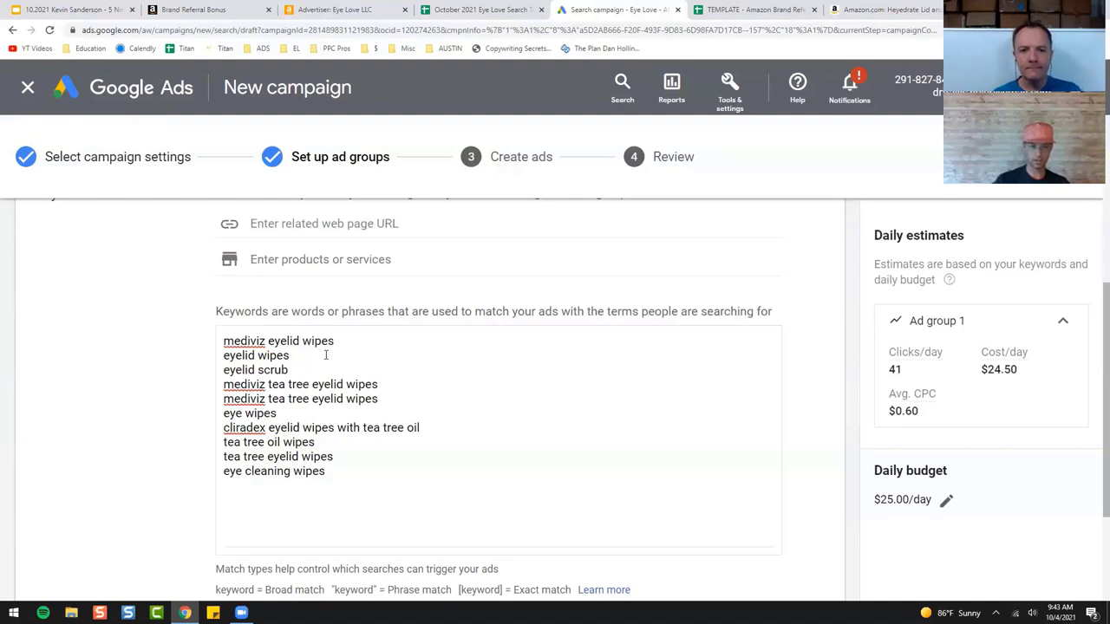
left_click(344, 473)
key("Return")
type("me")
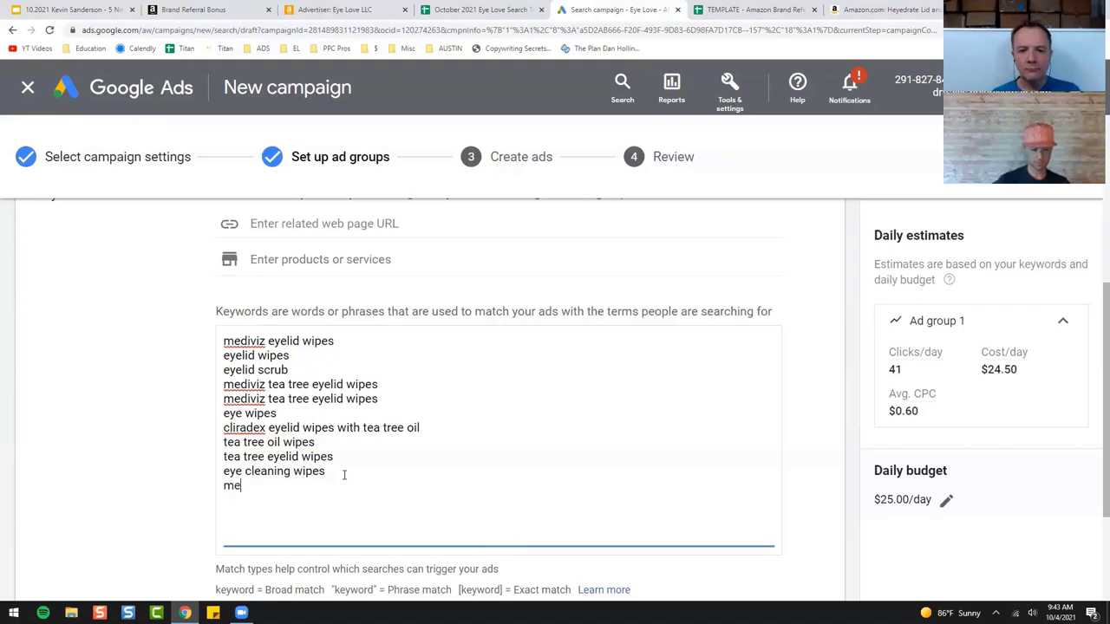
type("diviz")
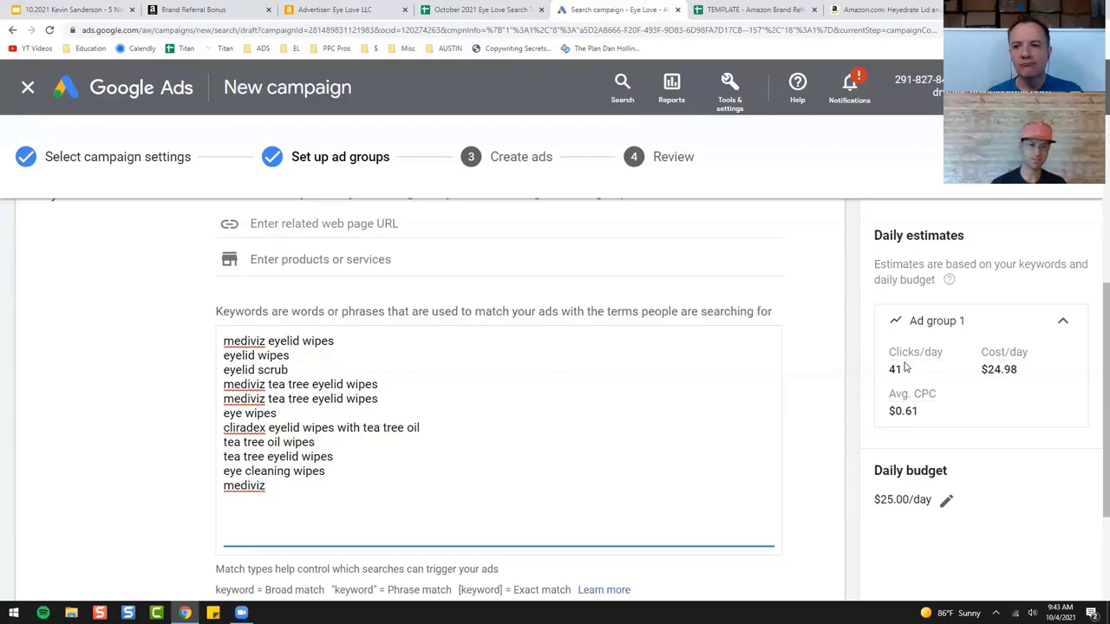
Step: Try default bids of $0.50, $0.75 and $0.85 for the ad group to compare the daily estimates
scroll(186, 376, "up", 2)
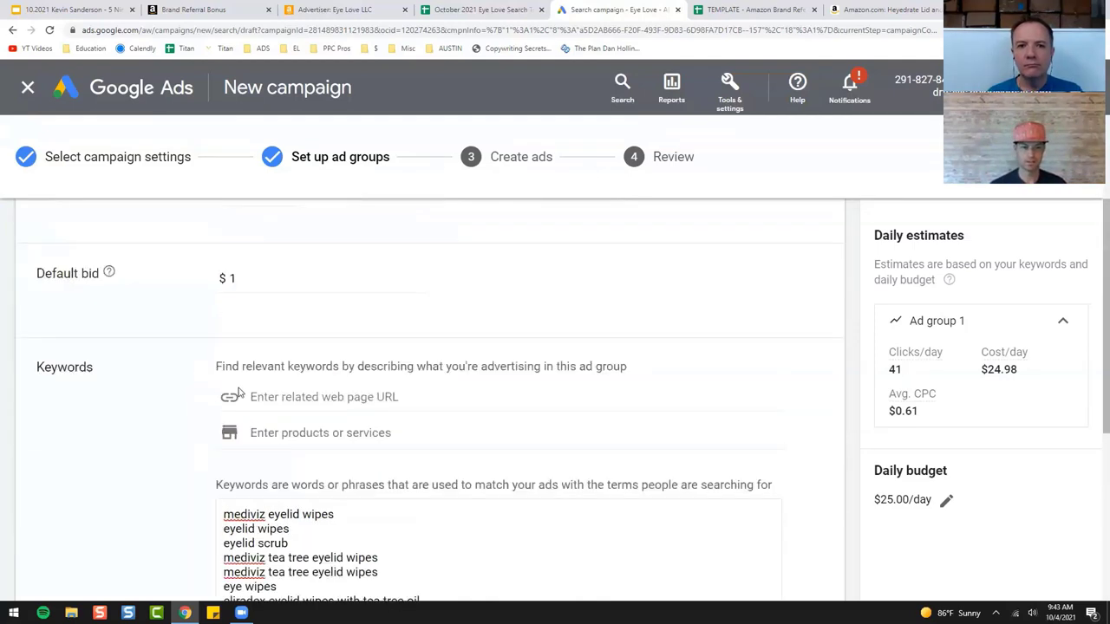
left_click(300, 279)
key("ctrl+a")
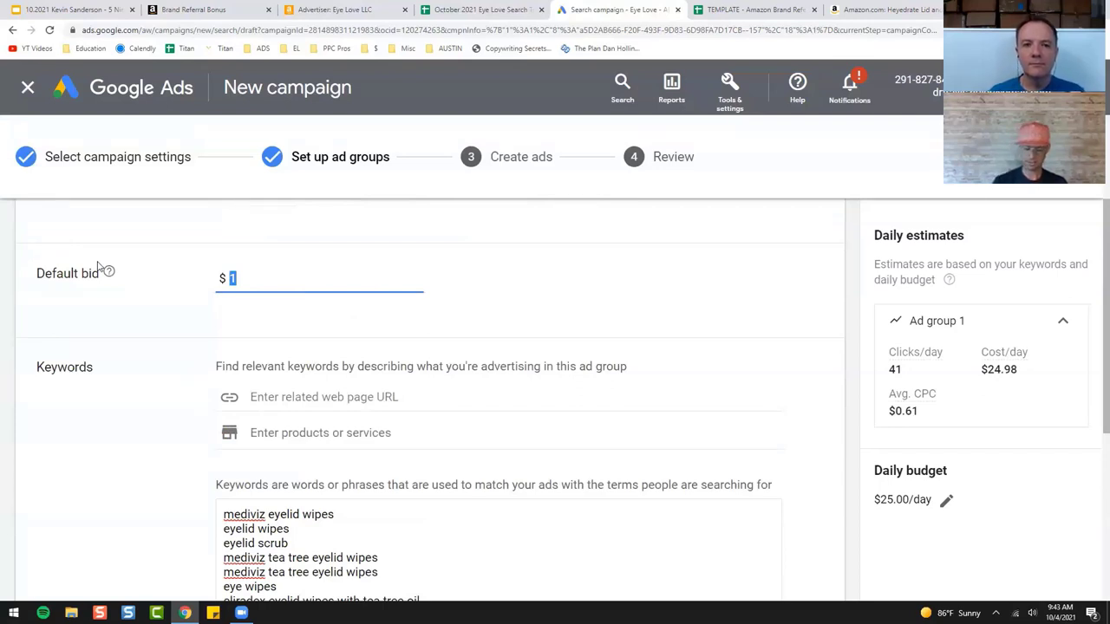
type("0.50")
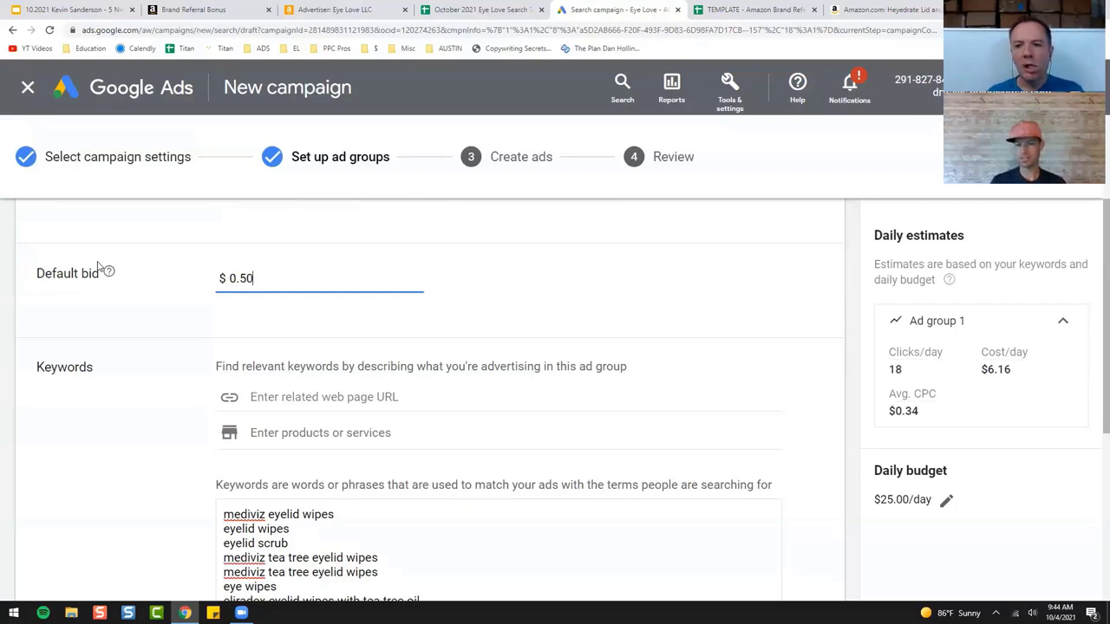
key("BackSpace")
key("BackSpace")
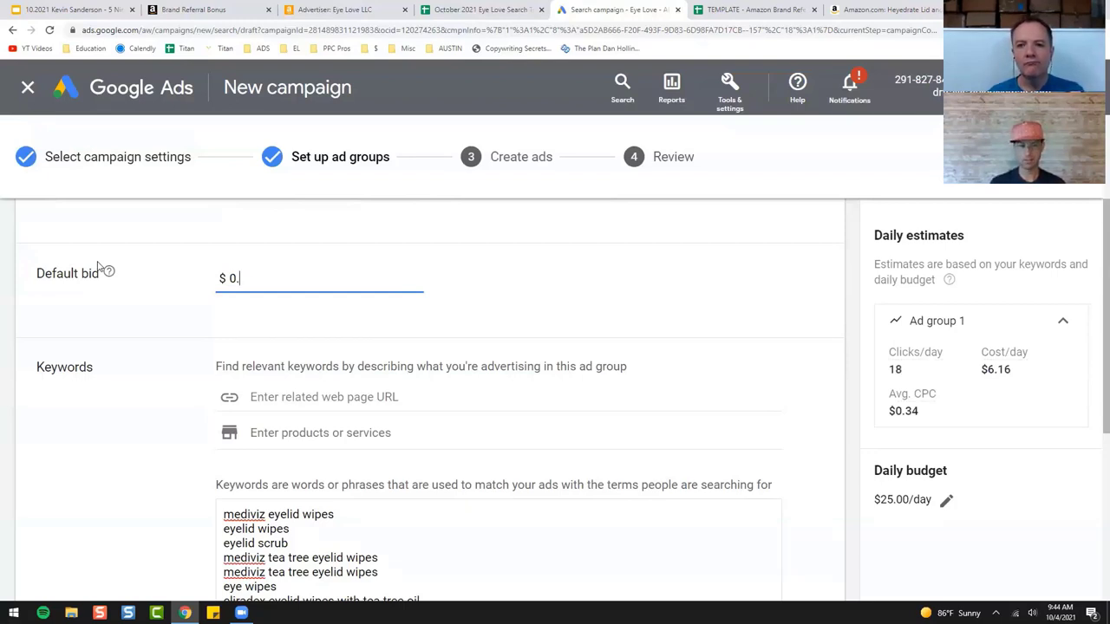
type("75")
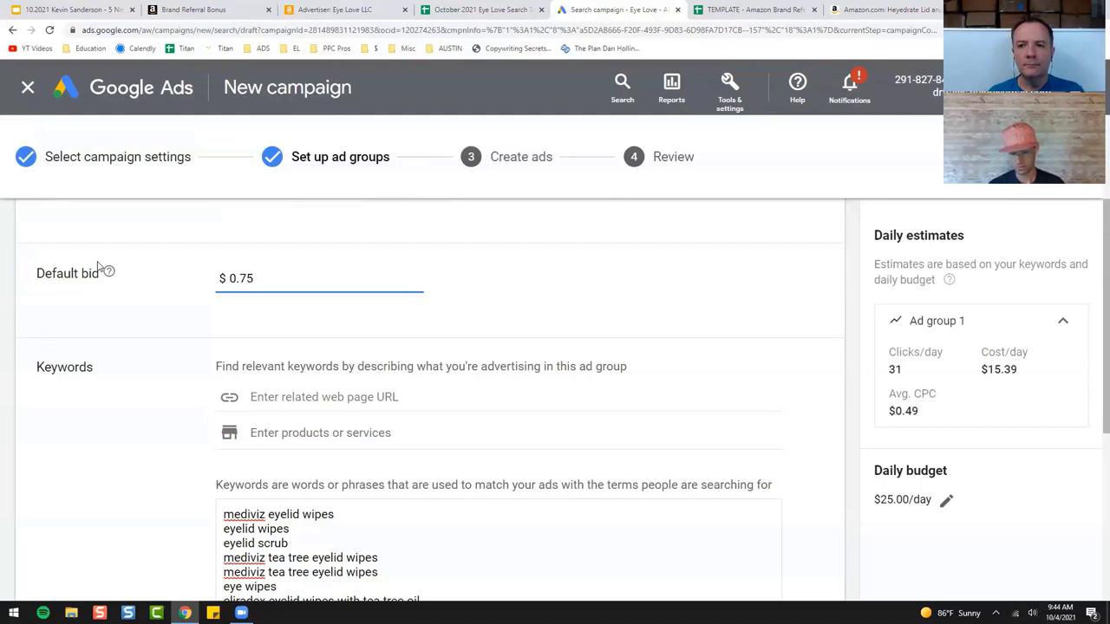
key("BackSpace")
key("BackSpace")
type("85")
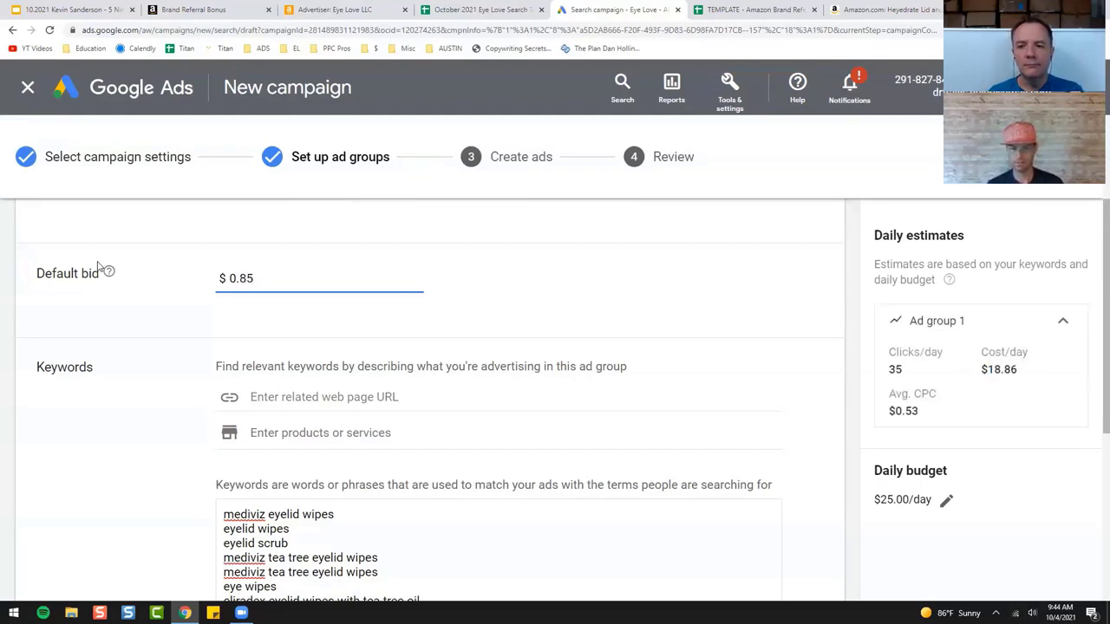
Step: Try default bids of $1.10 and $0.95 against the daily estimates, and return the bid to $1
key("BackSpace")
key("BackSpace")
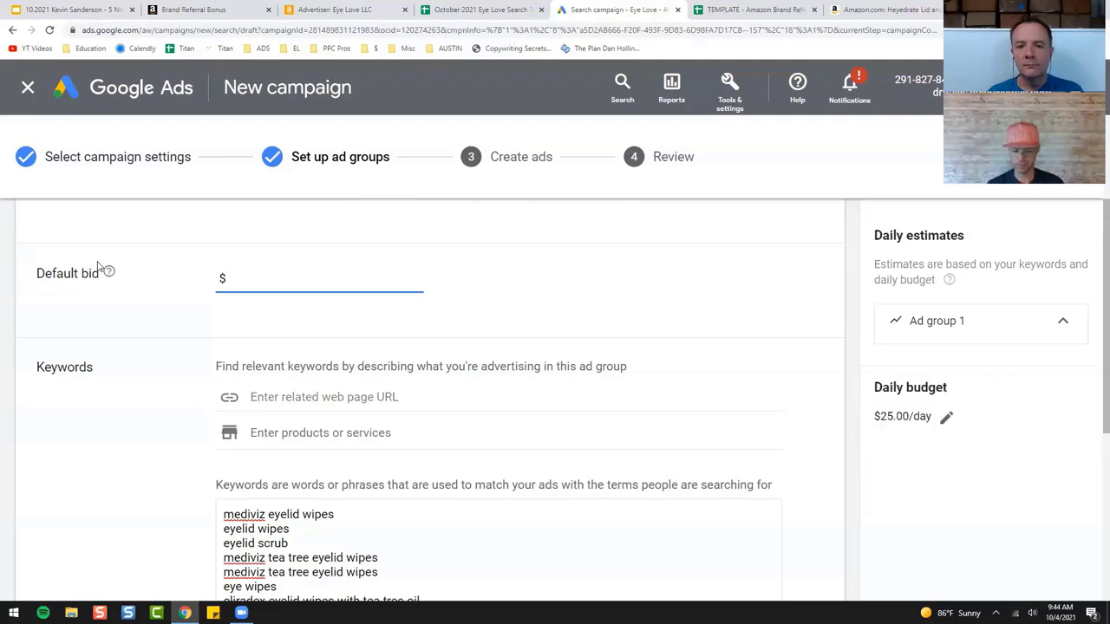
type("1")
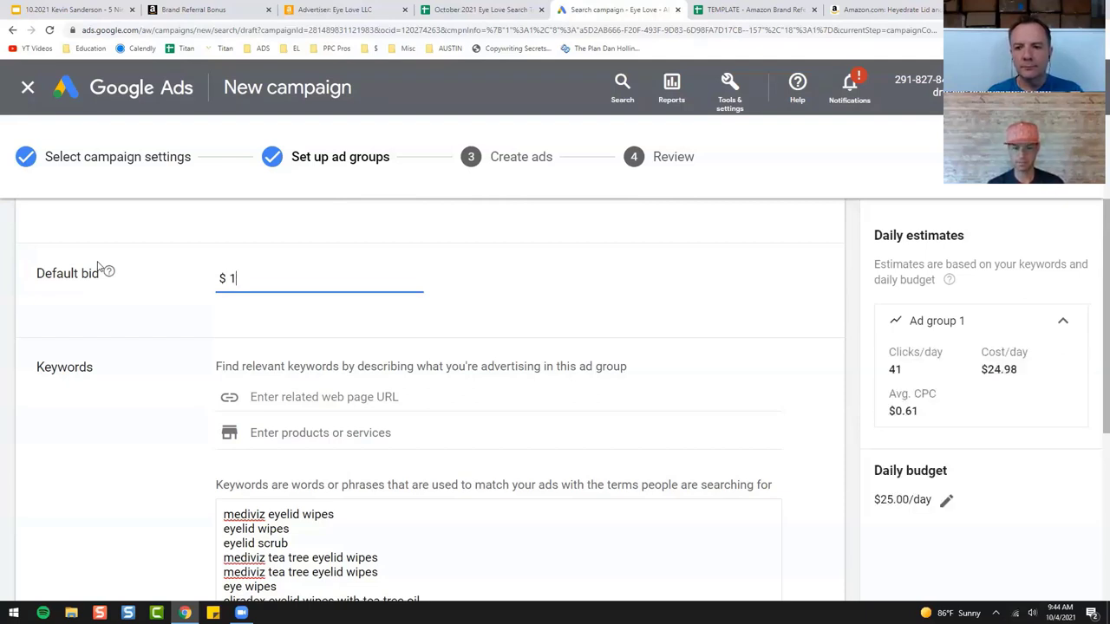
type(".1")
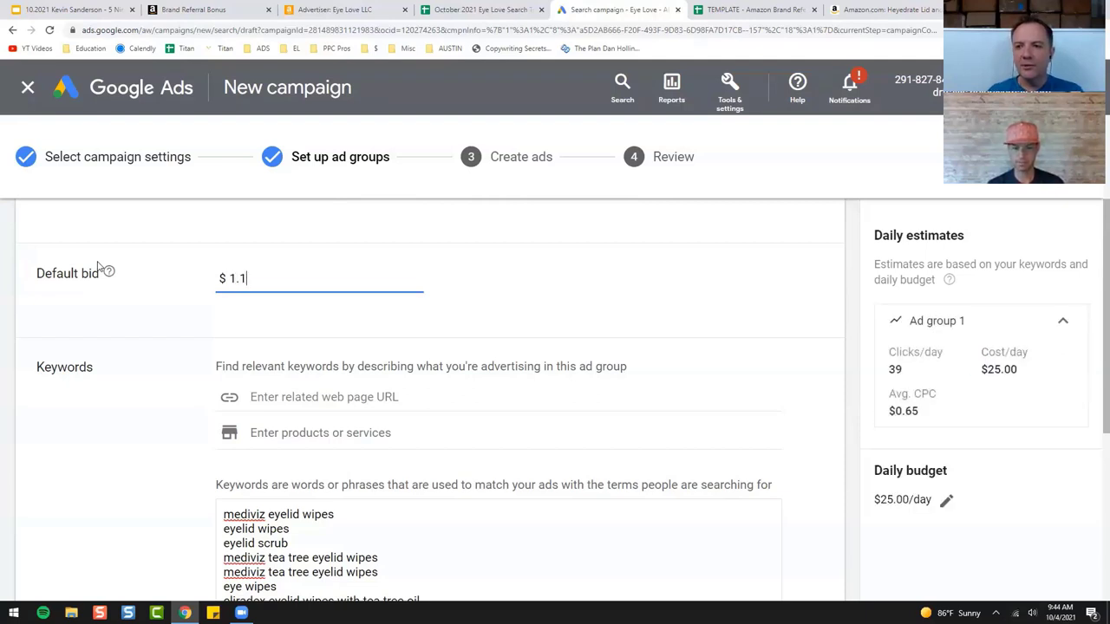
key("BackSpace")
key("BackSpace")
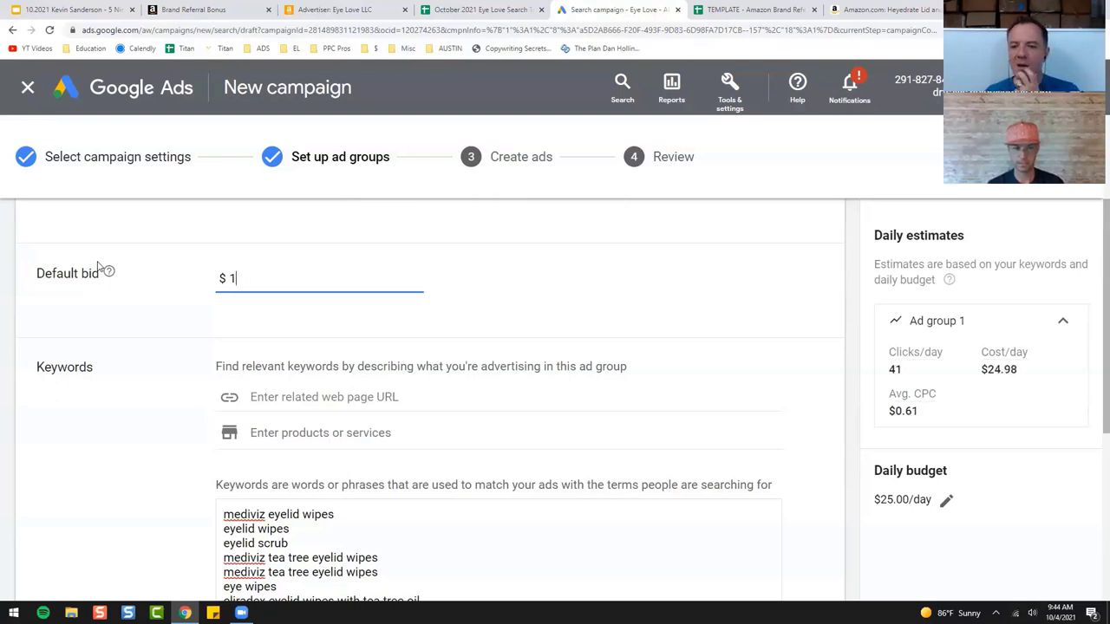
type("0.95")
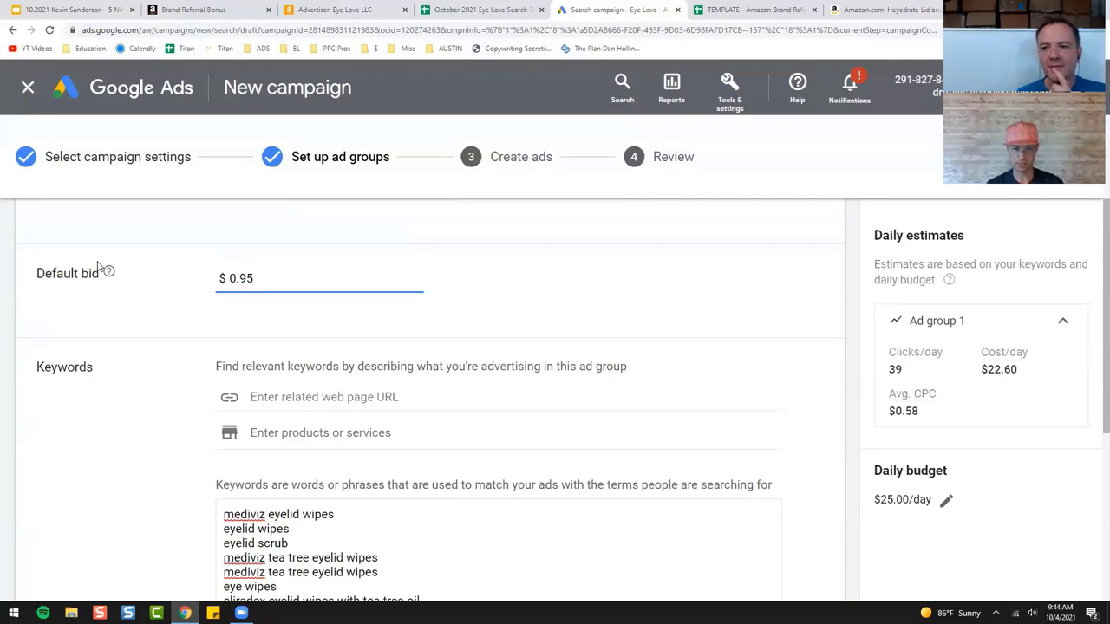
key("BackSpace")
key("BackSpace")
key("BackSpace")
key("BackSpace")
type("1")
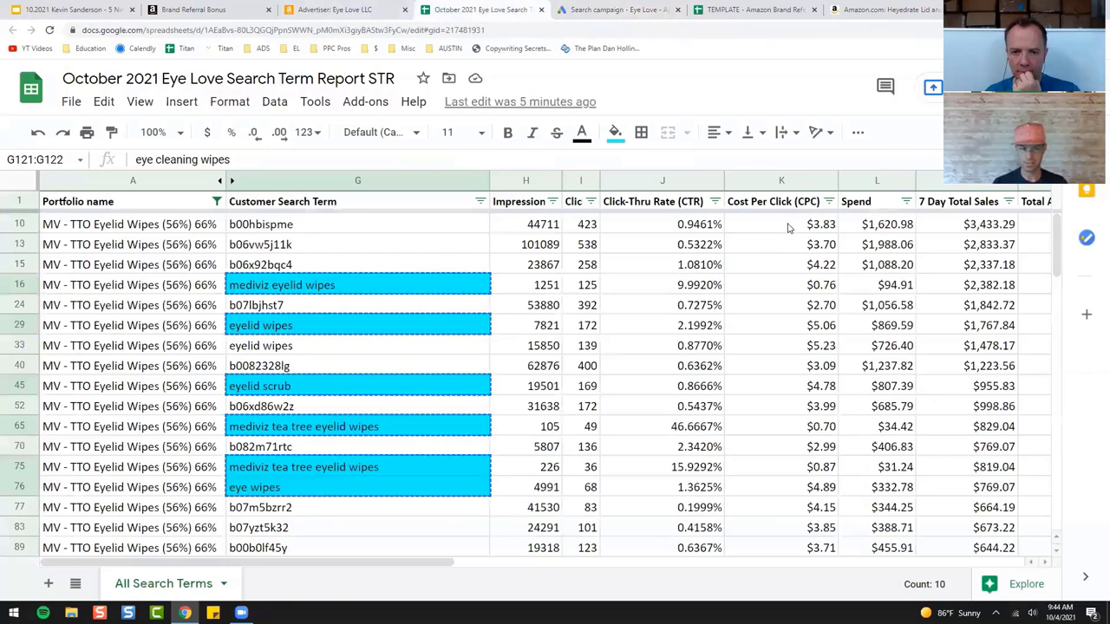
Step: Examine the cost per click of the highlighted search terms in the October 2021 search term report, from "mediviz eyelid wipes" to "eye cleaning wipes"
left_click(789, 225)
left_click(803, 291)
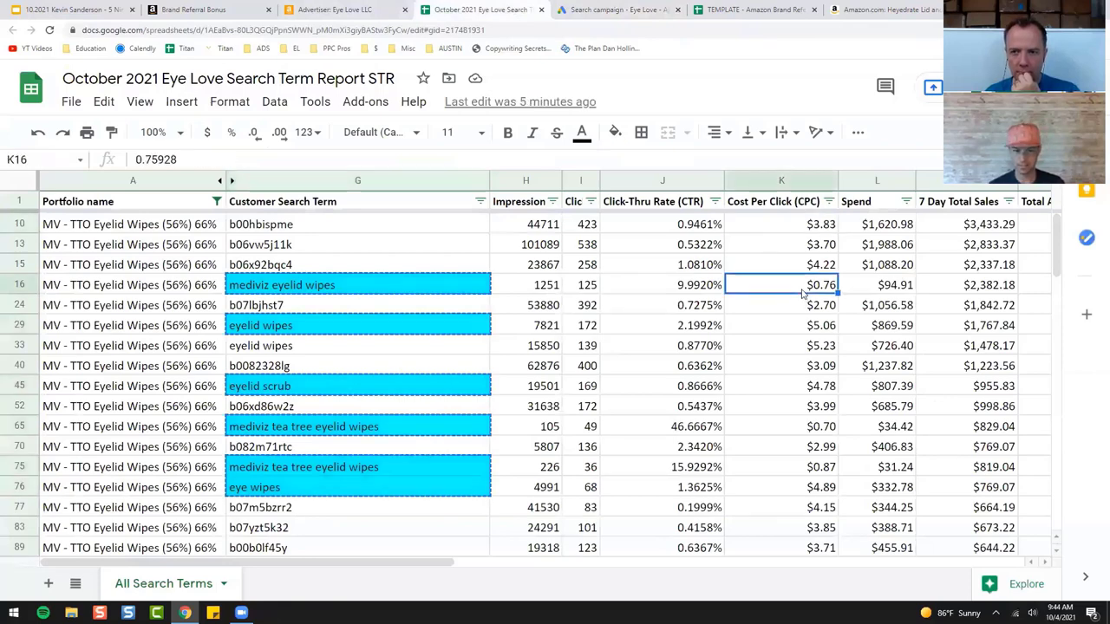
key("Down")
key("Down")
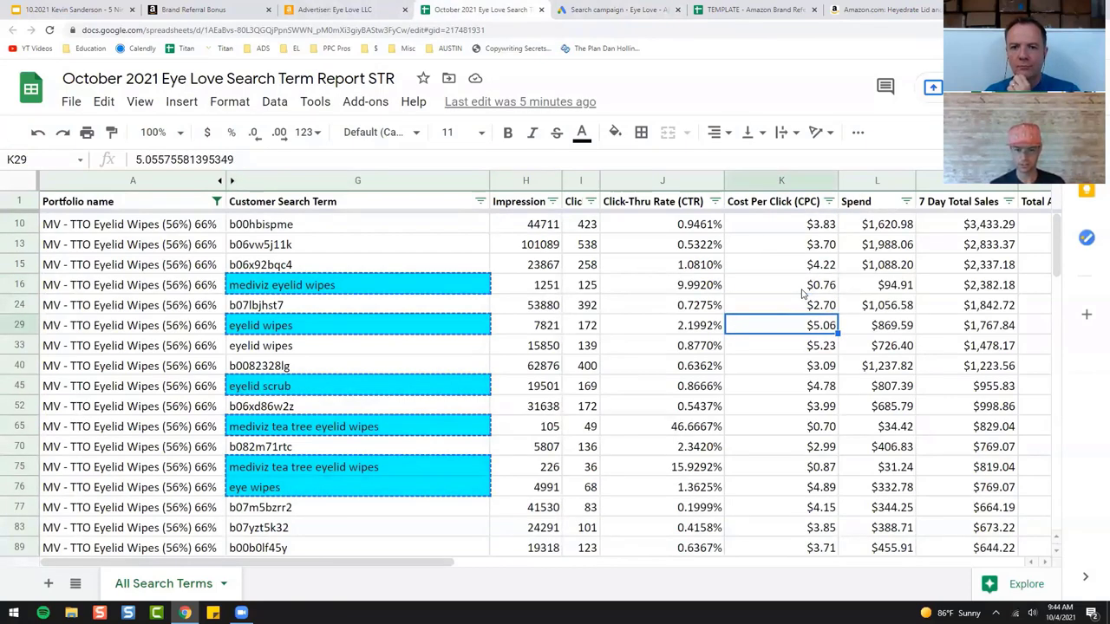
key("Down")
key("Down")
key("Down")
key("Down")
key("Down")
key("Down")
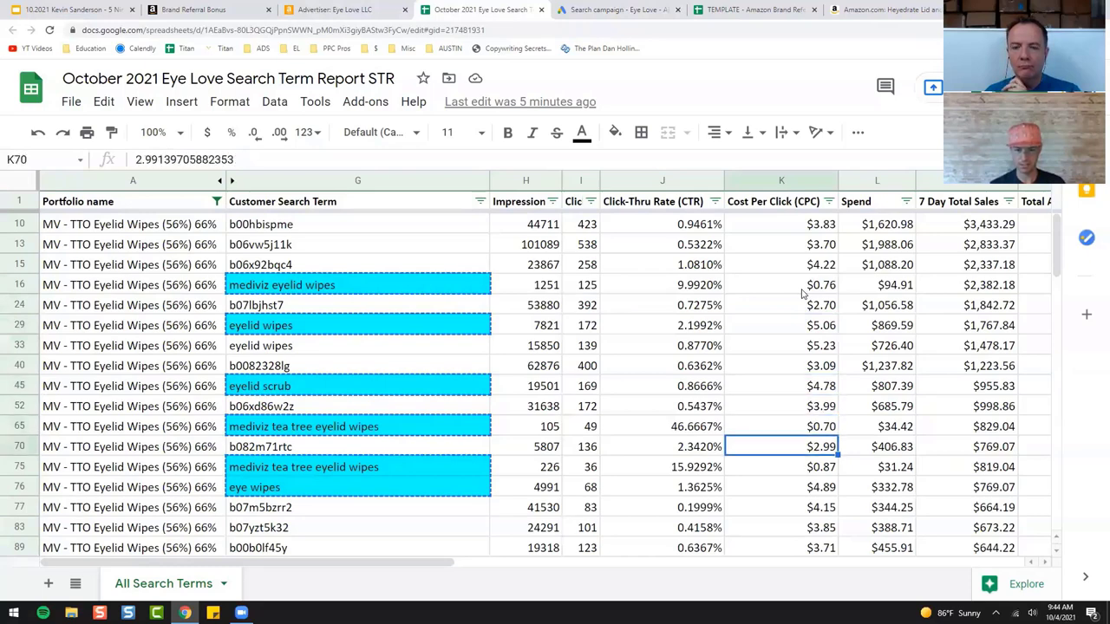
key("Up")
key("Down")
key("Down")
key("Down")
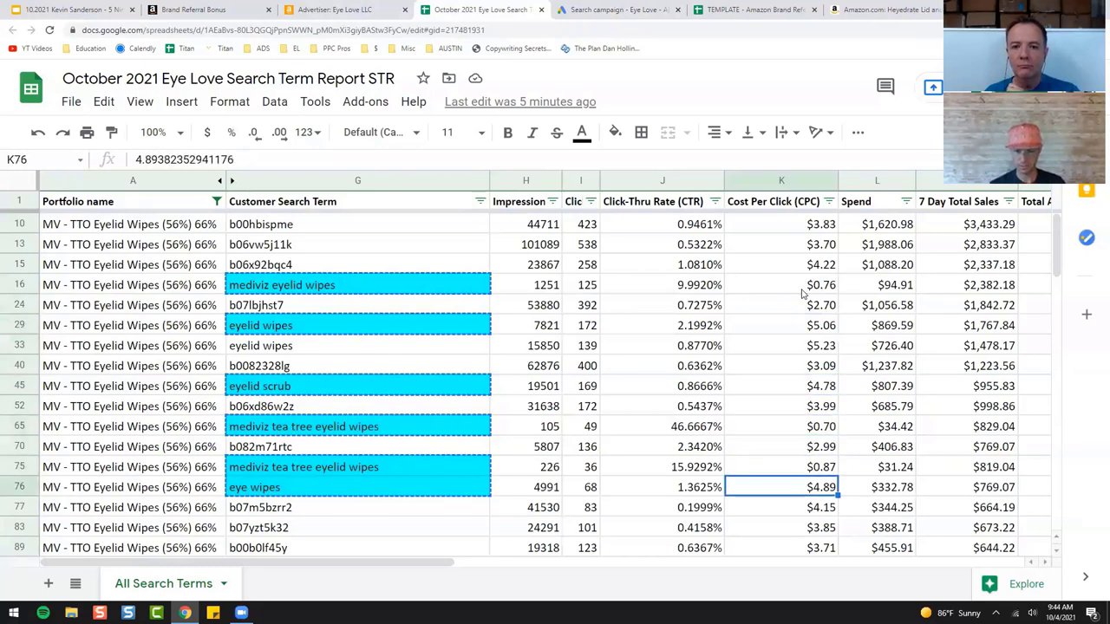
key("Down")
key("Down")
key("Down")
key("Down")
key("Down")
key("Down")
key("Down")
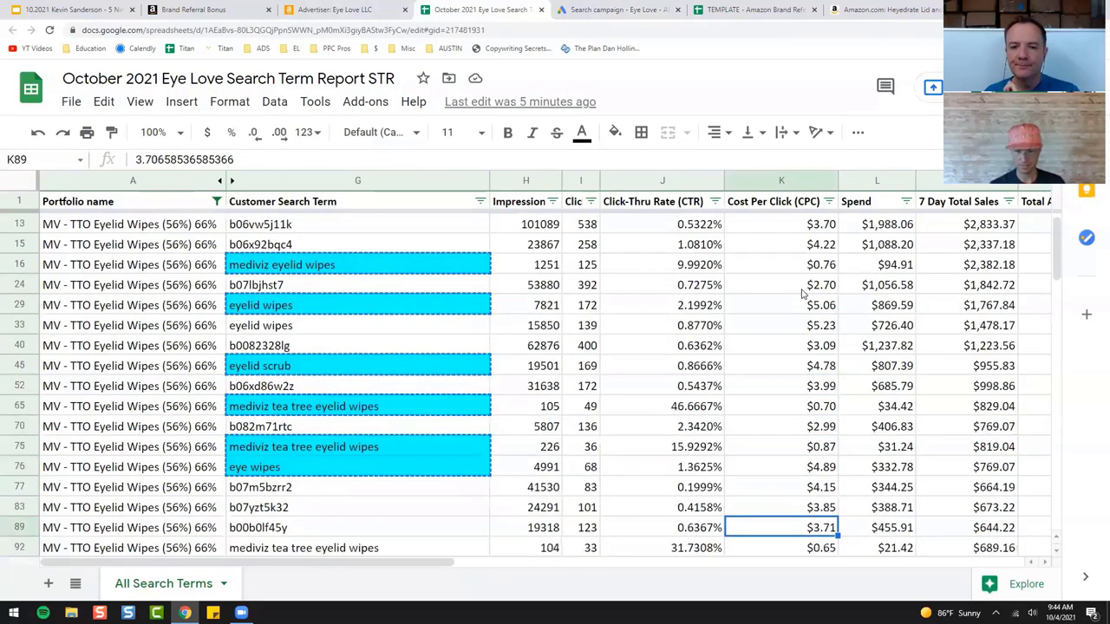
key("Up")
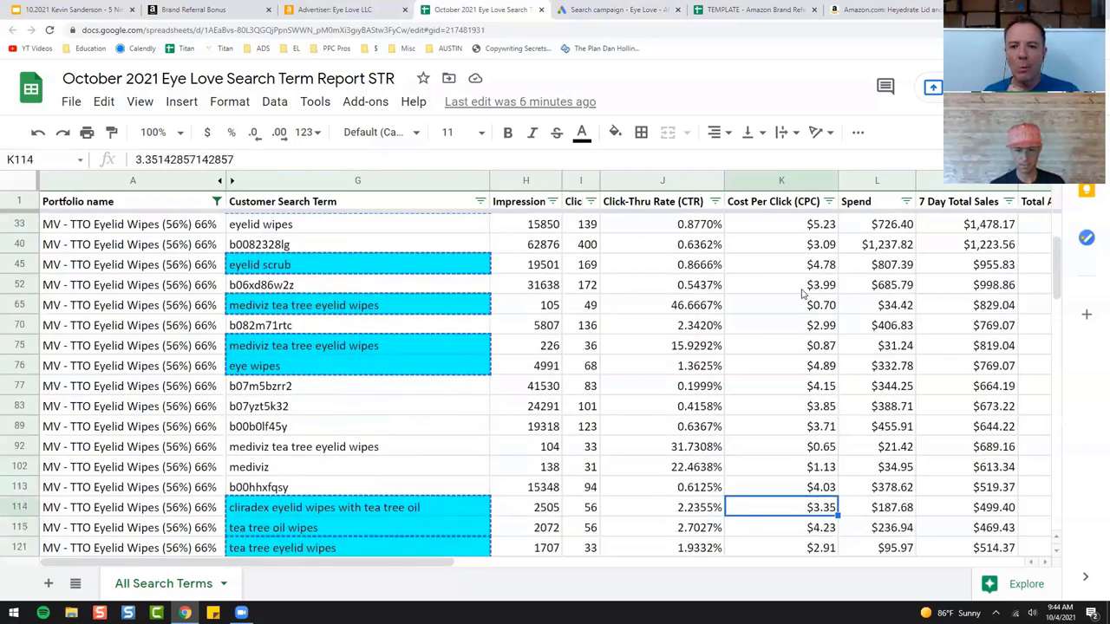
key("Down")
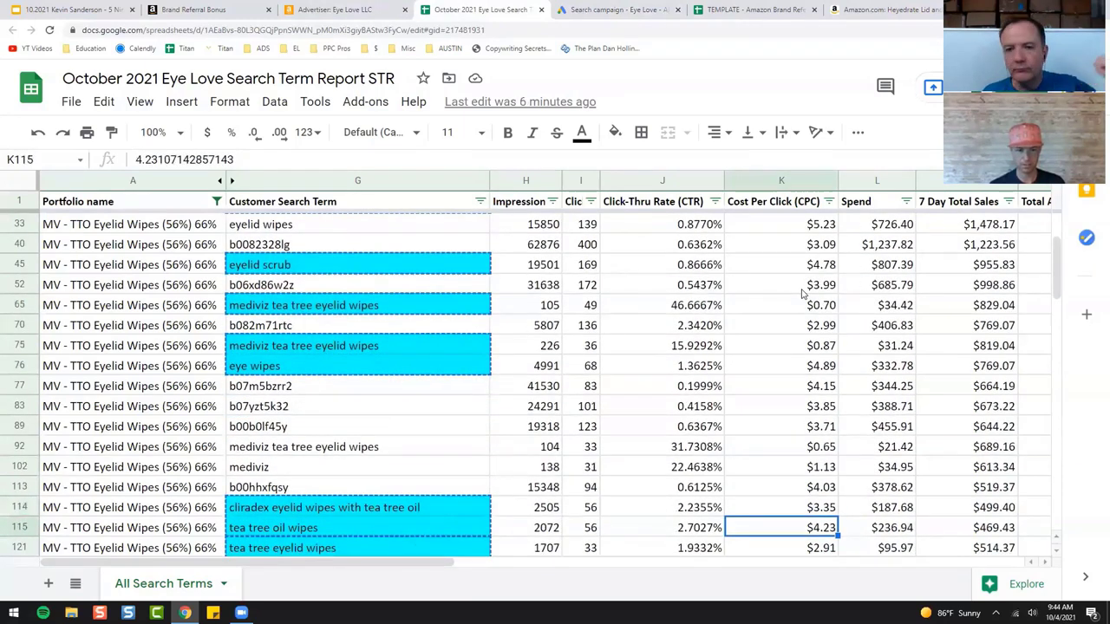
key("Up")
key("Down")
key("Down")
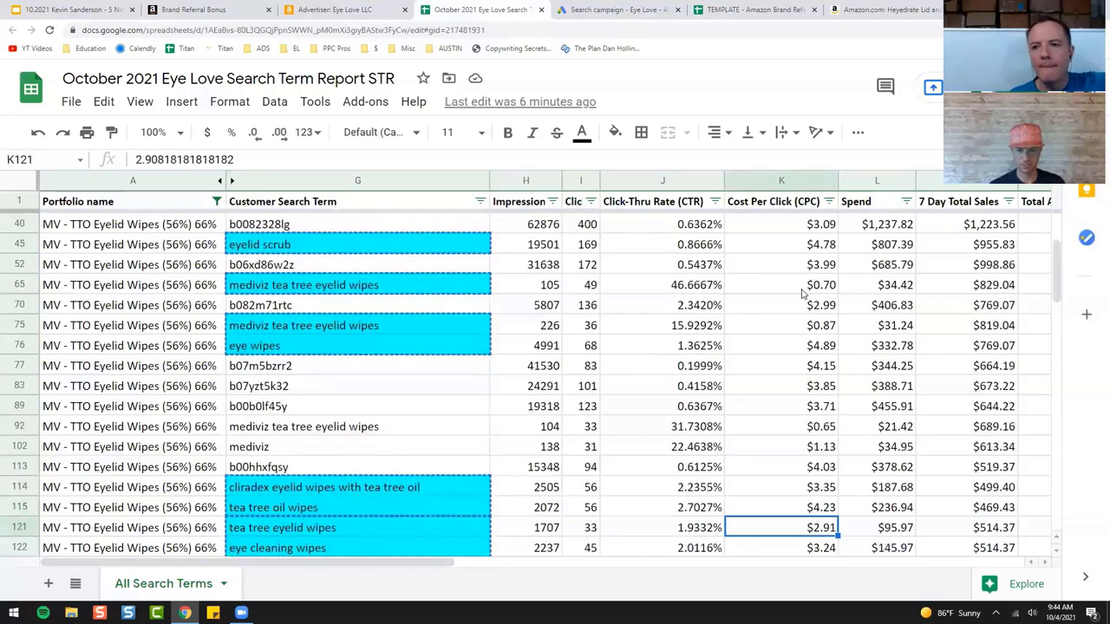
key("Up")
key("Down")
key("Down")
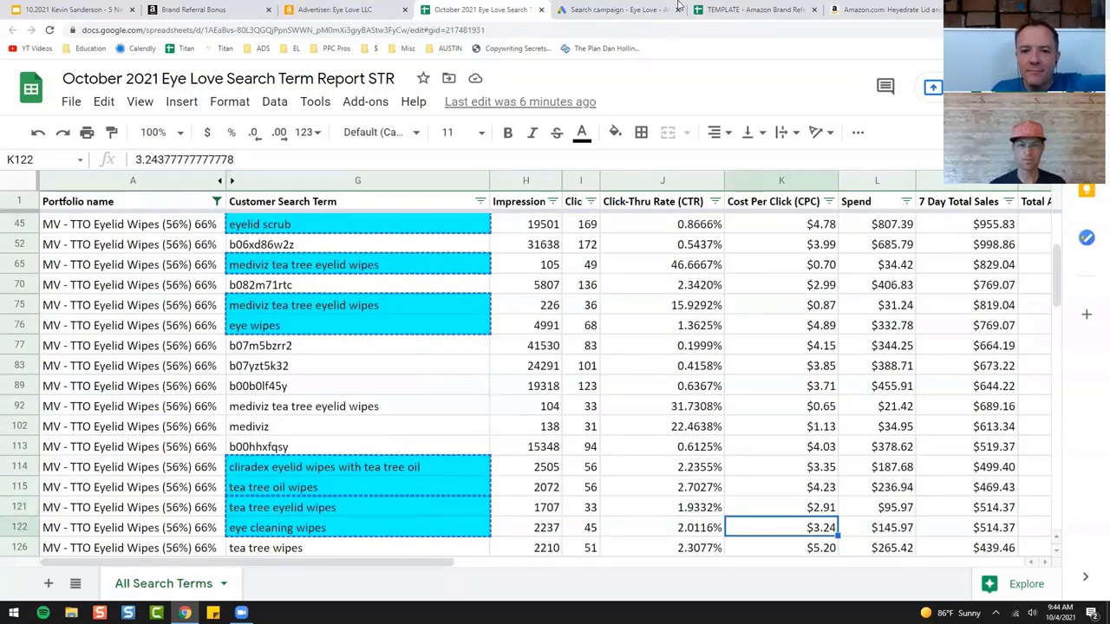
Step: Return to the Google Ads campaign, save the ad group with its $1 bid and continue to ad creation
key("ctrl+Tab")
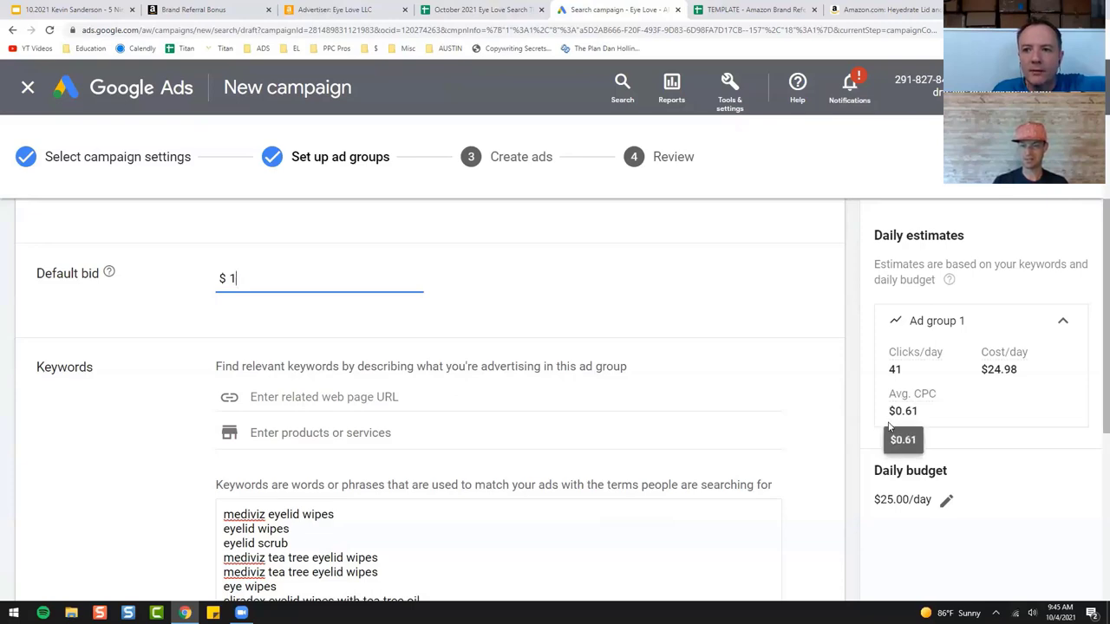
scroll(814, 470, "down", 4)
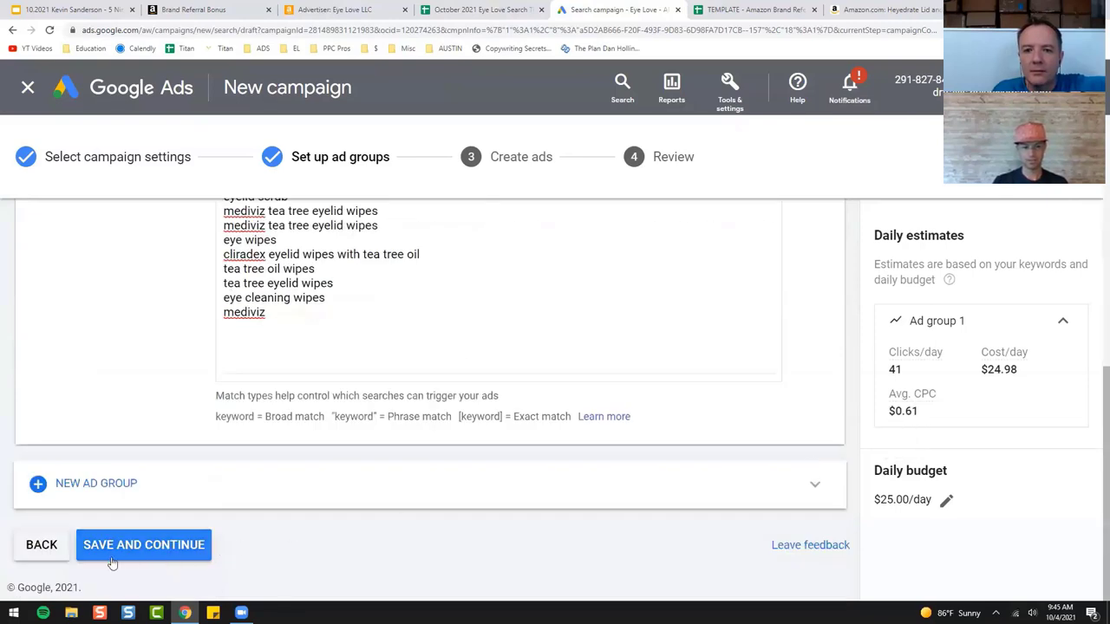
left_click(181, 546)
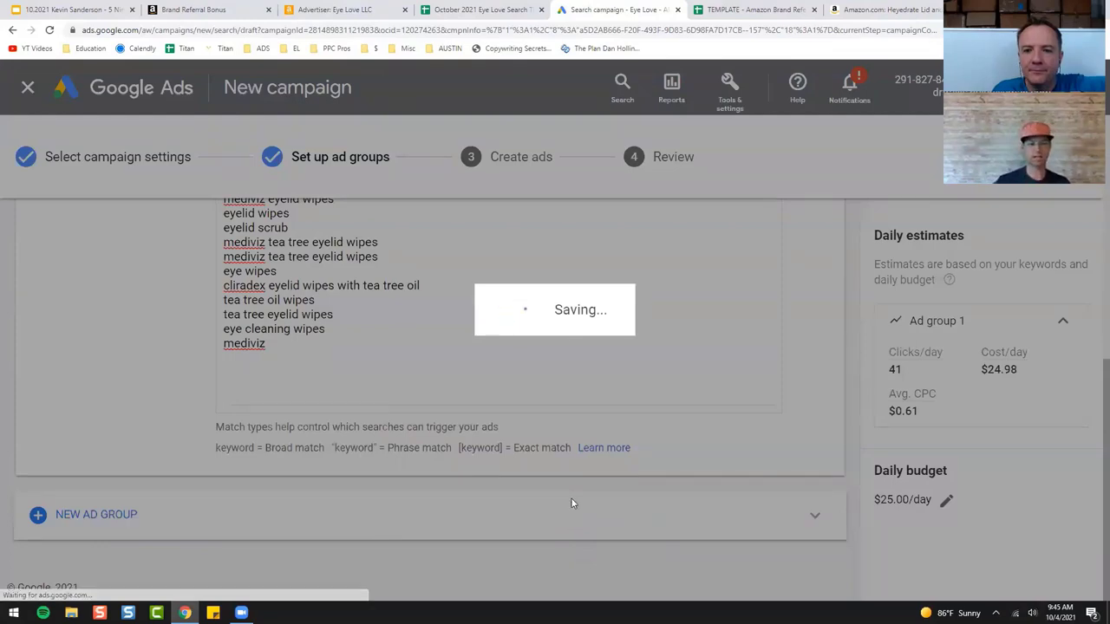
scroll(597, 486, "down", 1)
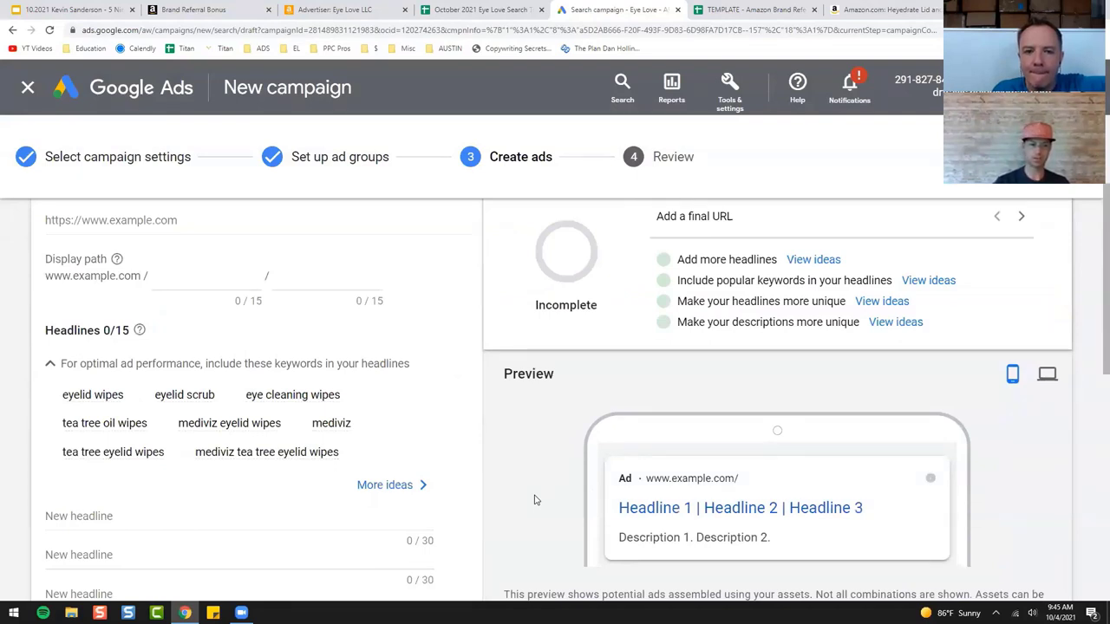
Step: Review the highlighted customer search terms in the October 2021 search term report before writing the ad headlines
left_click(490, 11)
scroll(561, 401, "up", 3)
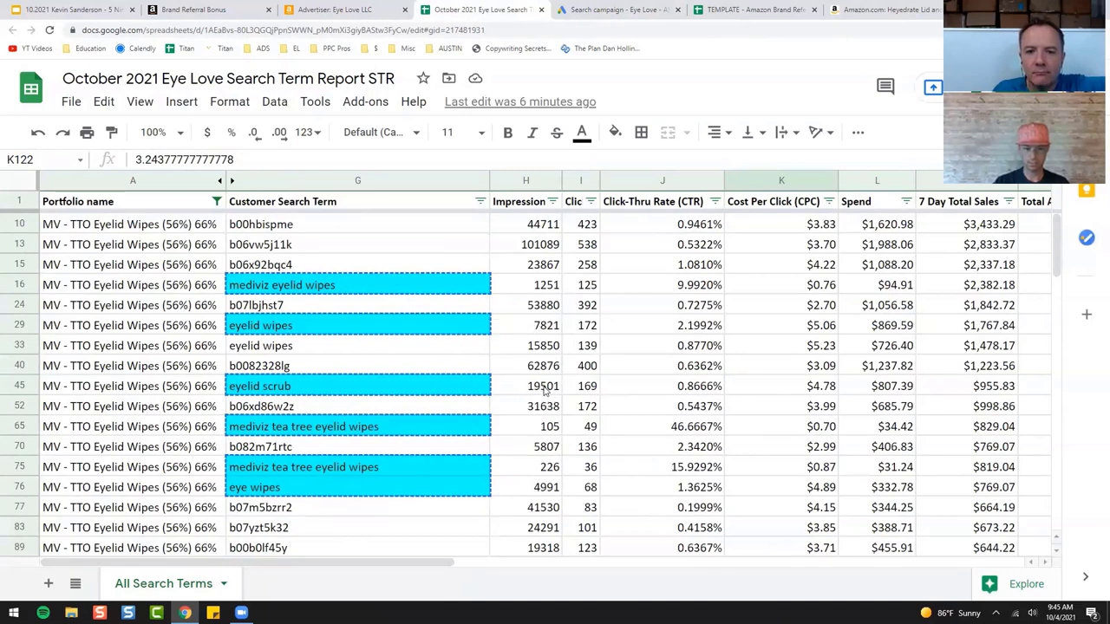
scroll(546, 399, "down", 5)
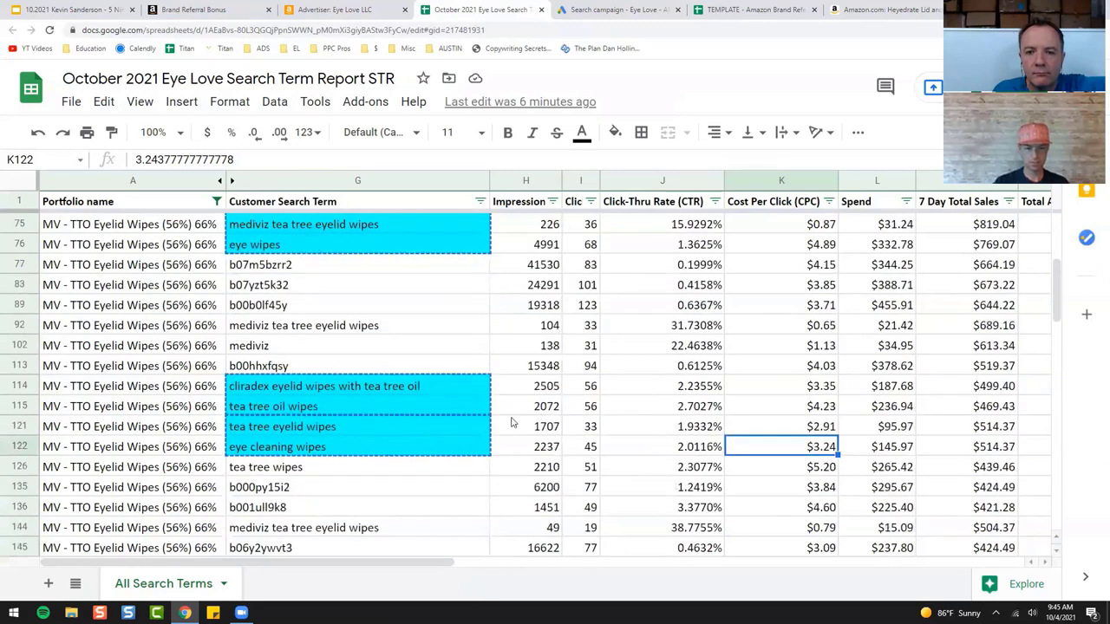
scroll(519, 408, "up", 5)
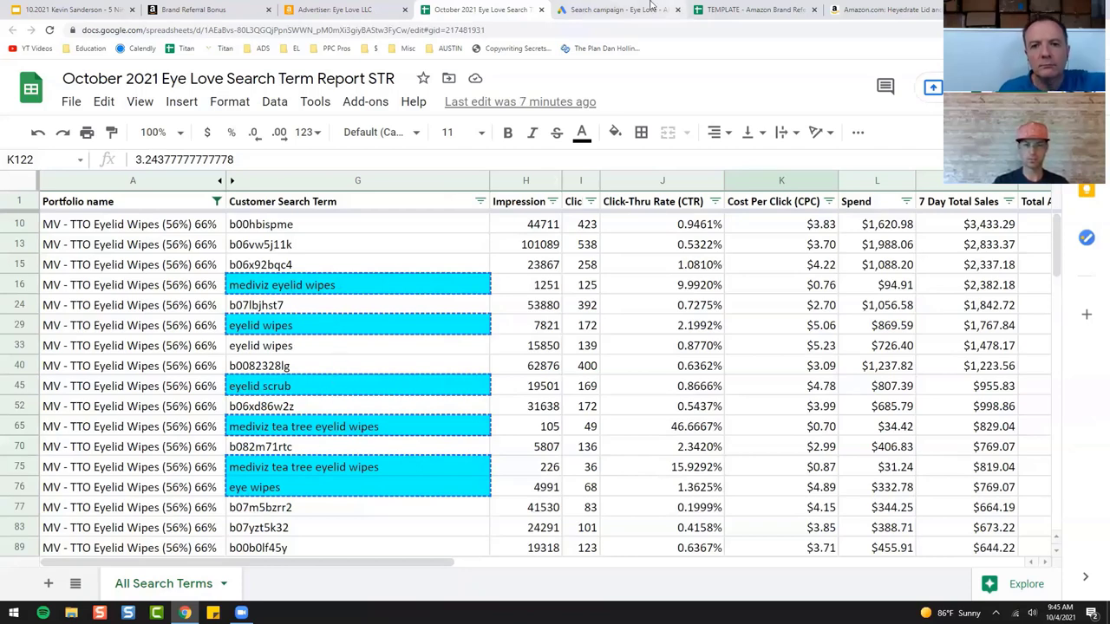
scroll(391, 473, "down", 3)
scroll(392, 472, "down", 2)
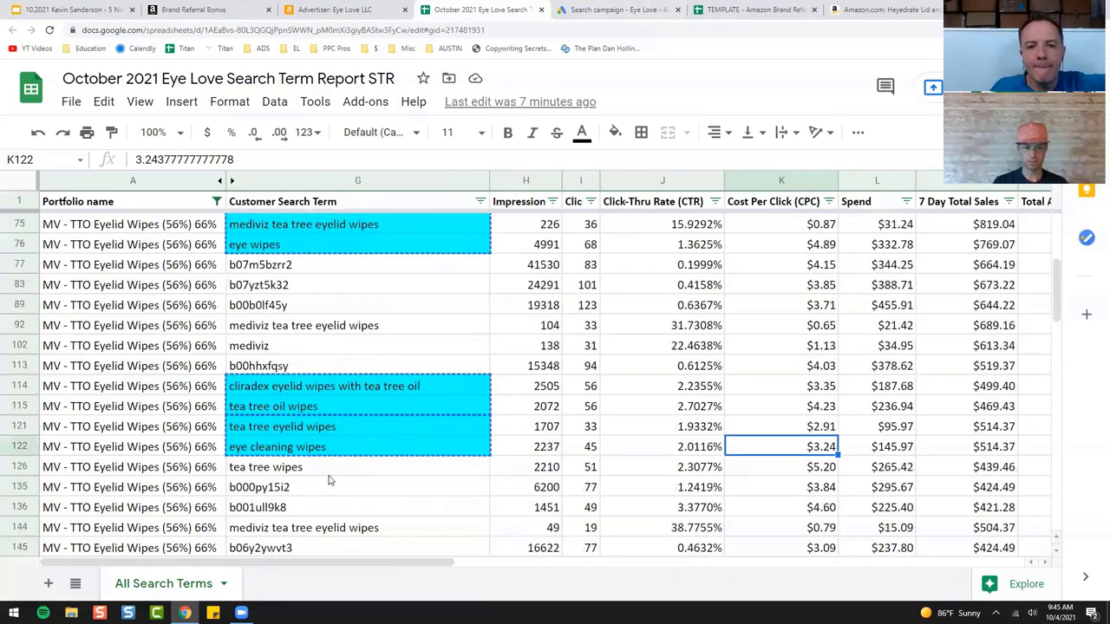
Step: Return to the Google Ads campaign and enter "MediViz Tea Tree Eyelid Wipes" as the ad's first headline
left_click(639, 7)
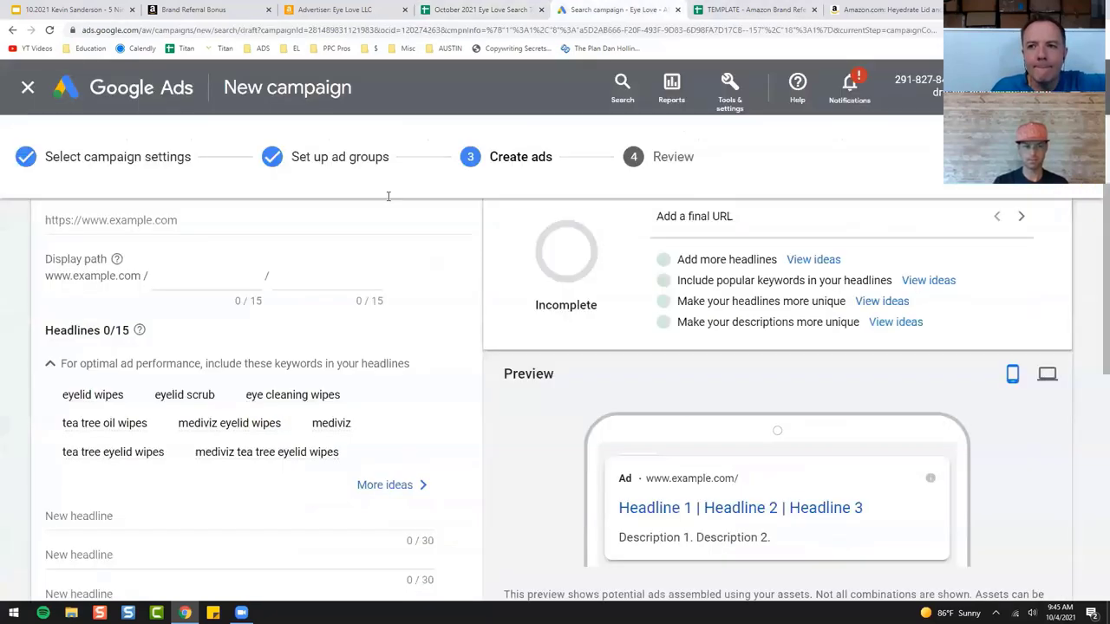
scroll(300, 390, "down", 2)
left_click(248, 349)
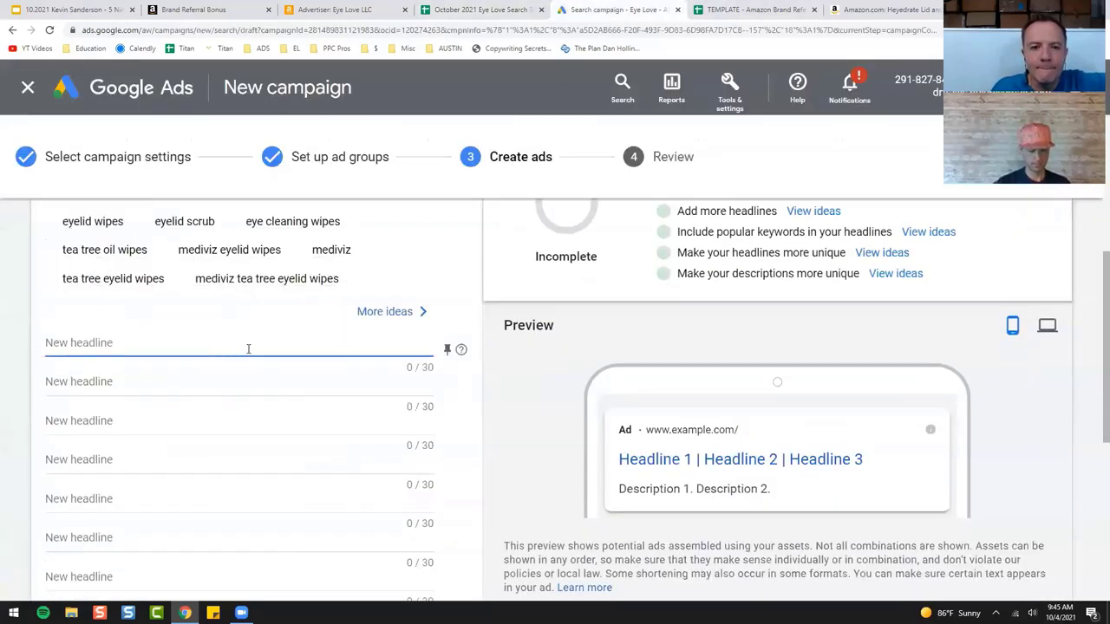
type("MediViz Teat")
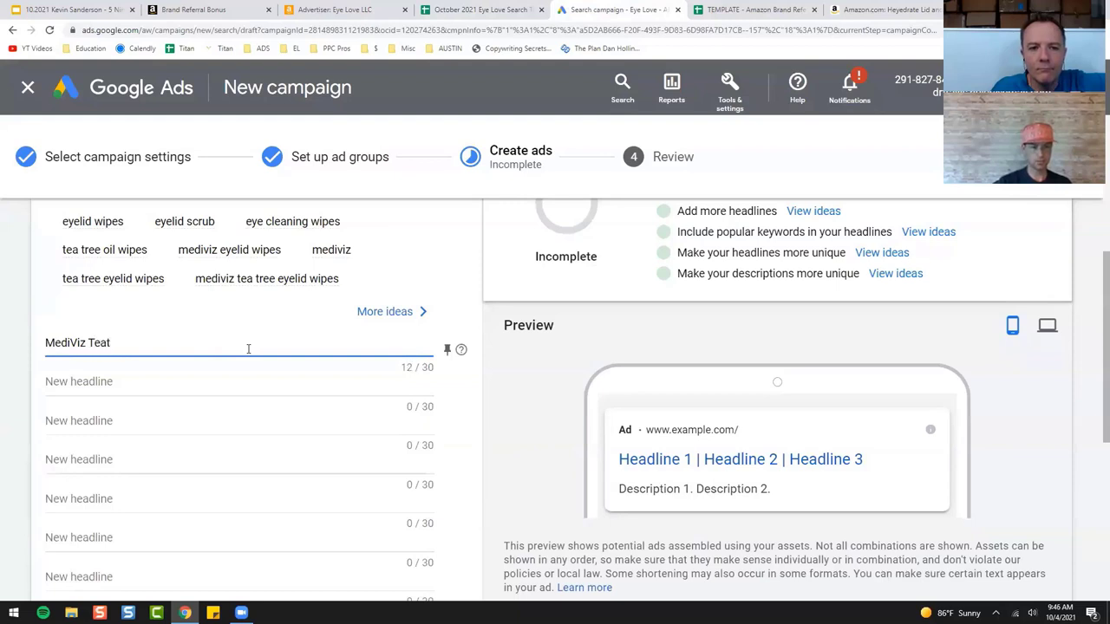
key("BackSpace")
type("Tree Eyelid Wipes")
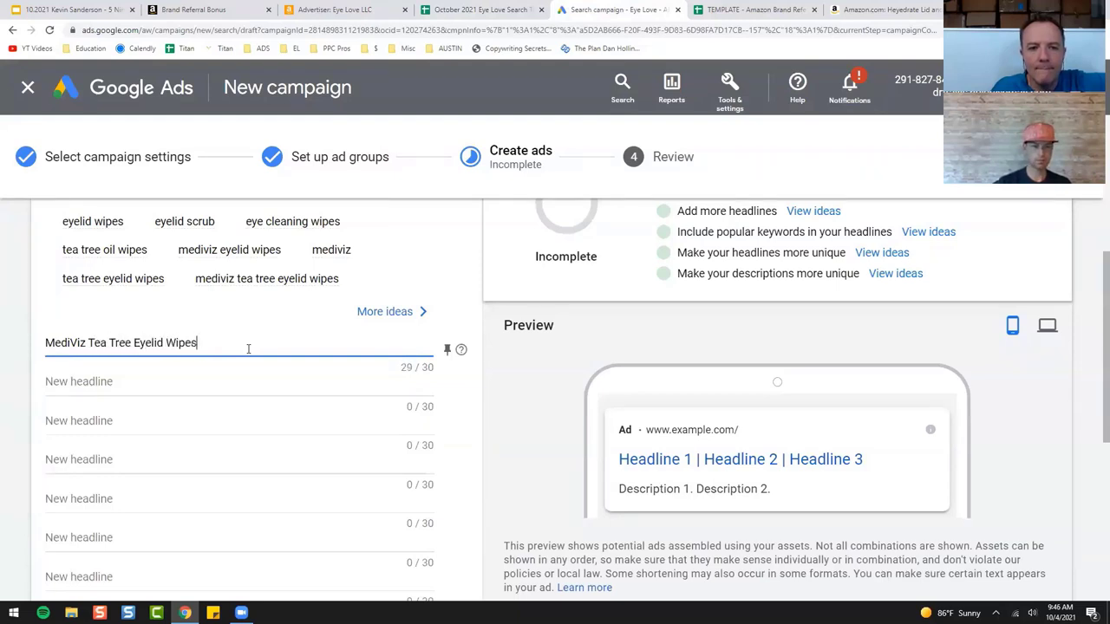
Step: Start the second headline with "Save on Ama" and rewrite it as just "Save"
left_click(223, 376)
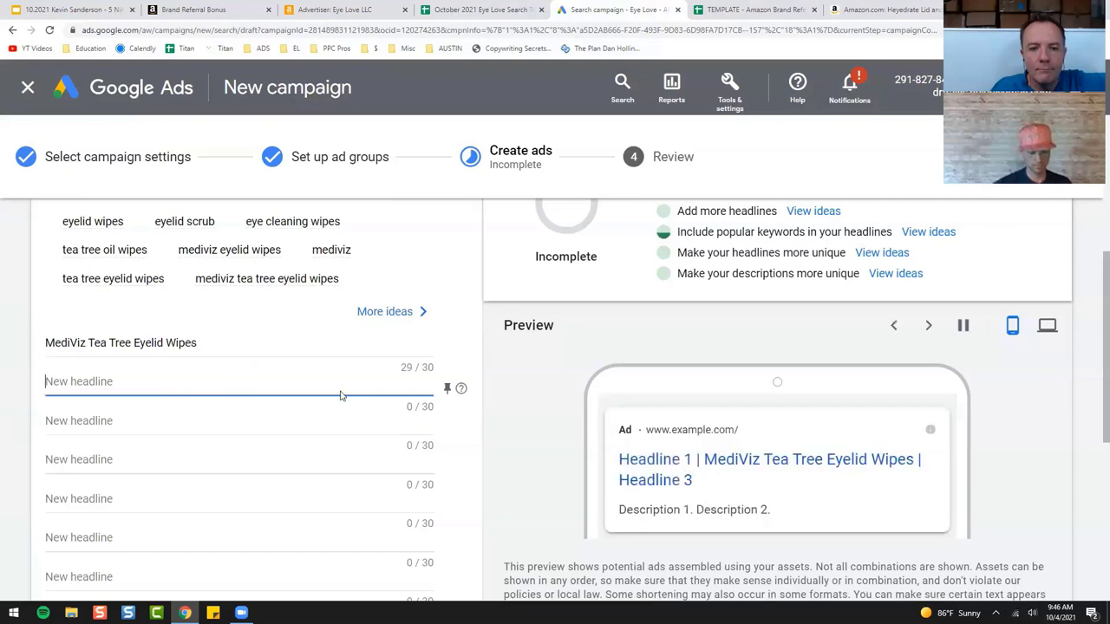
type("Save on Ama")
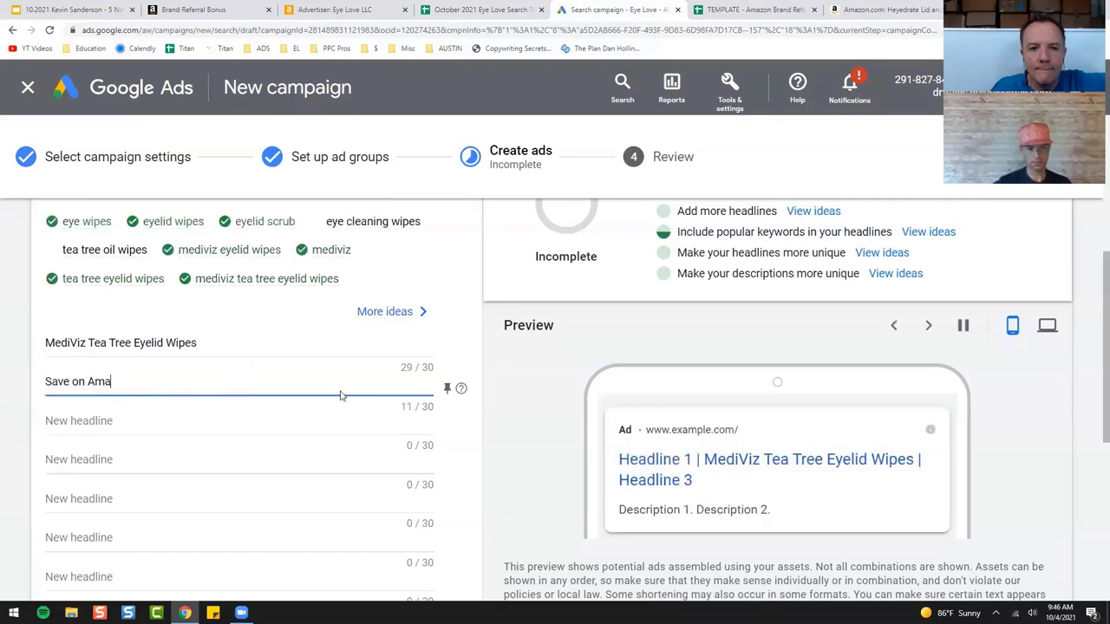
key("BackSpace")
key("BackSpace")
key("BackSpace")
key("BackSpace")
key("BackSpace")
key("BackSpace")
key("BackSpace")
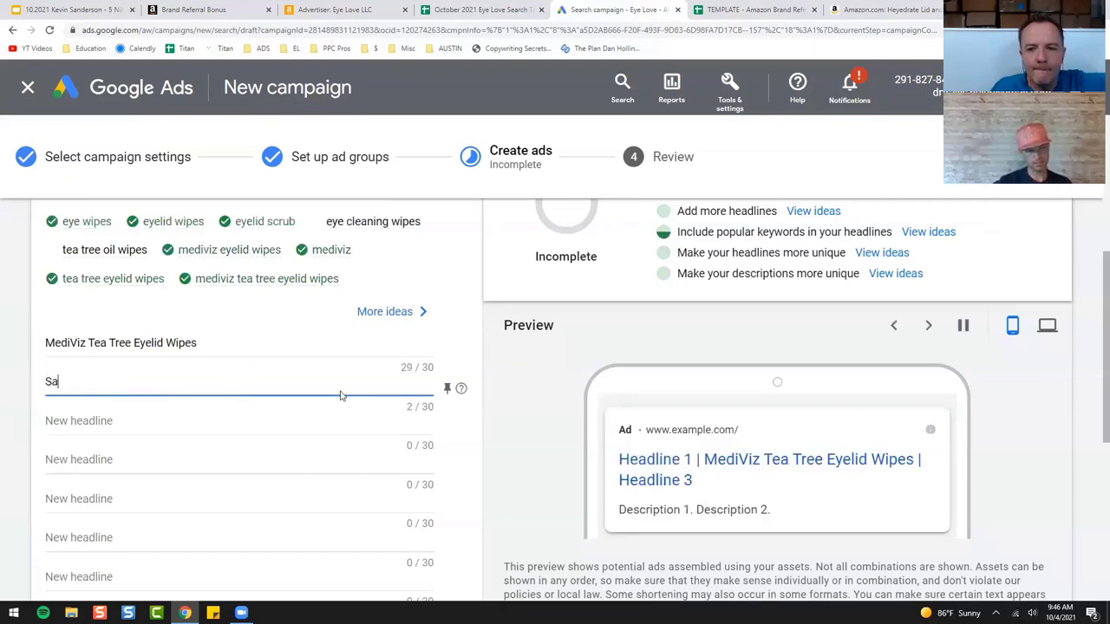
key("BackSpace")
key("BackSpace")
type("Save")
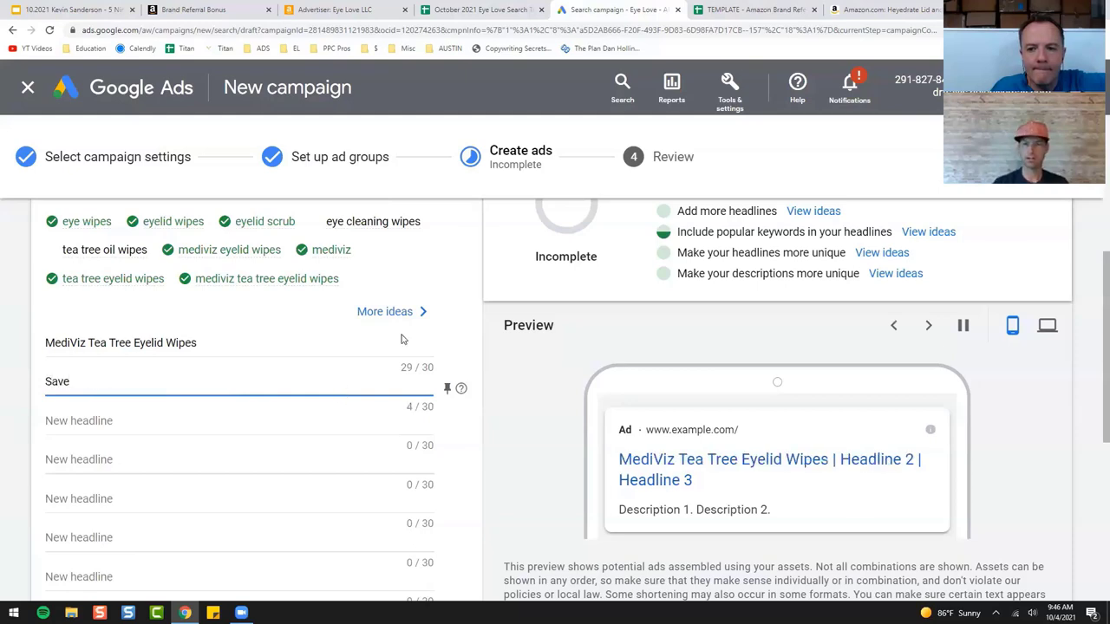
Step: Search Amazon for "mediviz tea tree eyelid wipes" and check the coupon offered on the tea tree wipes listing
left_click(911, 10)
left_click(414, 96)
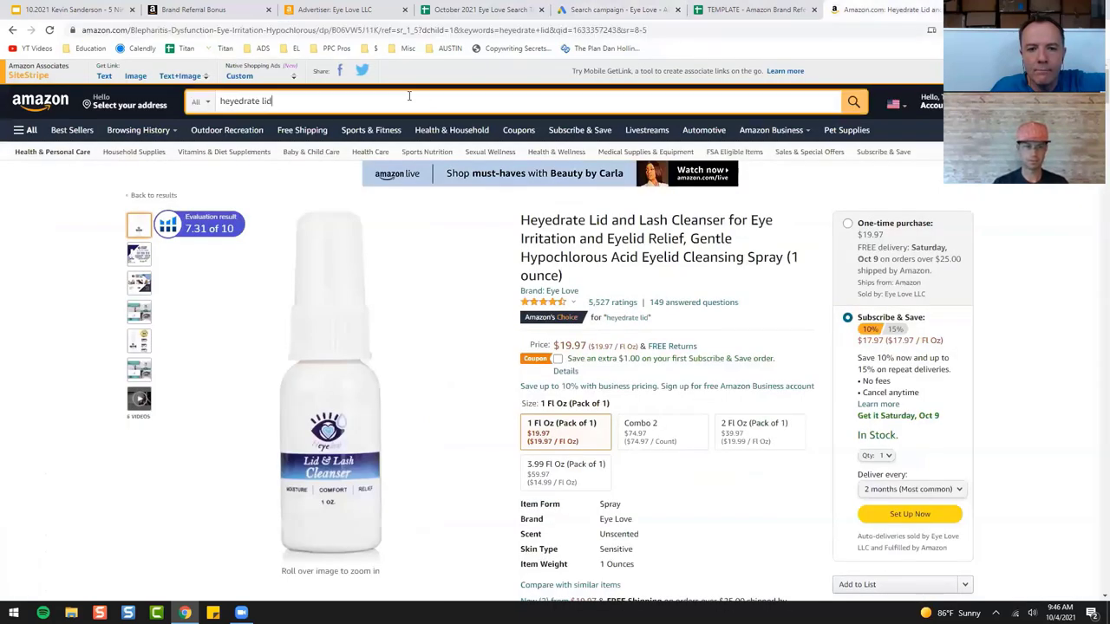
key("ctrl+a")
type("mediviz")
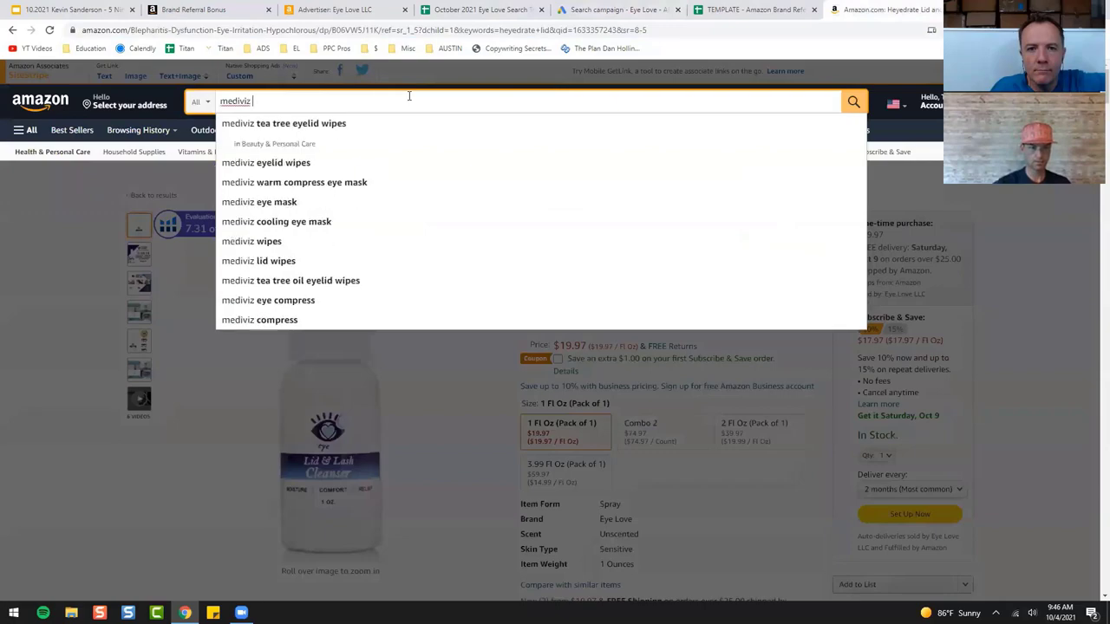
key("Down")
key("Return")
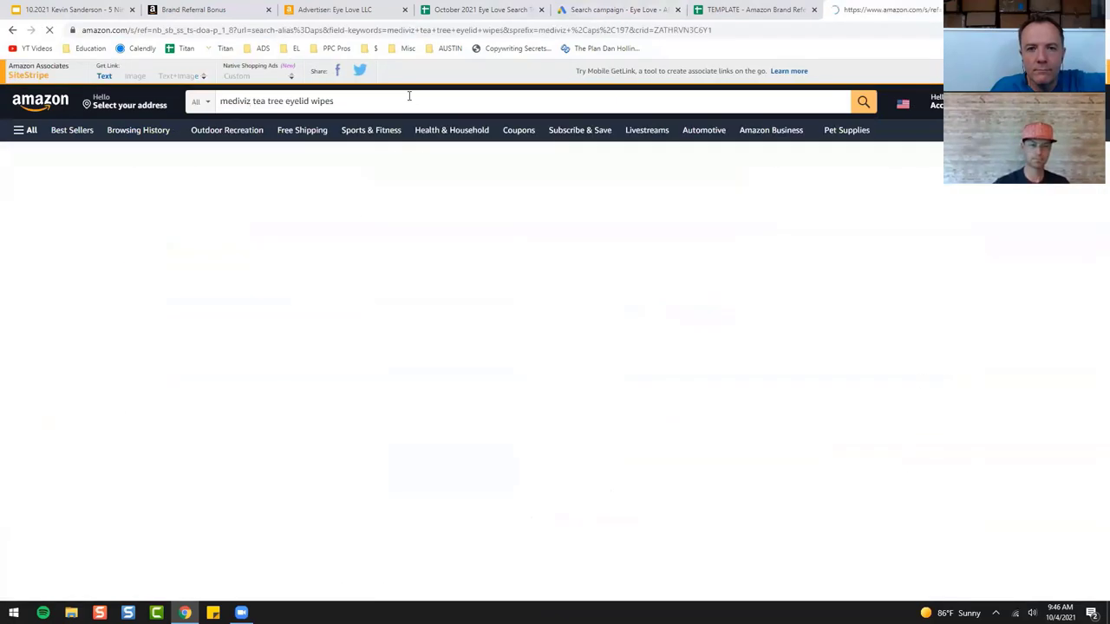
scroll(646, 402, "down", 2)
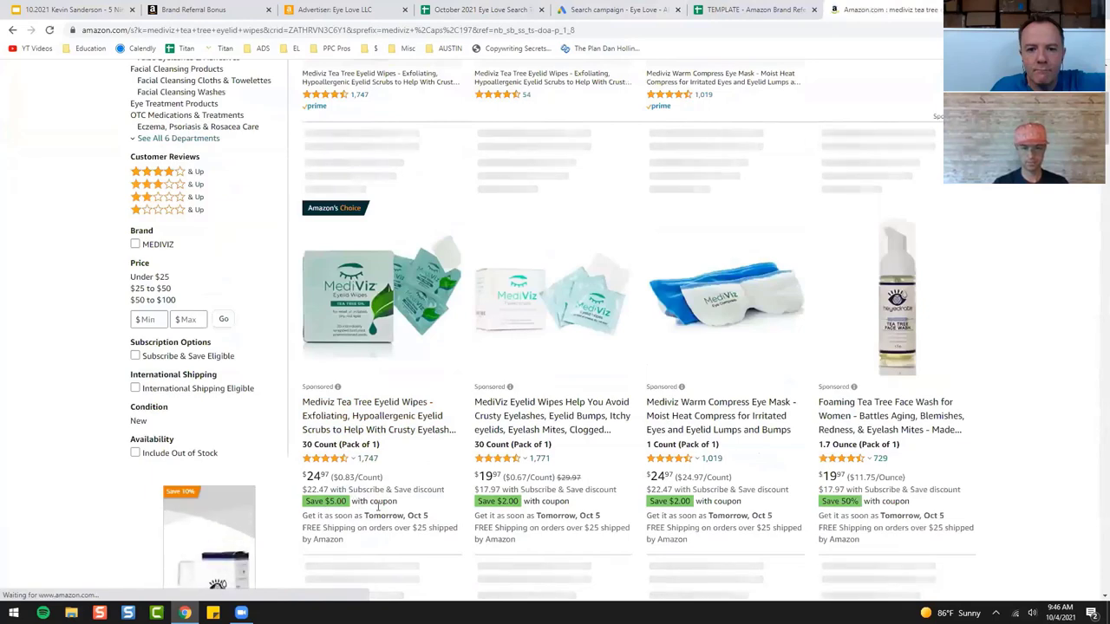
Step: Back in the Google Ads campaign, complete the second headline as "Save $5 Today" and enter "Shop on Amz" as the third
left_click(617, 9)
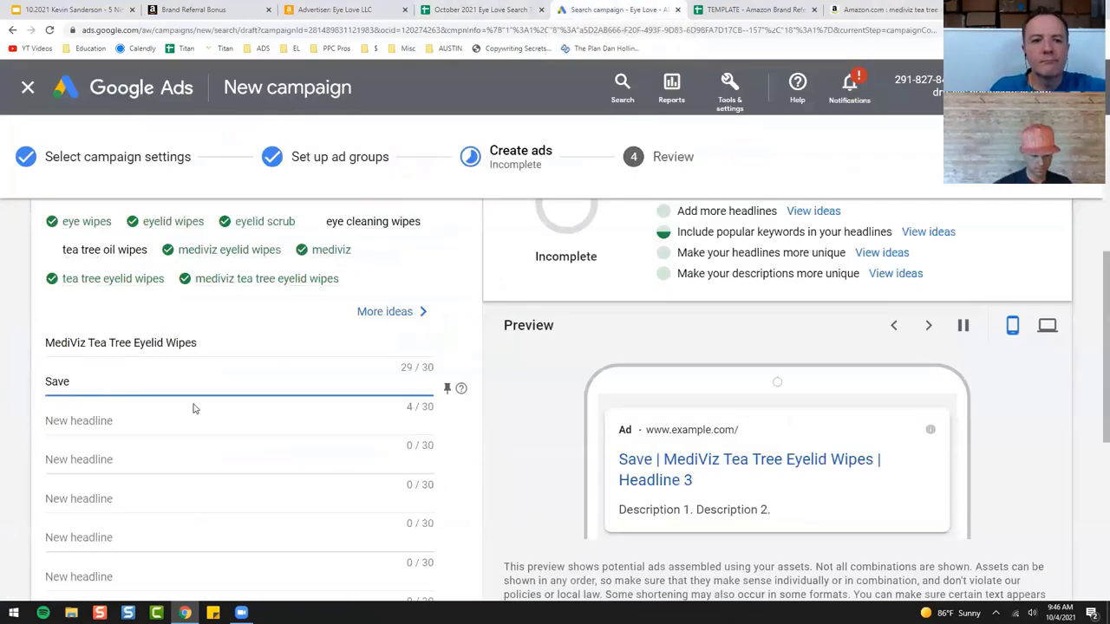
type("$5 Today")
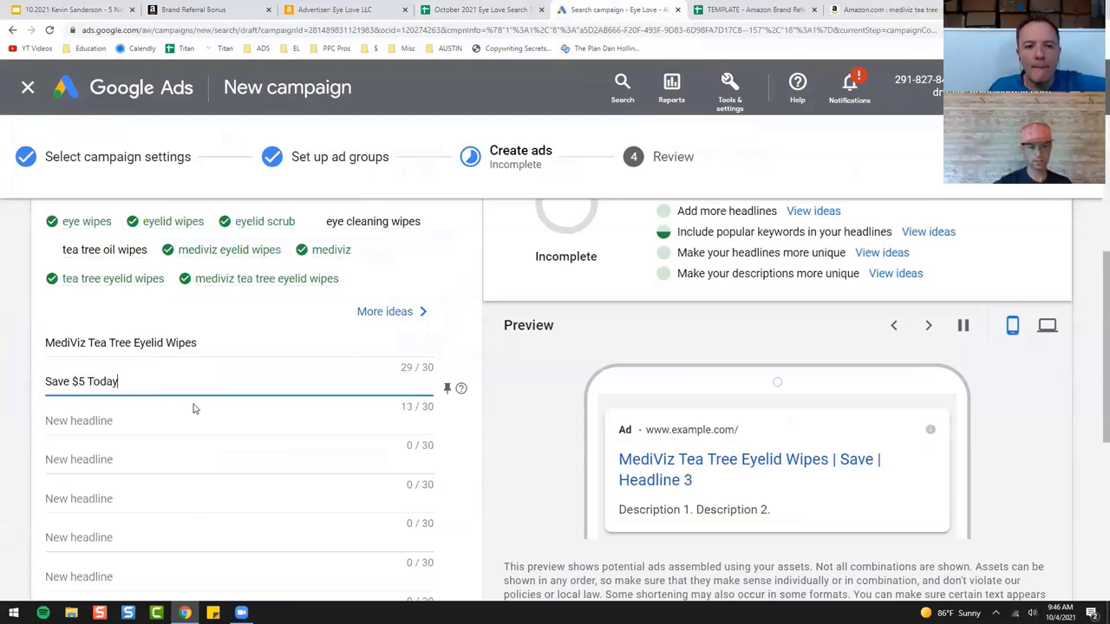
left_click(194, 420)
type("Shop")
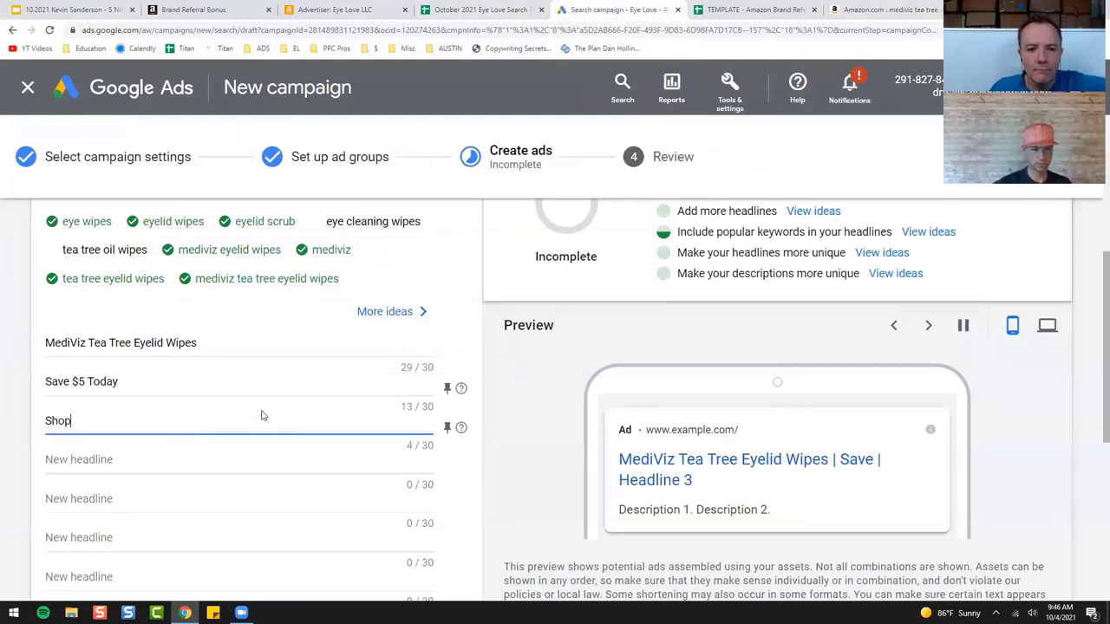
type(" on Amz")
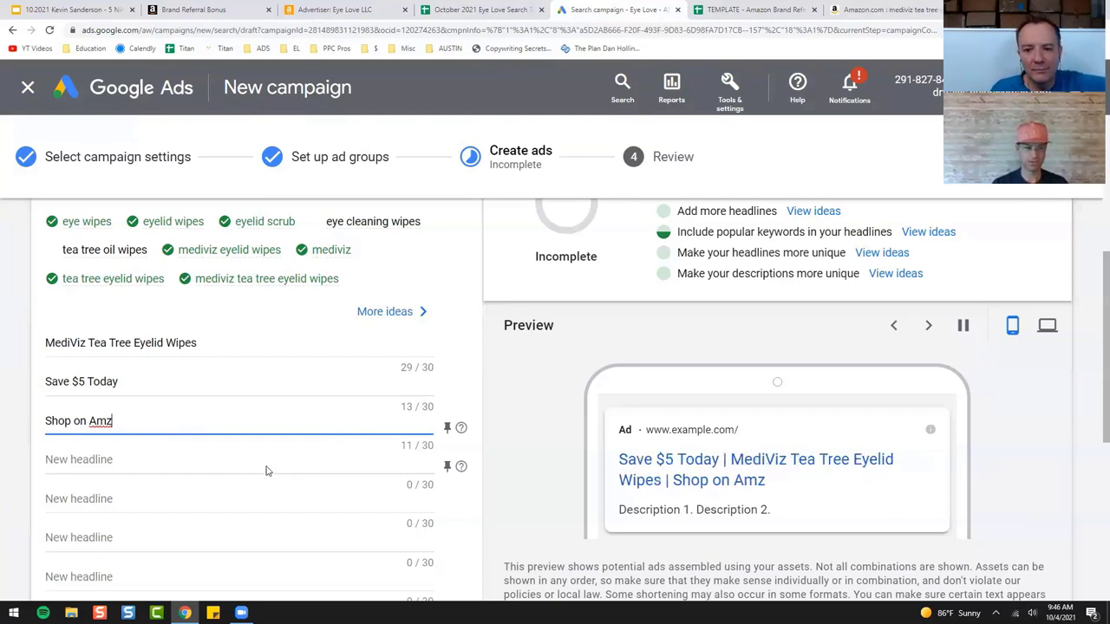
Step: Pin the headline "MediViz Tea Tree Eyelid Wipes" to position 1 and "Save $5 Today" to position 2
scroll(274, 456, "down", 1)
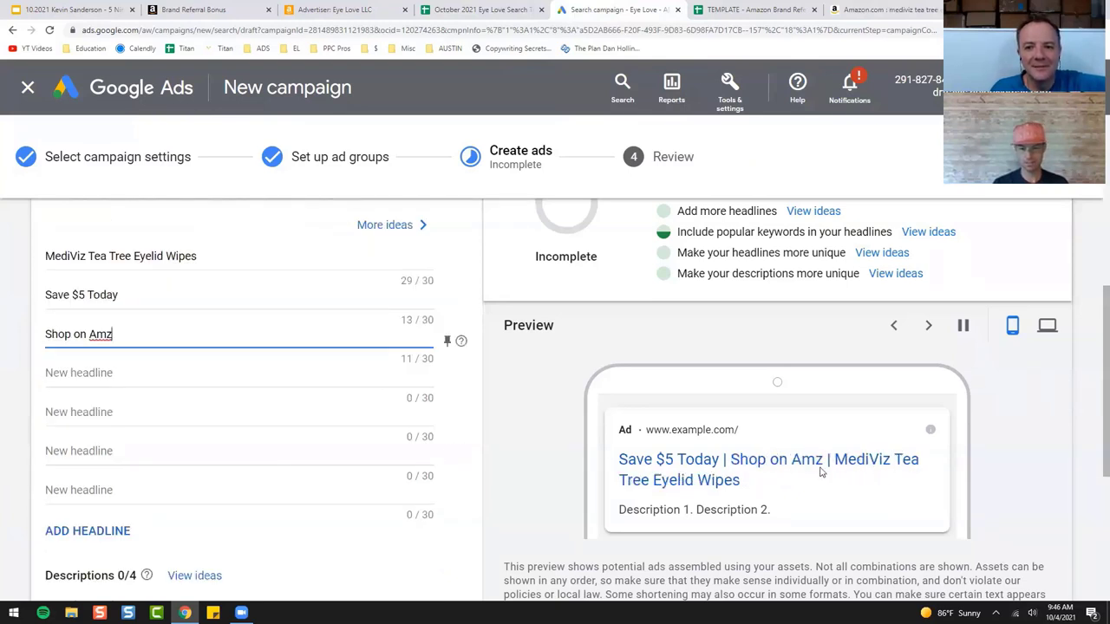
scroll(362, 519, "up", 1)
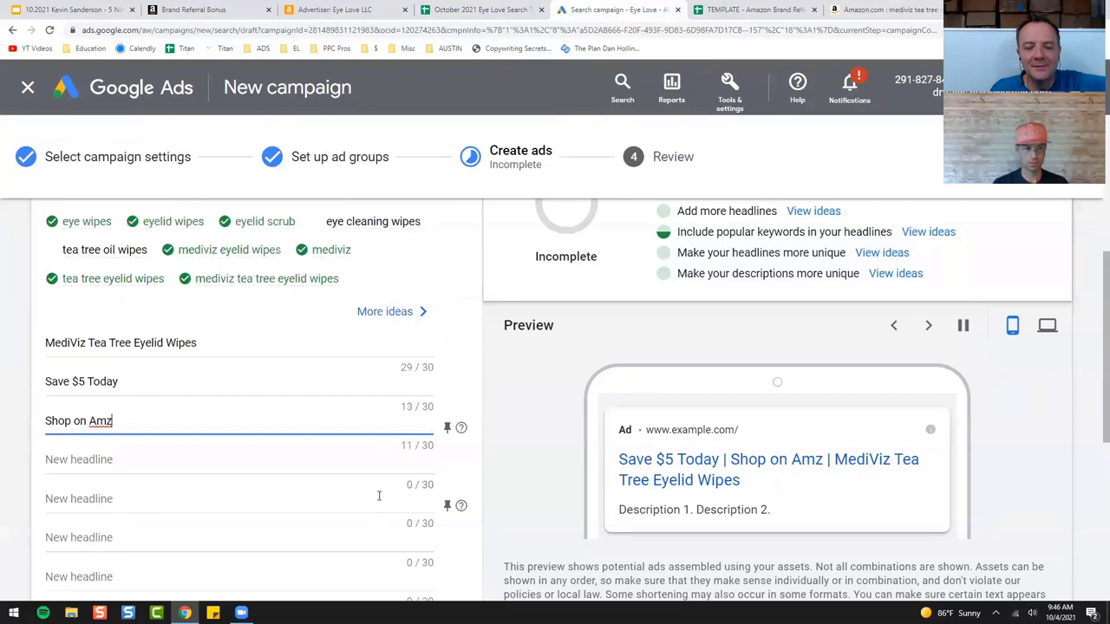
scroll(379, 496, "up", 1)
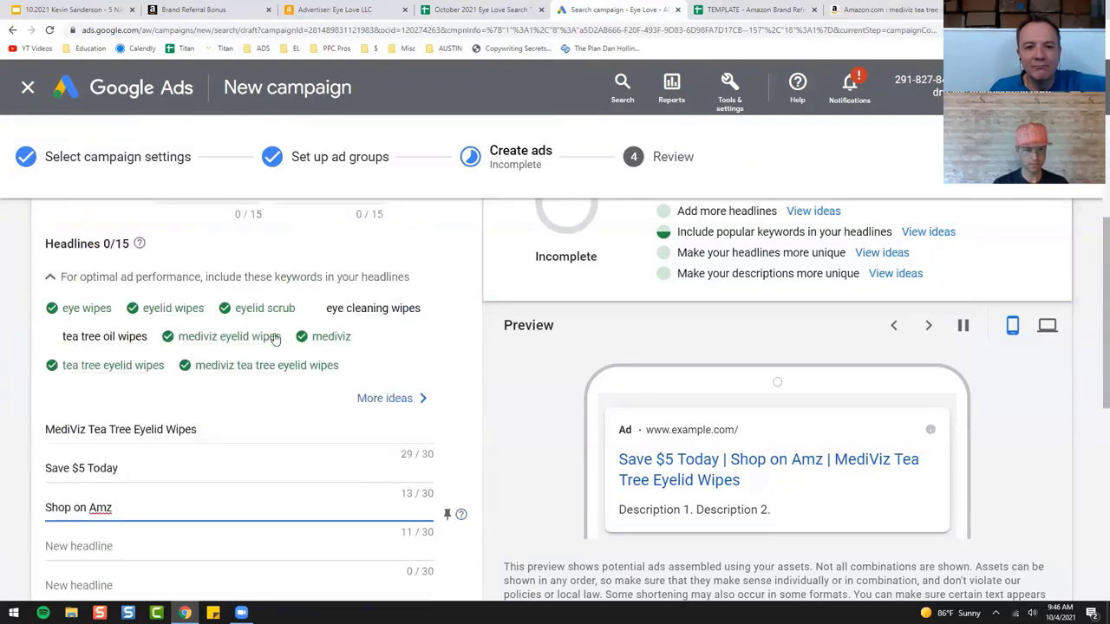
scroll(136, 349, "down", 2)
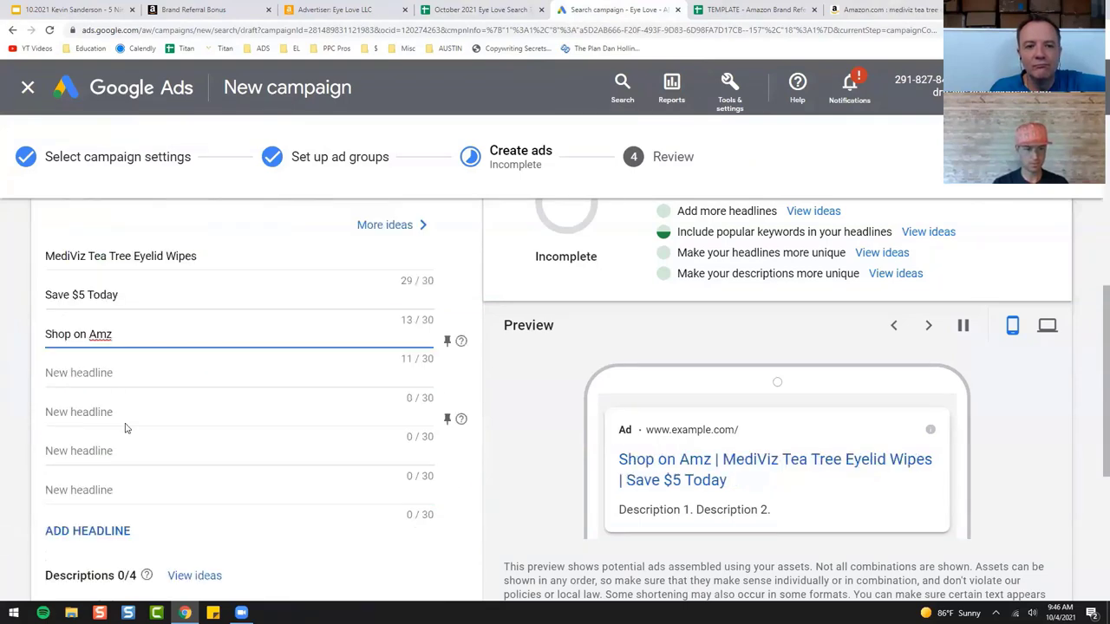
scroll(130, 424, "down", 1)
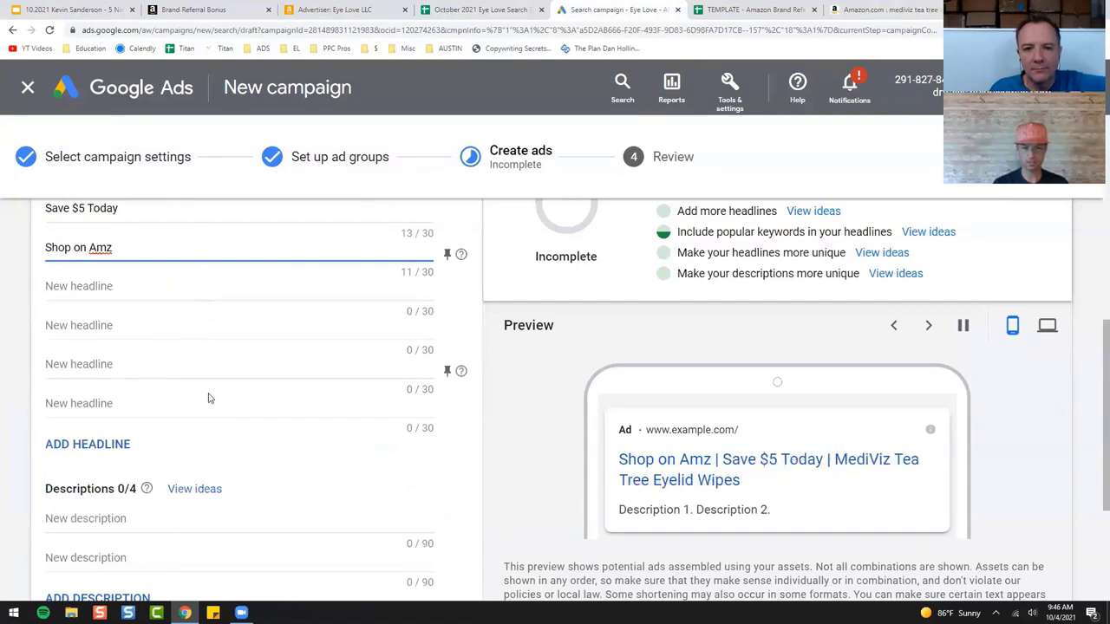
scroll(334, 438, "up", 1)
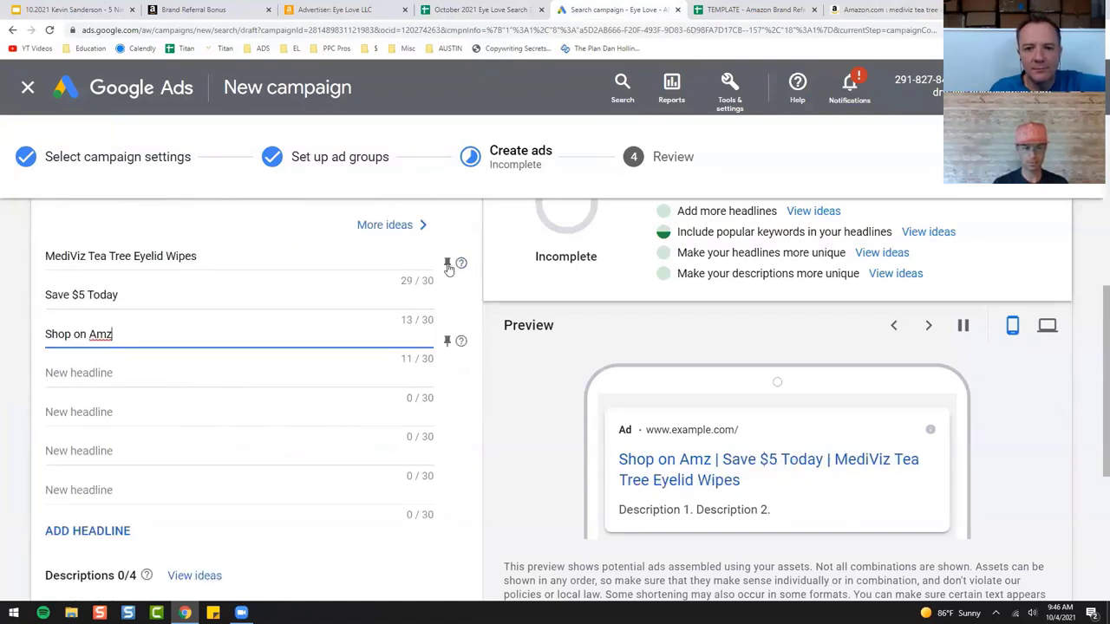
left_click(448, 264)
left_click(625, 357)
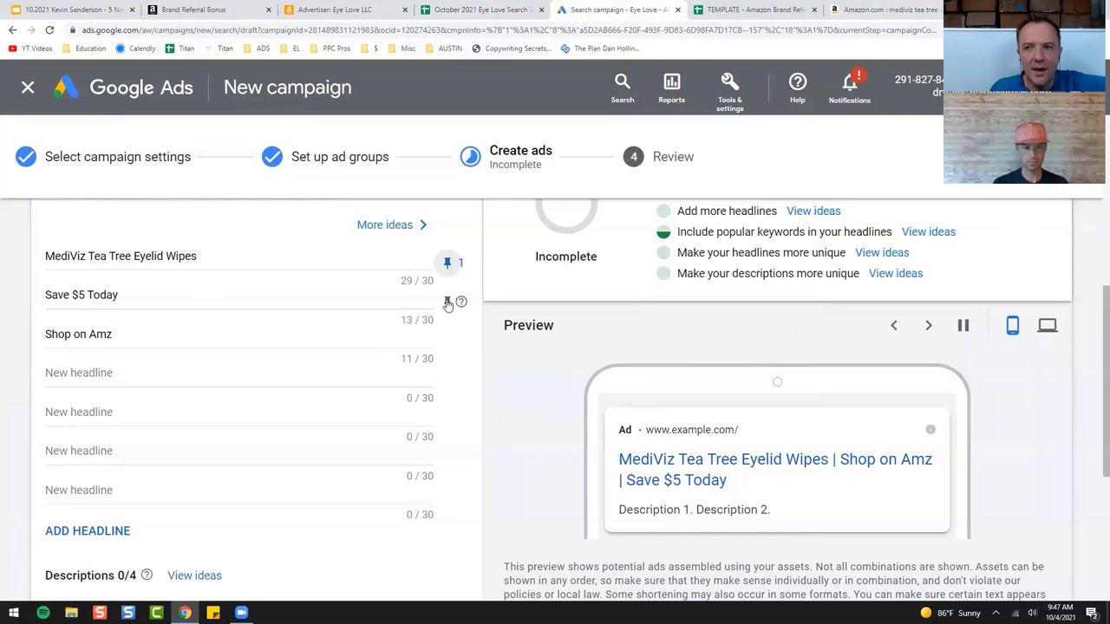
left_click(447, 301)
left_click(538, 446)
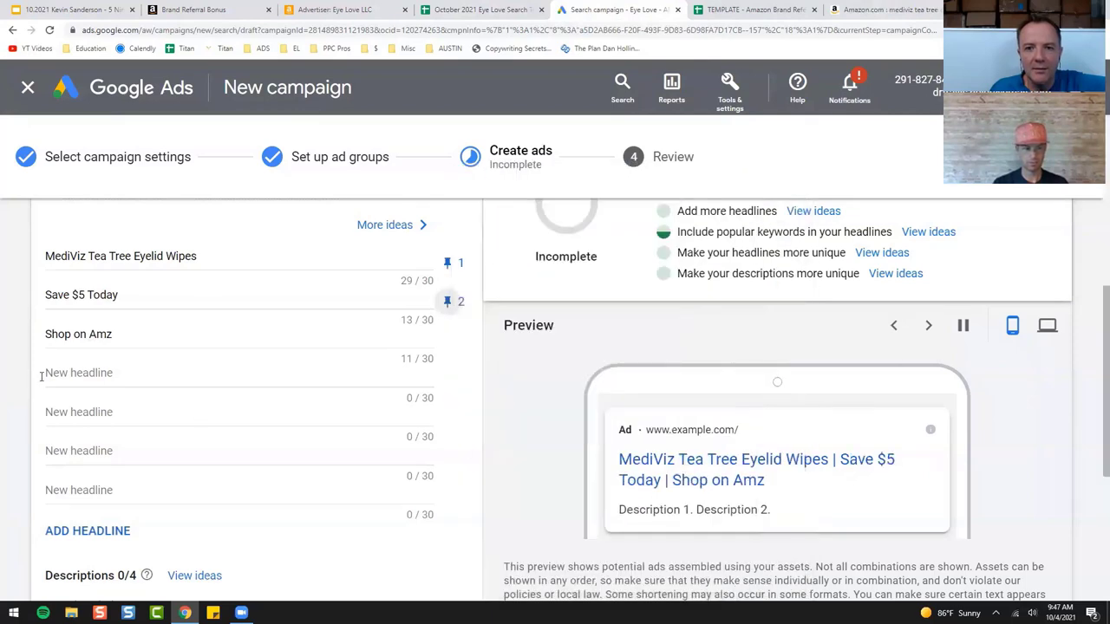
Step: Enter "Save $5 now on MediViz Tea Tree Eyelid Wipes on Amzn." as the ad's first description
left_click(138, 376)
scroll(219, 463, "up", 1)
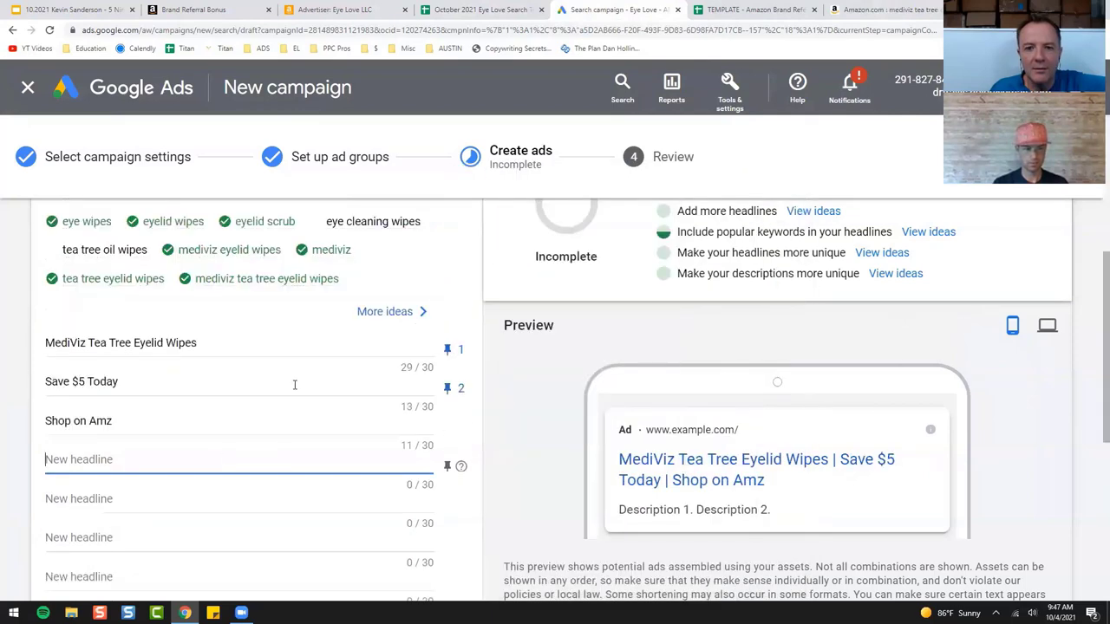
scroll(295, 388, "down", 2)
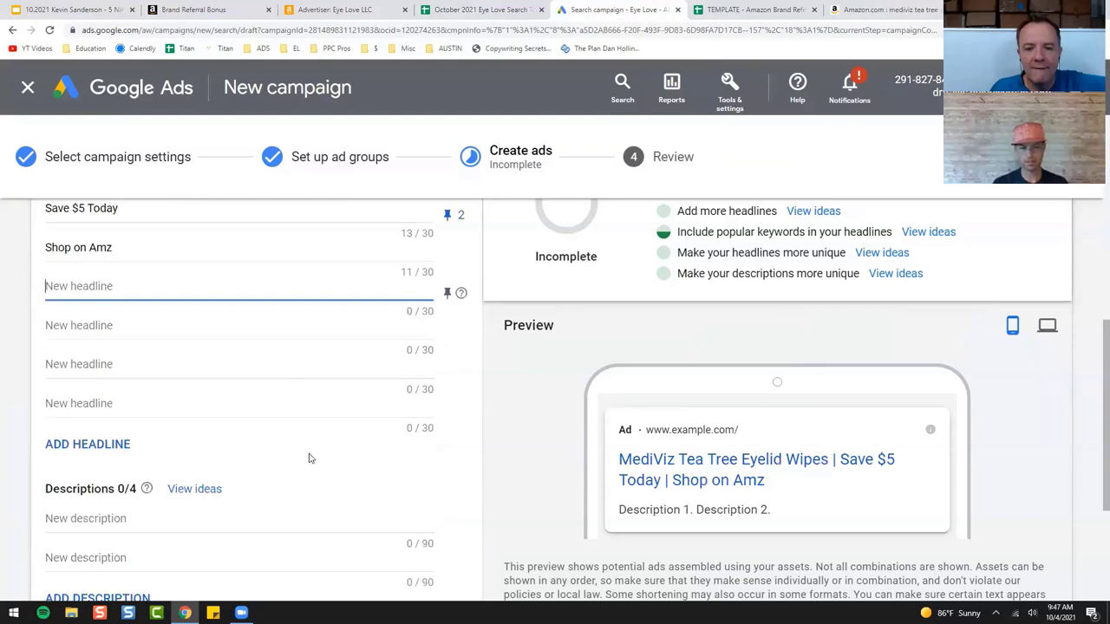
scroll(335, 476, "up", 1)
scroll(323, 468, "down", 2)
scroll(323, 469, "down", 2)
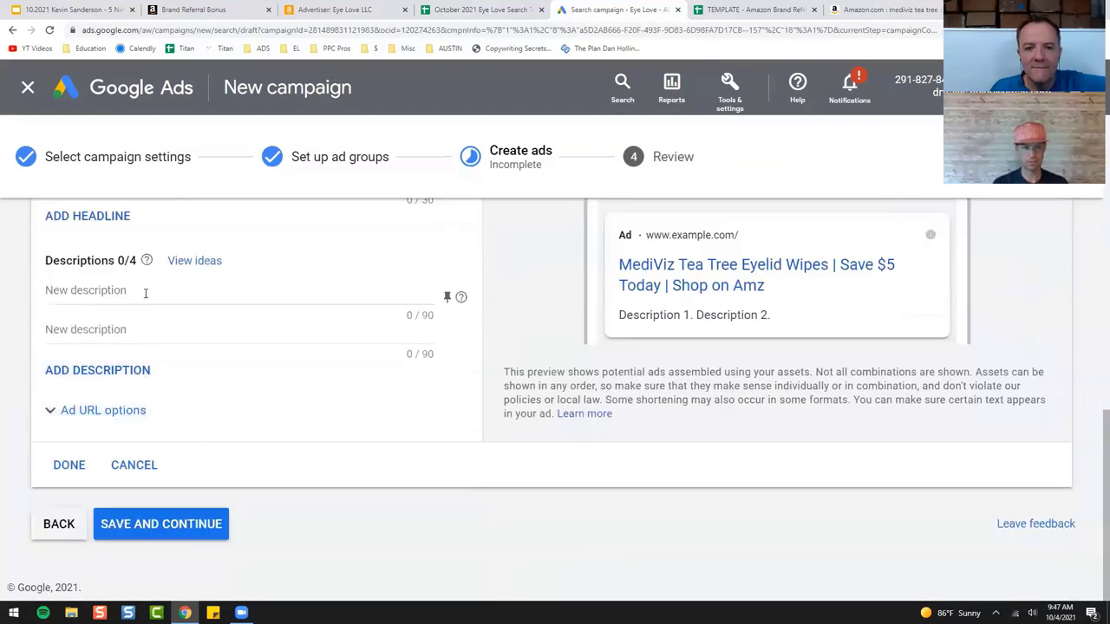
left_click(144, 292)
type("Save")
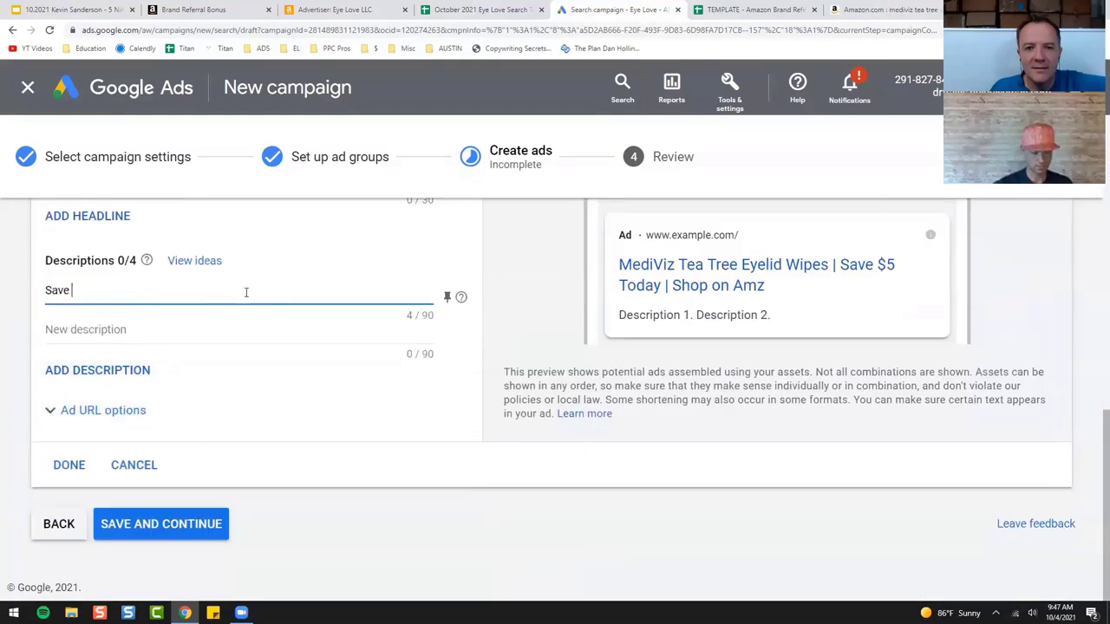
type(" $5")
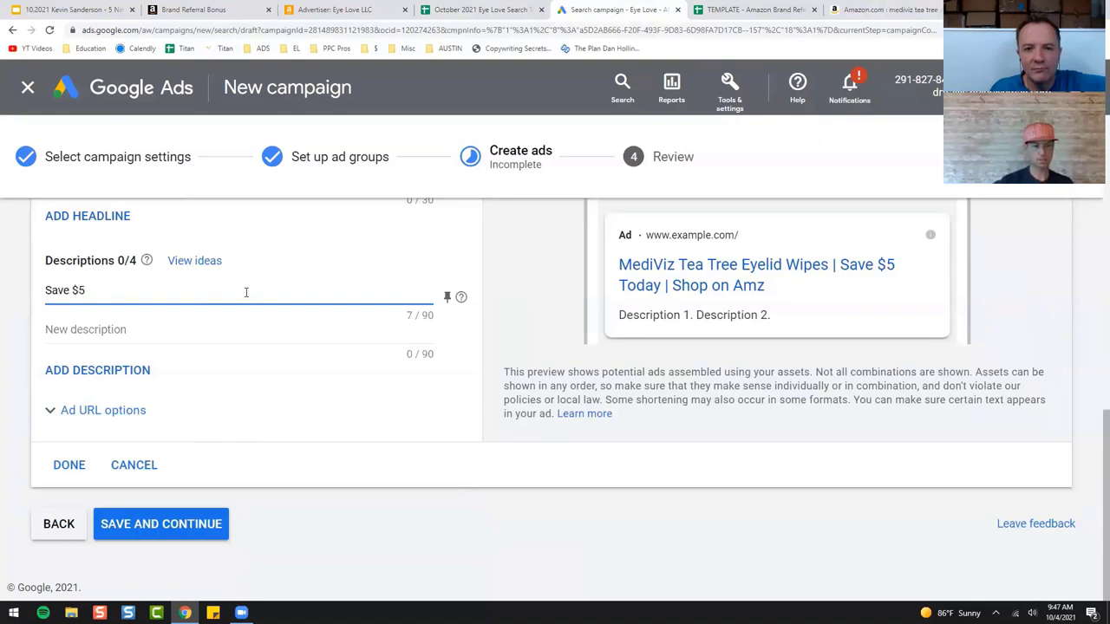
type(" now on MediViz")
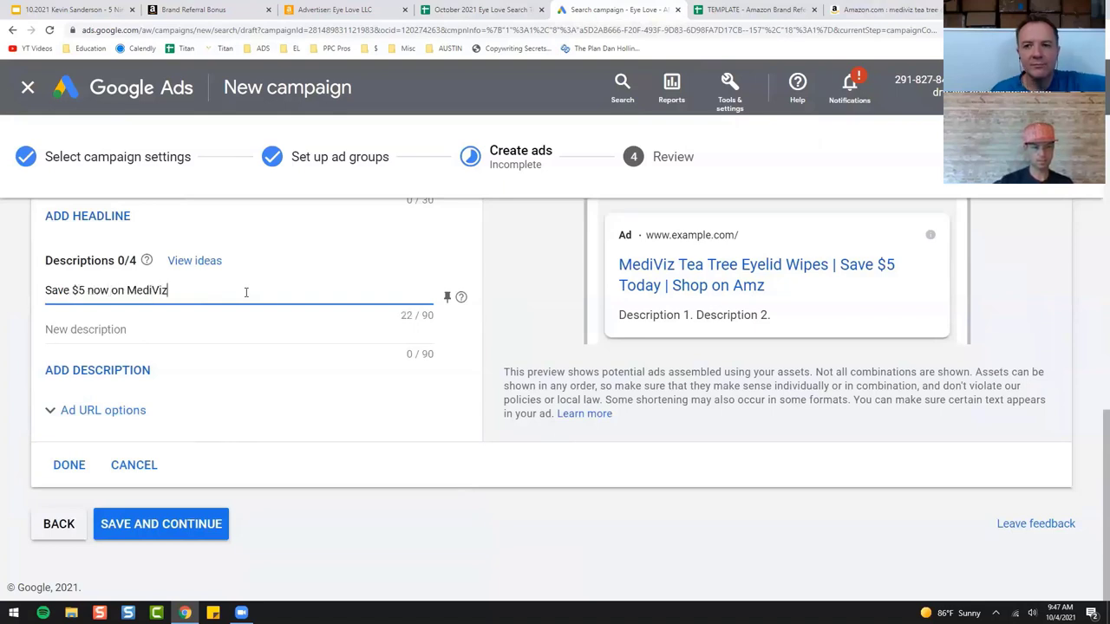
type(" Tea Tree")
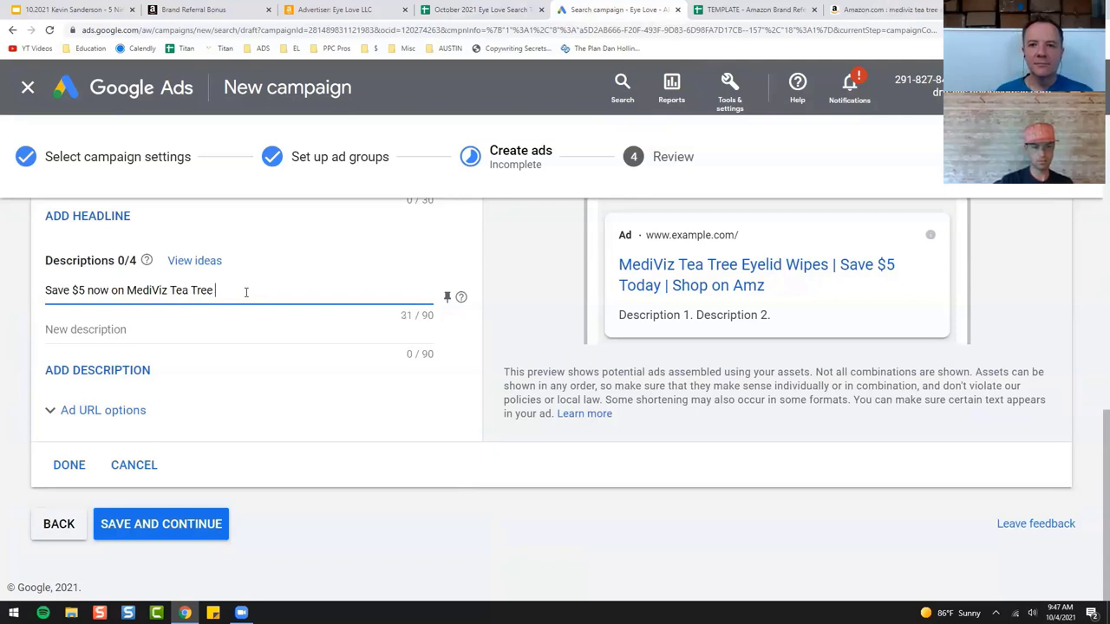
type(" Eyelid Wi")
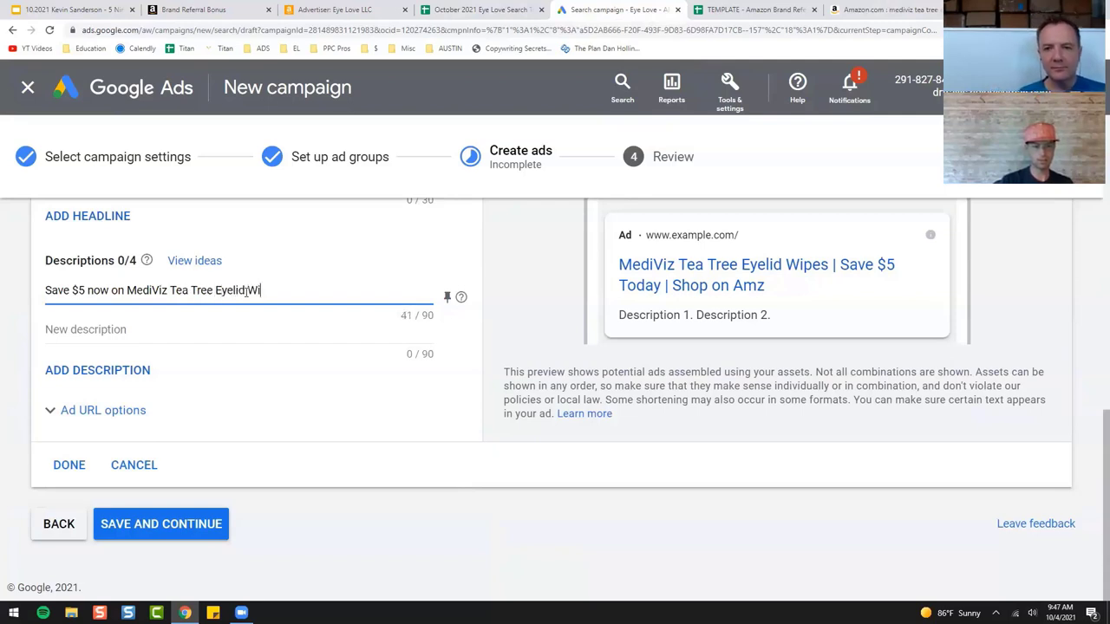
type("pes on Amz")
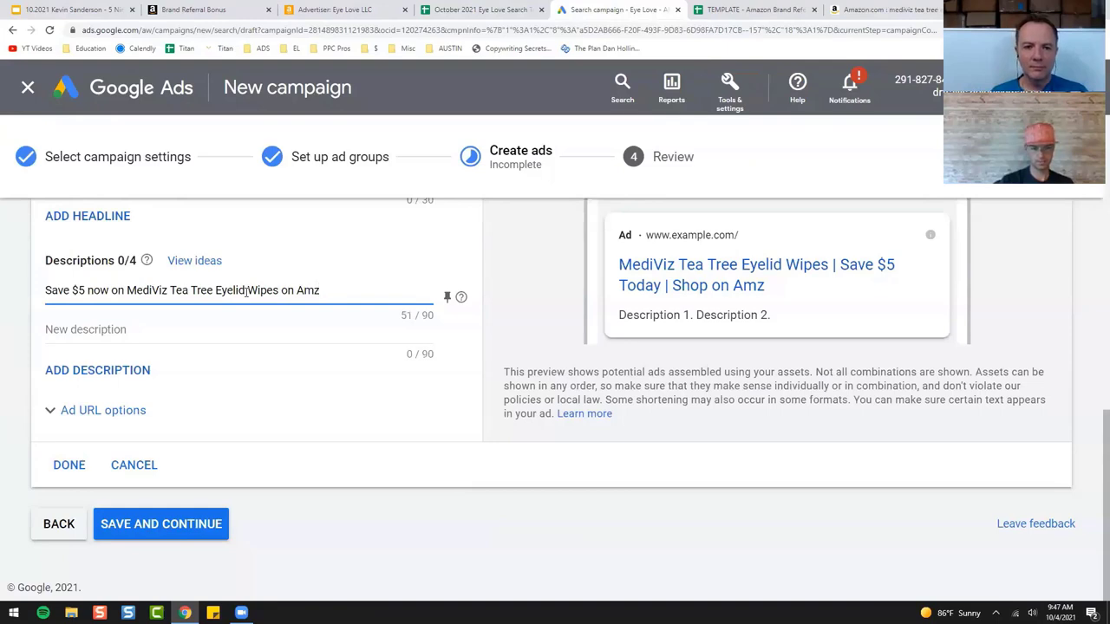
type("n.")
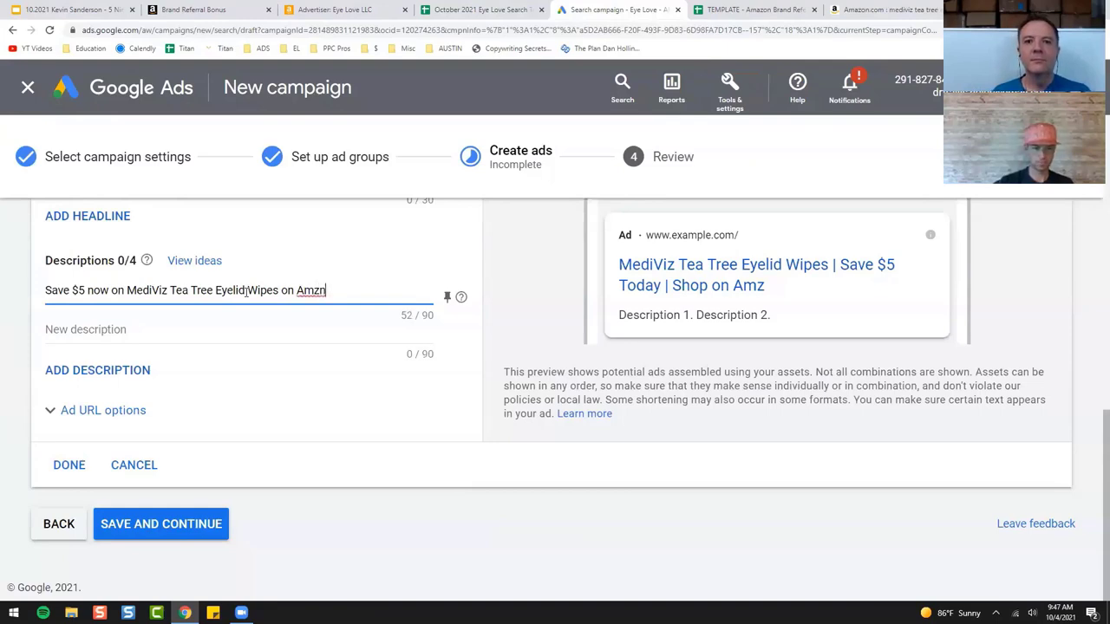
scroll(248, 304, "up", 4)
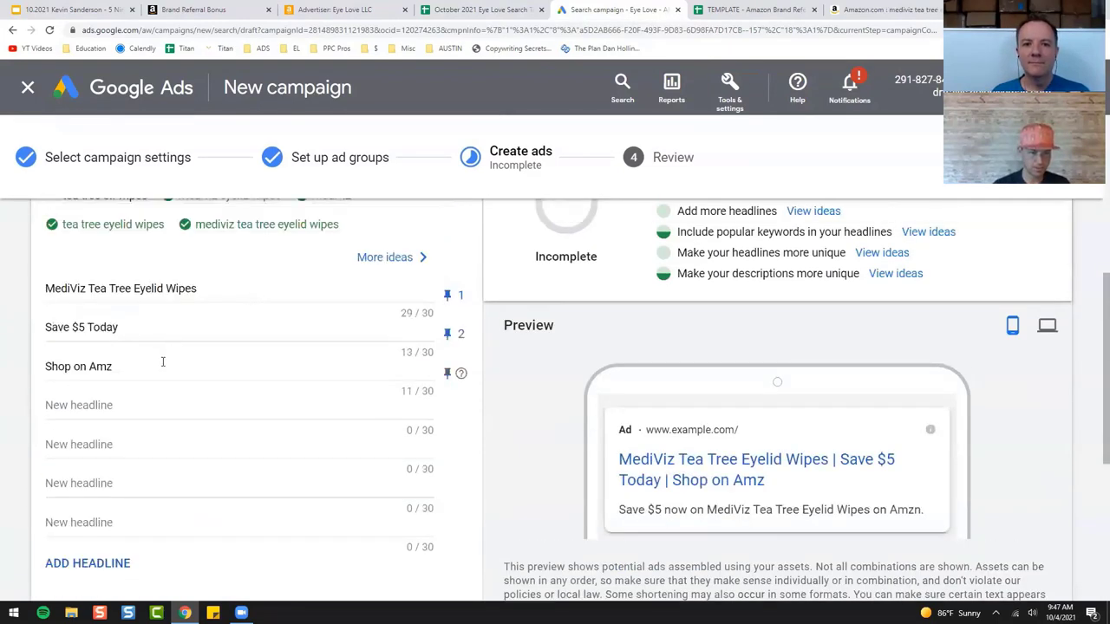
Step: Complete the ad's third headline as "Shop on Amzn"
left_click(165, 362)
type("n")
scroll(314, 386, "down", 4)
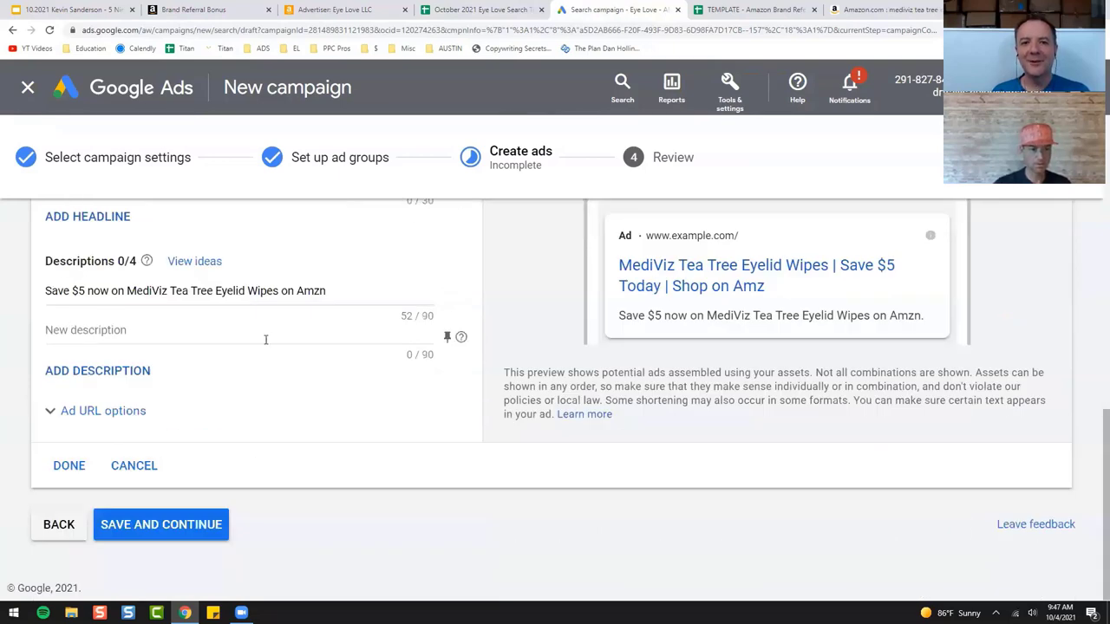
Step: Enter "Eye cleansing wipes limited sale." as the ad's second description and finish editing the ad
left_click(185, 332)
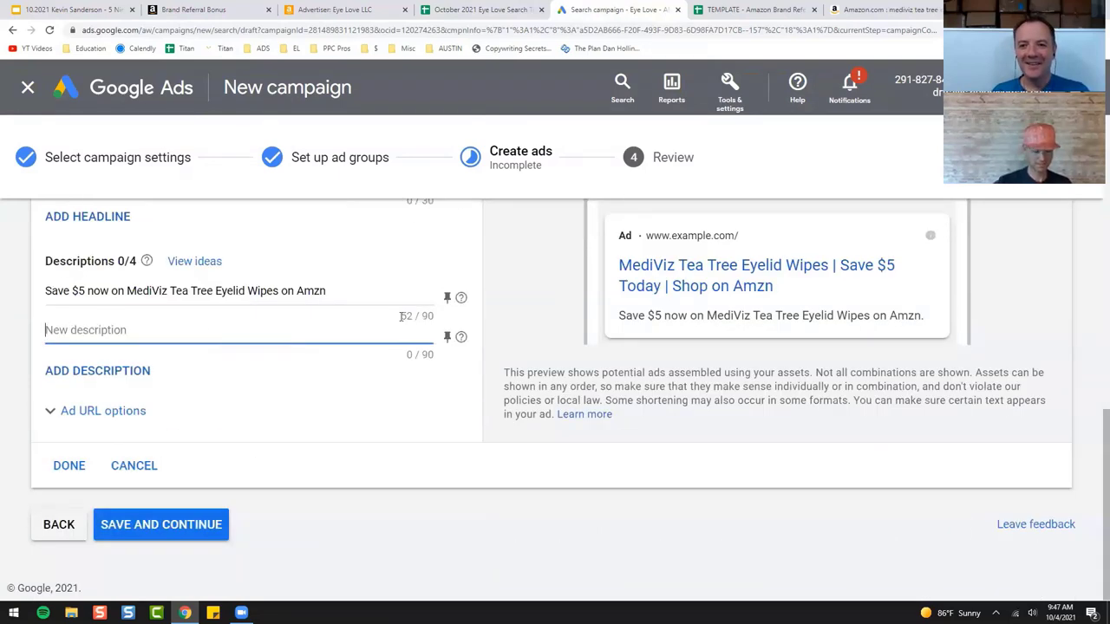
type("Eye ")
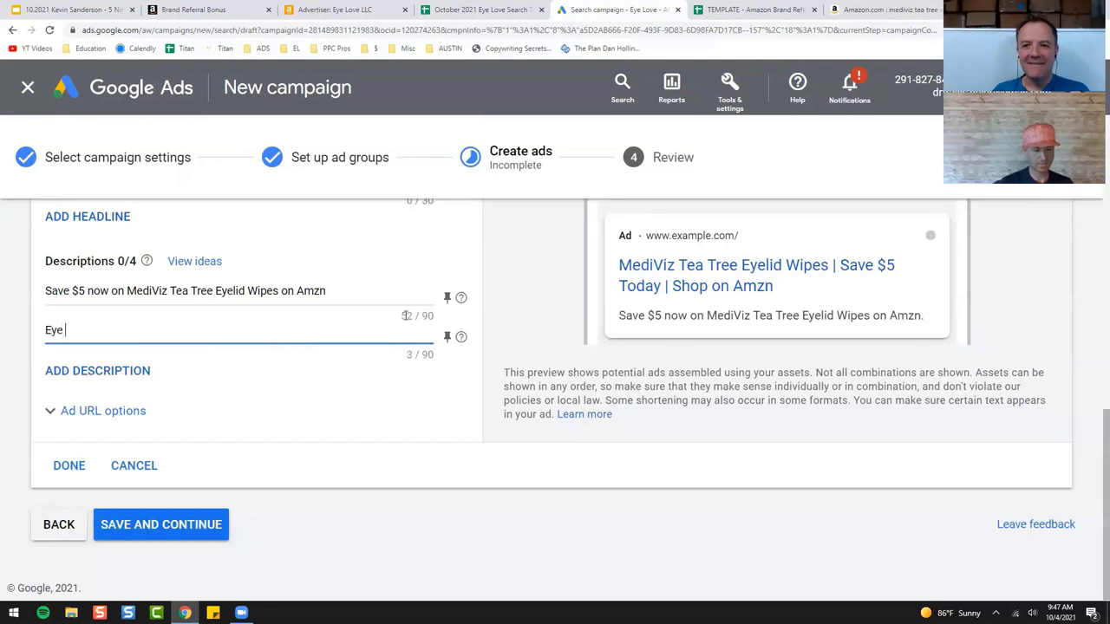
type("CLealeasn")
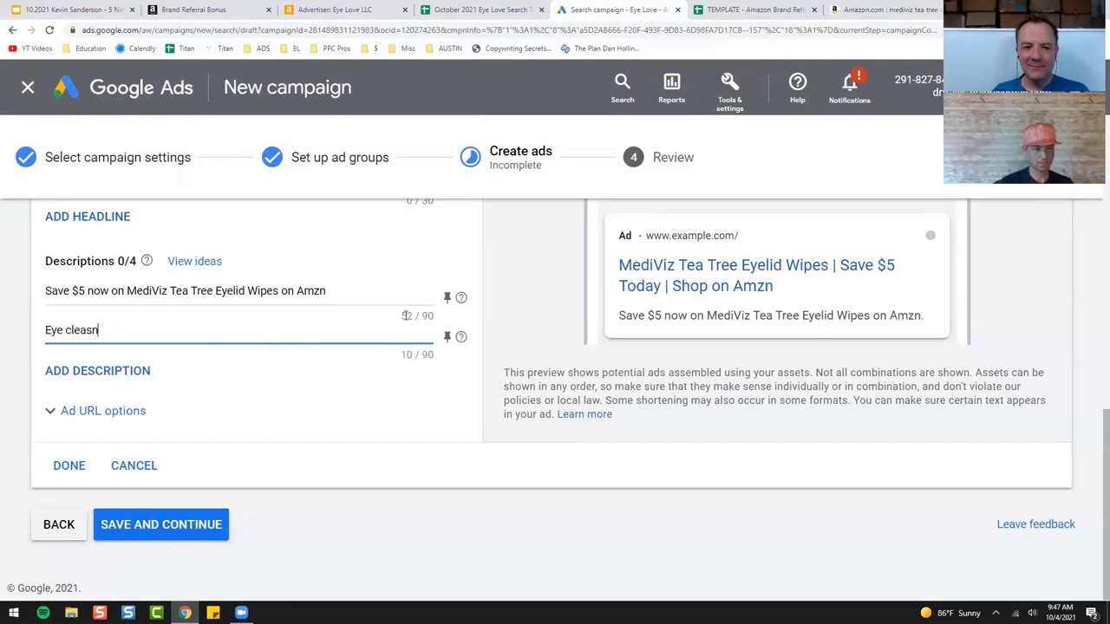
type("ing wipes ")
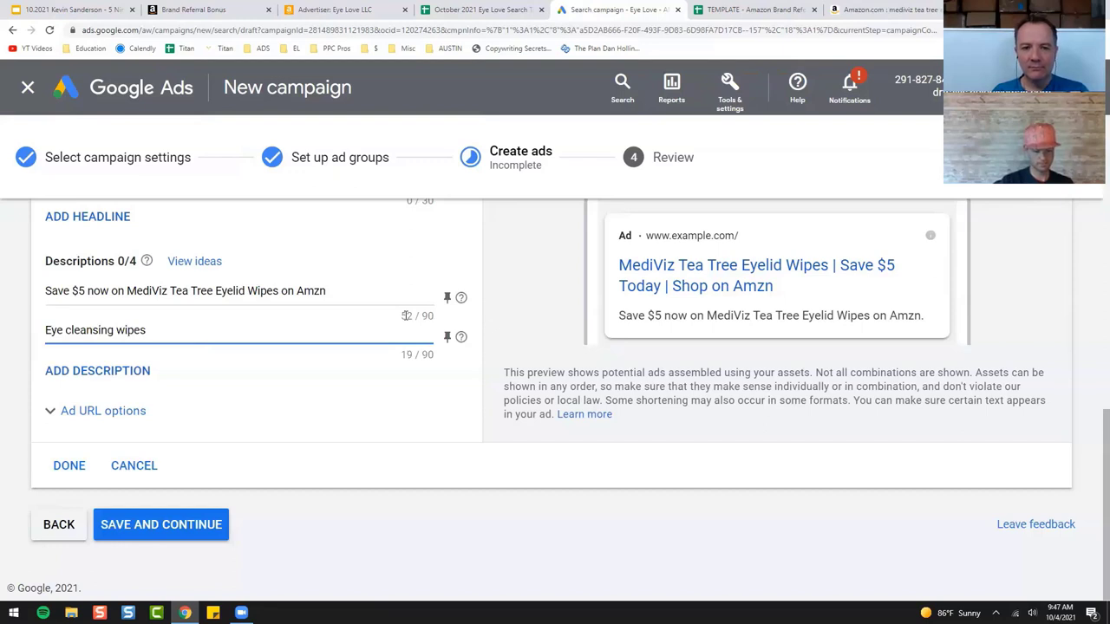
type(" save")
key("BackSpace")
key("BackSpace")
key("BackSpace")
key("BackSpace")
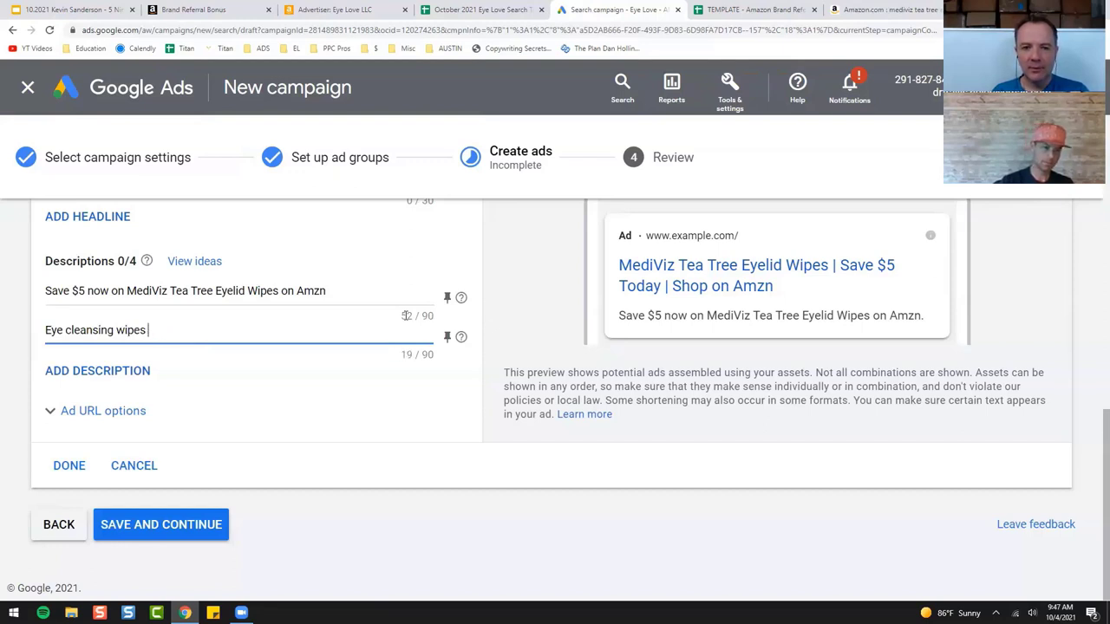
type("limited sale.")
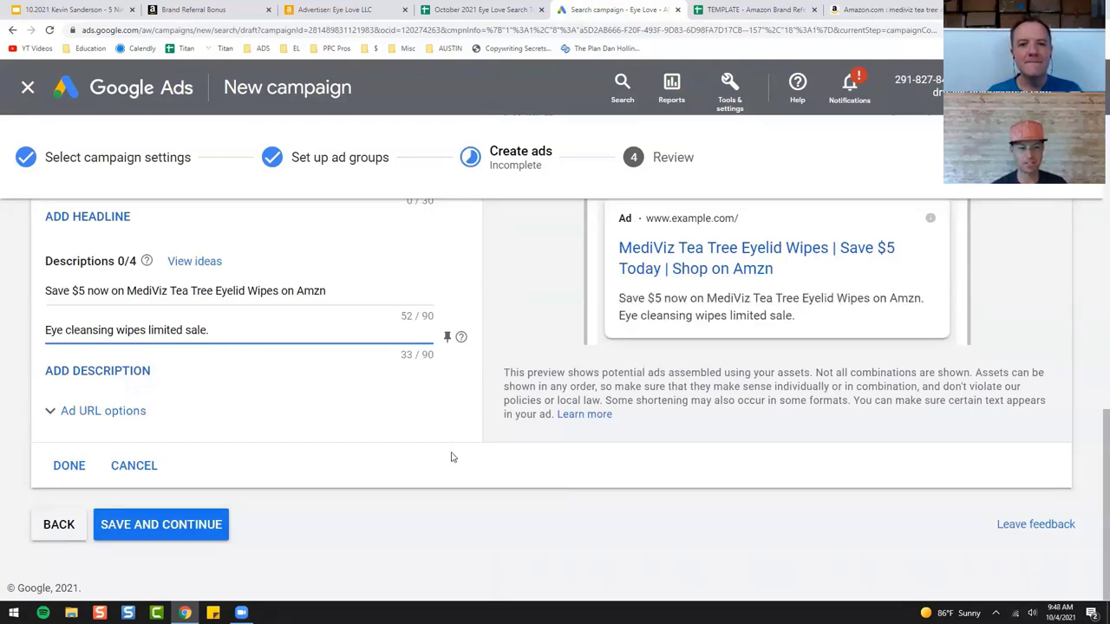
left_click(69, 468)
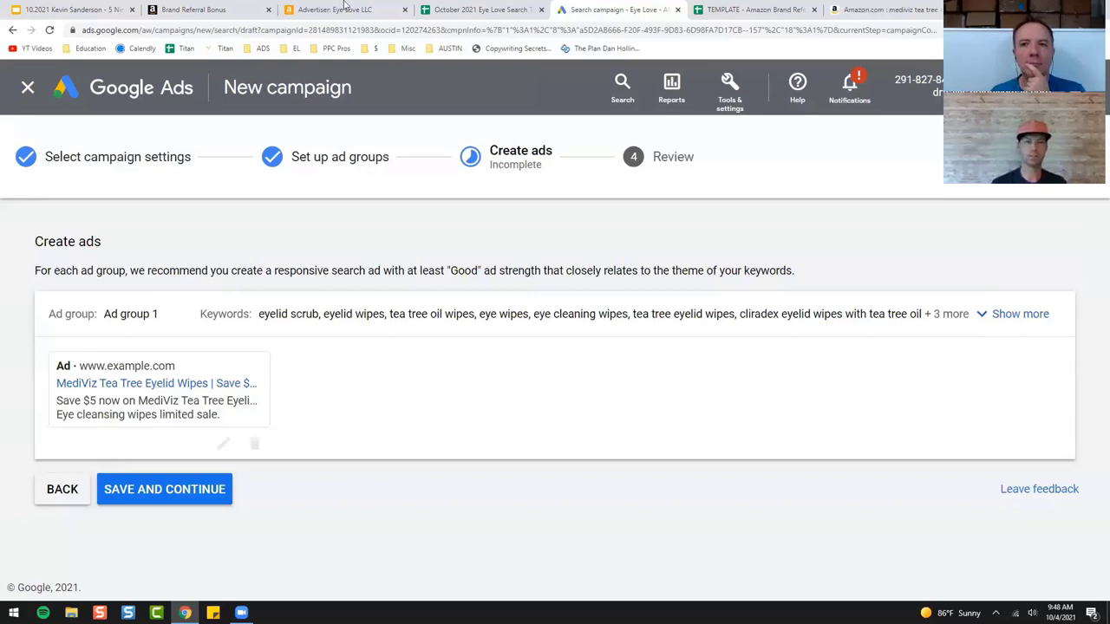
Step: Check the October 2021 search term report for further eyelid wipes search terms, such as "lid scrubs for eyes"
key("ctrl+shift+Tab")
scroll(527, 431, "down", 3)
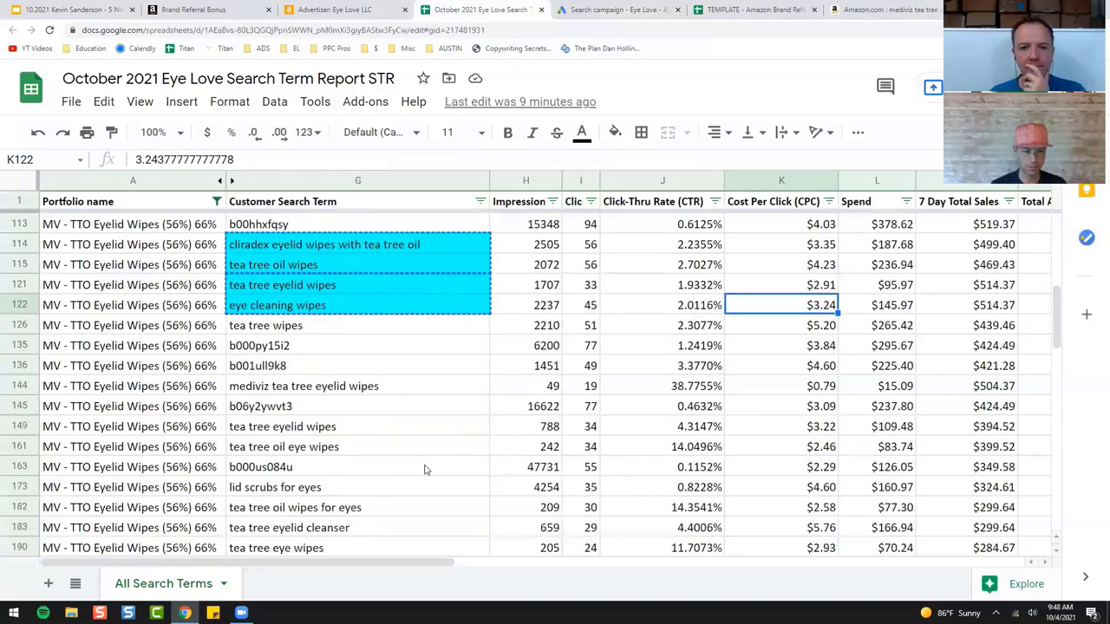
scroll(425, 469, "down", 1)
left_click(311, 447)
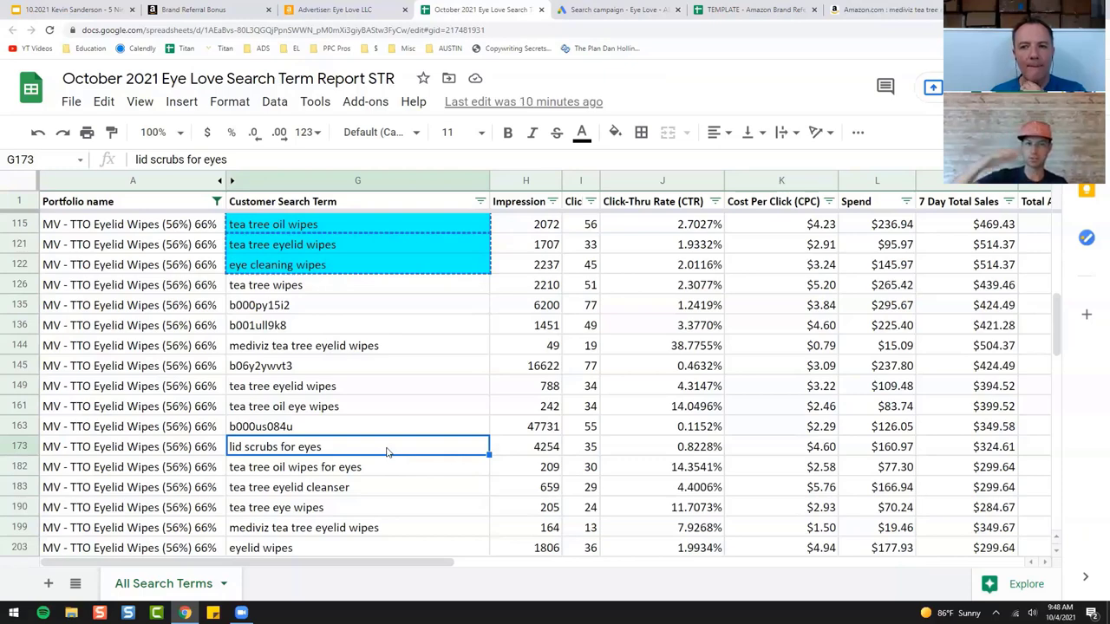
Step: Back in the Google Ads campaign, save the ad, continue to the review, and open the flagged ad issue for fixing
left_click(599, 9)
left_click(210, 490)
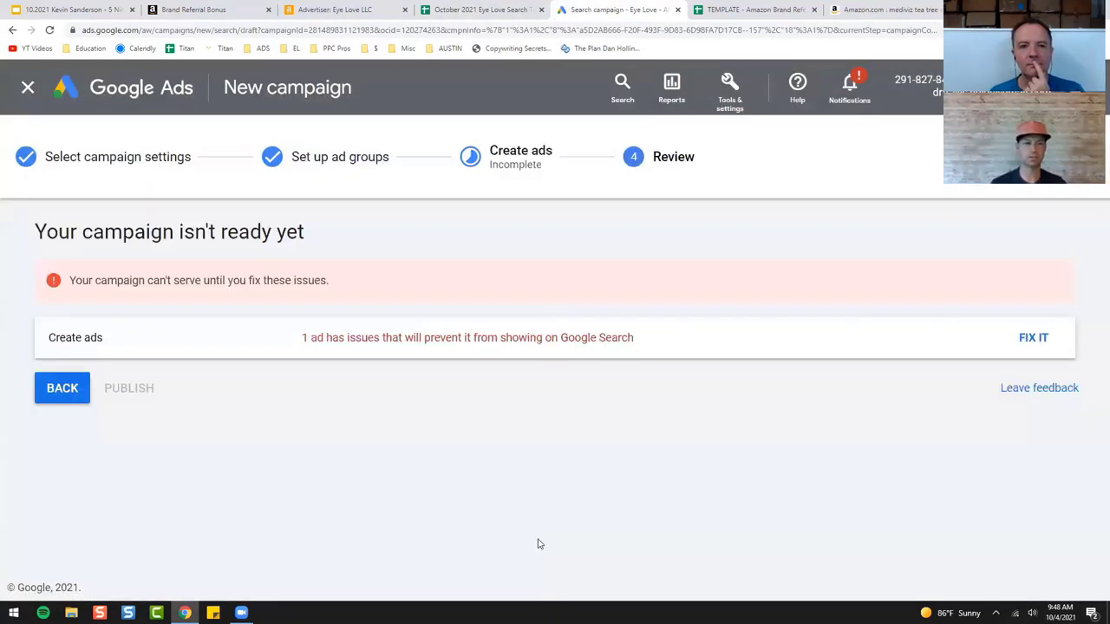
left_click(1020, 340)
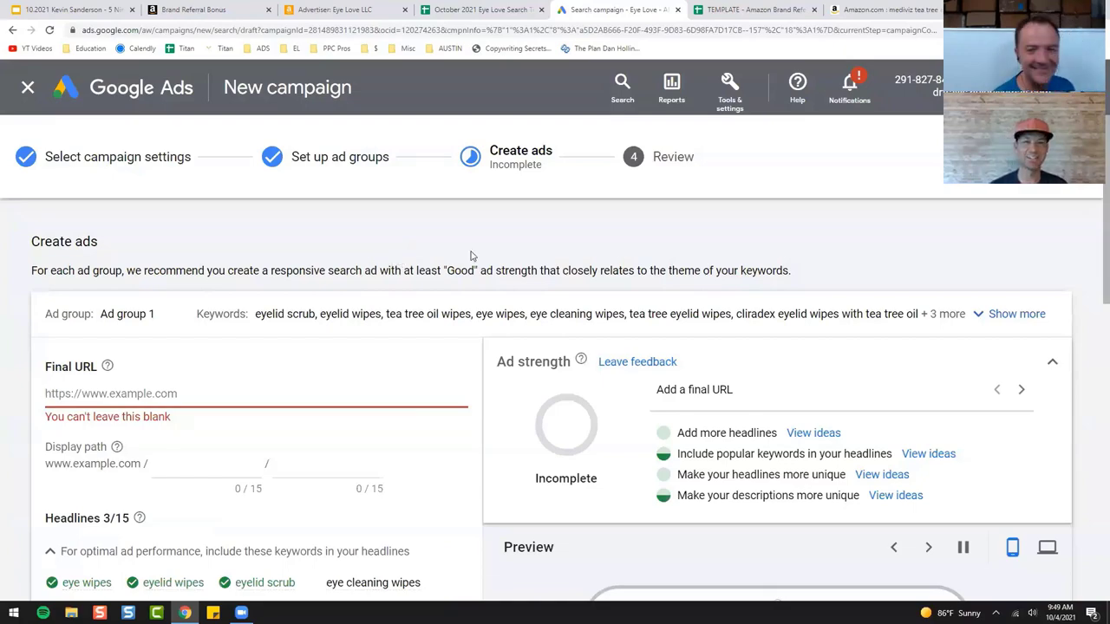
Step: On Amazon, open the 30-count Mediviz Tea Tree Eyelid Wipes listing and select its URL up to the ASIN B082M71RTC
left_click(883, 12)
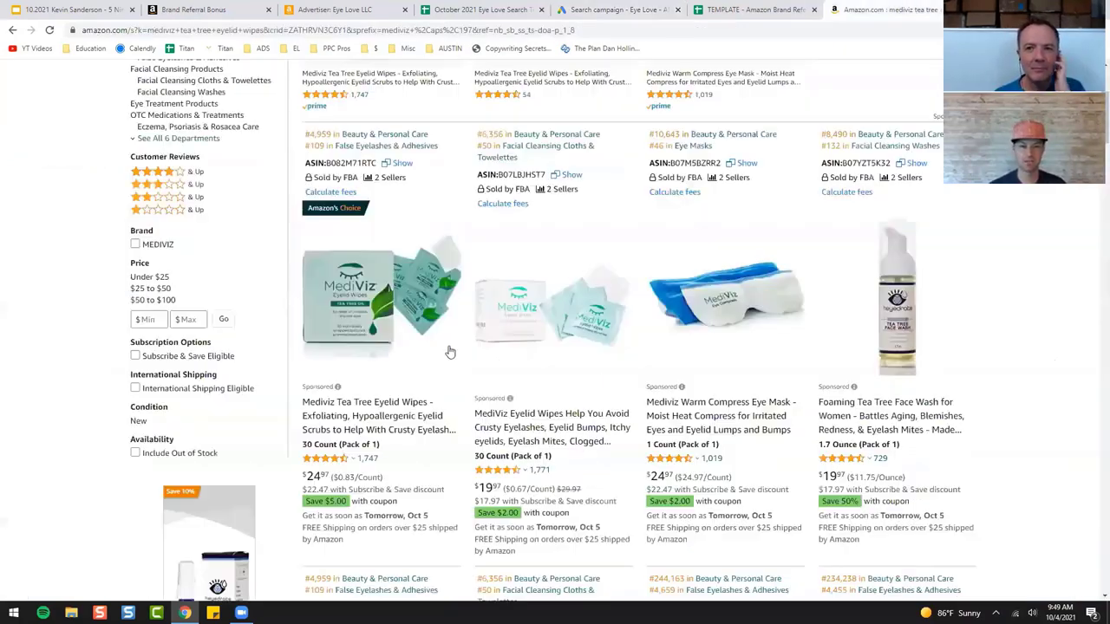
scroll(450, 352, "down", 5)
left_click(386, 424)
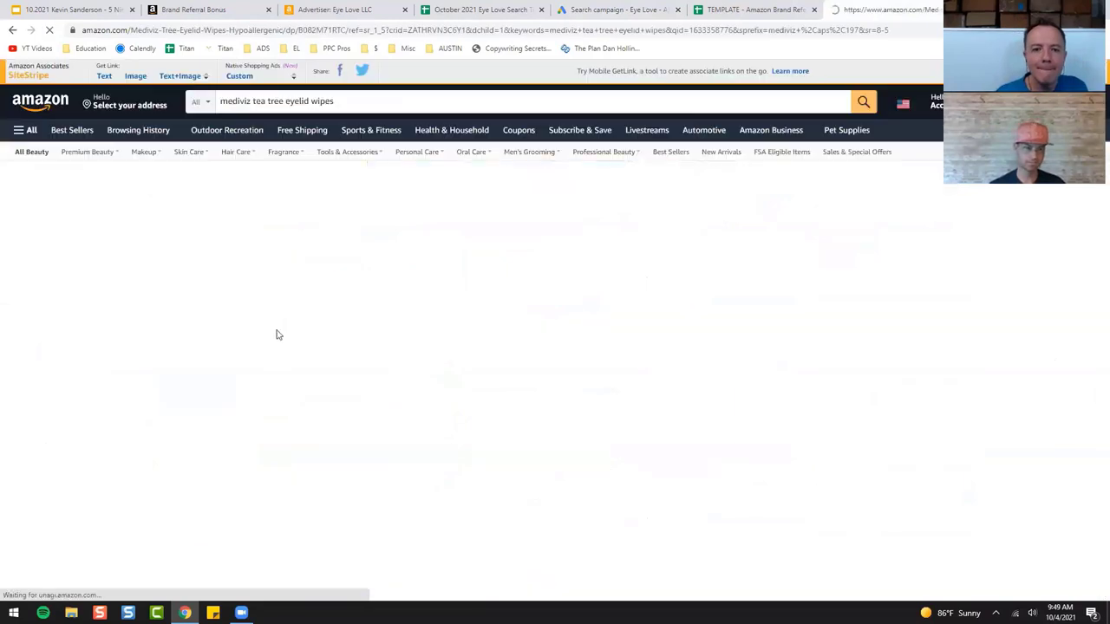
left_click_drag(392, 31, 3, 33)
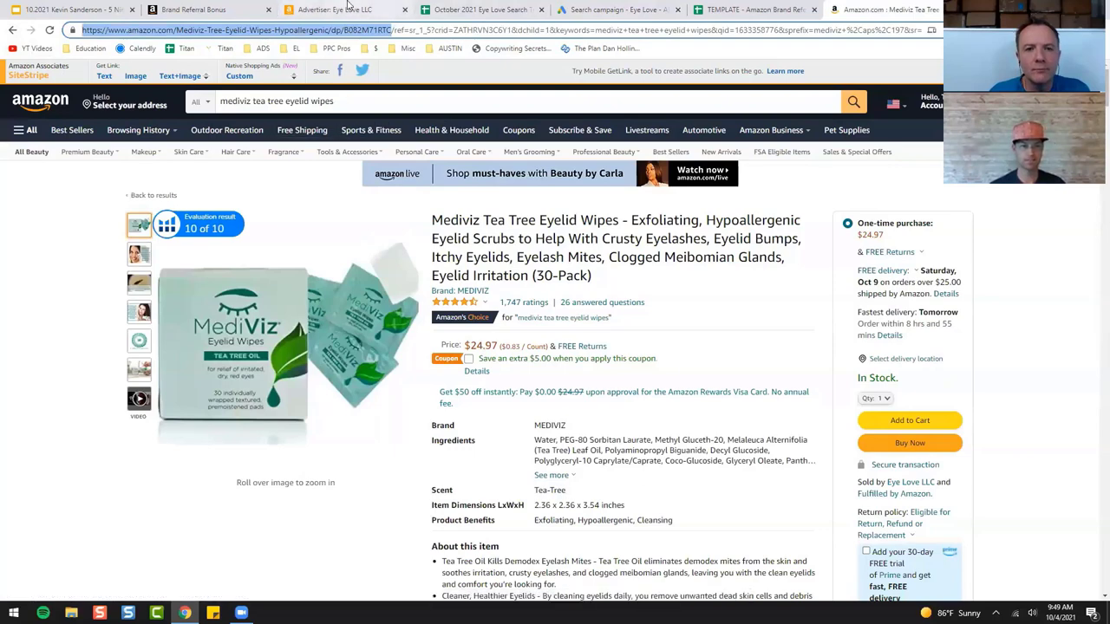
Step: In Amazon Attribution, start a new order for Eye Love LLC and add all MEDIVIZ brand products on the page
left_click(347, 7)
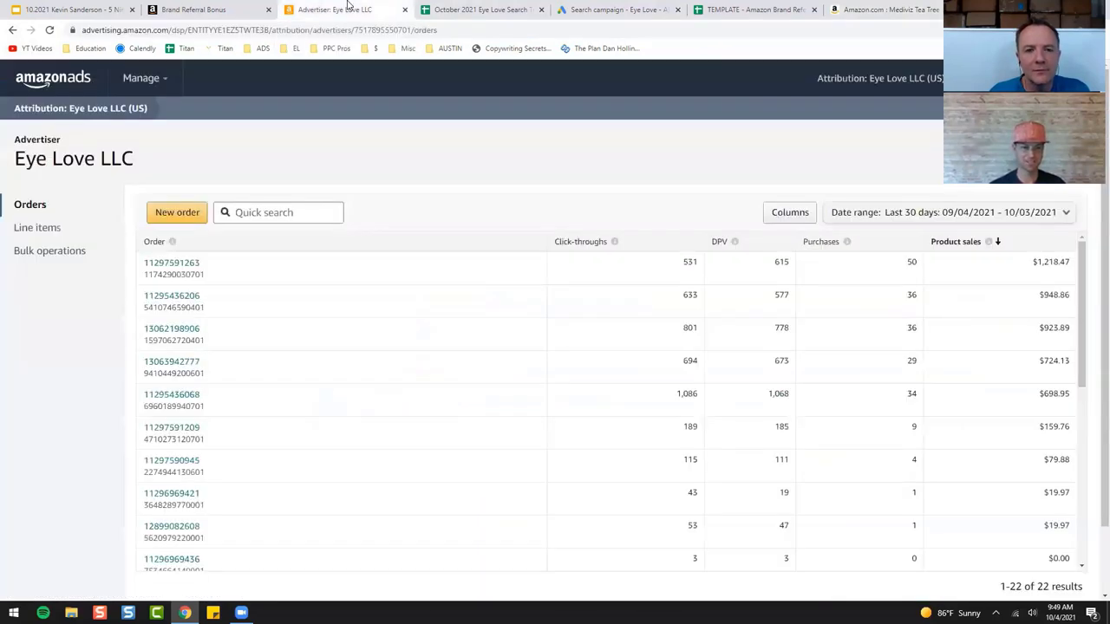
left_click(182, 217)
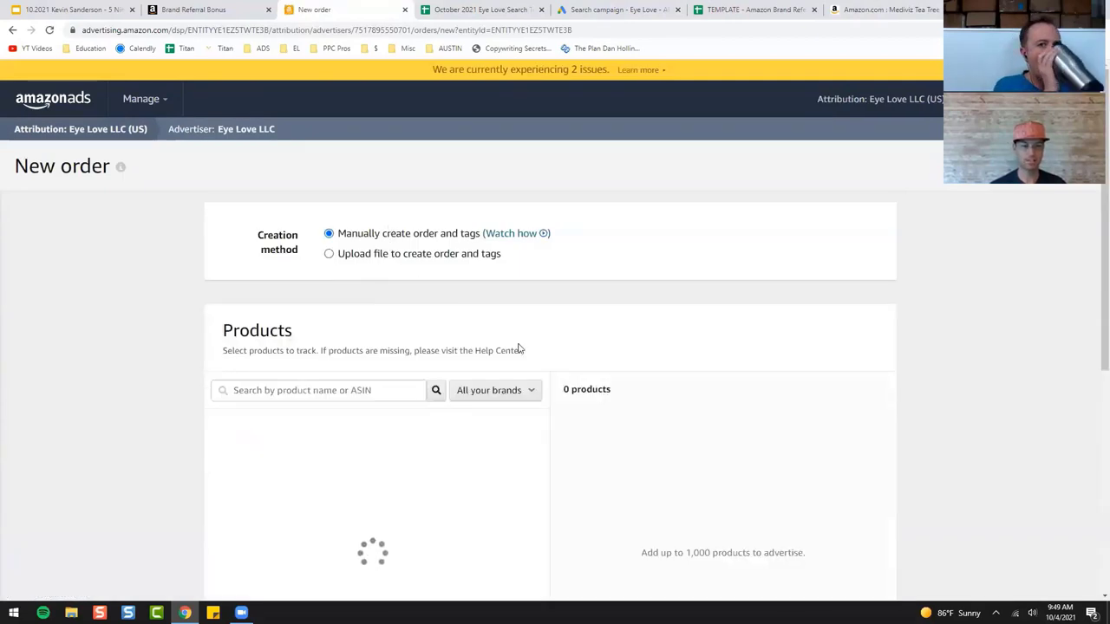
left_click(487, 394)
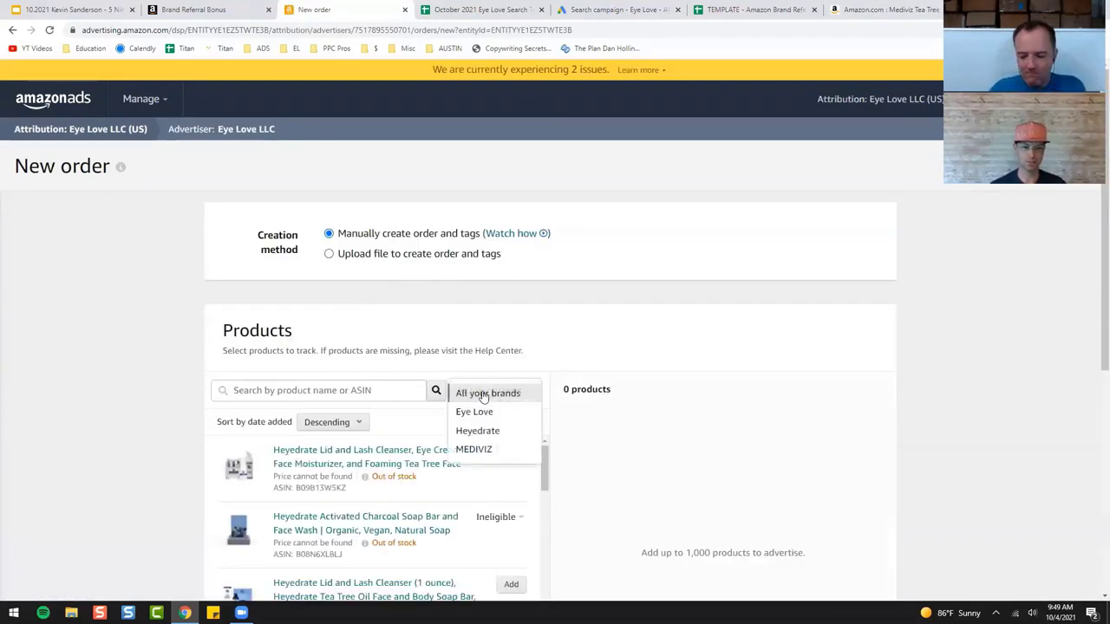
left_click(488, 449)
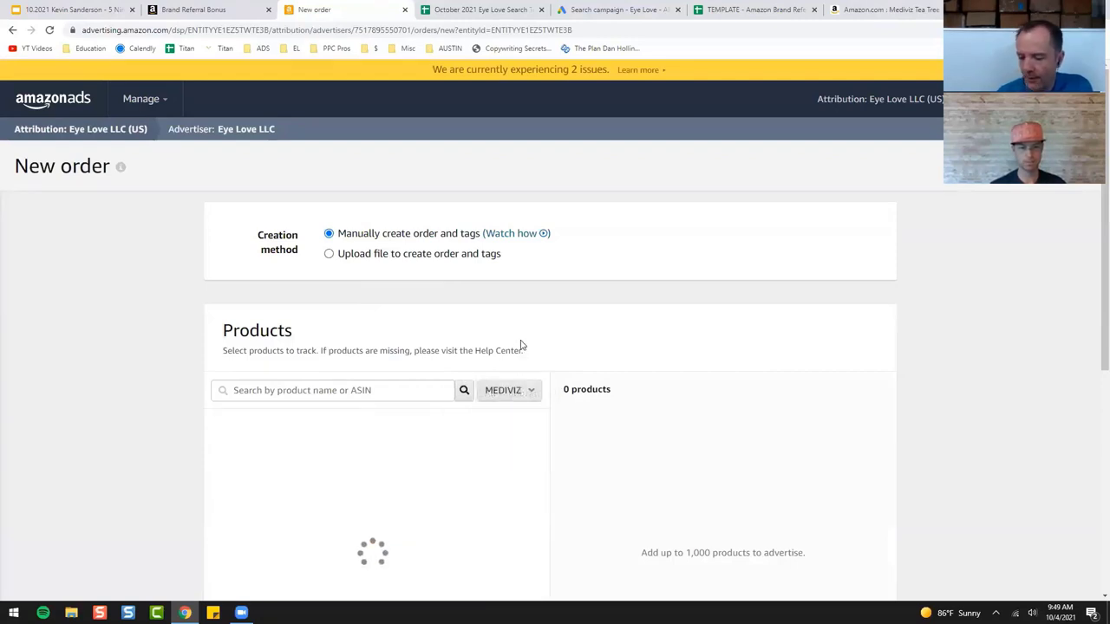
scroll(508, 357, "down", 2)
left_click(507, 249)
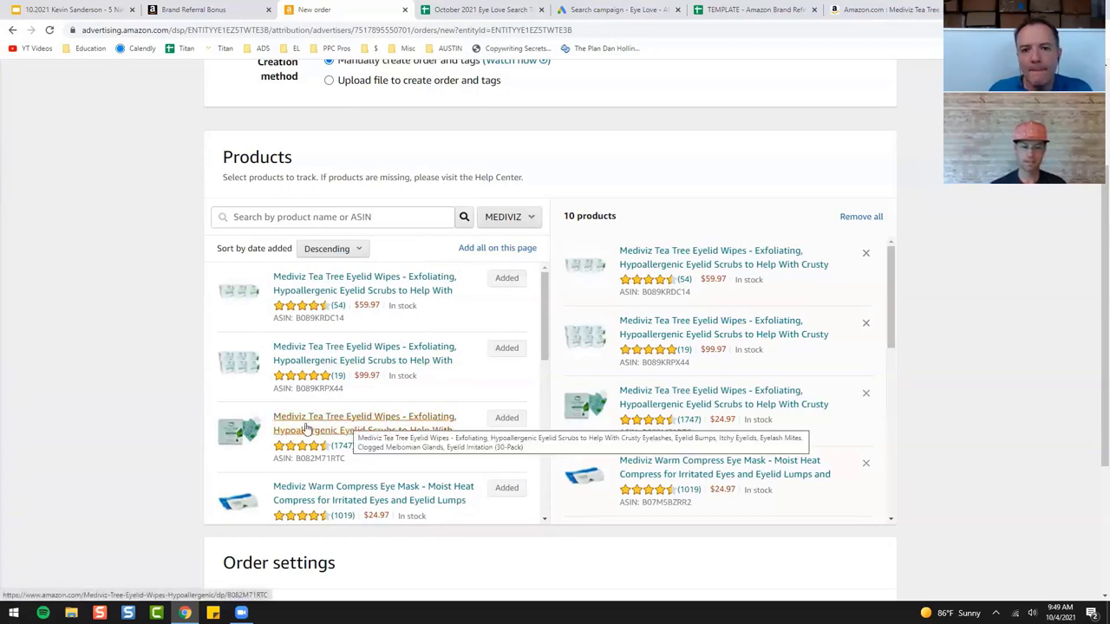
Step: Switch the order's product filter to all brands and add every eligible product on that page as well
scroll(355, 431, "down", 2)
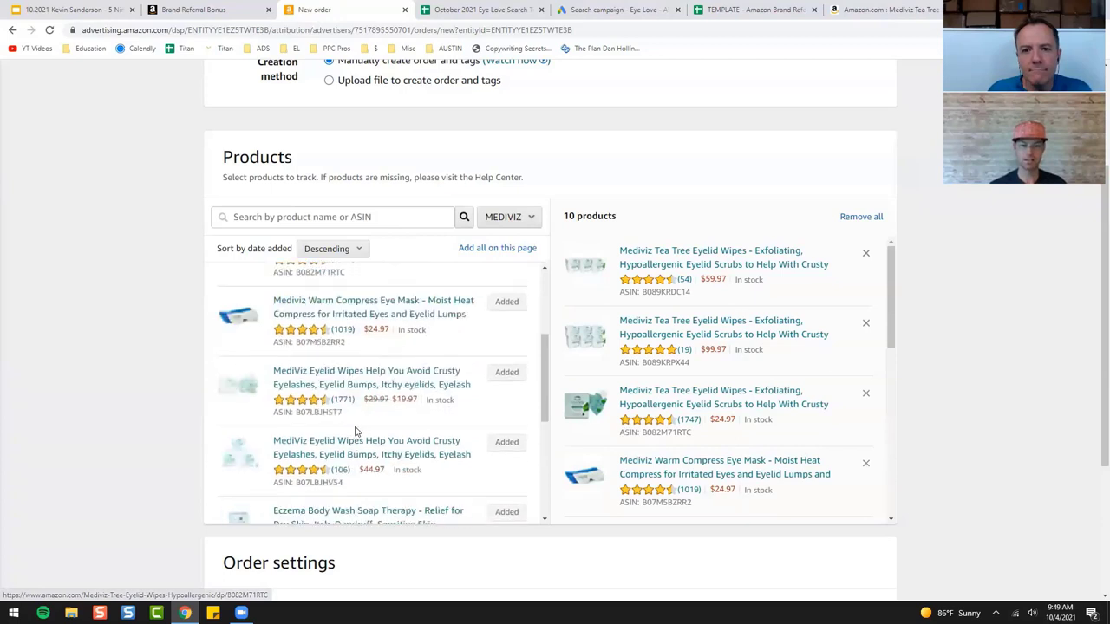
scroll(355, 431, "down", 2)
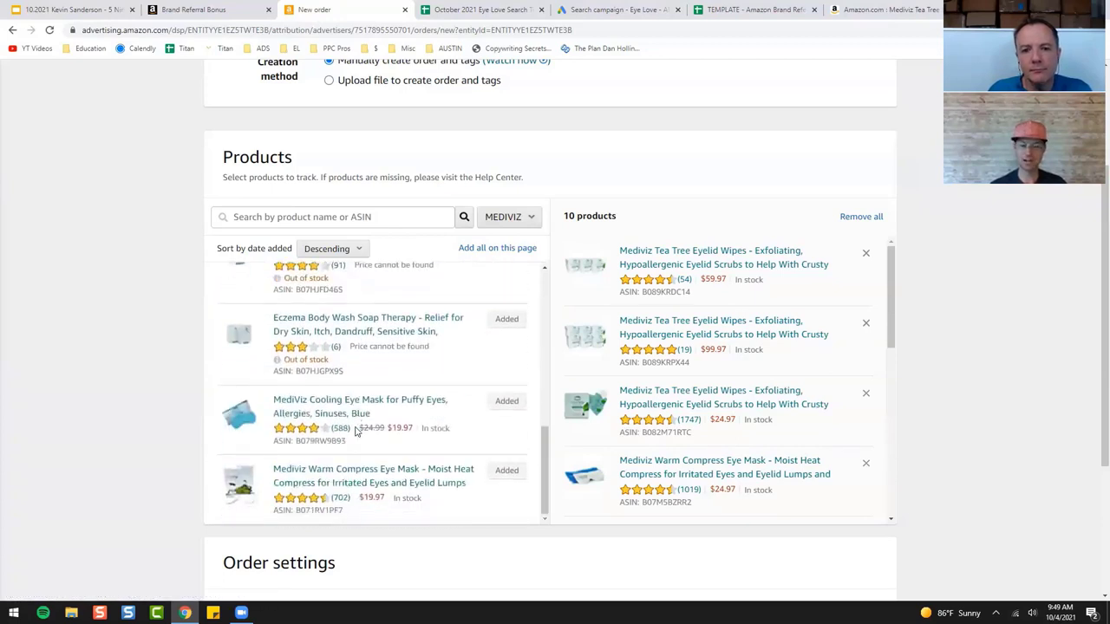
left_click(527, 218)
left_click(512, 258)
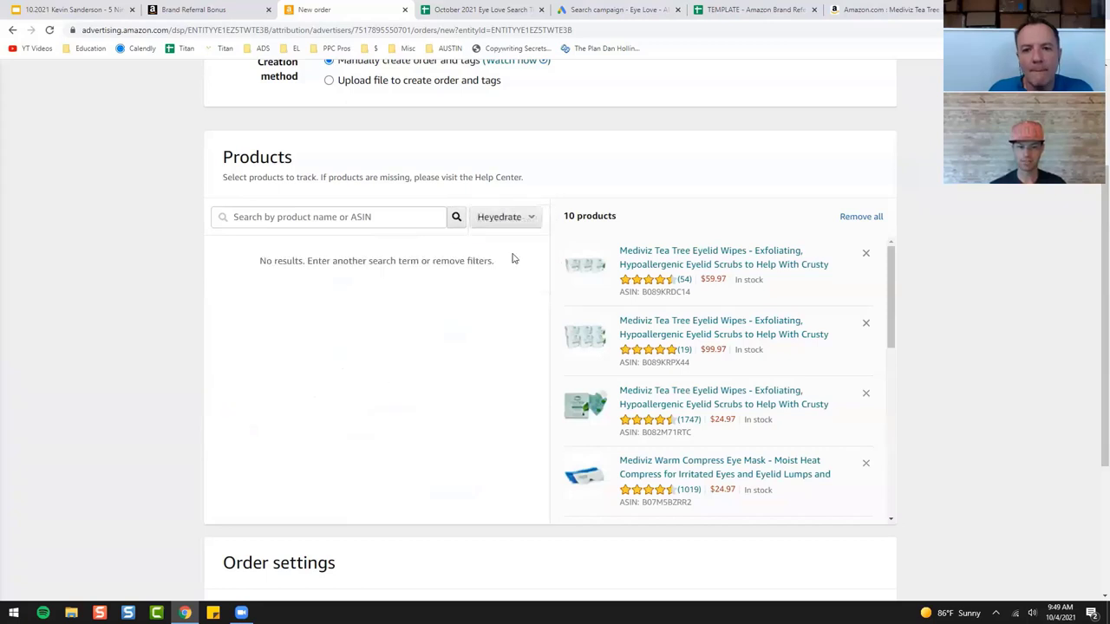
left_click(512, 224)
left_click(510, 222)
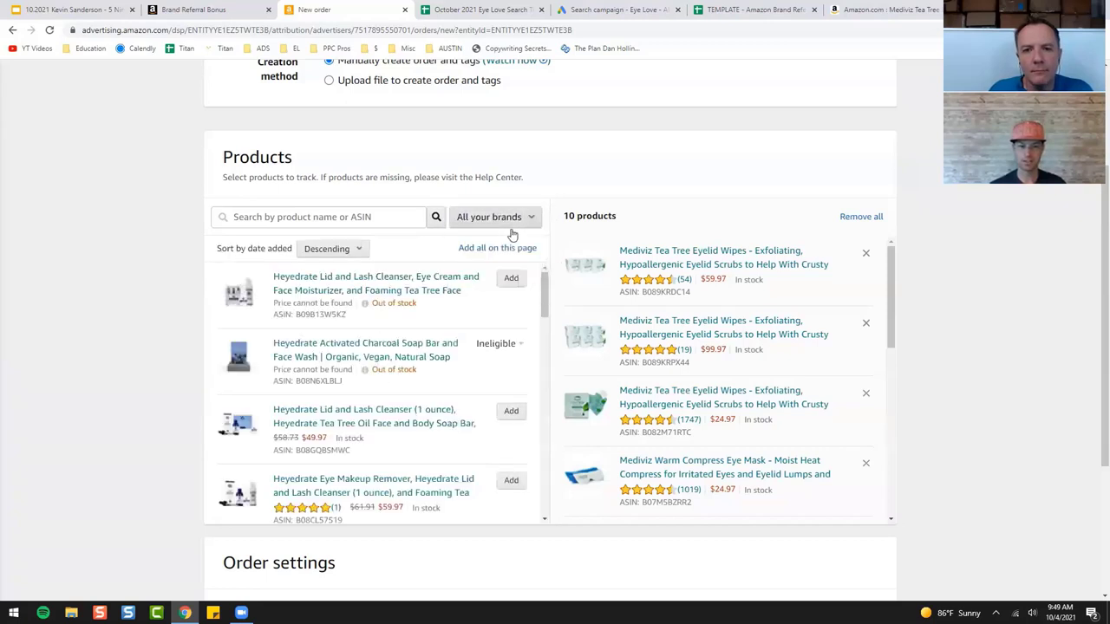
left_click(514, 249)
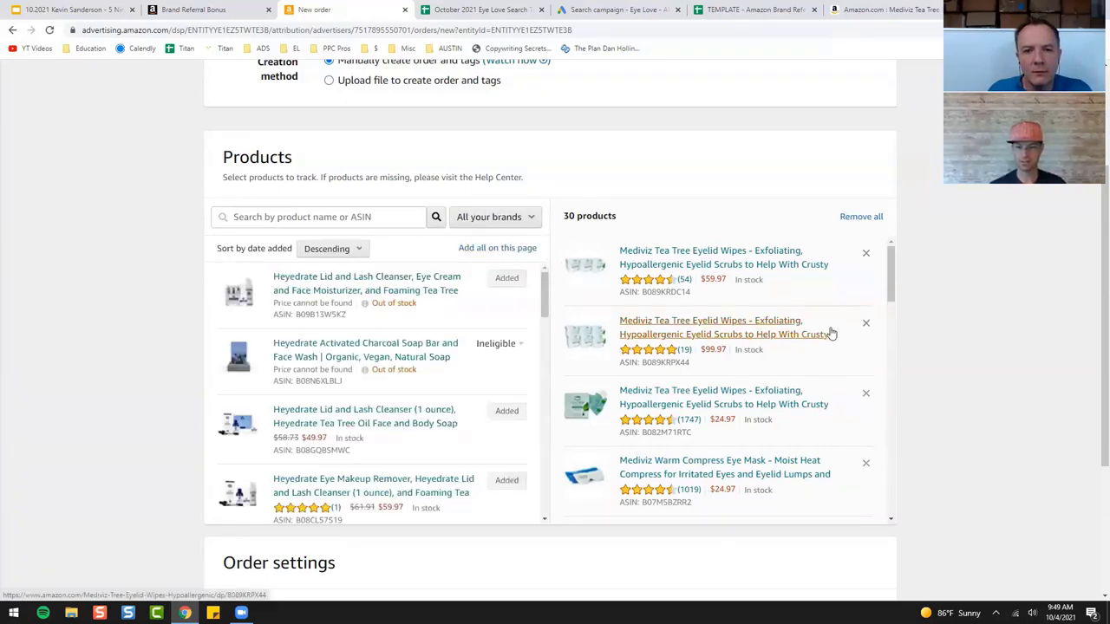
scroll(815, 347, "down", 8)
scroll(784, 364, "down", 10)
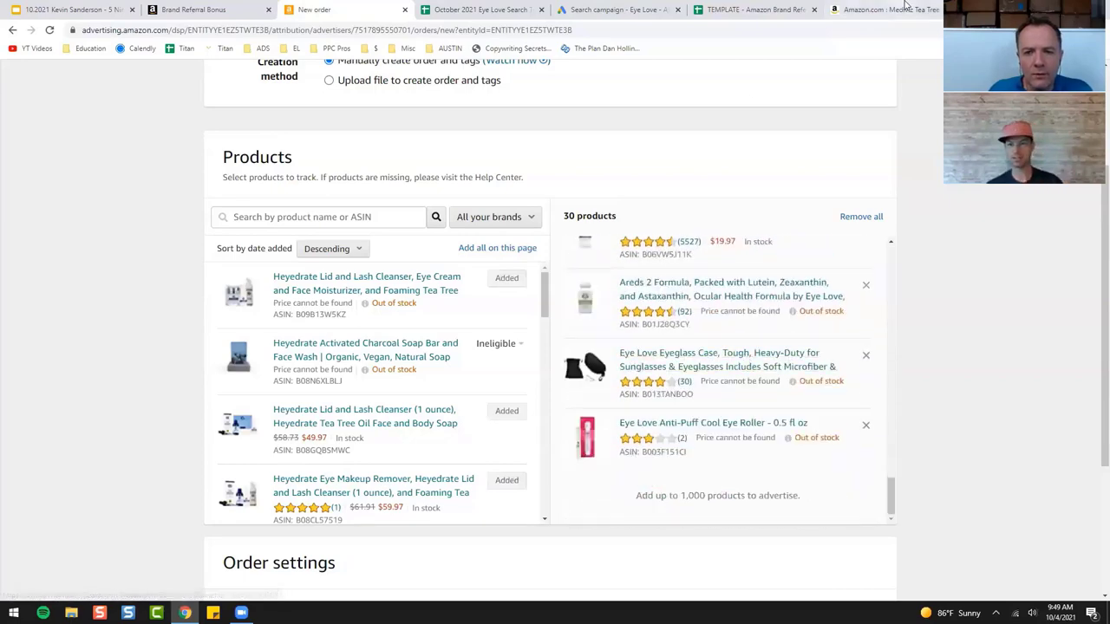
Step: On the Amazon tea tree wipes listing, examine the frequently bought together and related product sections
key("ctrl+9")
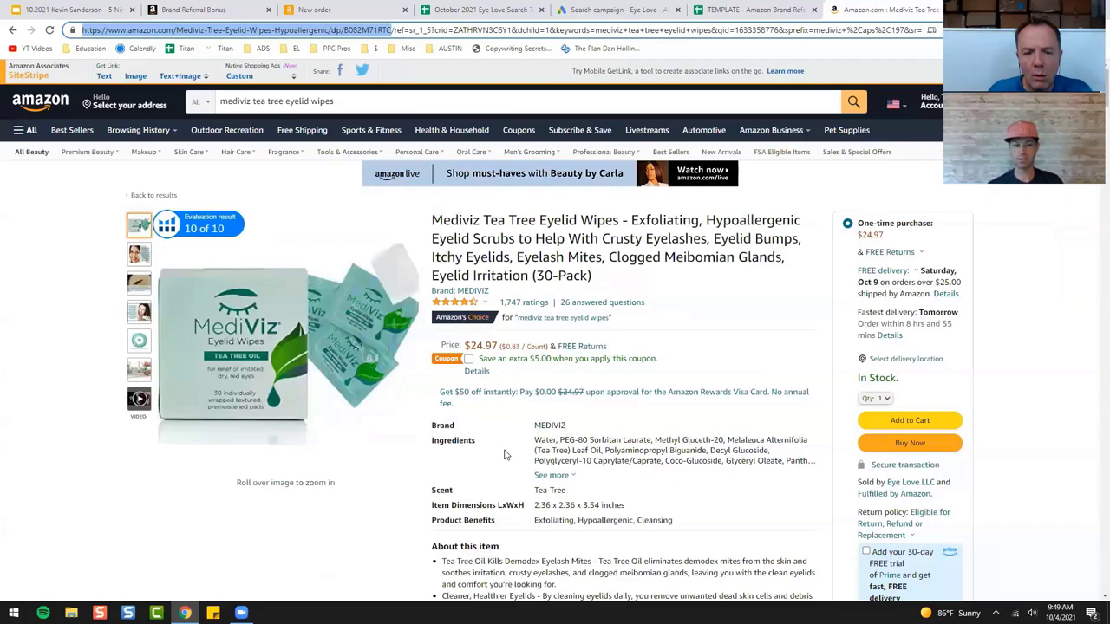
scroll(618, 474, "down", 1)
scroll(615, 474, "down", 6)
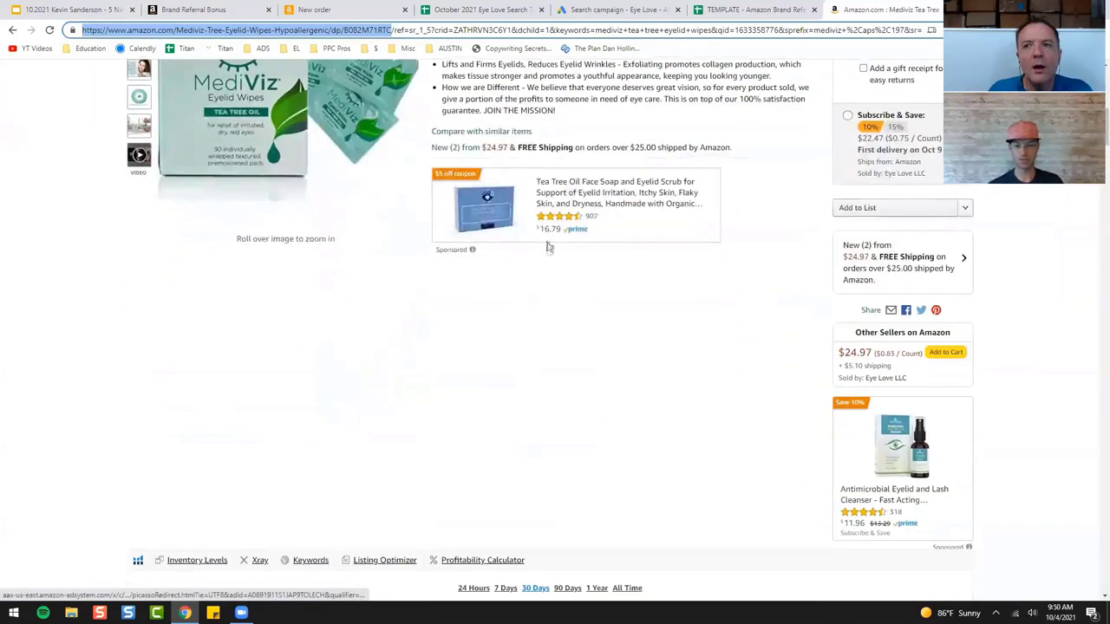
scroll(637, 481, "down", 15)
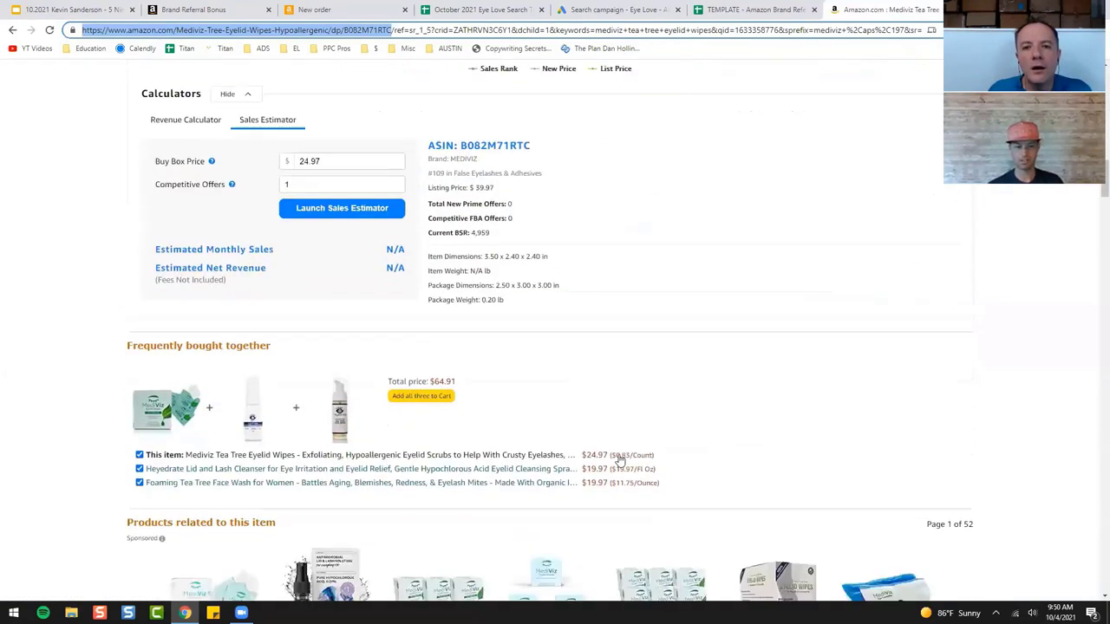
scroll(190, 329, "down", 2)
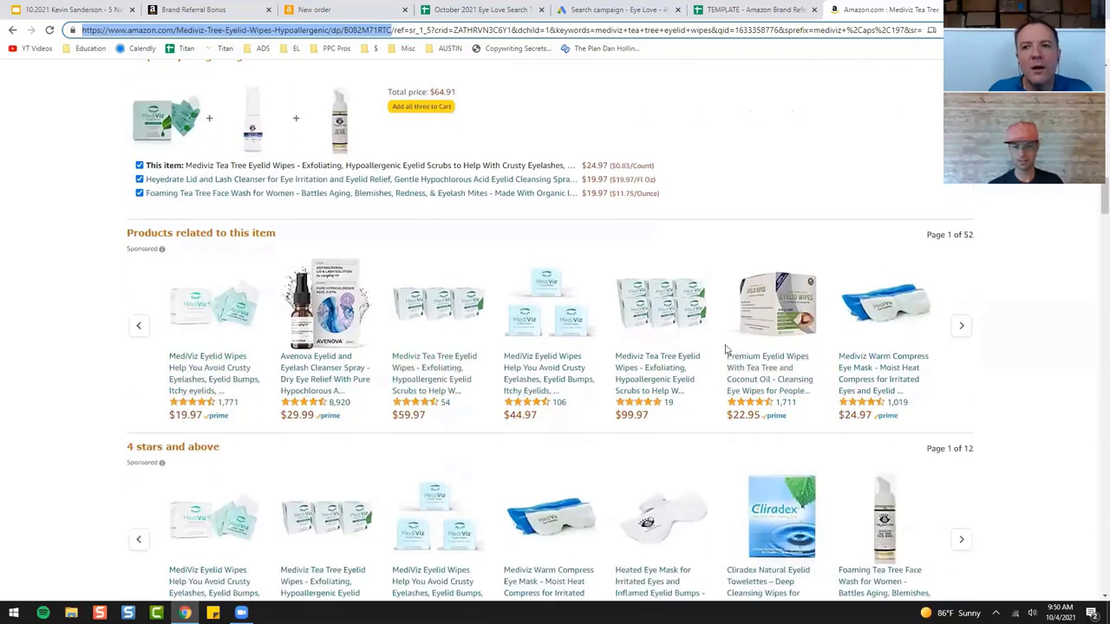
scroll(79, 421, "down", 2)
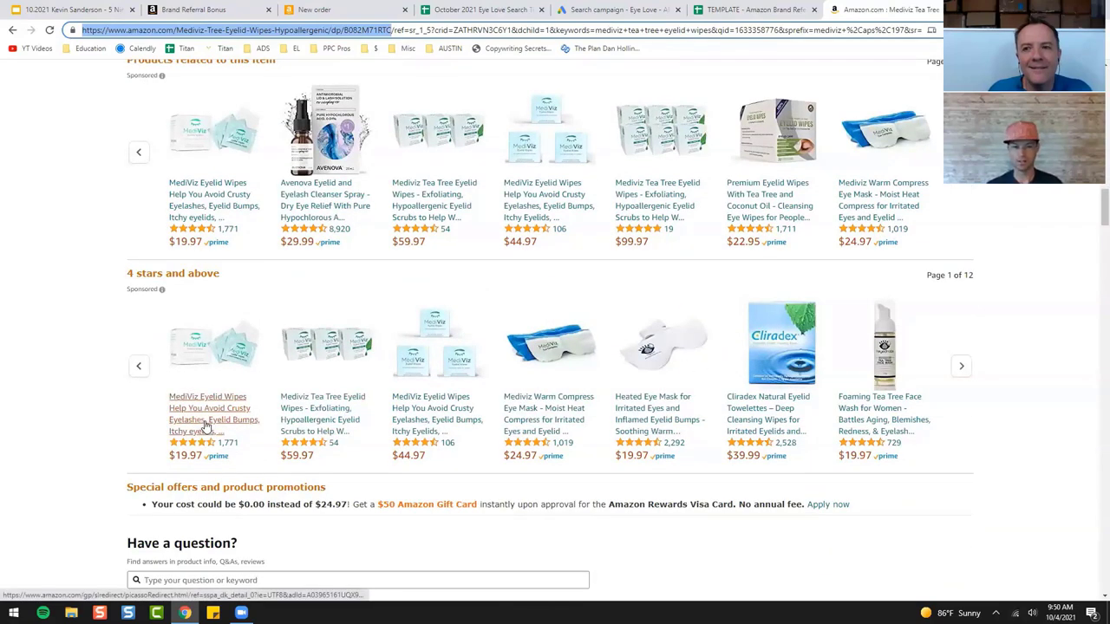
scroll(213, 429, "up", 1)
scroll(230, 433, "up", 15)
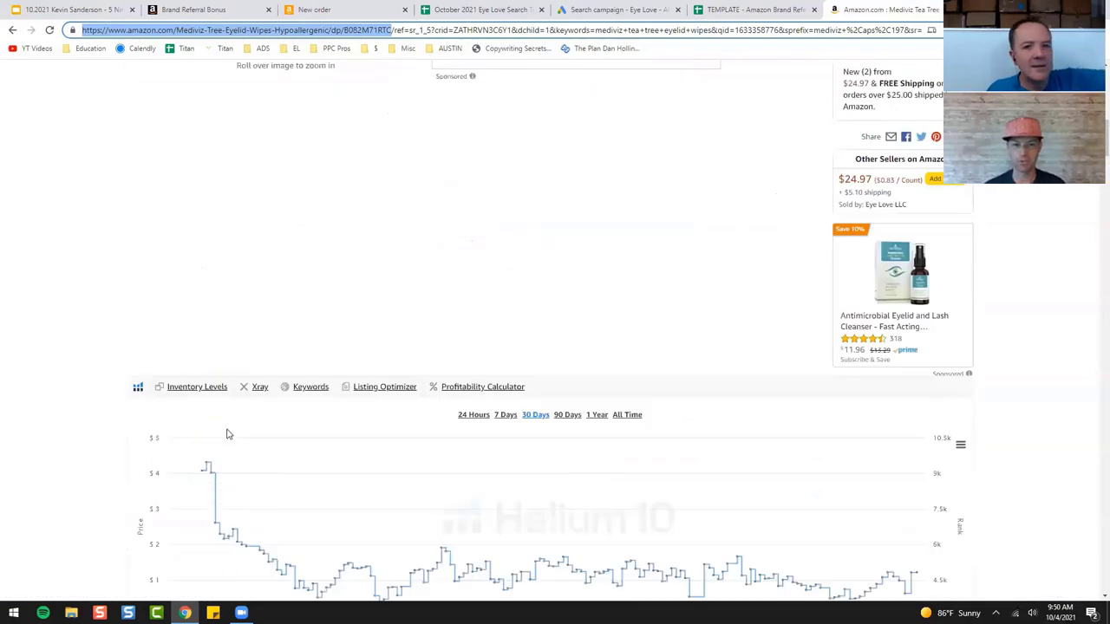
scroll(229, 409, "up", 5)
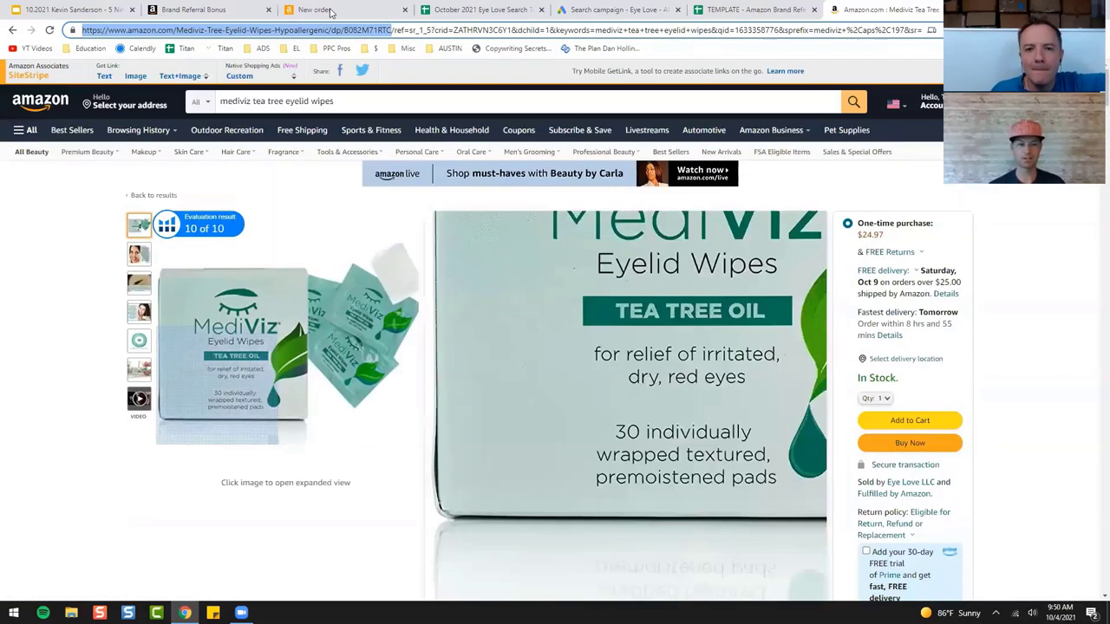
Step: Return to the new Attribution order and look through the list of products added for tracking
left_click(314, 9)
scroll(755, 341, "down", 1)
scroll(755, 341, "up", 2)
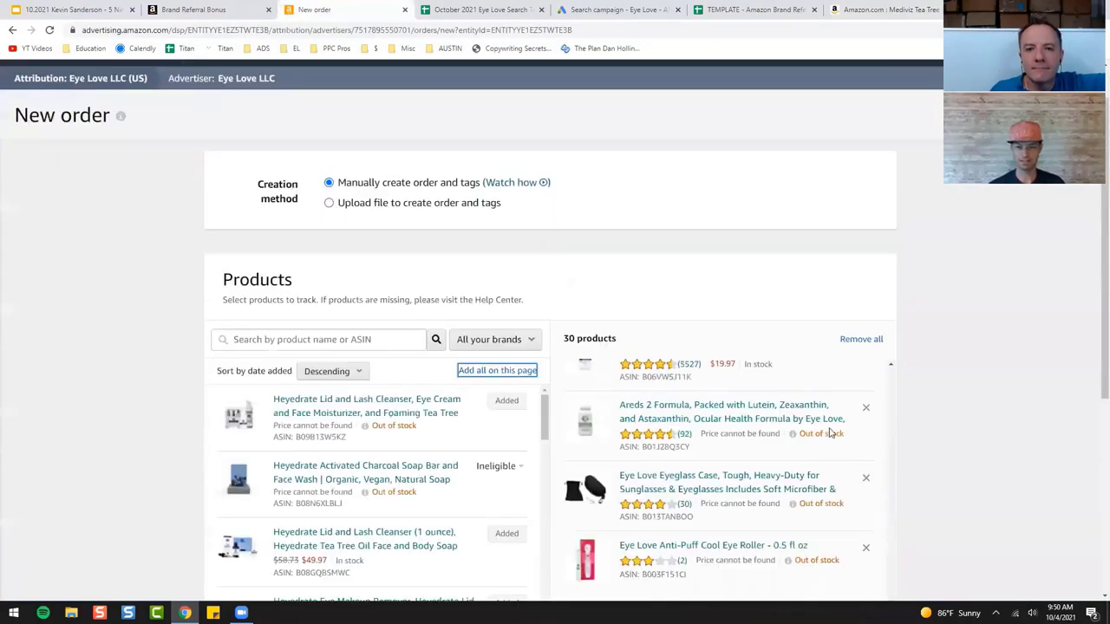
scroll(756, 347, "down", 2)
scroll(760, 358, "up", 3)
scroll(757, 362, "up", 15)
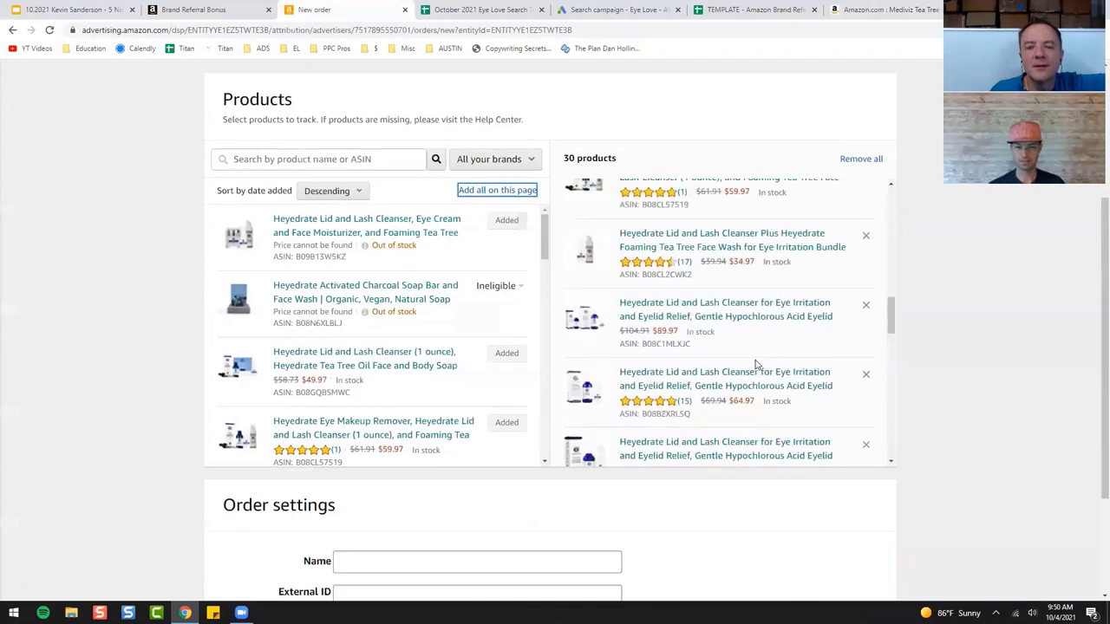
Step: Name the new order "02 Google Ads - Mediviz TTO Eyelid Wipes Amazon Atrtibution" and reuse that text as its External ID
scroll(110, 357, "down", 2)
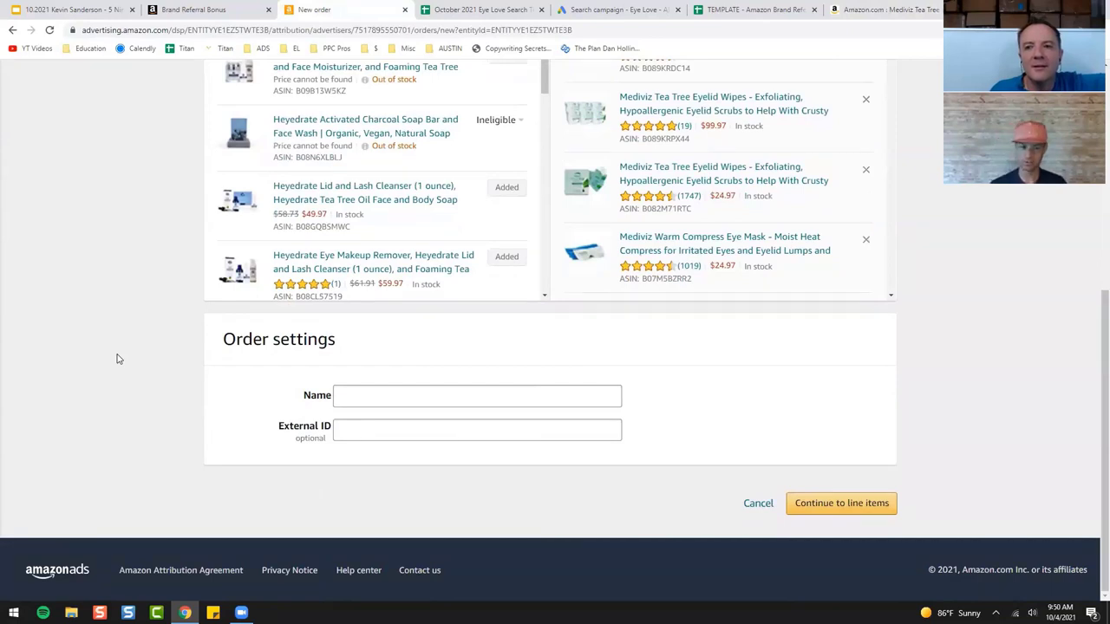
left_click(379, 398)
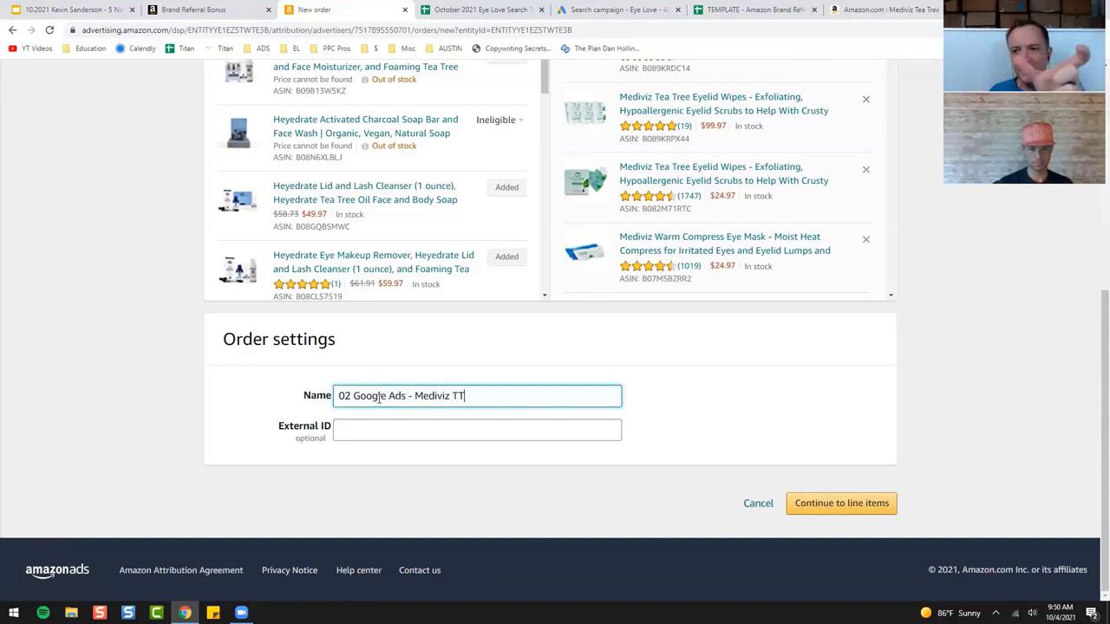
type("iz TTO Eyel")
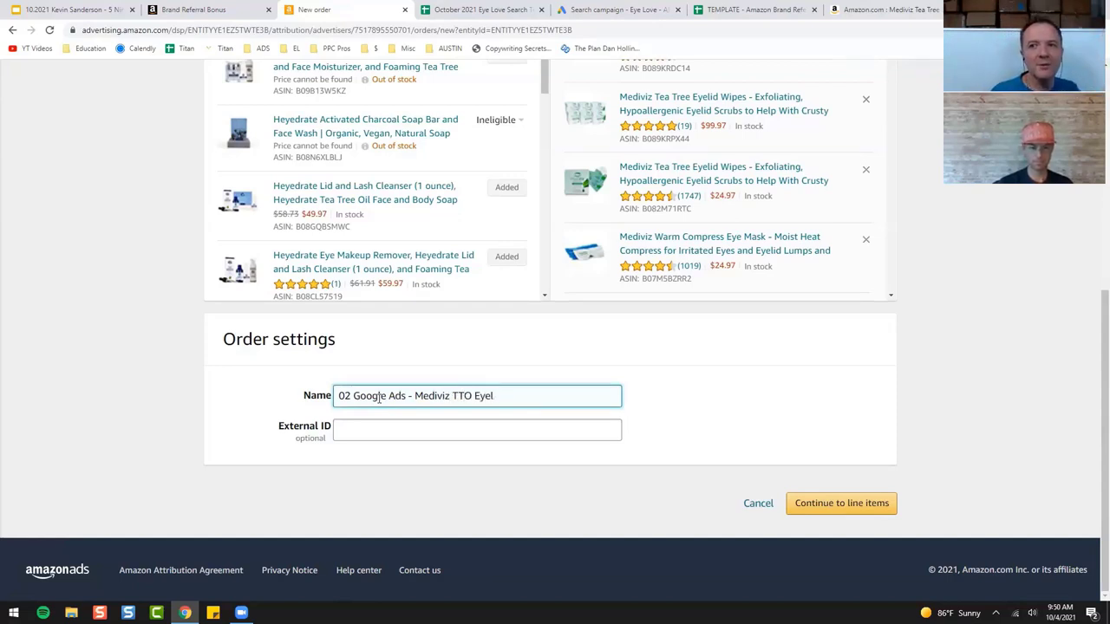
type("id Wipes Amaz")
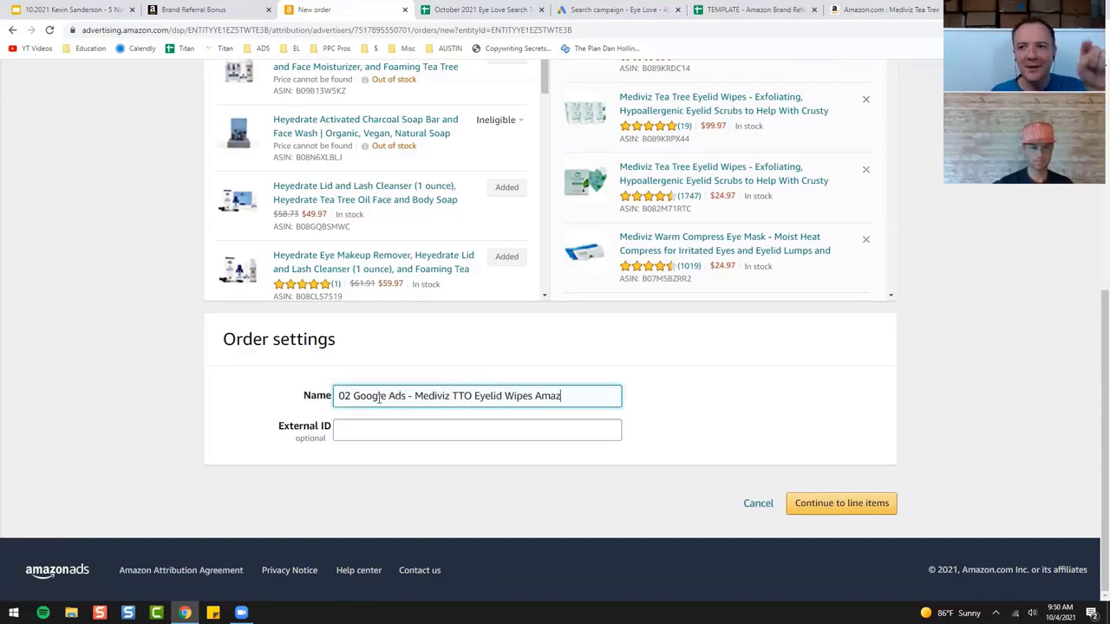
type("on Atrtibution")
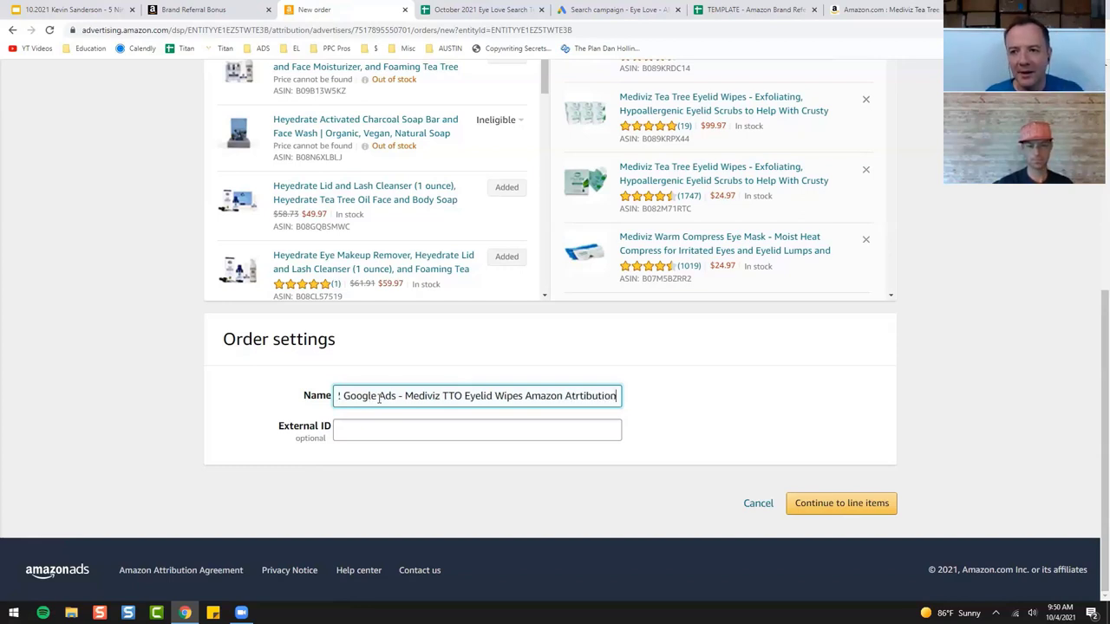
triple_click(431, 395)
key("ctrl+c")
left_click(414, 431)
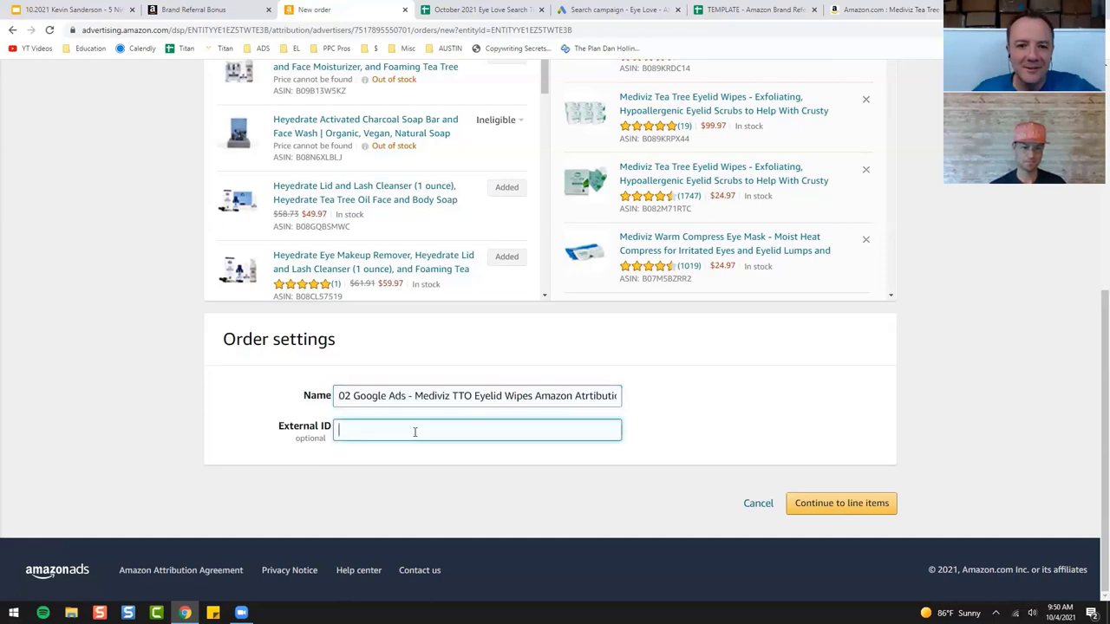
key("ctrl+v")
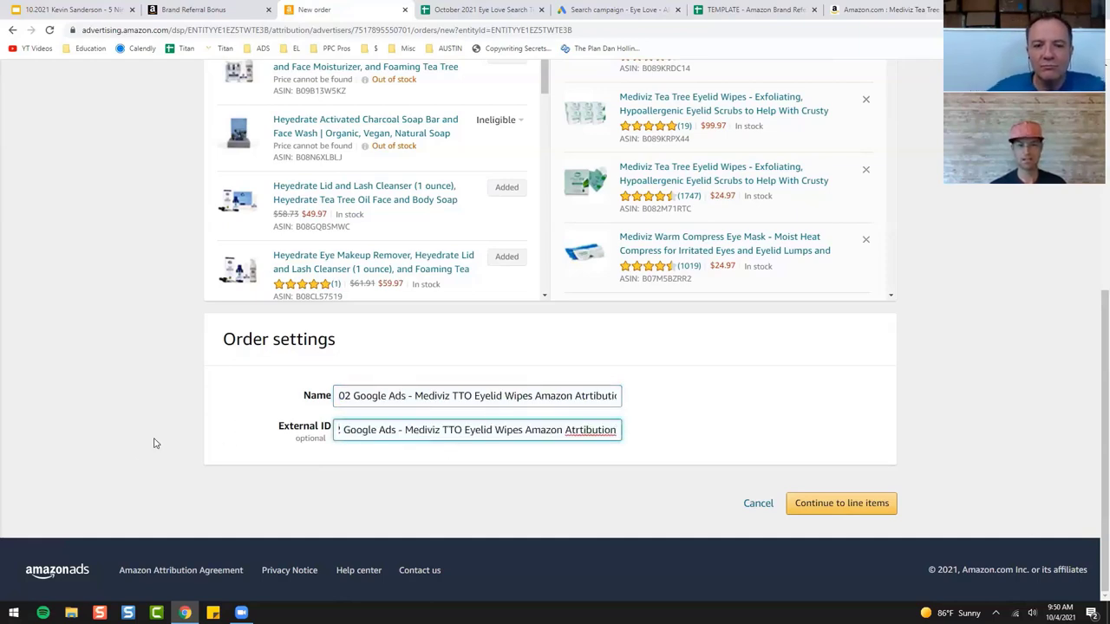
Step: Save the order to continue to its line items, and get the tea tree wipes listing URL through B082M71RTC from Amazon
scroll(147, 456, "up", 5)
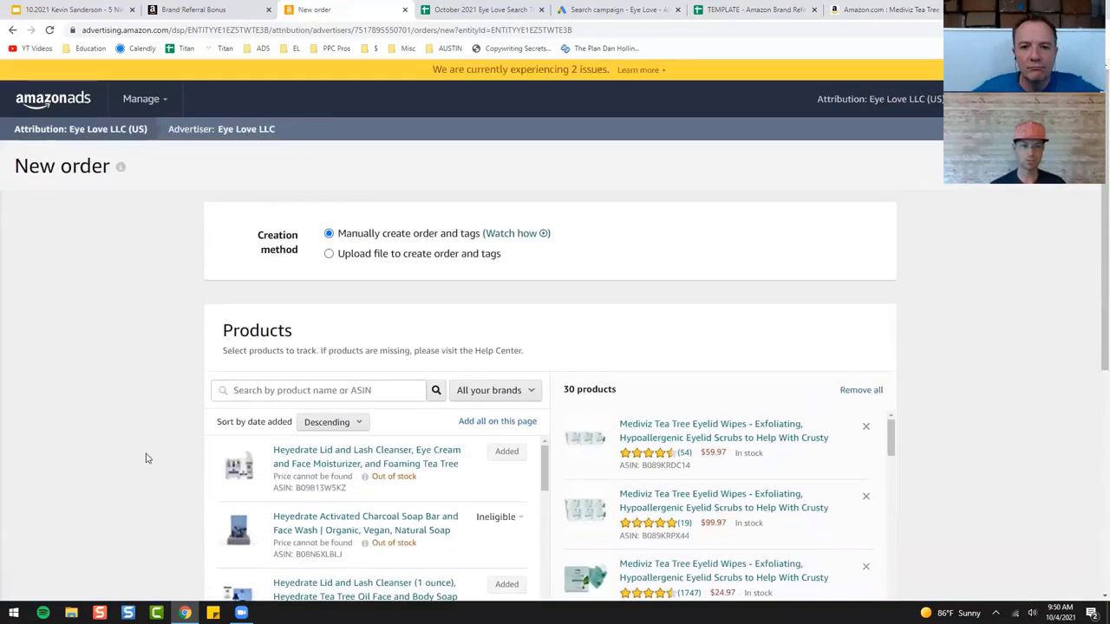
scroll(147, 459, "down", 5)
left_click(861, 553)
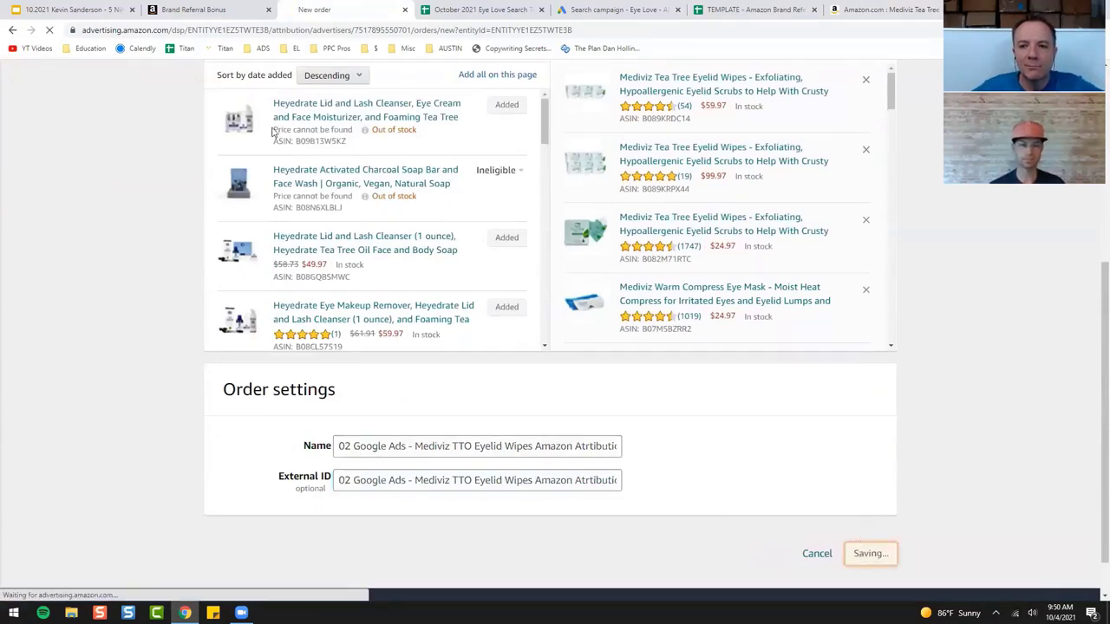
left_click(858, 9)
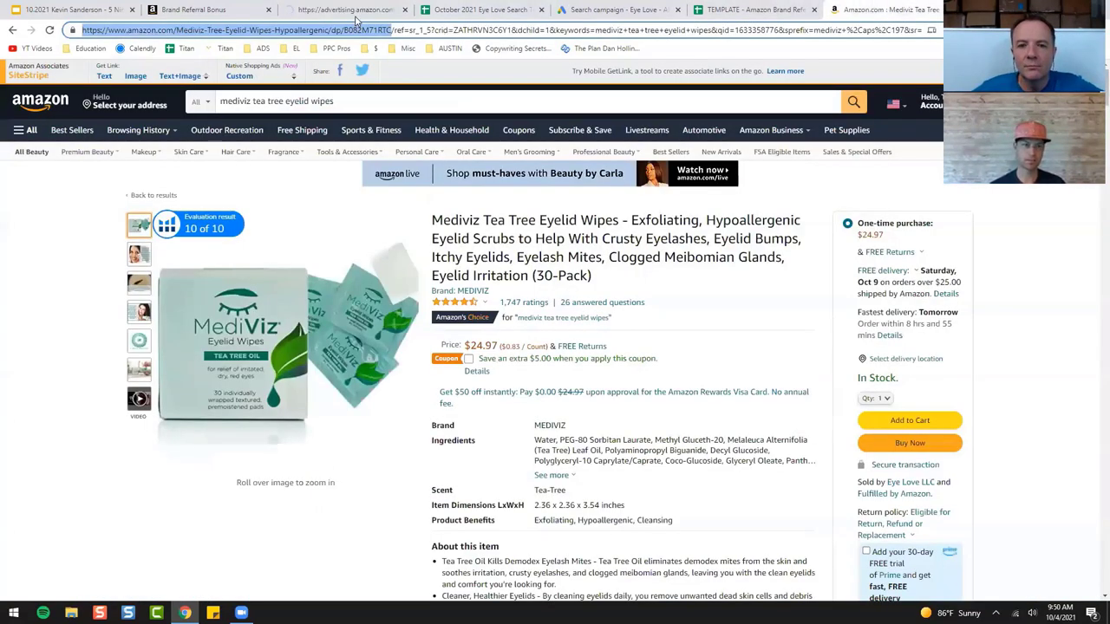
left_click(355, 8)
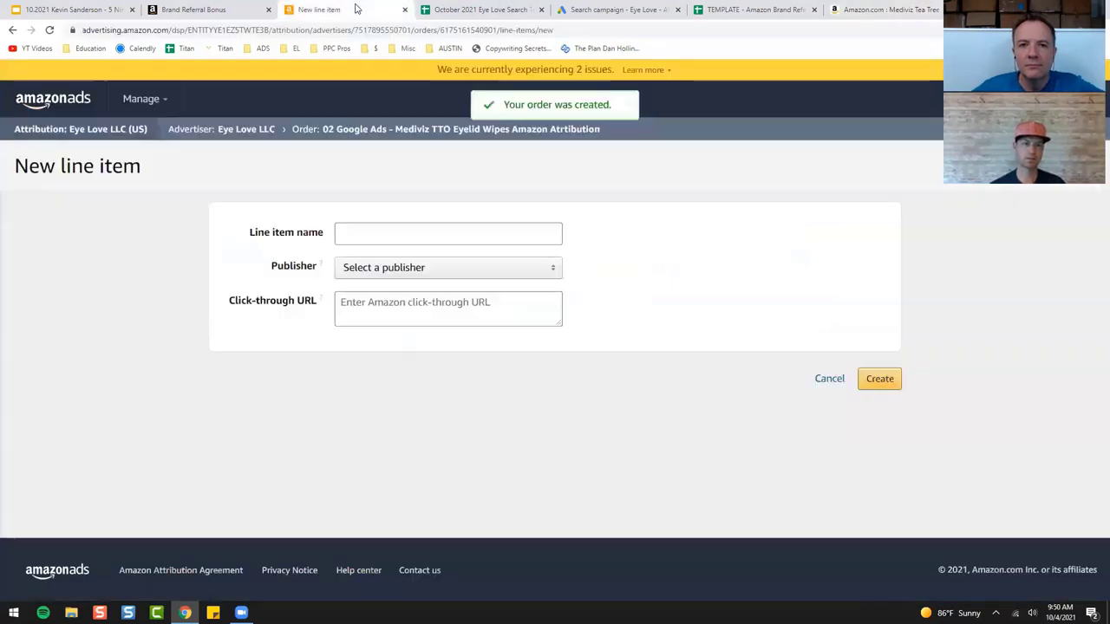
Step: Name the new line item "02 - Google Search to MediViz TTO Eyelid Wipes"
left_click(386, 238)
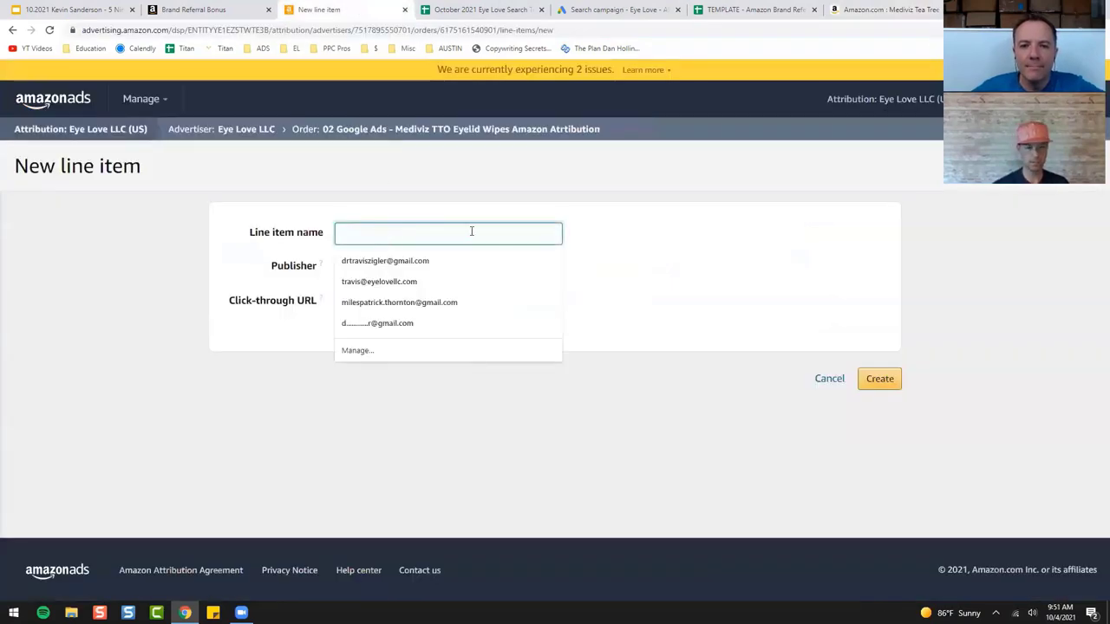
type("Google Search to MediViz TTO Eyelid")
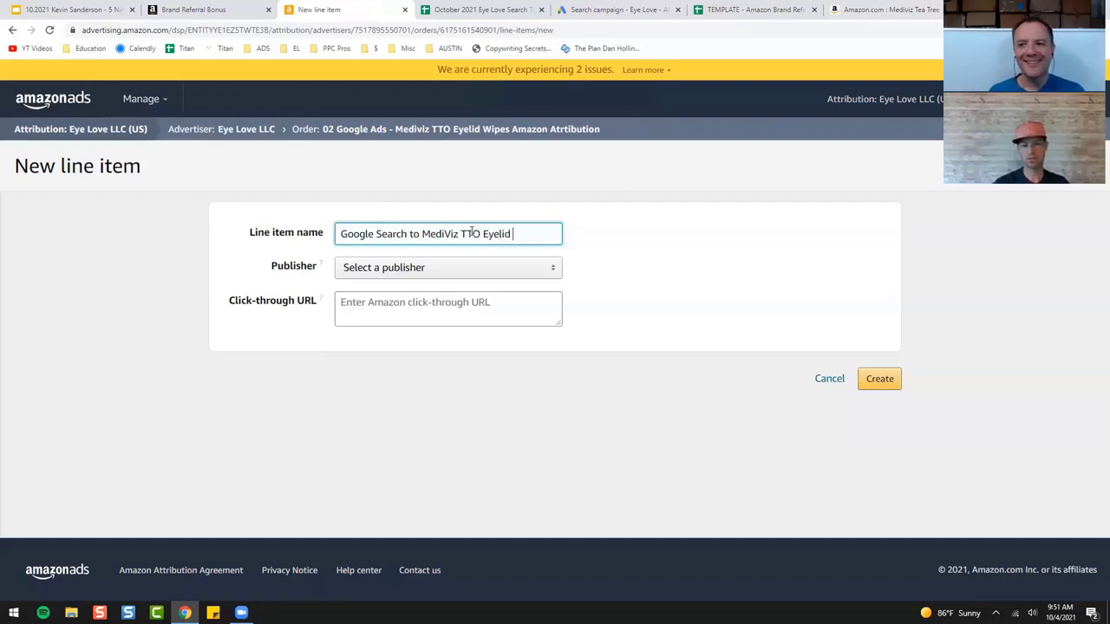
type("Wipes")
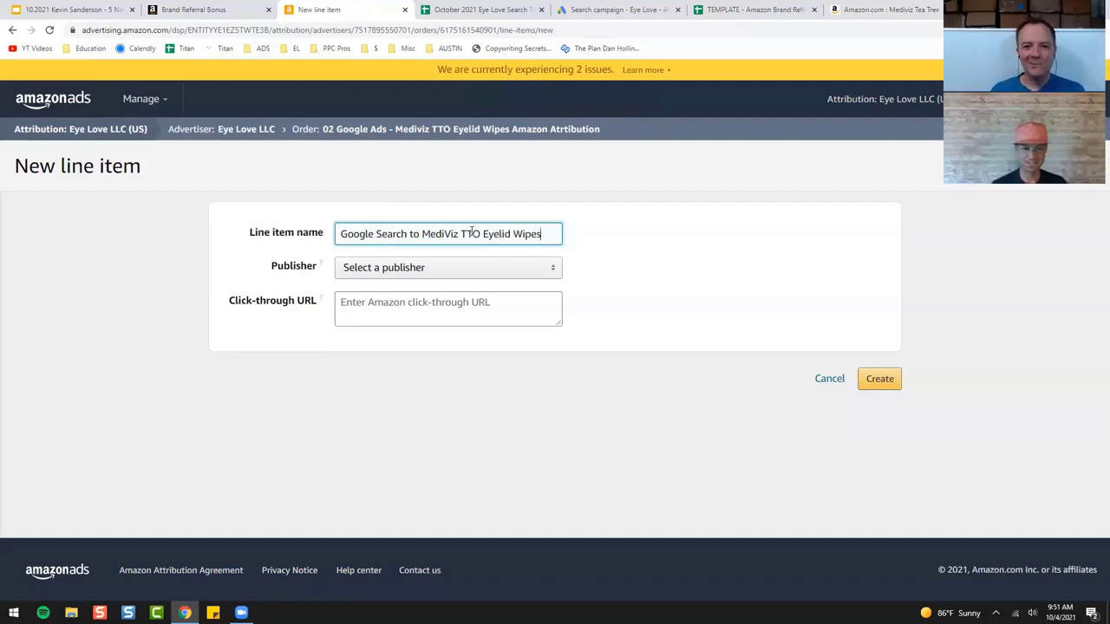
type("02 -")
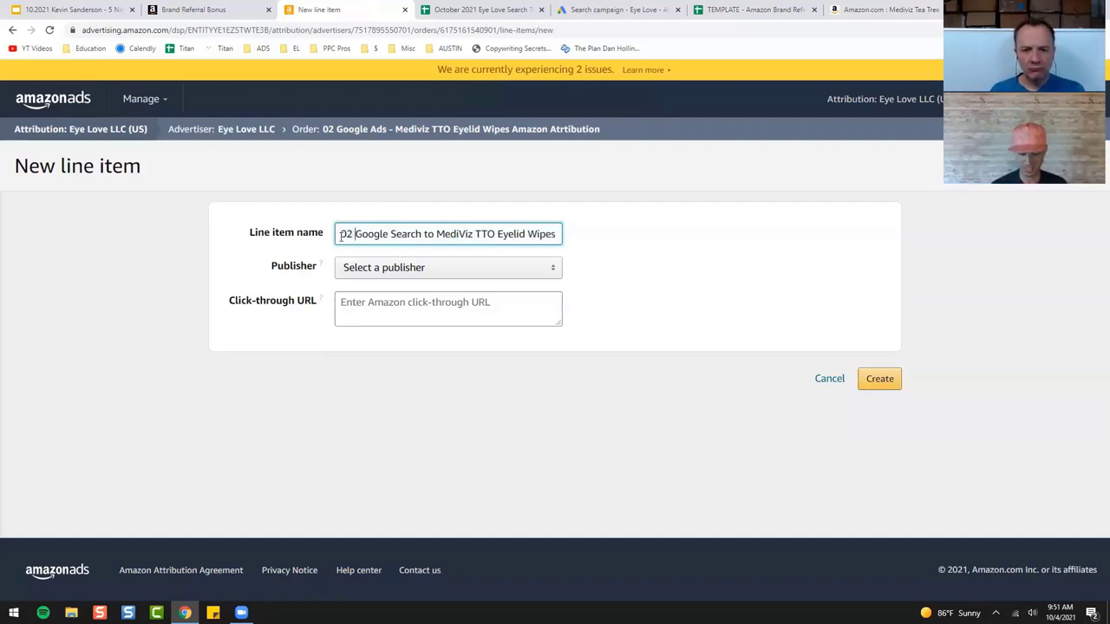
Step: Set the line item's publisher to Google Adwords with Search as the channel
left_click(364, 275)
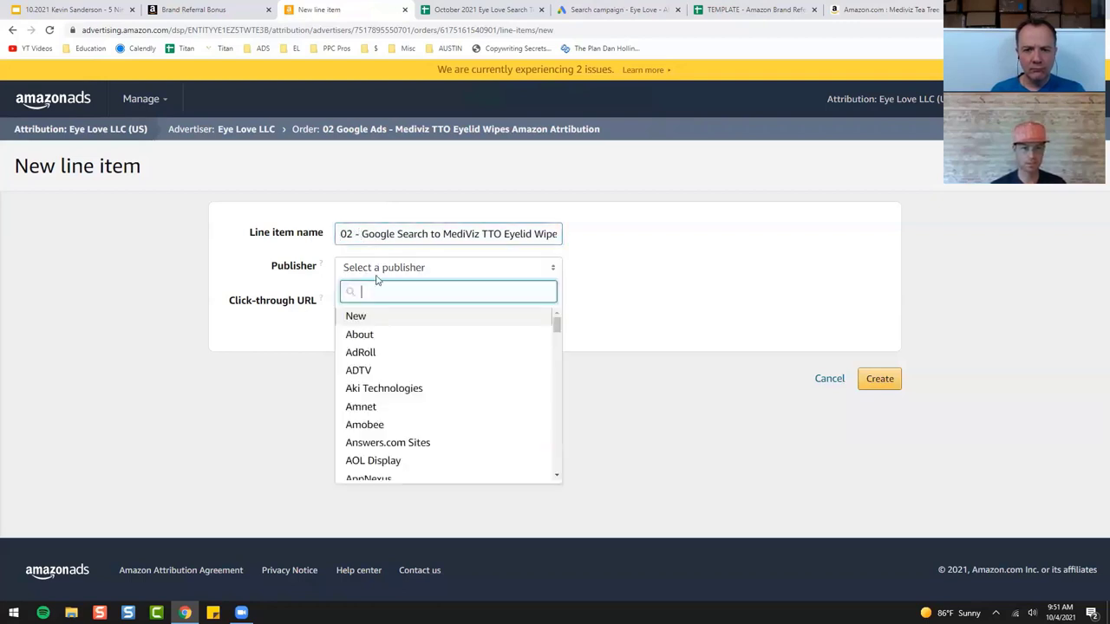
type("gog")
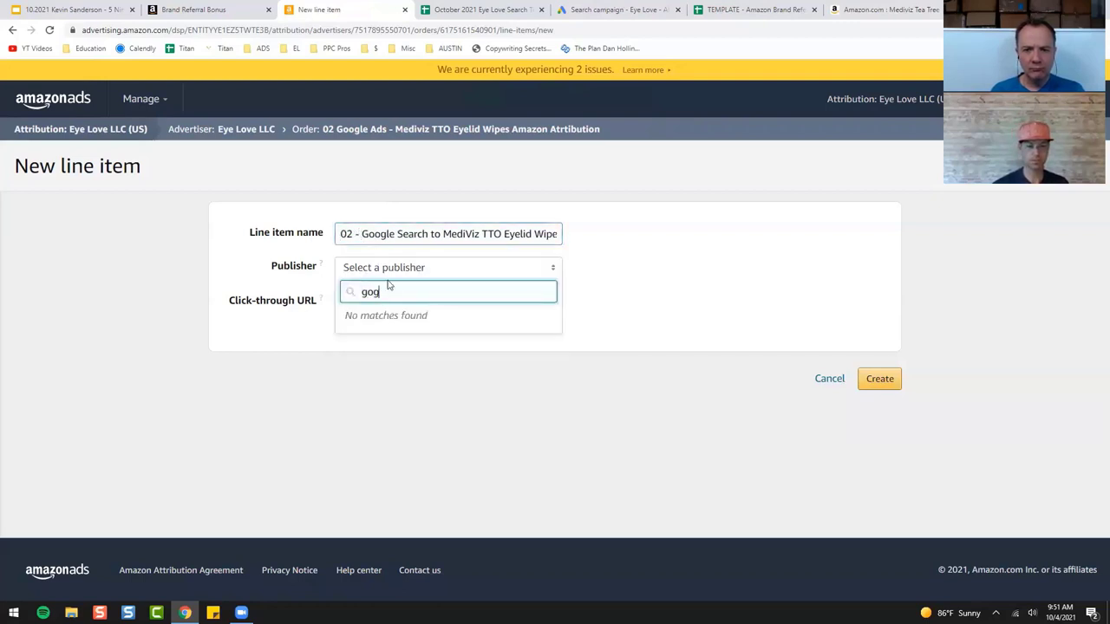
key("BackSpace")
type("ogle")
left_click(388, 318)
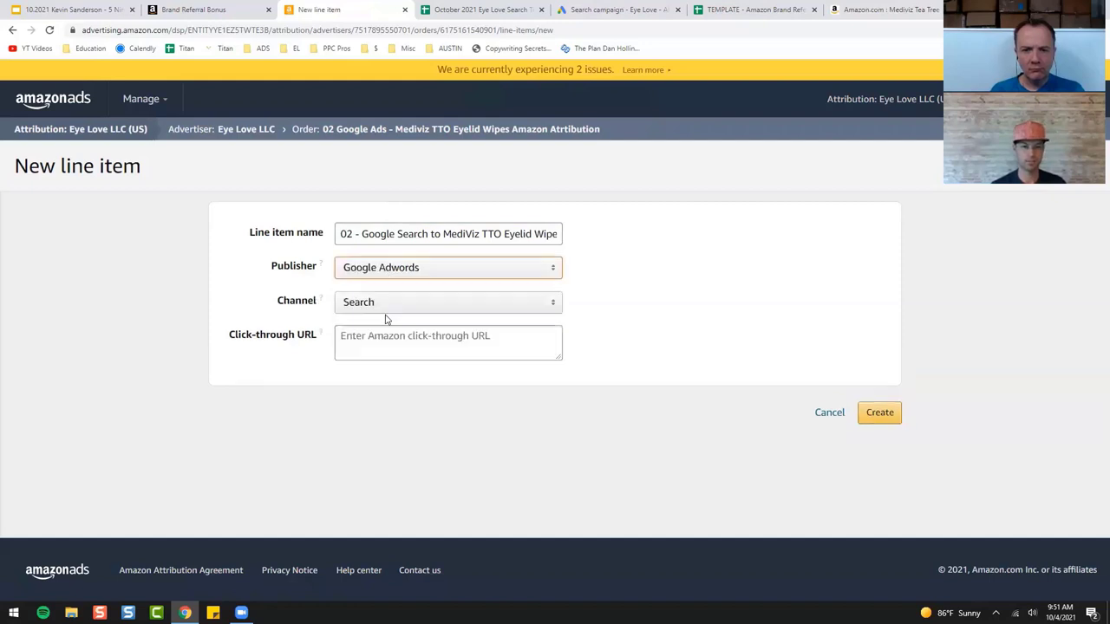
left_click(391, 303)
left_click(393, 305)
left_click(375, 339)
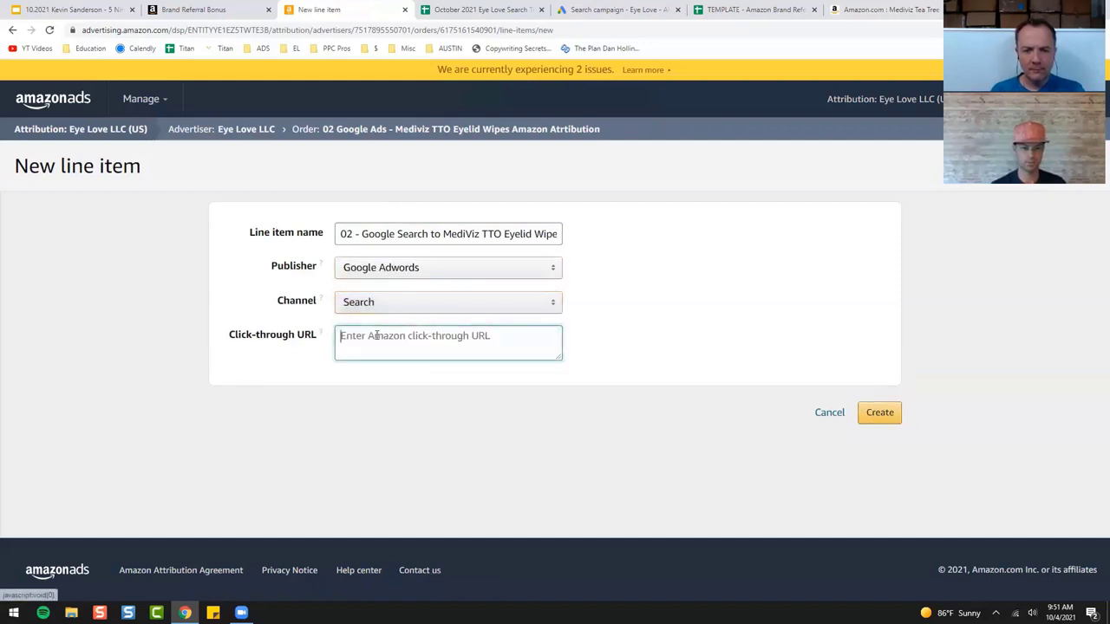
type("https://www.amazon.com/Mediviz-Tree-Eyelid-Wipes-Hypoallergenic/dp/B082M71RTC")
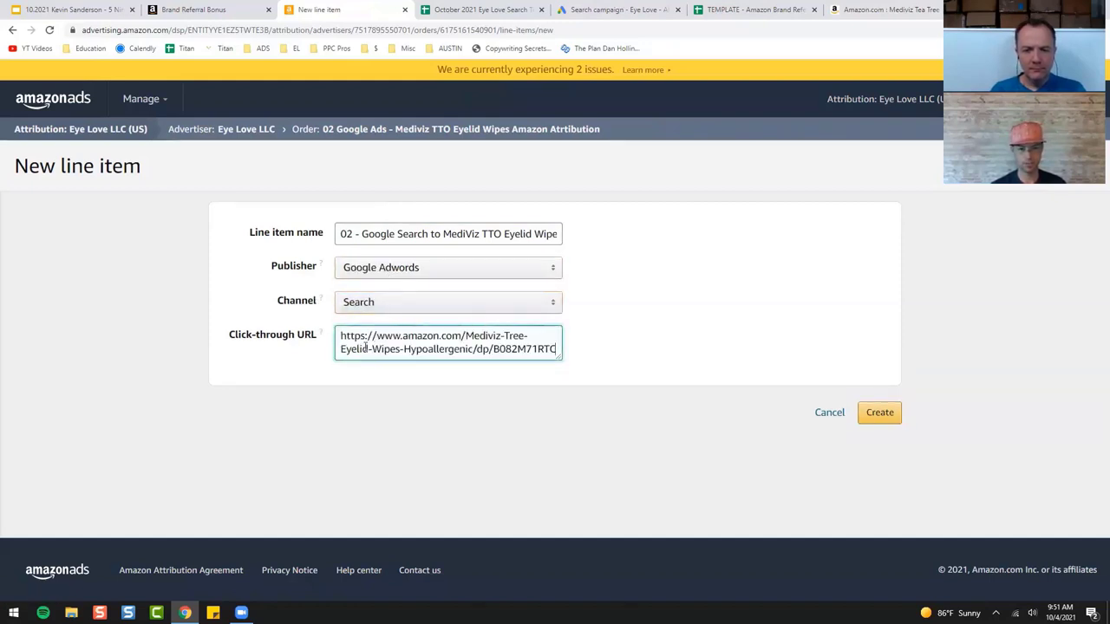
left_click(887, 415)
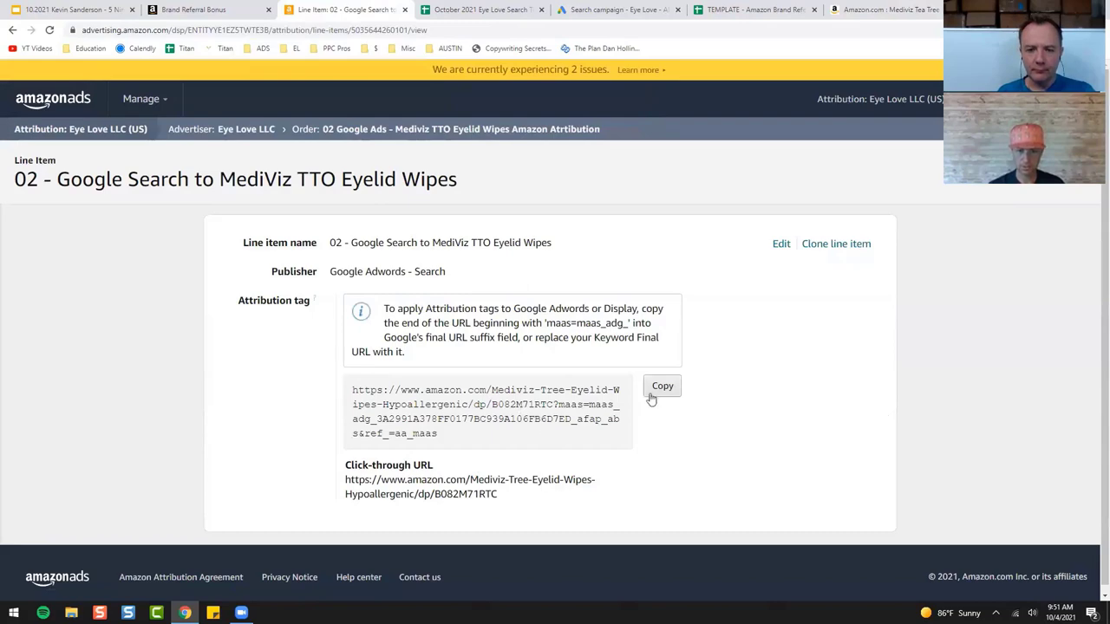
Step: Copy the attribution tag URL into the Google Ads ad's Final URL and set the first display path to "Eyelid Wipes"
left_click(663, 387)
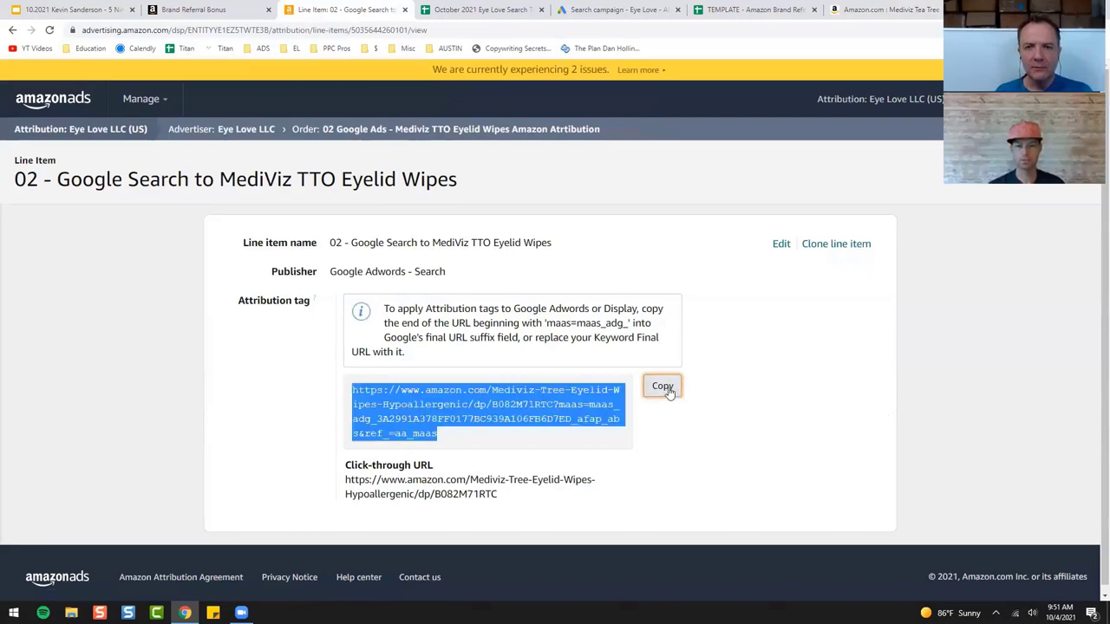
left_click(590, 8)
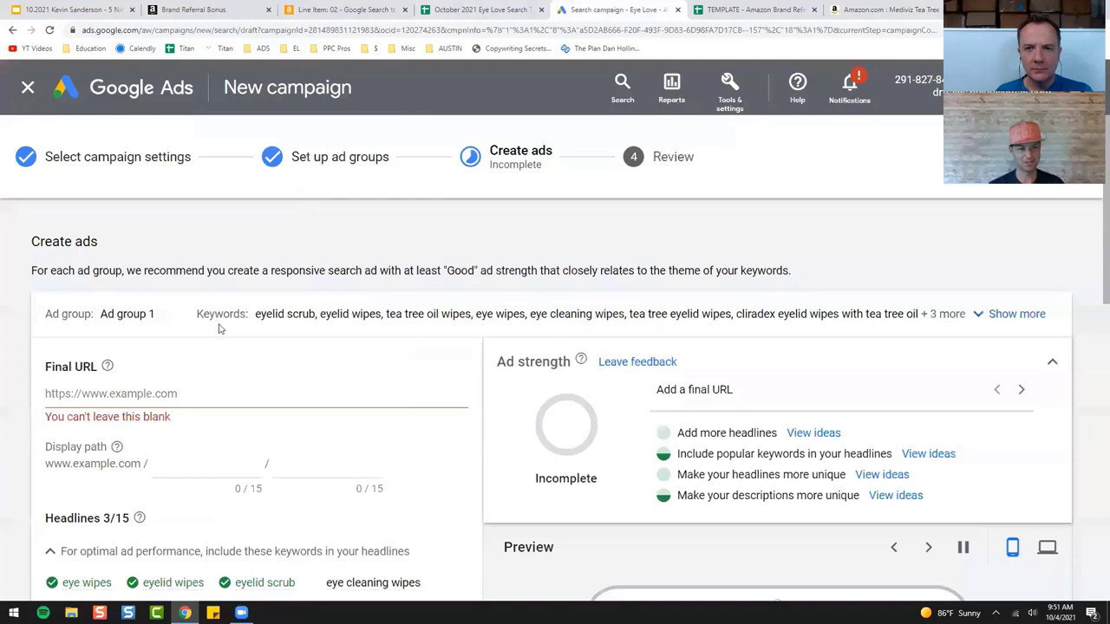
left_click(199, 393)
key("ctrl+v")
scroll(198, 390, "down", 1)
left_click(213, 380)
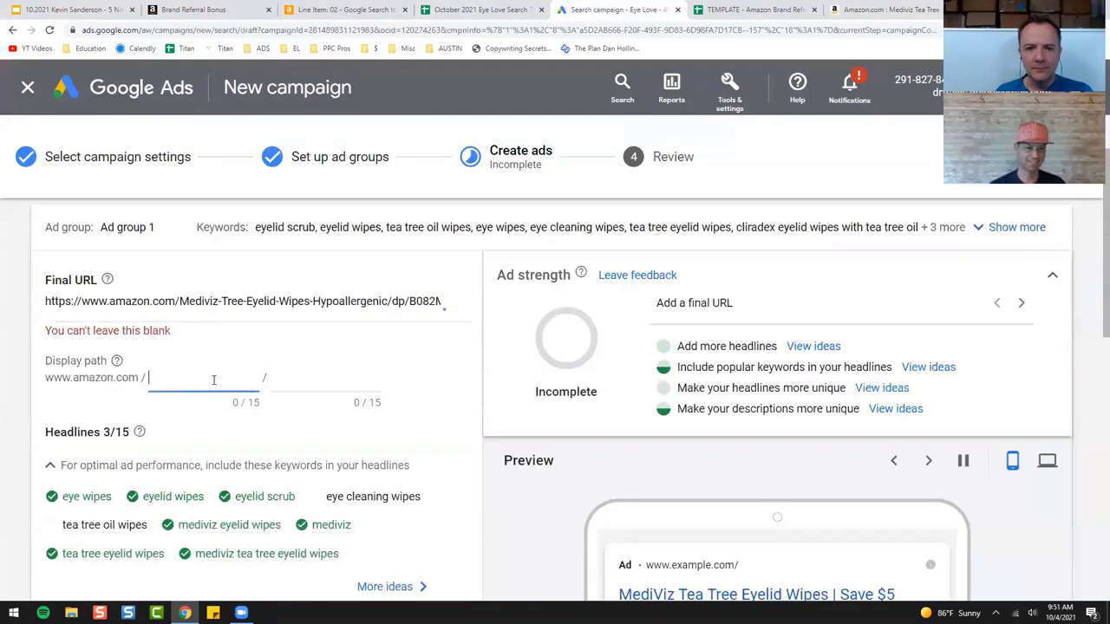
type("Eyelid Wipes")
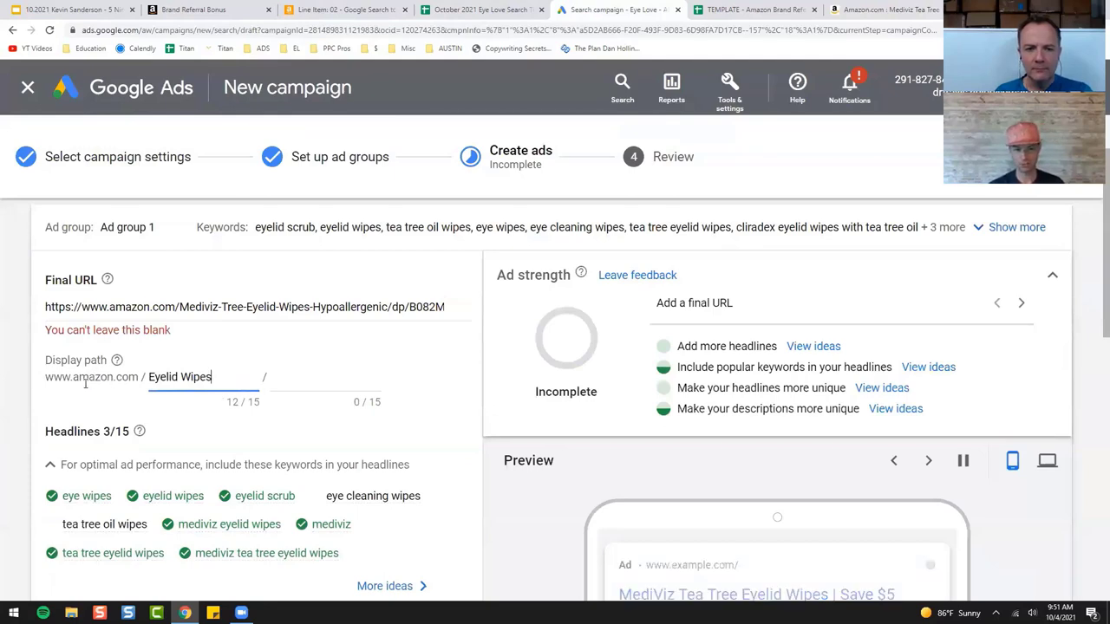
Step: Save the completed responsive search ad and publish the eyelid wipes campaign
scroll(620, 429, "down", 2)
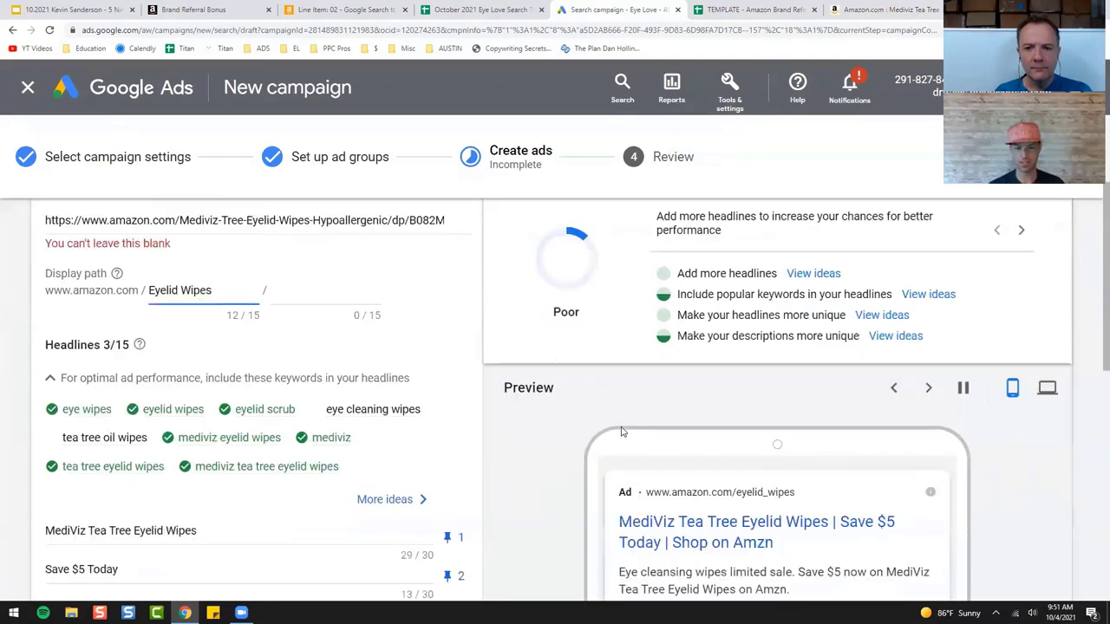
scroll(598, 445, "down", 3)
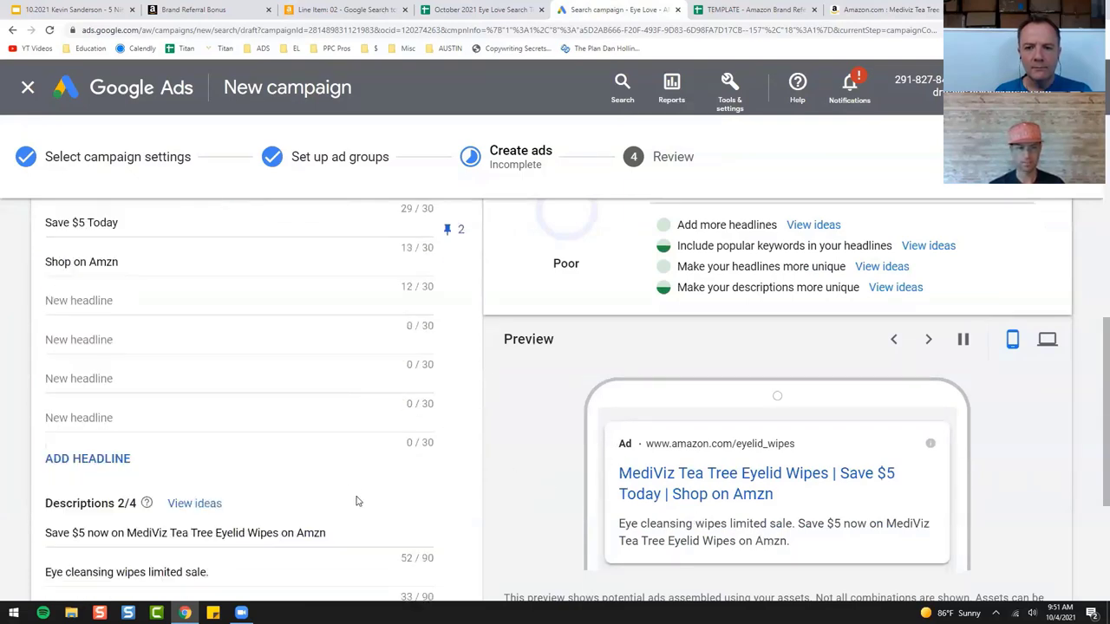
scroll(355, 490, "up", 5)
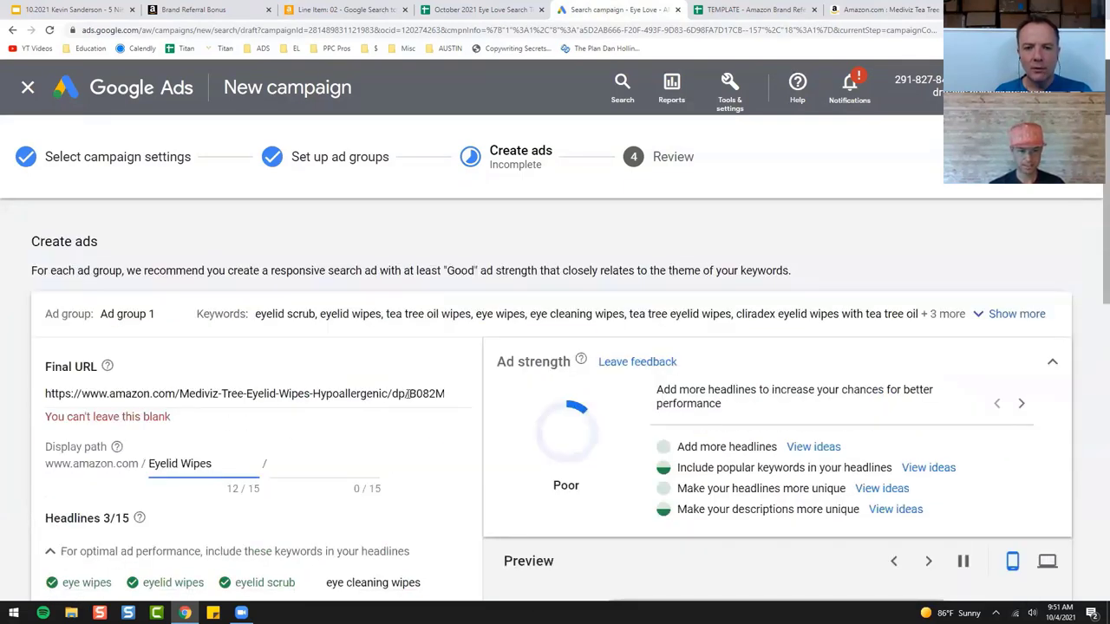
left_click_drag(313, 392, 449, 397)
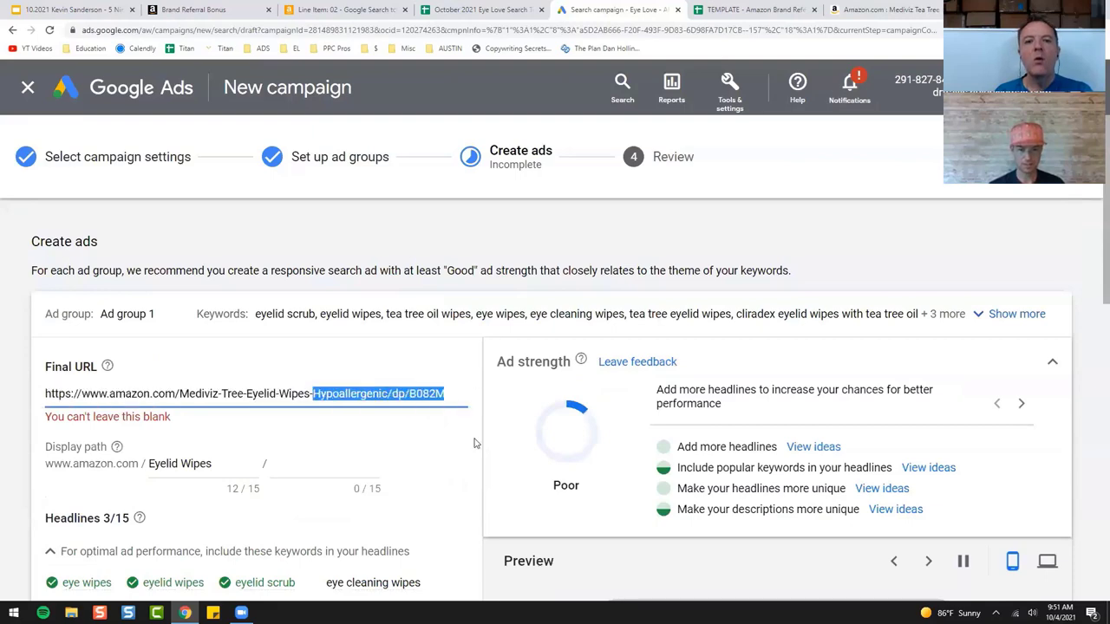
scroll(490, 492, "down", 10)
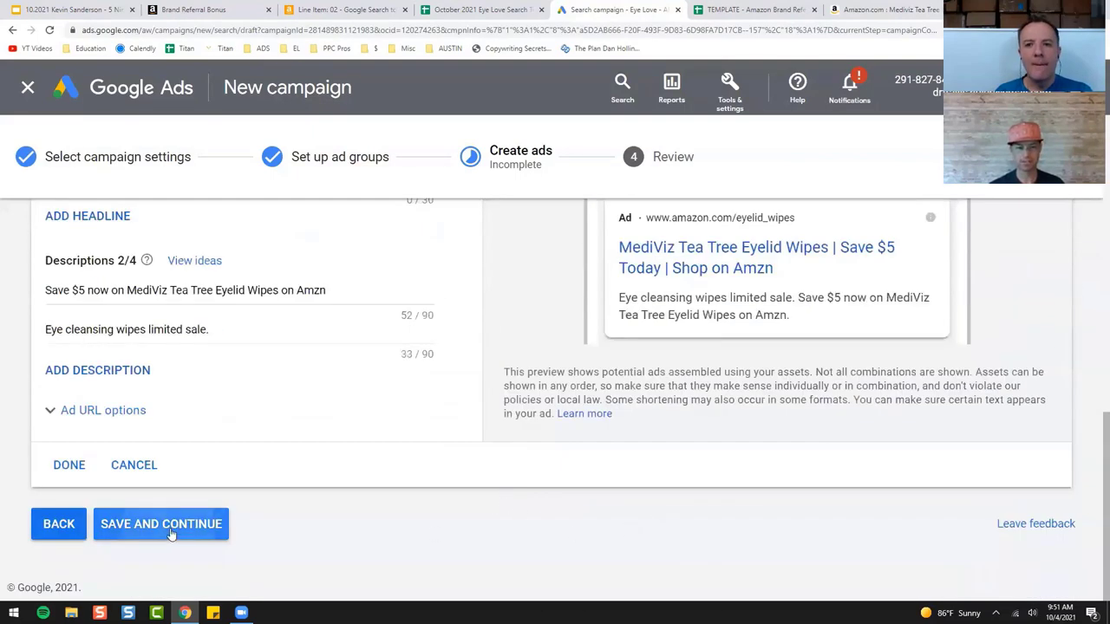
left_click(171, 524)
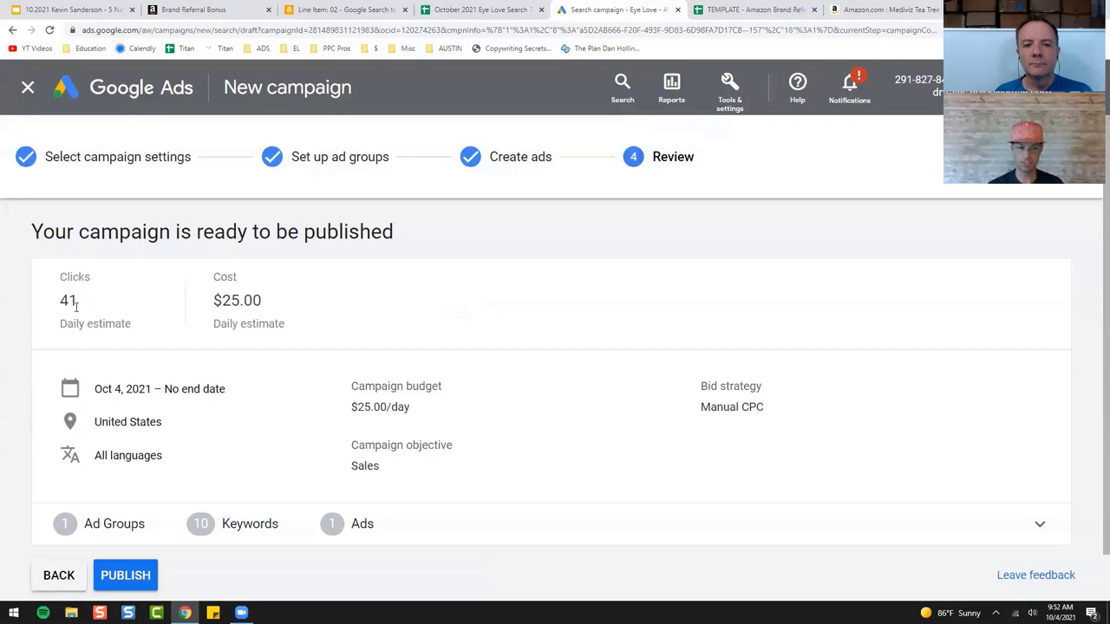
scroll(335, 369, "down", 1)
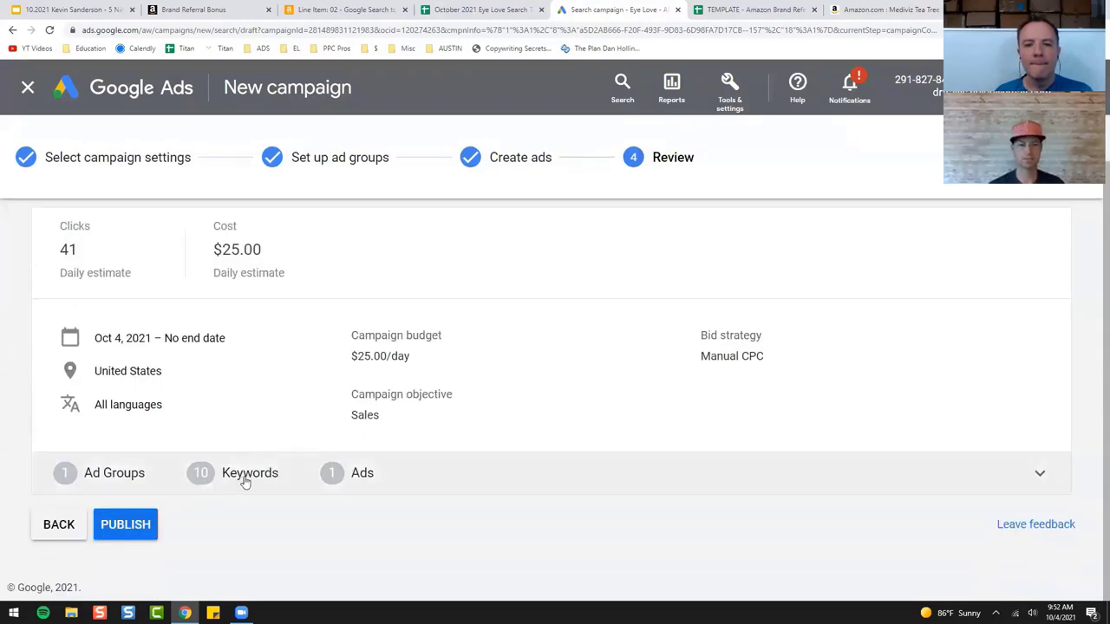
left_click(145, 527)
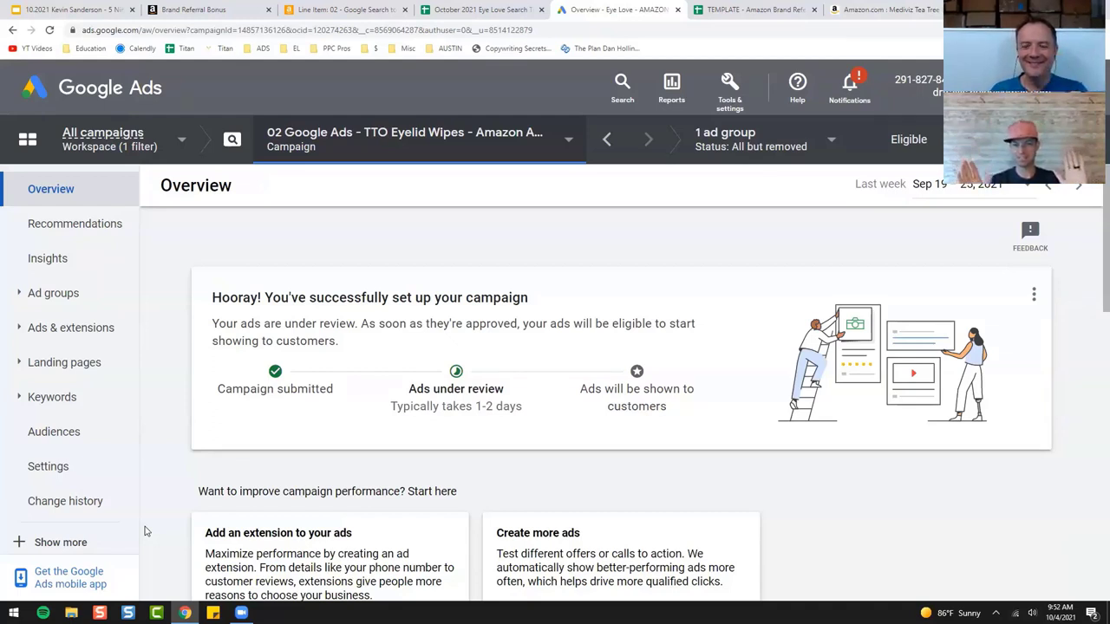
Step: Switch to the Brand Referral Bonus template and enter sample figures in column C: 50 for Google Adwords Spend, 100 for Revenue with Amazon Attribution
left_click(758, 9)
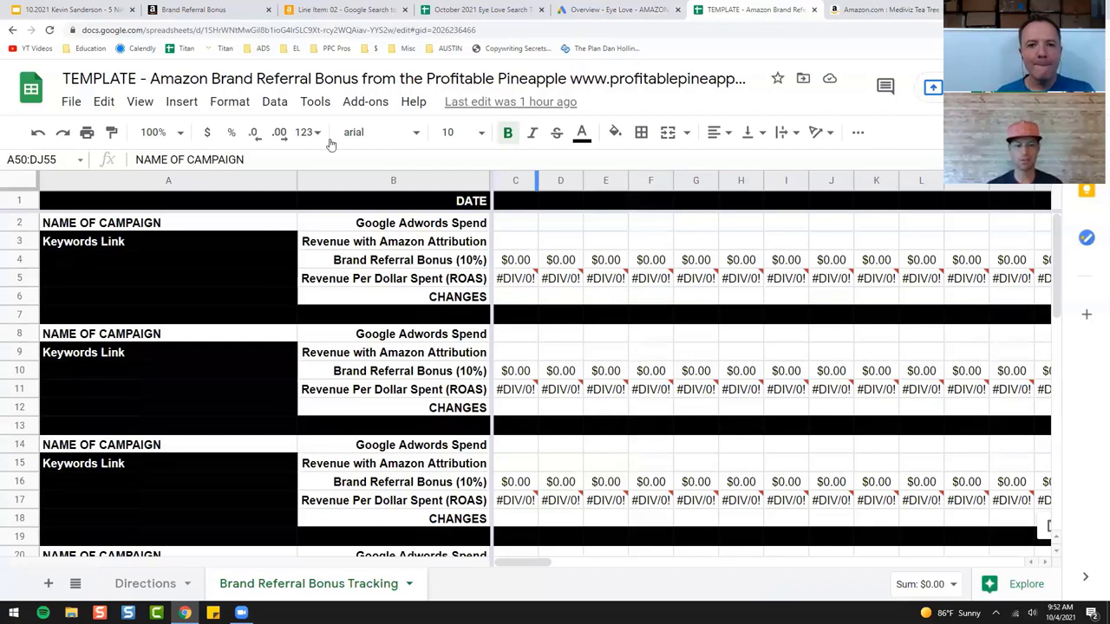
left_click(74, 102)
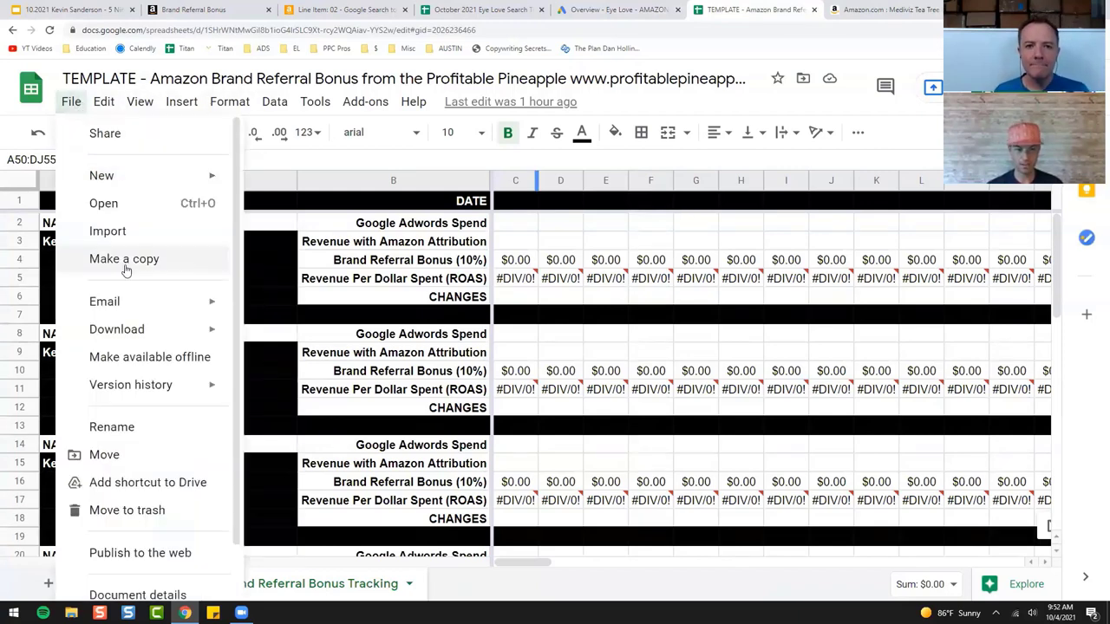
left_click(691, 299)
left_click(521, 227)
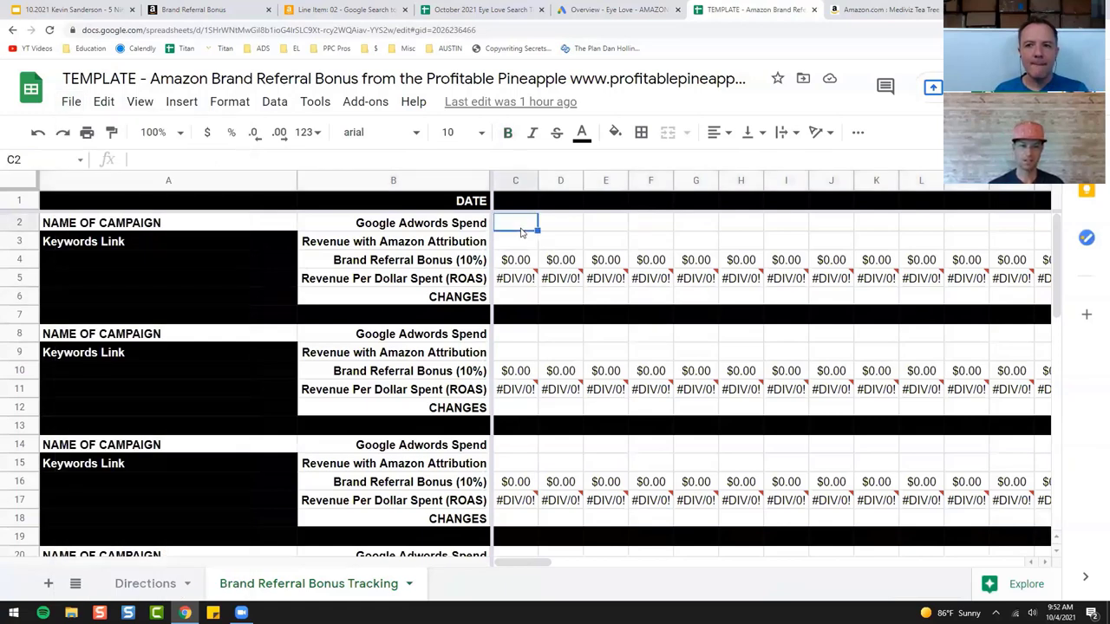
type("50")
key("Tab")
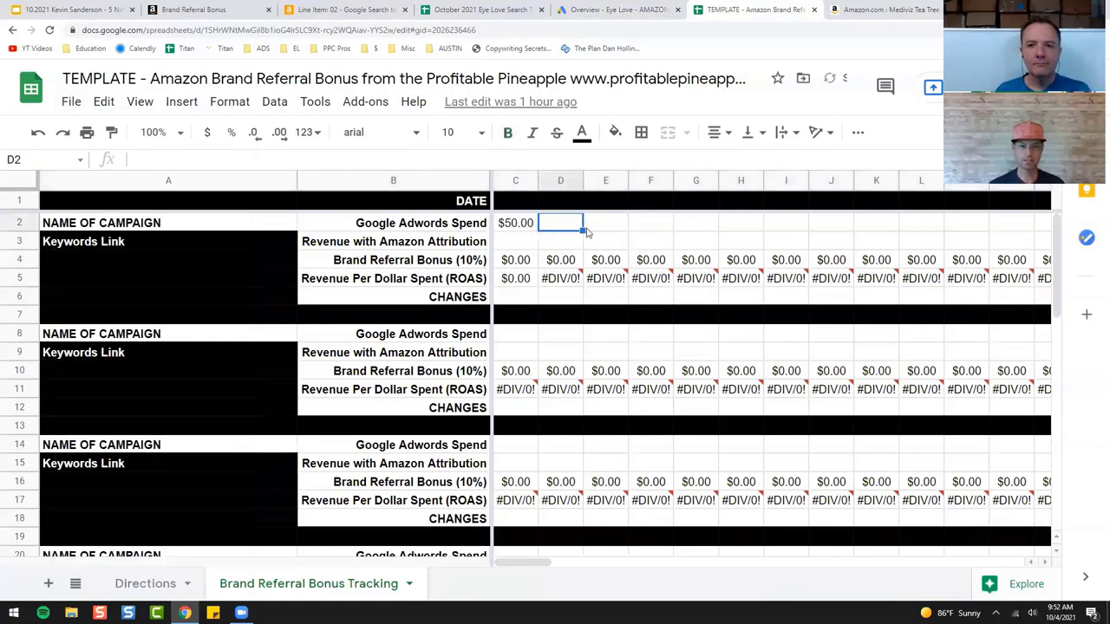
key("Down")
key("Left")
type("100")
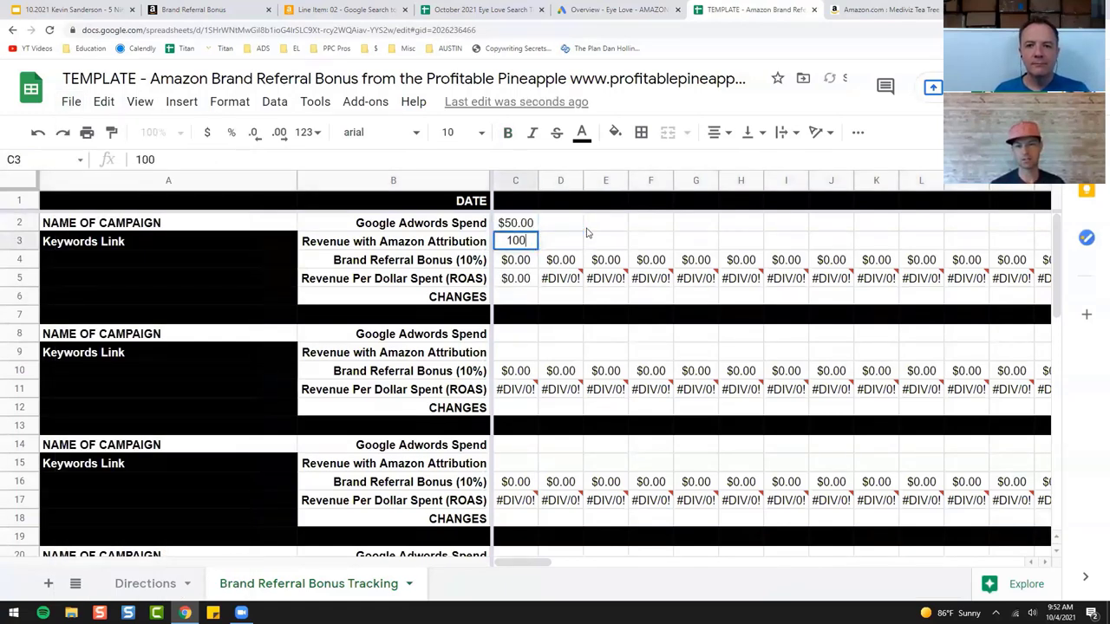
key("Return")
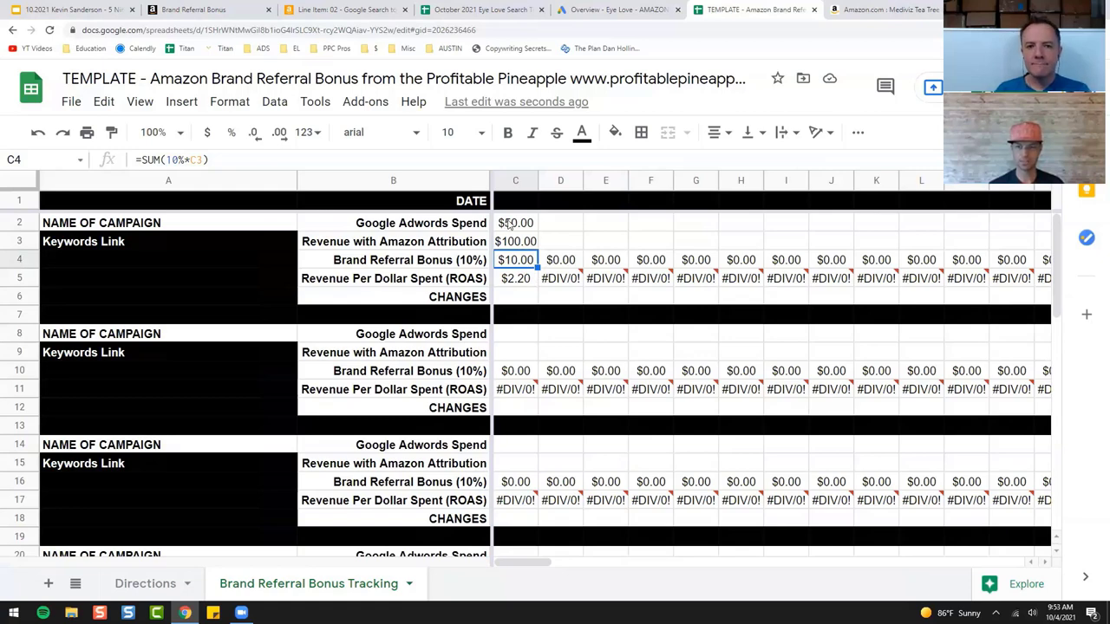
Step: Inspect the first campaign's Revenue Per Dollar Spent formula and compute 1/2.2 in Calculator, closing it when done
left_click(515, 278)
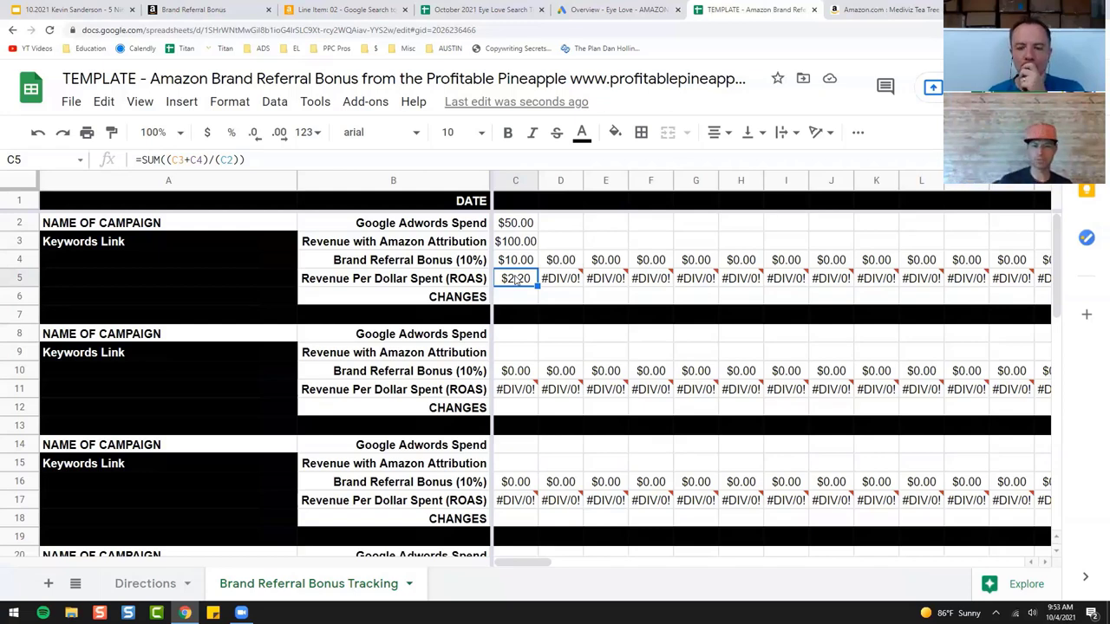
key("super")
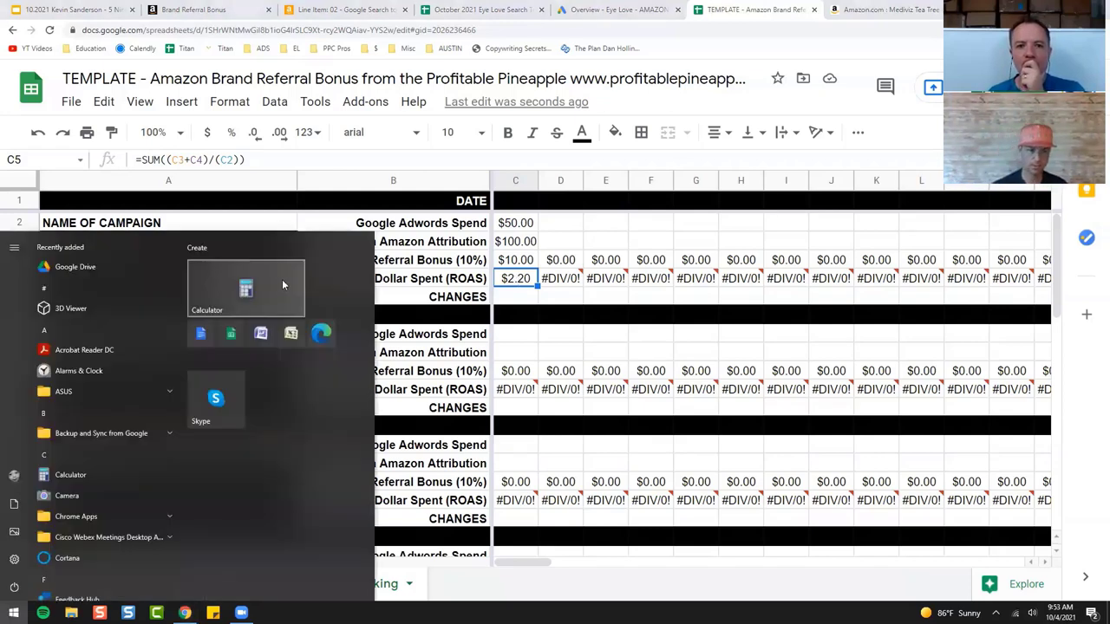
left_click(282, 279)
type("1/2.2")
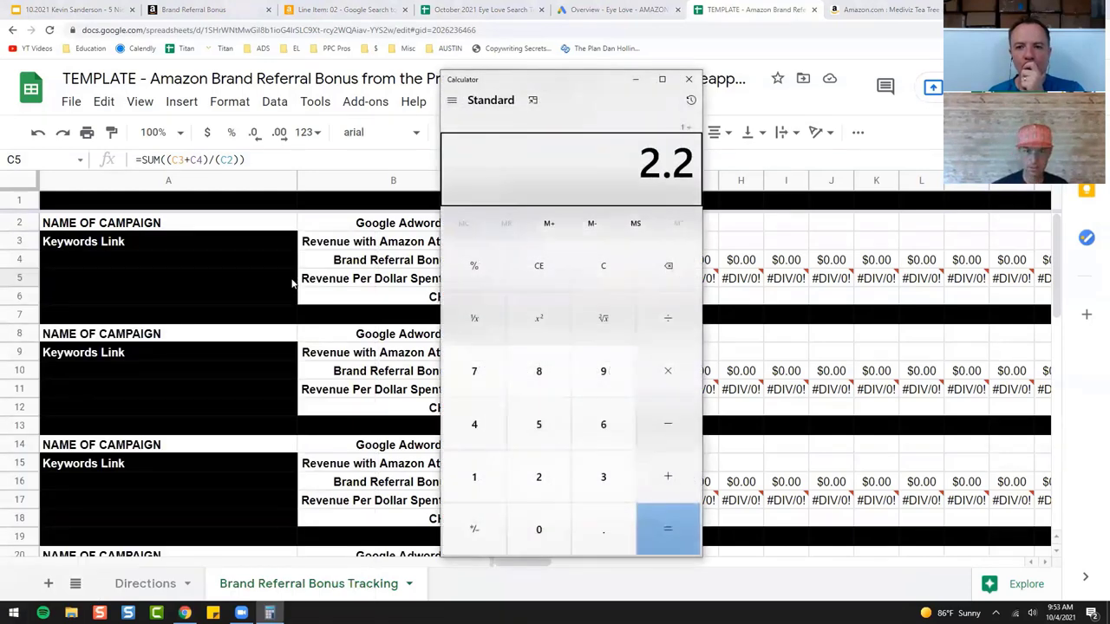
key("Return")
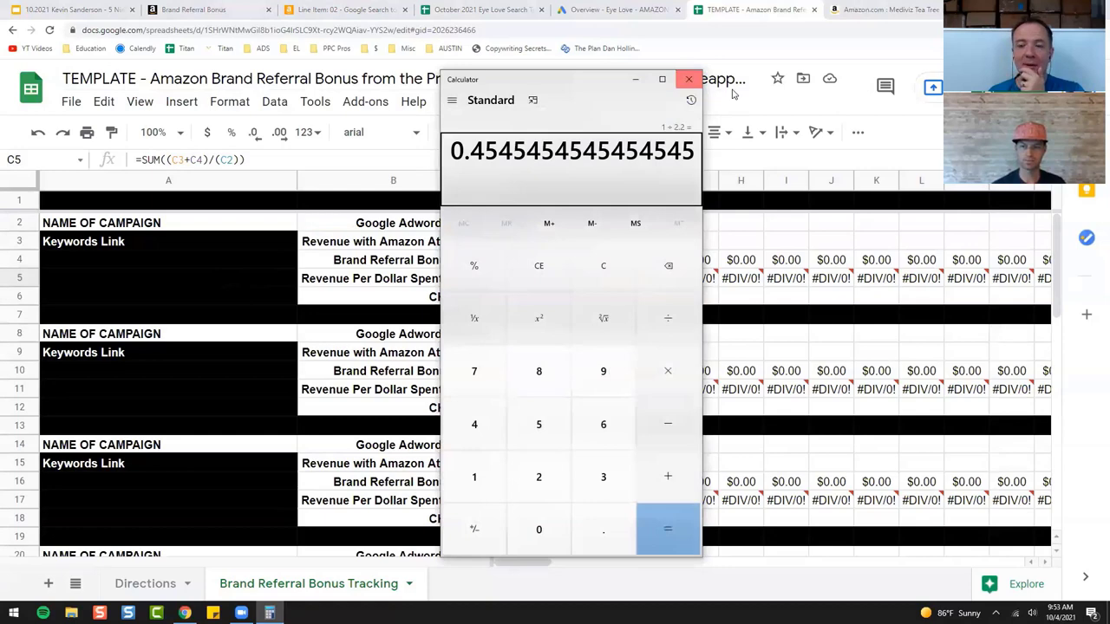
left_click(688, 79)
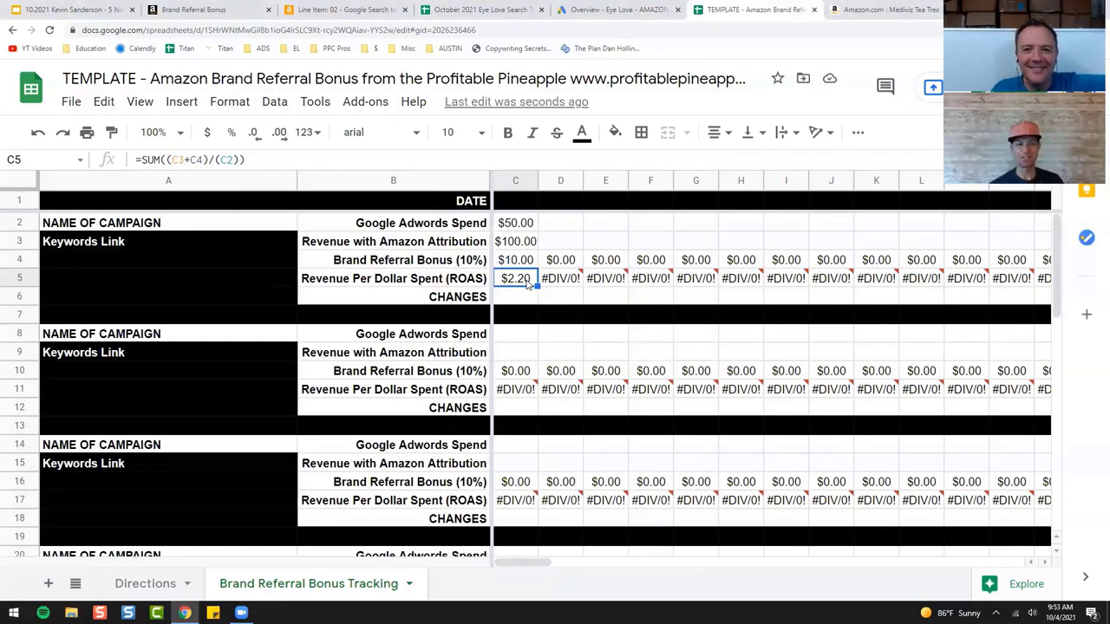
Step: Clear the sample spend and revenue values from the first campaign block in column C
left_click_drag(529, 242, 529, 225)
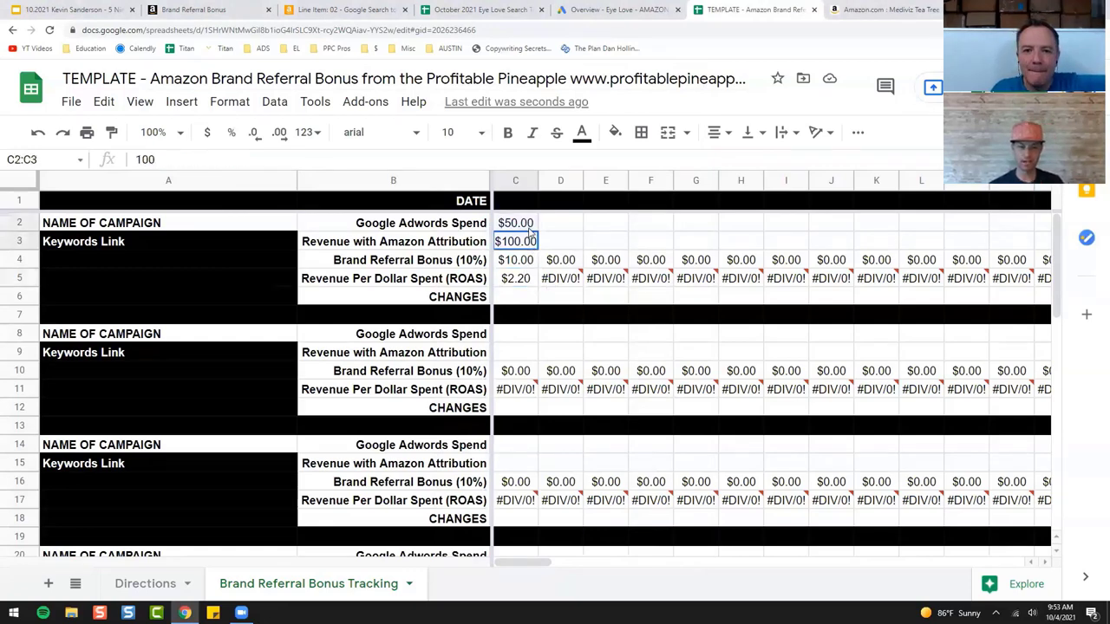
key("Delete")
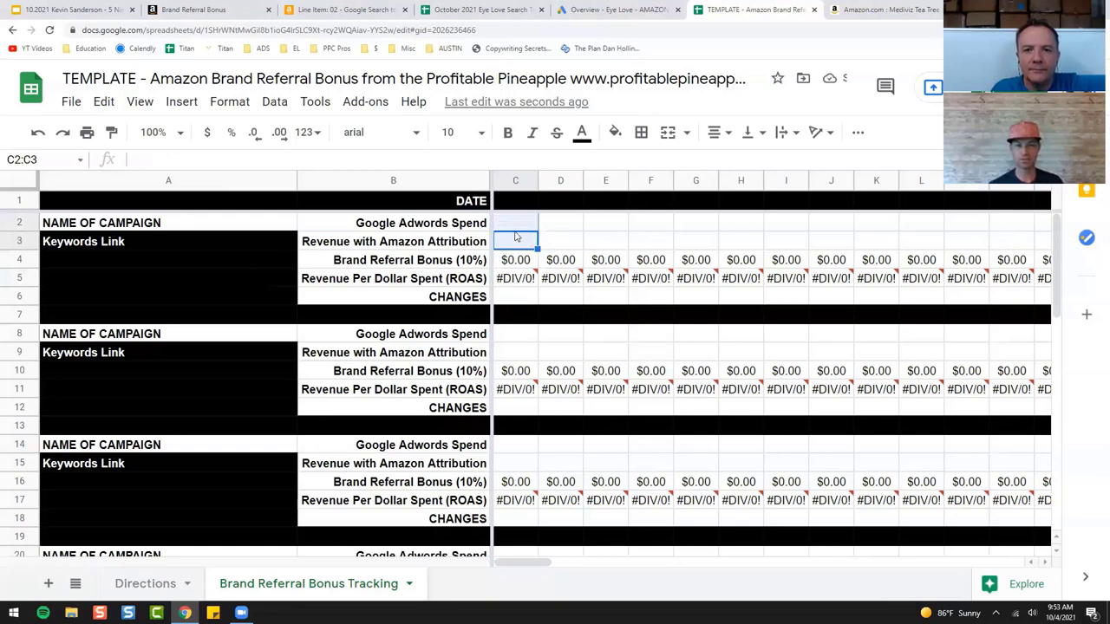
Step: Switch to Google Ads and show the list of all campaigns for last week (Sun – Sat)
left_click(601, 12)
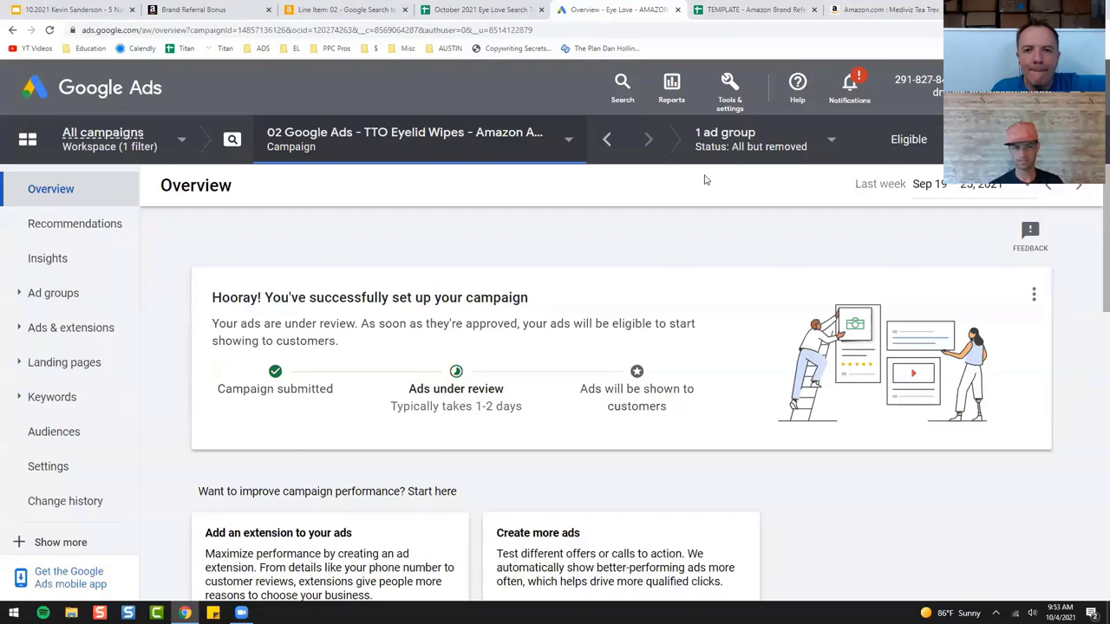
left_click(95, 148)
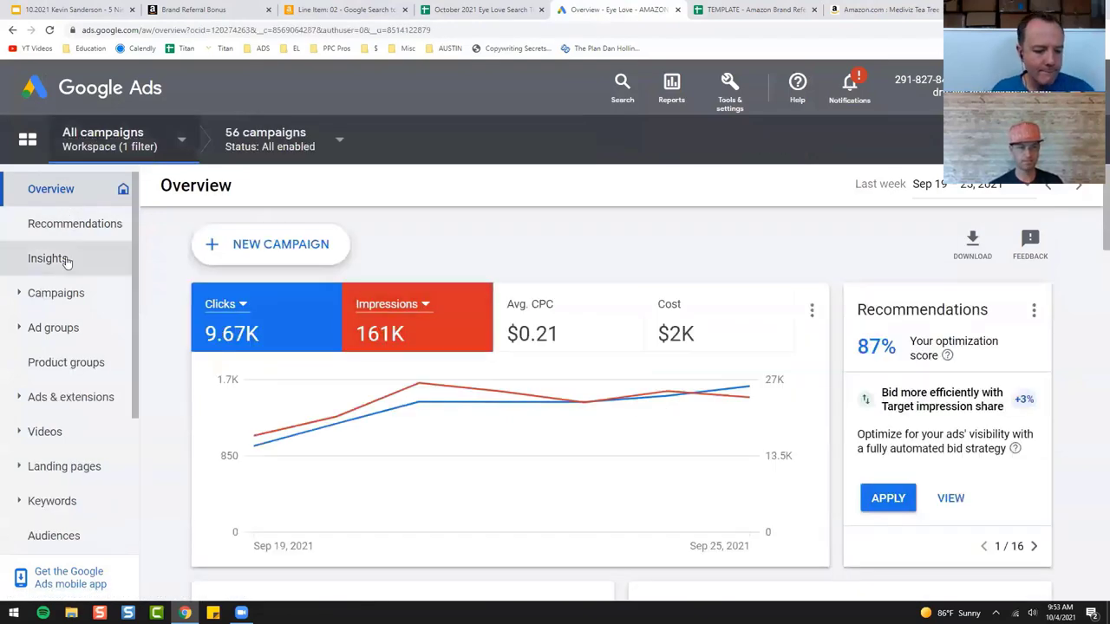
left_click(55, 293)
left_click(75, 326)
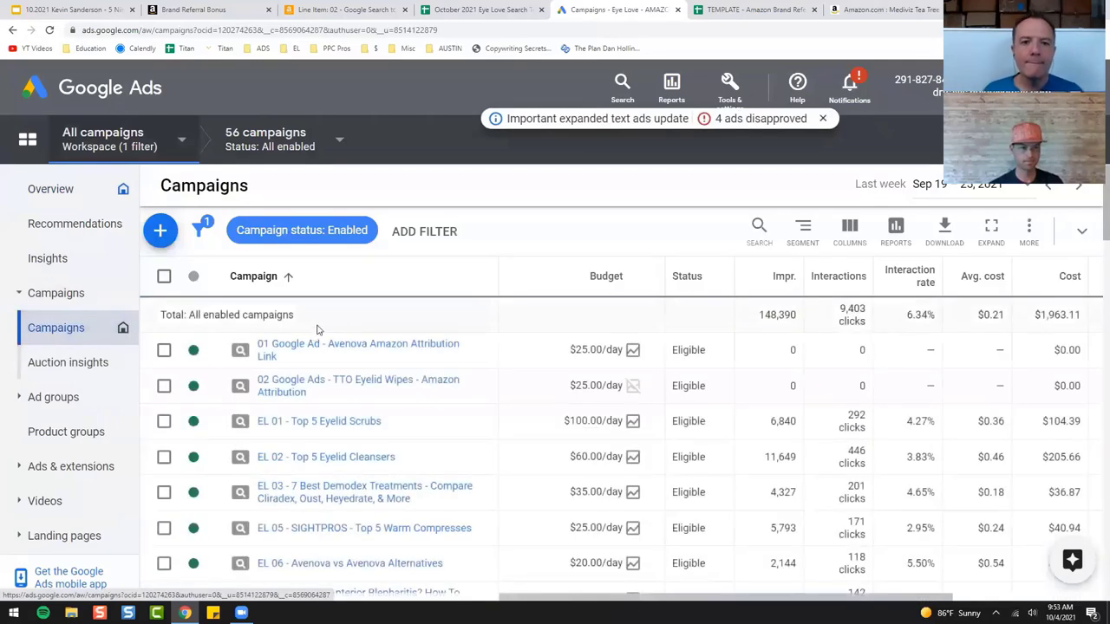
left_click(925, 187)
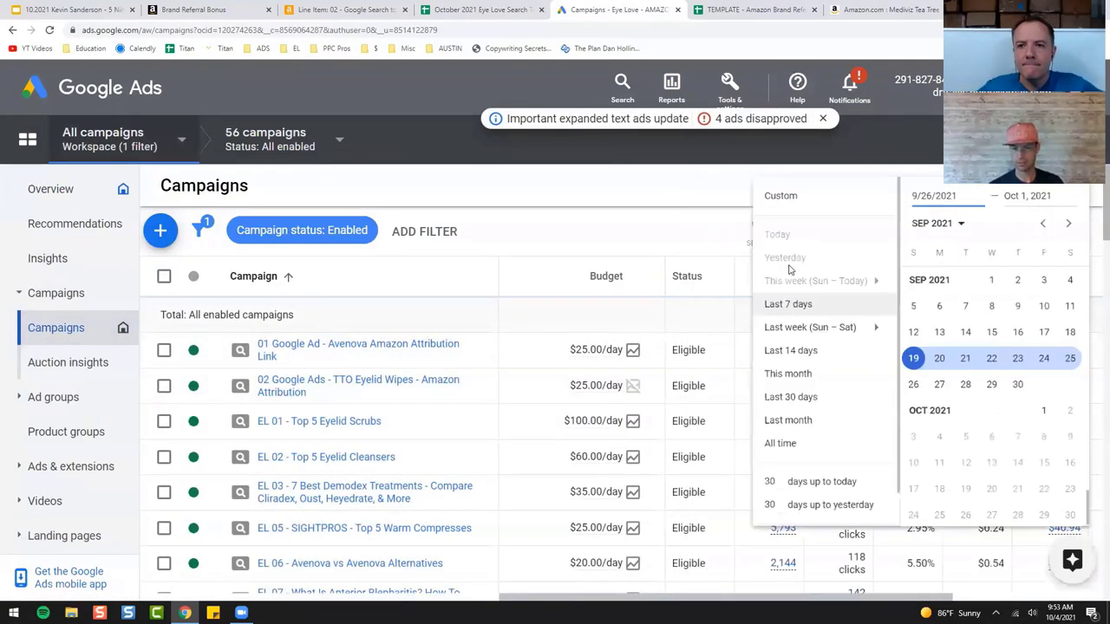
left_click(794, 327)
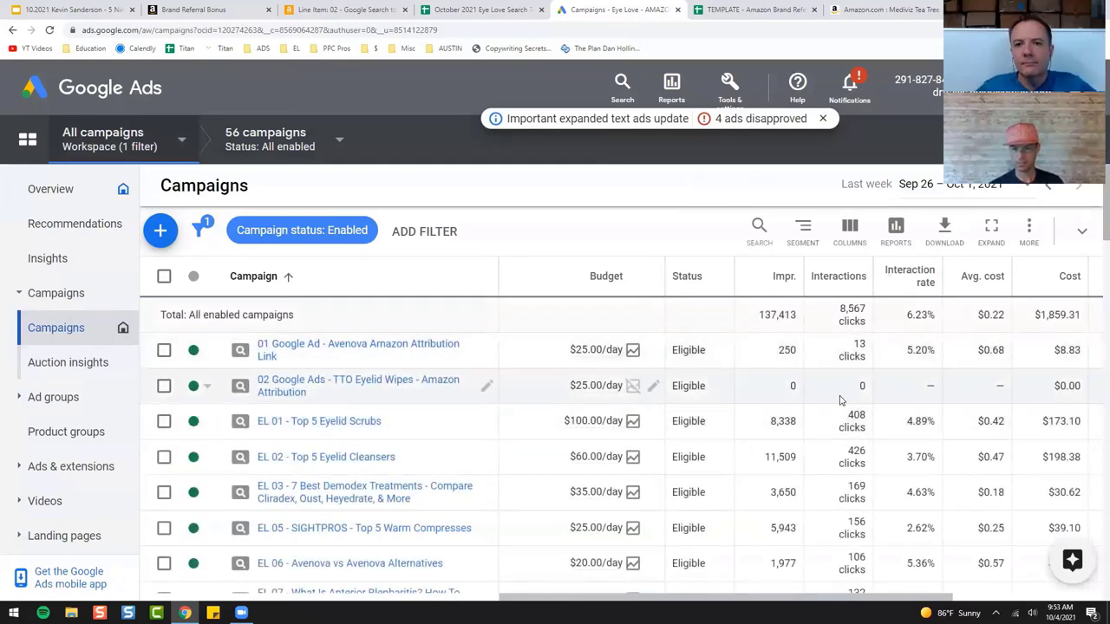
Step: Switch to Amazon Attribution and view the advertiser's orders for last week (Sun - Sat), sorted by product sales from highest to lowest
left_click(357, 9)
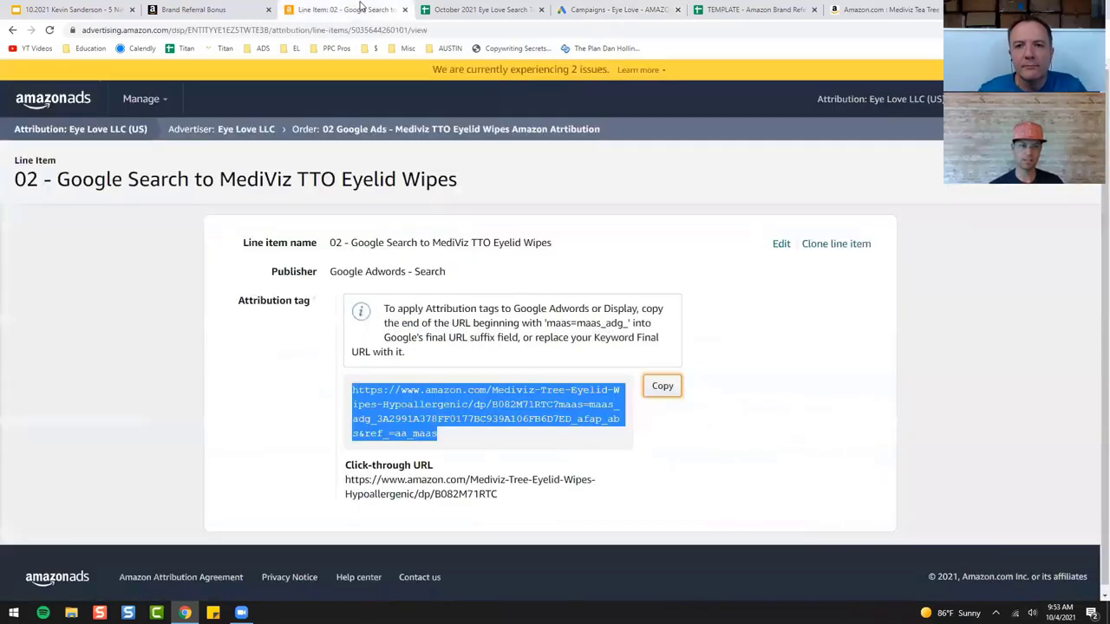
scroll(778, 458, "down", 1)
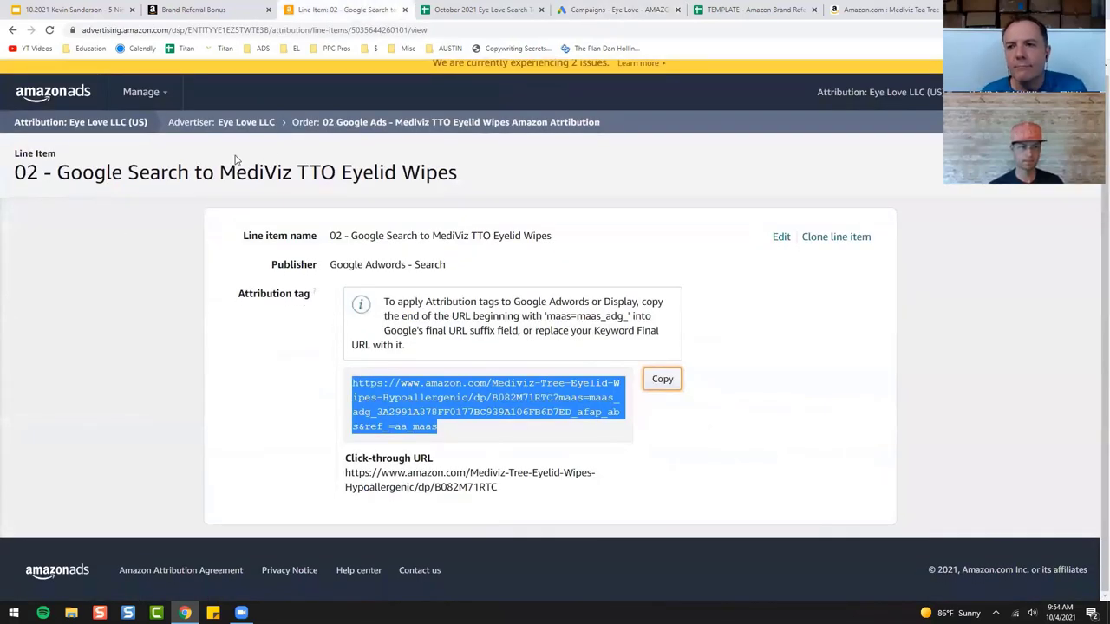
left_click(246, 122)
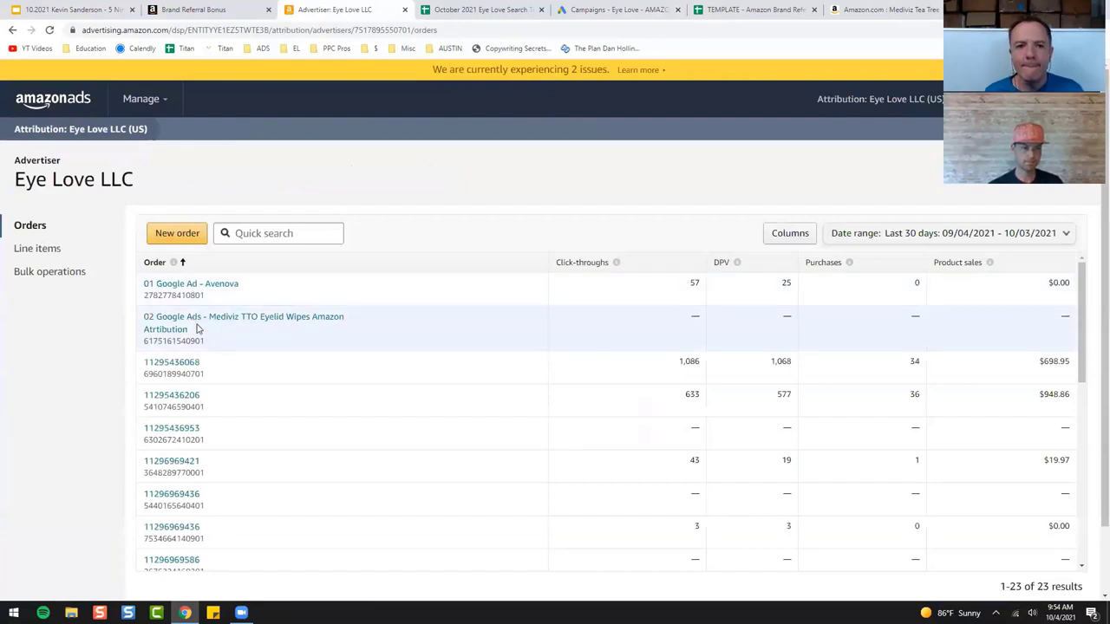
left_click(984, 239)
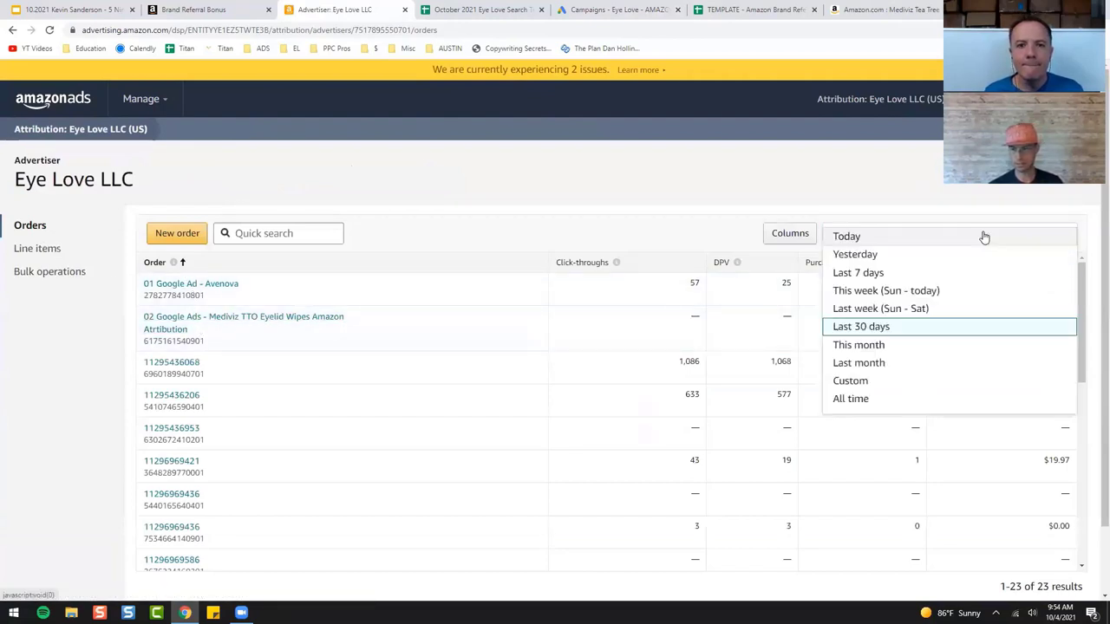
left_click(875, 309)
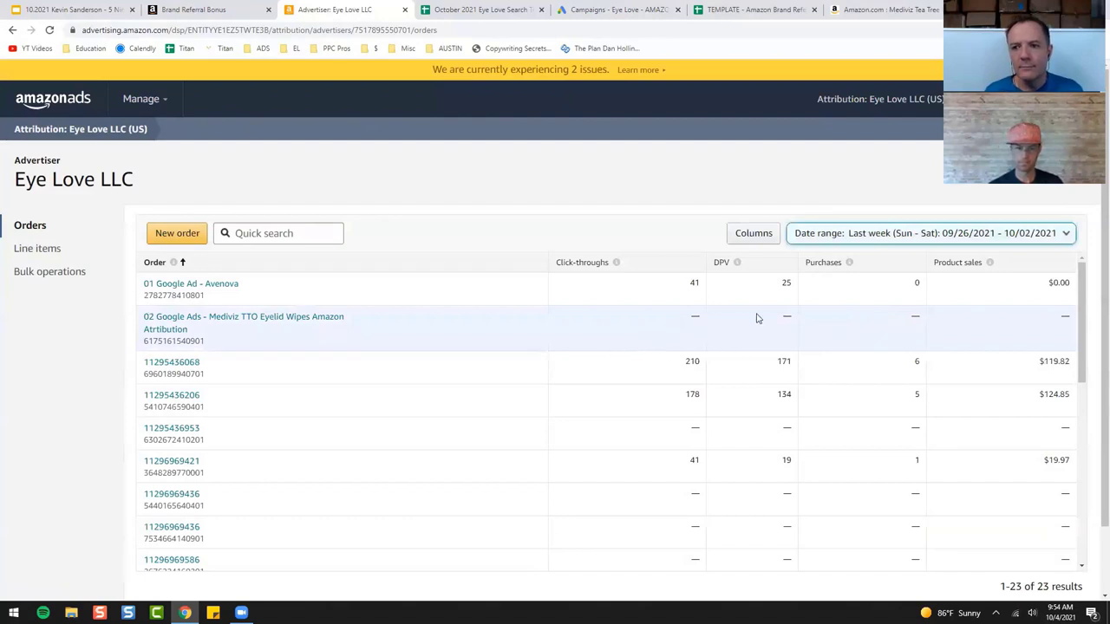
left_click(968, 269)
left_click(968, 269)
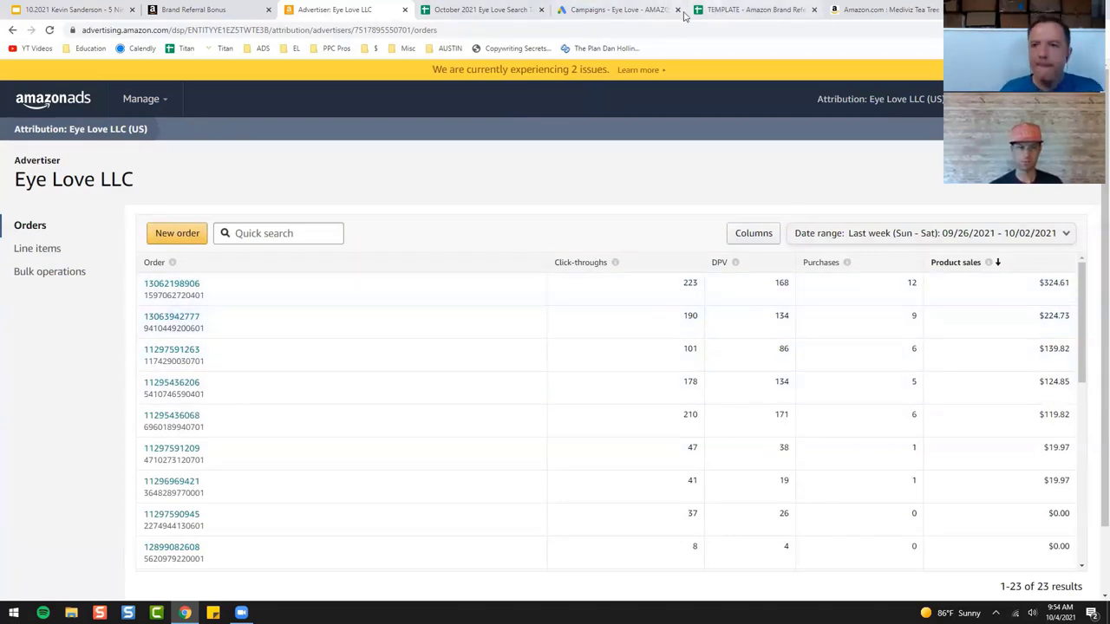
Step: Match the template's attribution revenue and Google Adwords Spend rows to their sources, checking the campaign costs in Google Ads
left_click(754, 8)
left_click(361, 246)
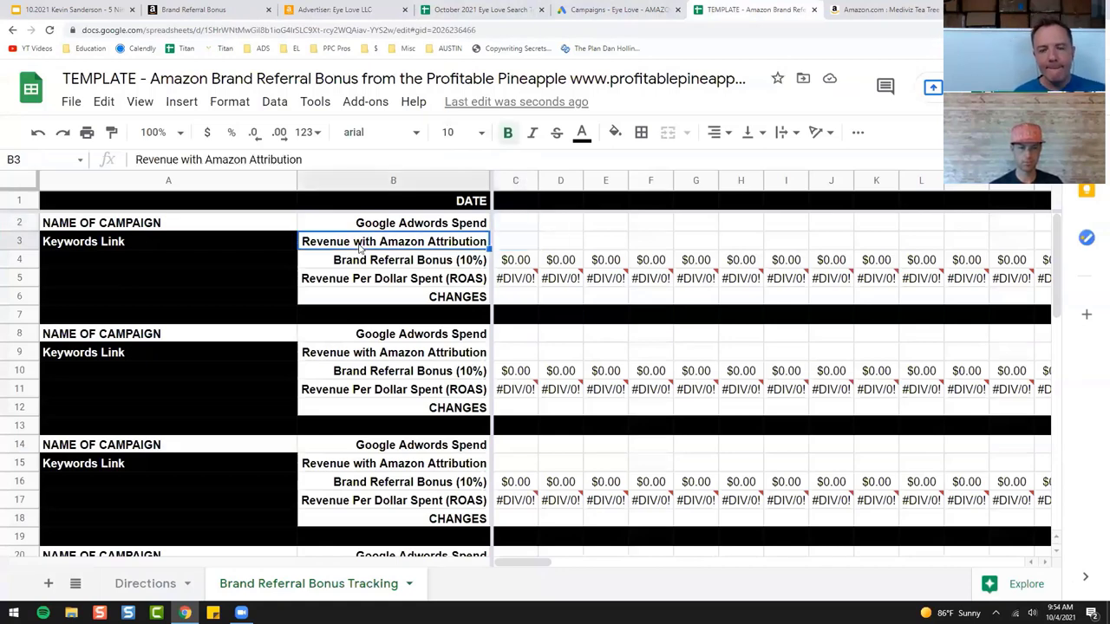
left_click(625, 10)
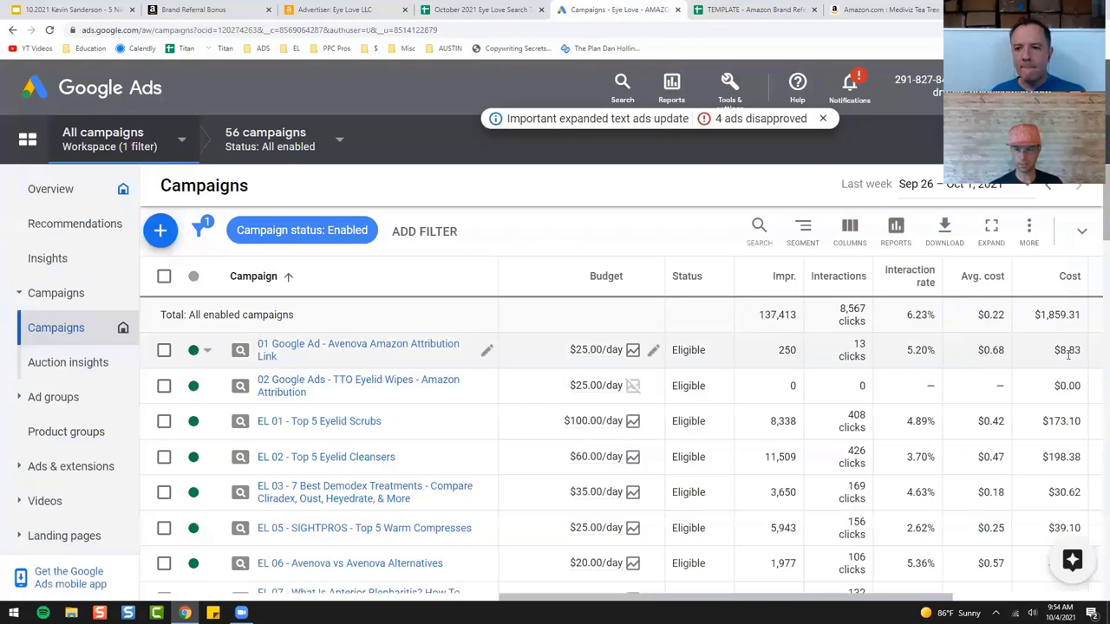
left_click(739, 7)
left_click(510, 228)
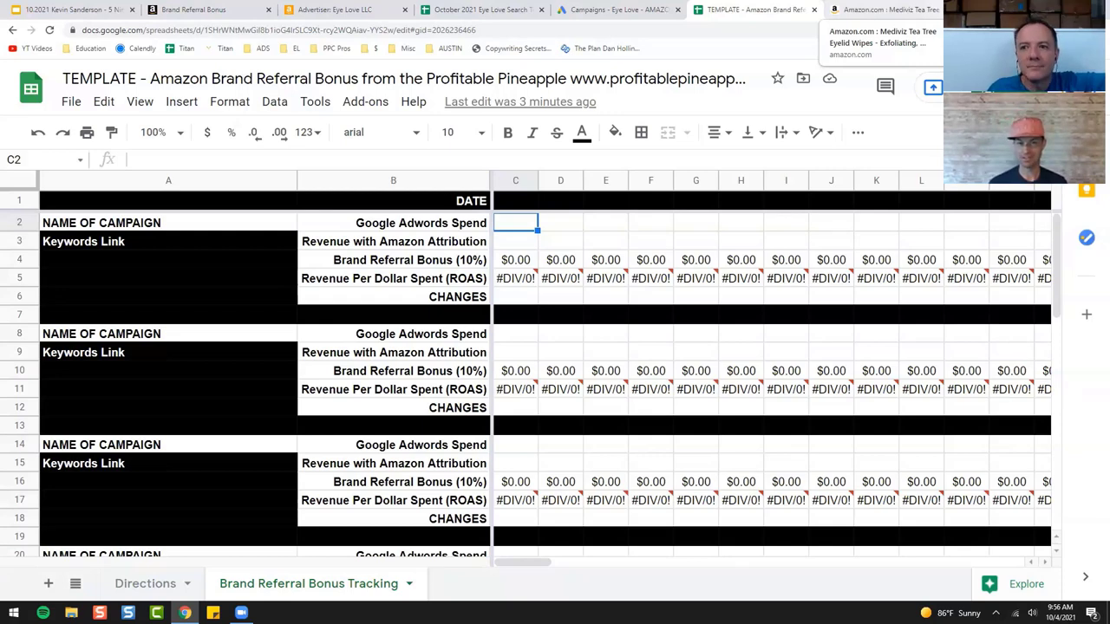
Step: Close the Amazon product page, tracking template, Google Ads, search term report and Amazon Attribution pages
left_click(936, 8)
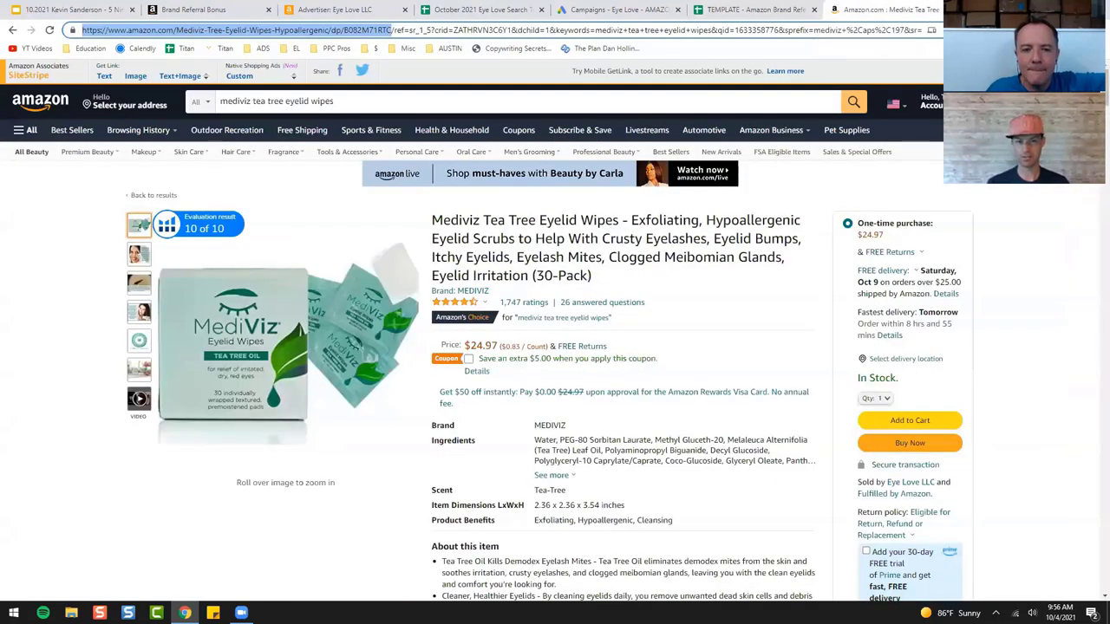
left_click(934, 9)
left_click(824, 11)
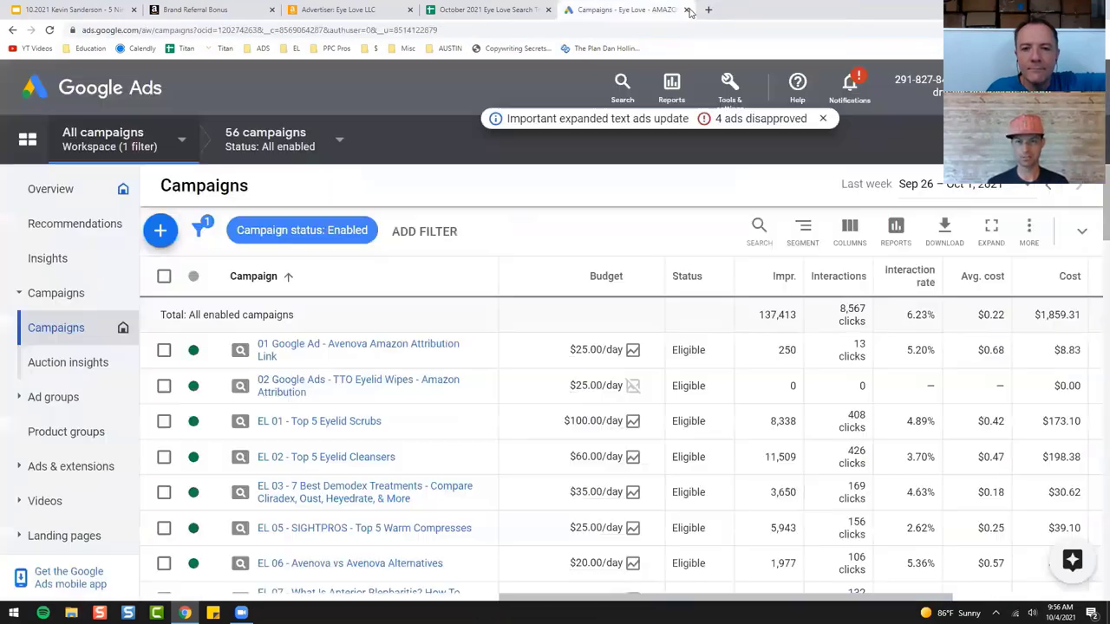
left_click(687, 9)
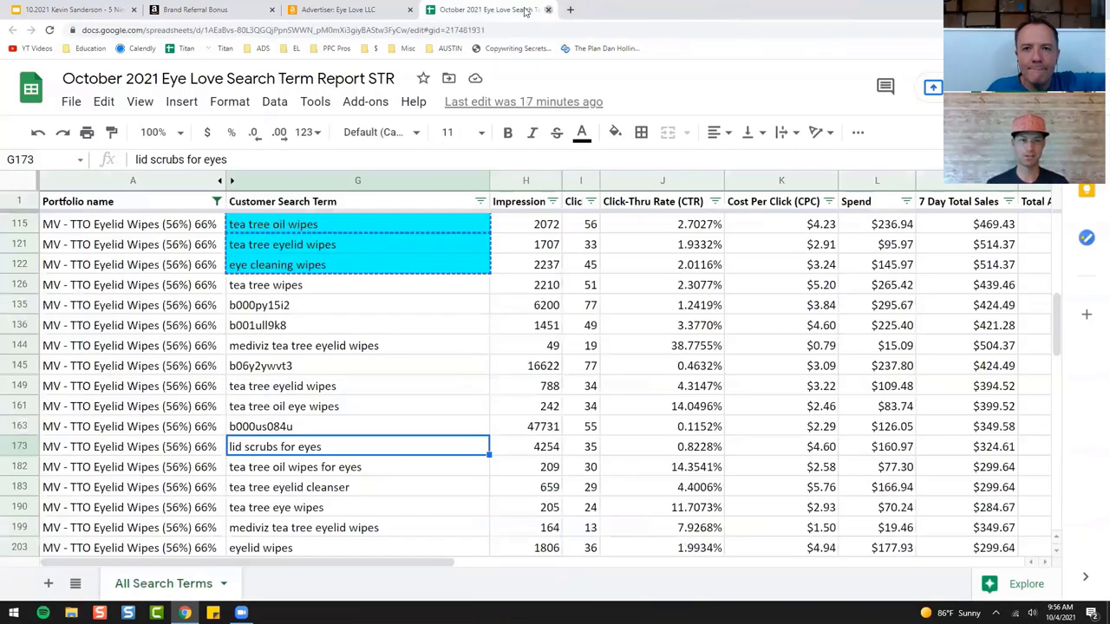
left_click(547, 9)
left_click(410, 9)
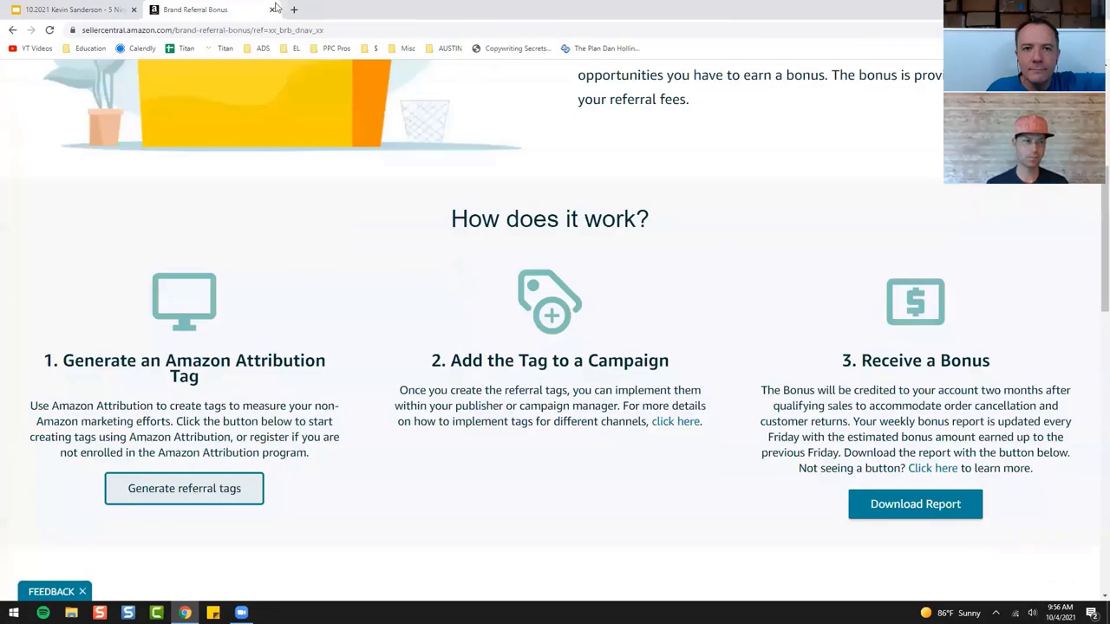
Step: Switch to the Google Slides deck, present it from the Action Items slide and advance to the Recap slide
left_click(70, 10)
left_click(140, 101)
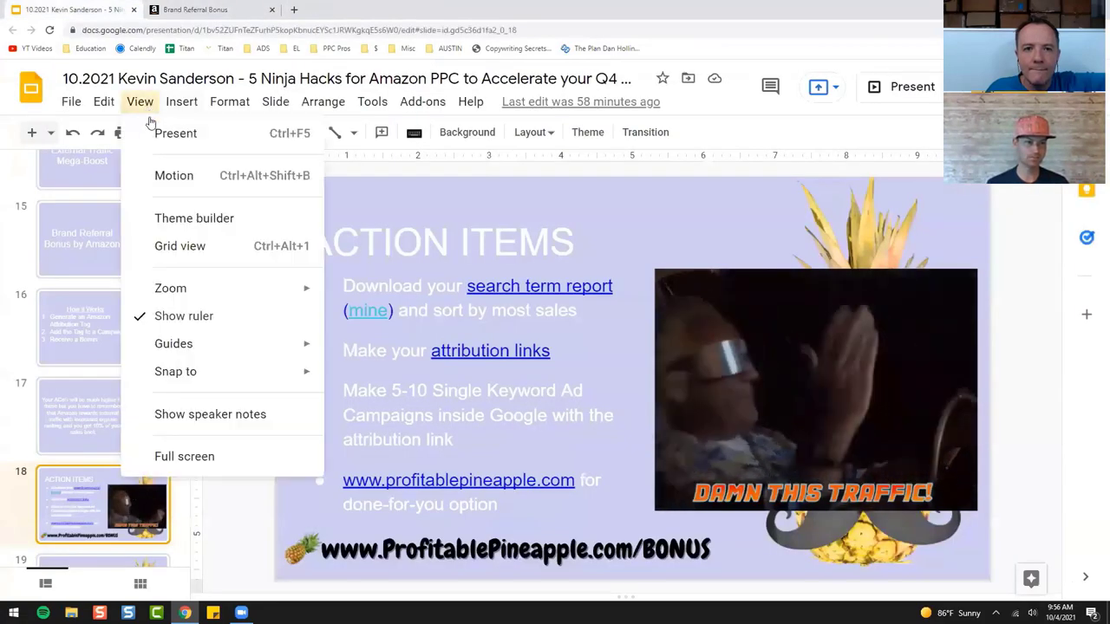
left_click(157, 135)
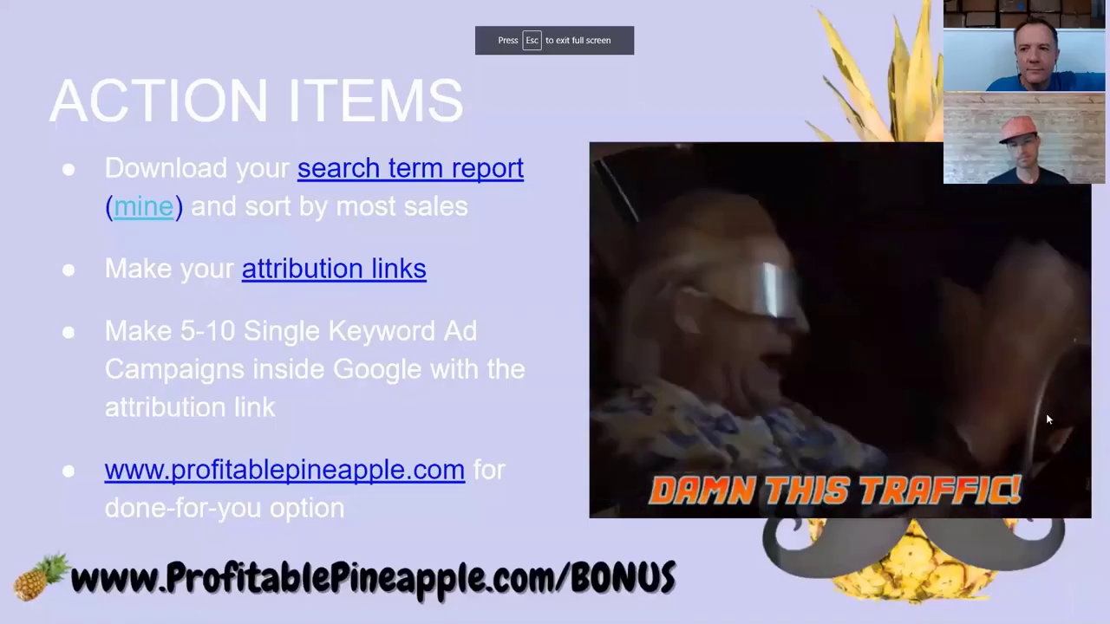
key("Right")
key("Right")
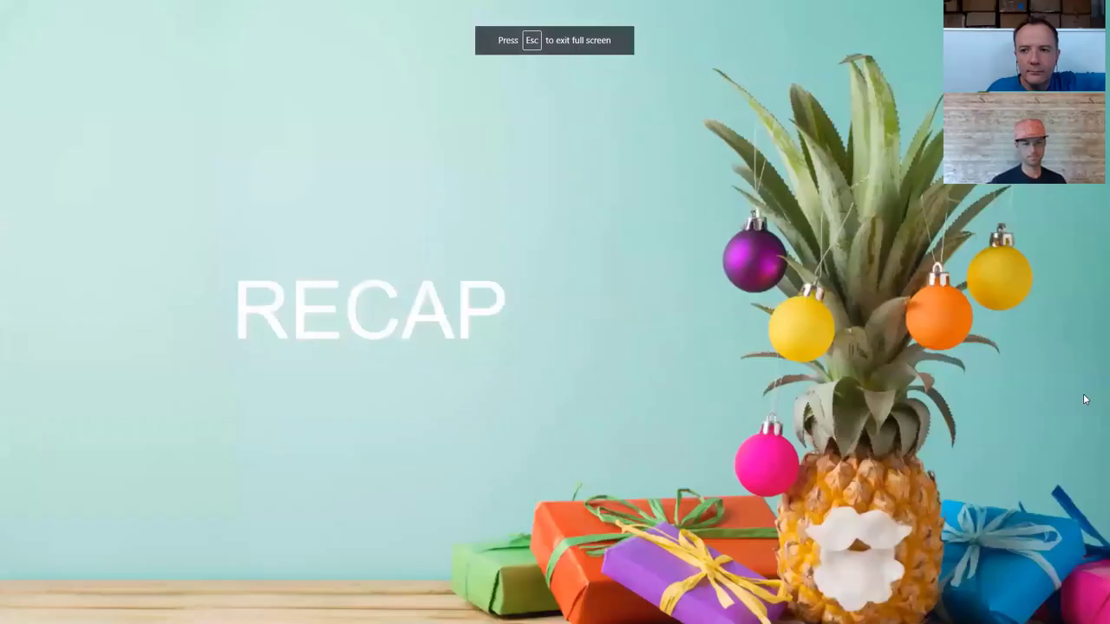
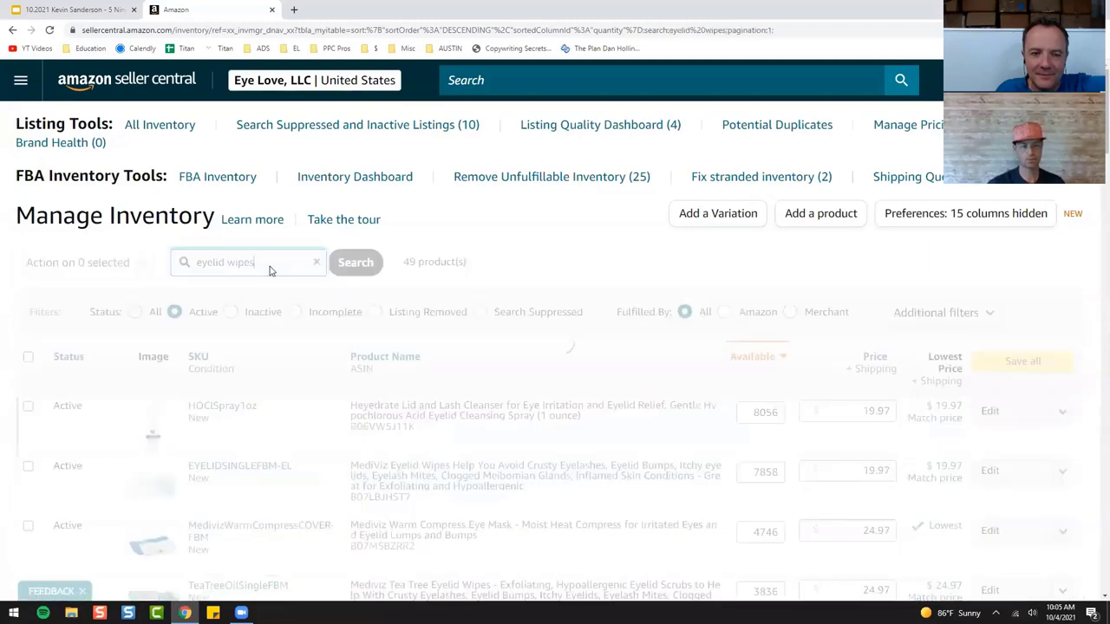
Step: Look through the eyelid wipes inventory results and view the Amazon page of the Mediviz Tea Tree Eyelid Wipes 30-pack
scroll(413, 246, "down", 2)
scroll(15, 319, "down", 2)
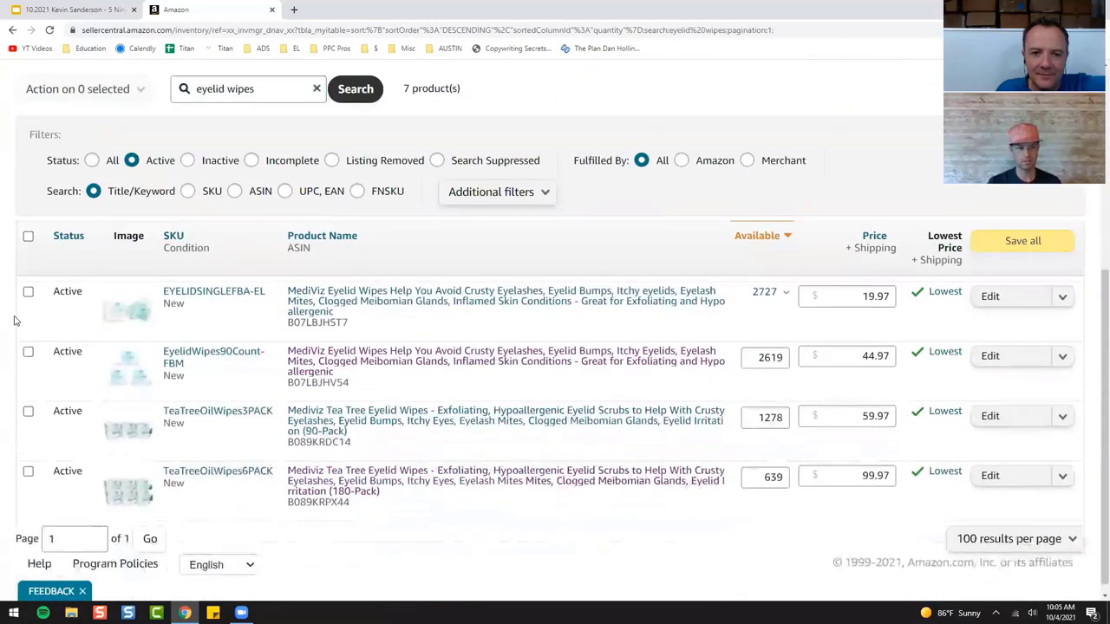
scroll(130, 329, "up", 2)
left_click(329, 291)
left_click(196, 7)
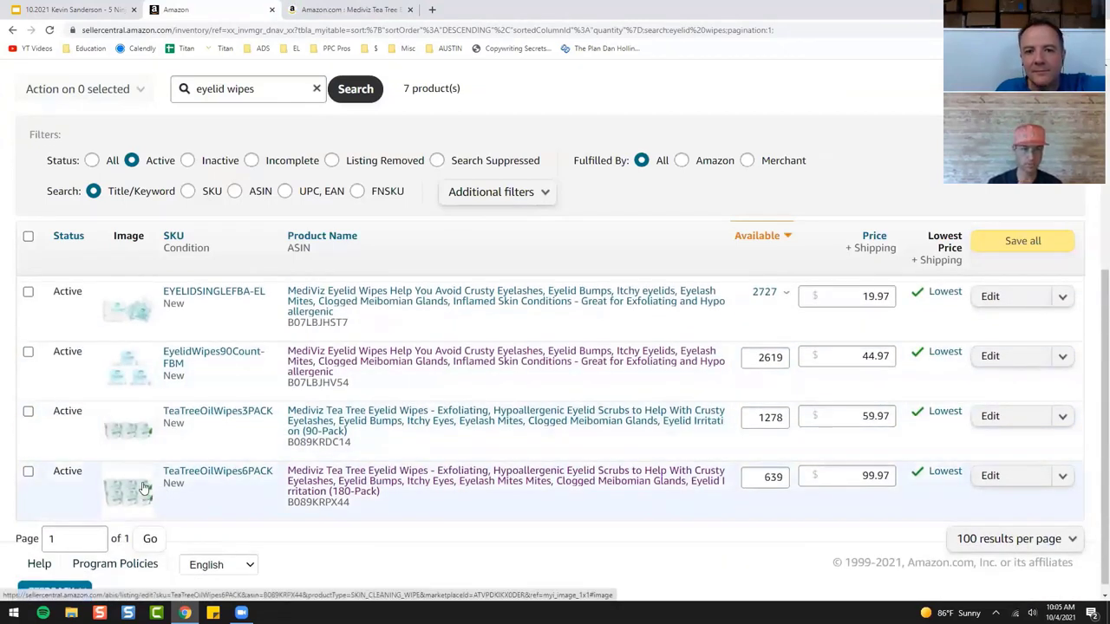
left_click(340, 10)
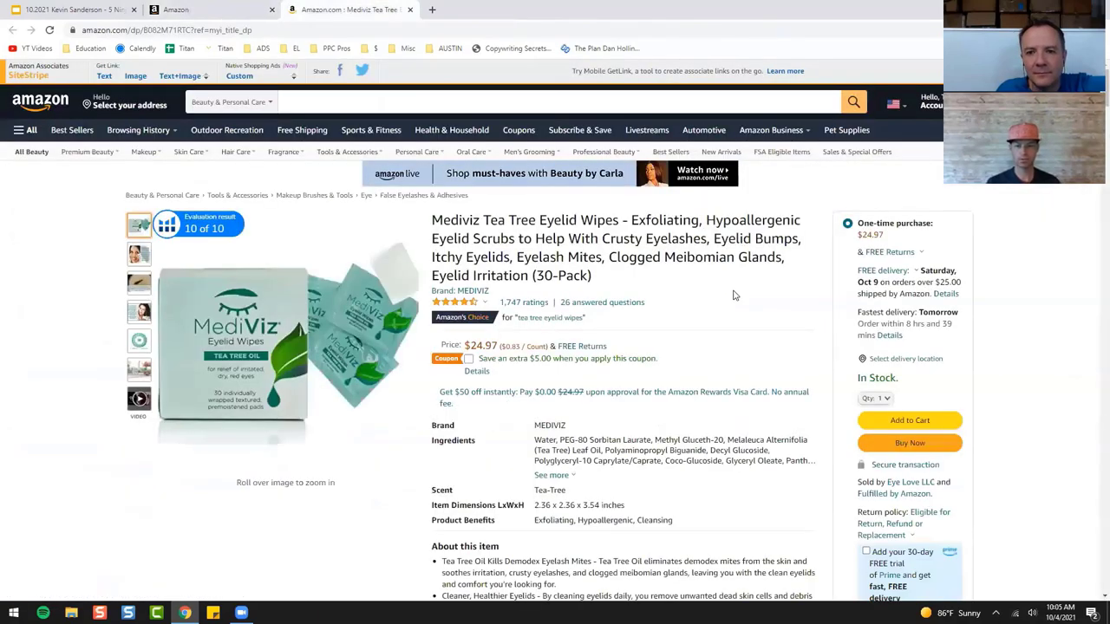
Step: Examine the 30-pack listing's sponsored placements, frequently bought together items and related product rows for own and competing products
scroll(800, 374, "down", 5)
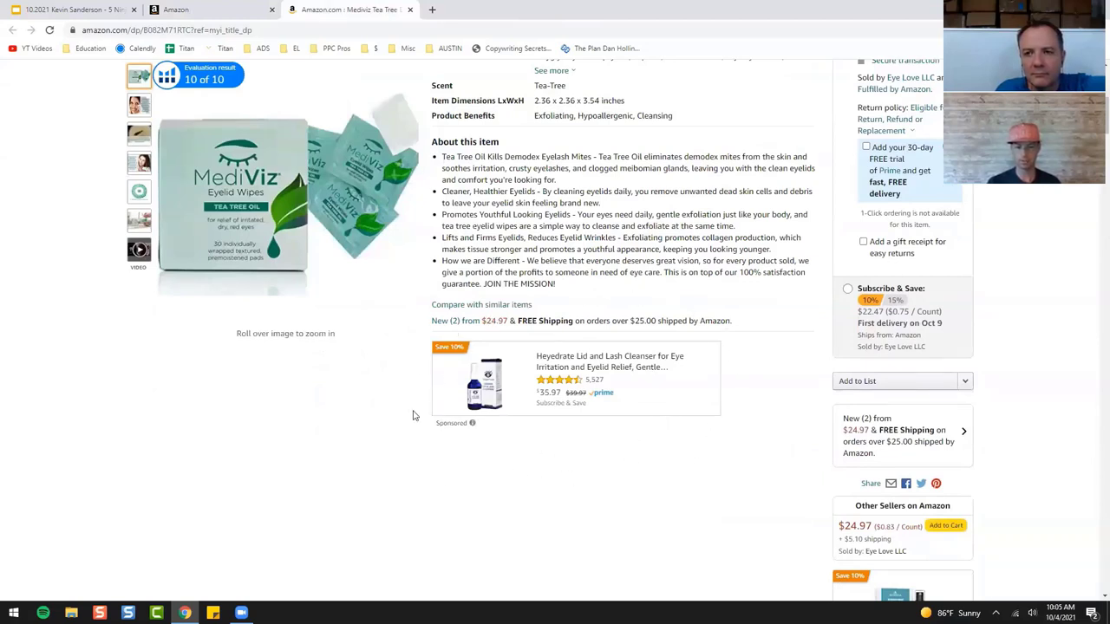
scroll(768, 513, "down", 3)
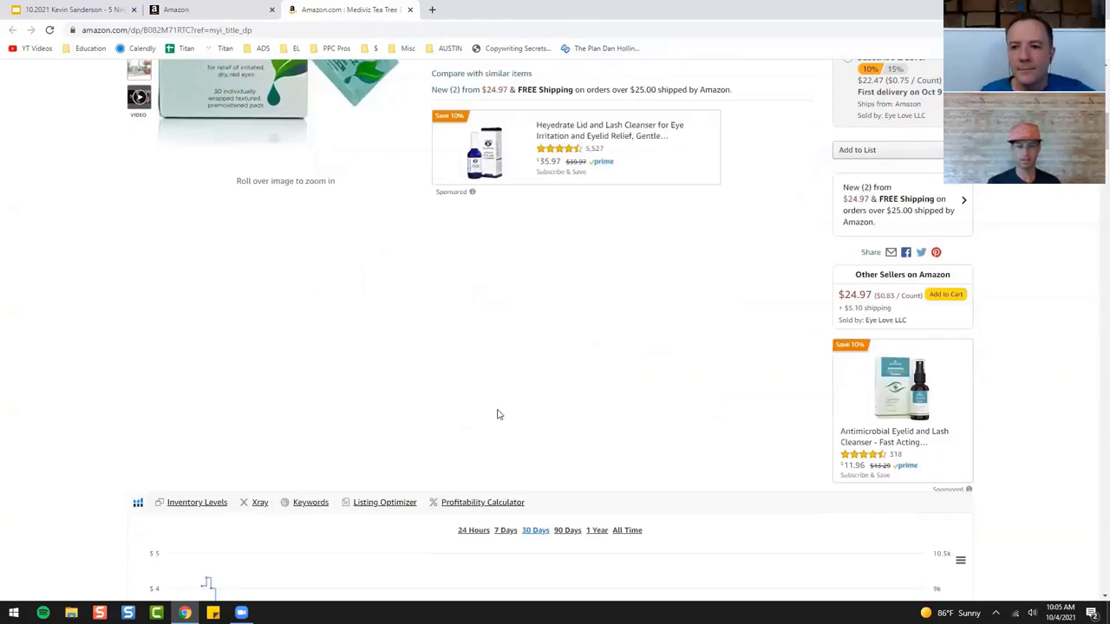
scroll(497, 415, "down", 8)
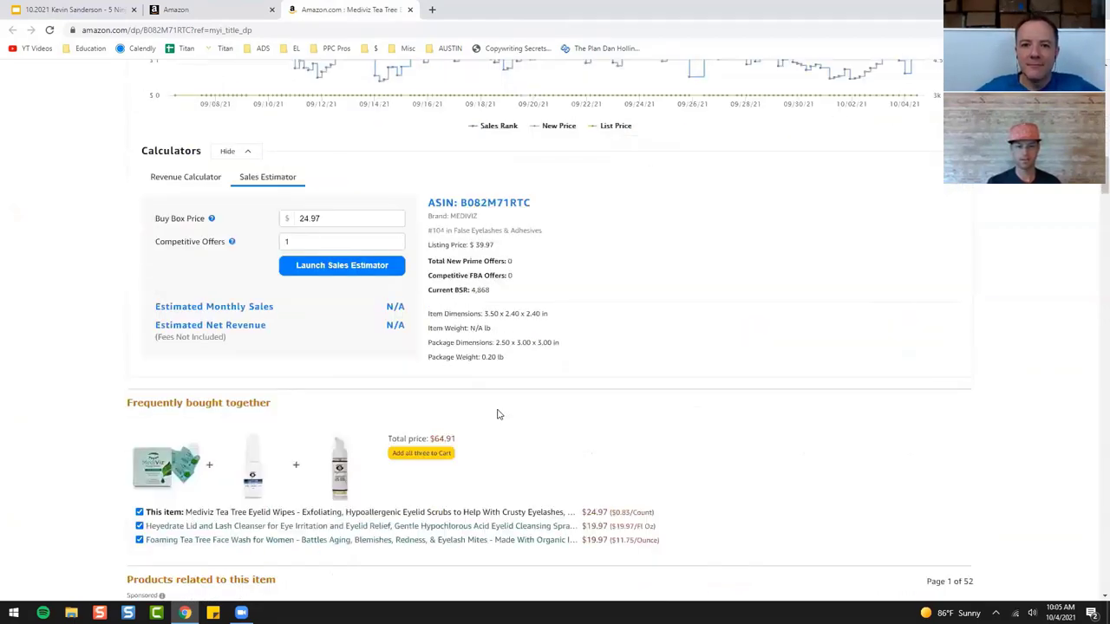
scroll(497, 414, "down", 4)
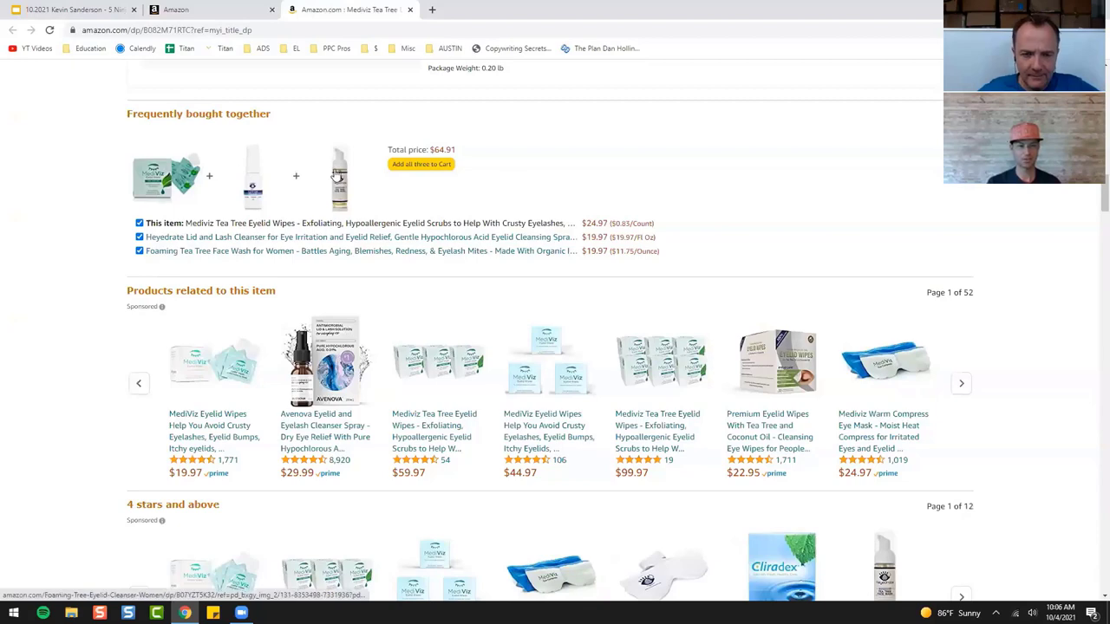
scroll(113, 296, "down", 2)
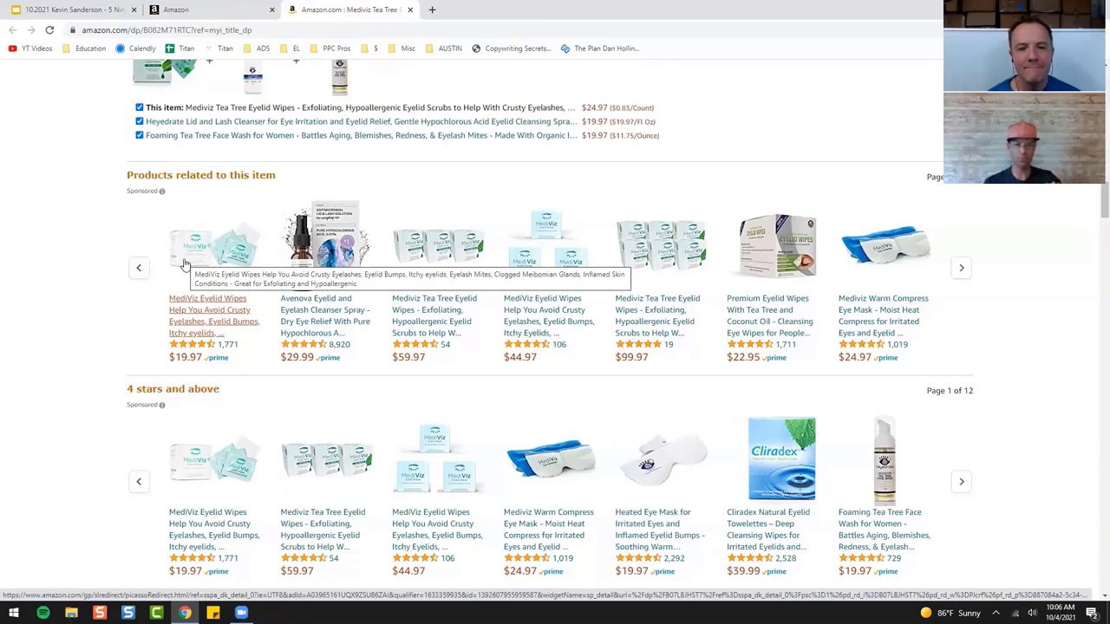
scroll(659, 393, "up", 15)
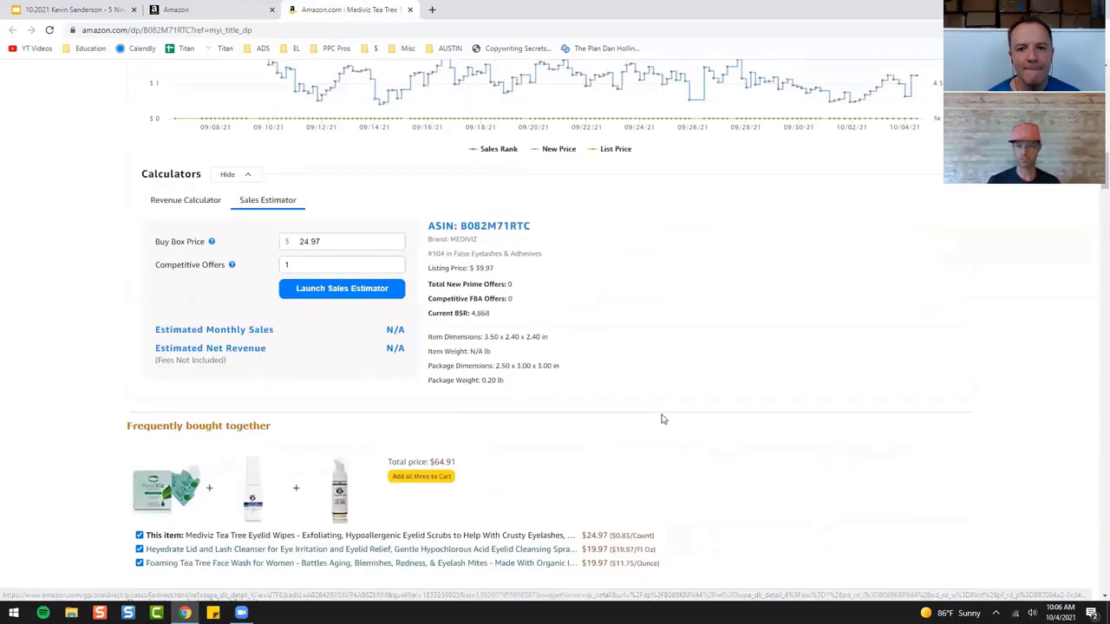
scroll(694, 321, "up", 2)
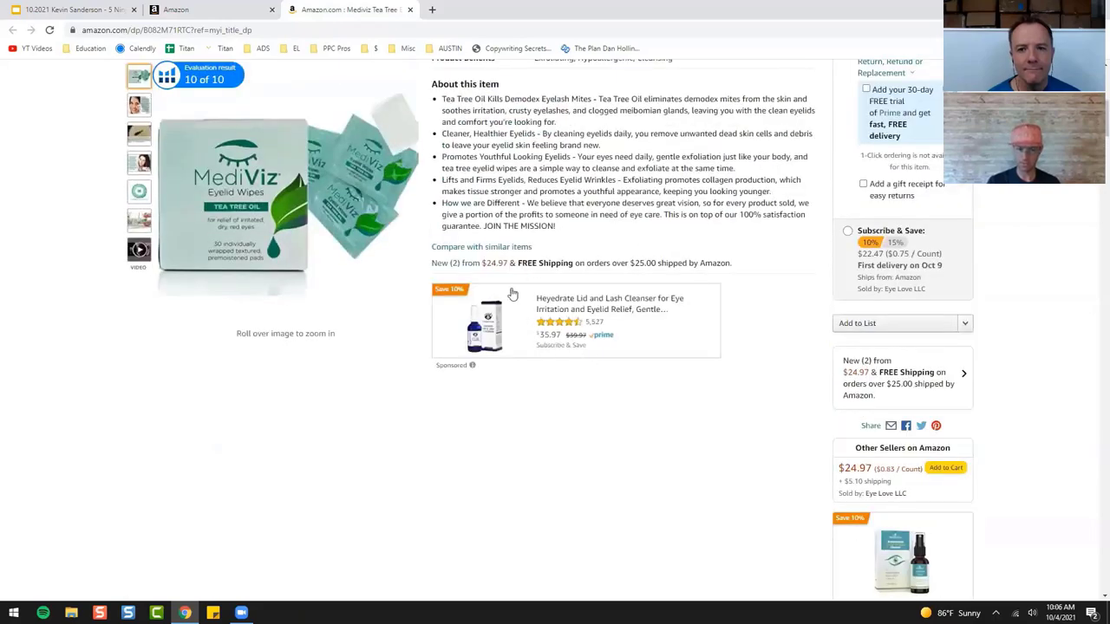
scroll(540, 436, "down", 12)
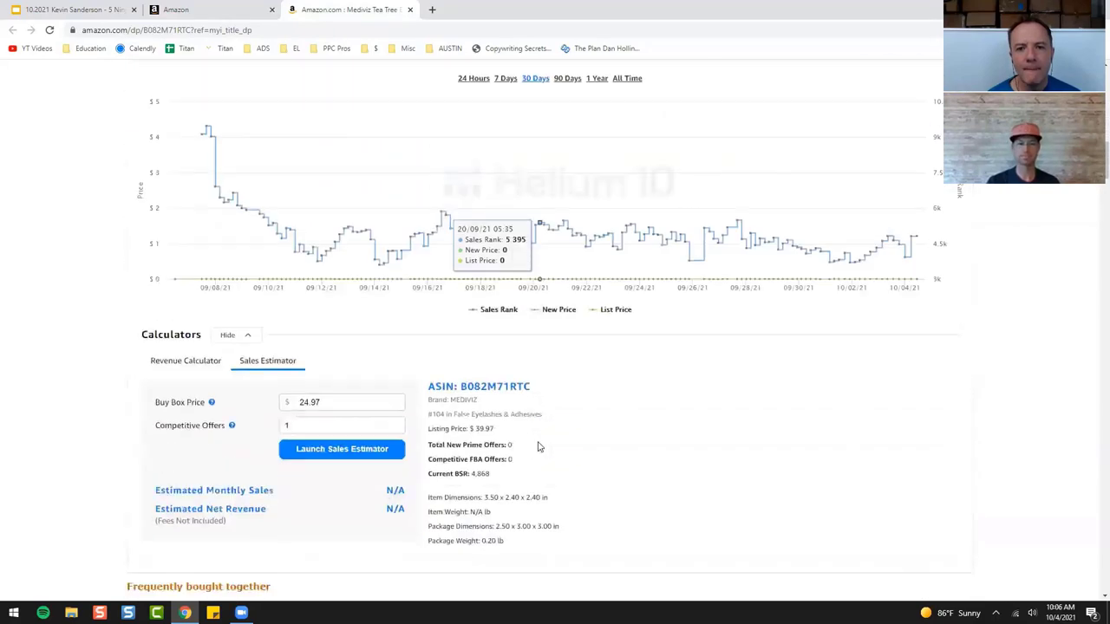
scroll(539, 450, "down", 4)
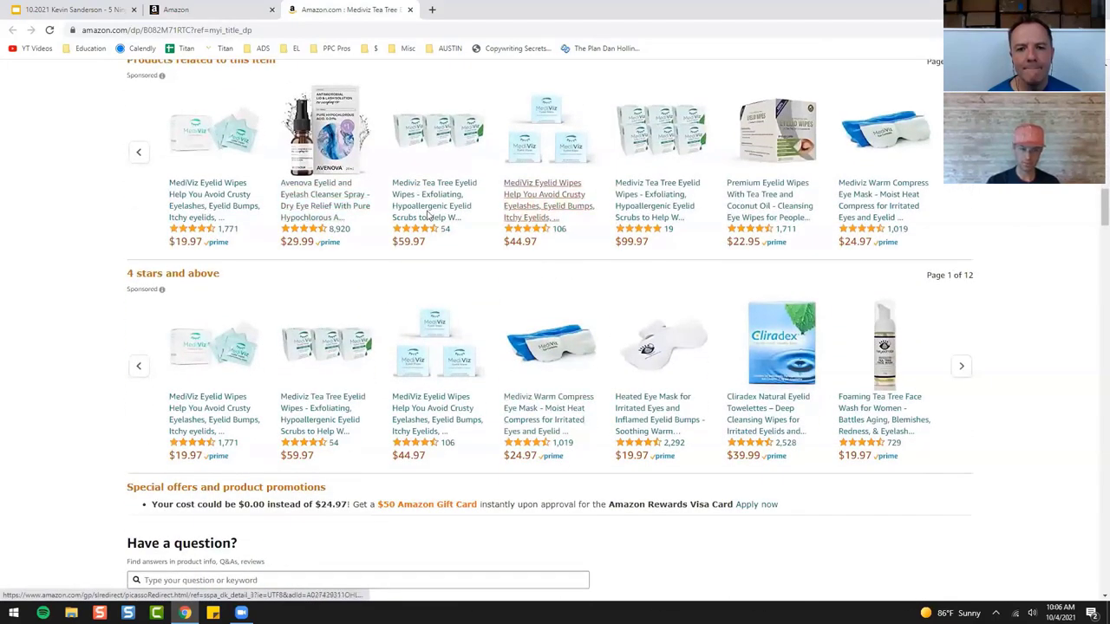
scroll(130, 454, "up", 1)
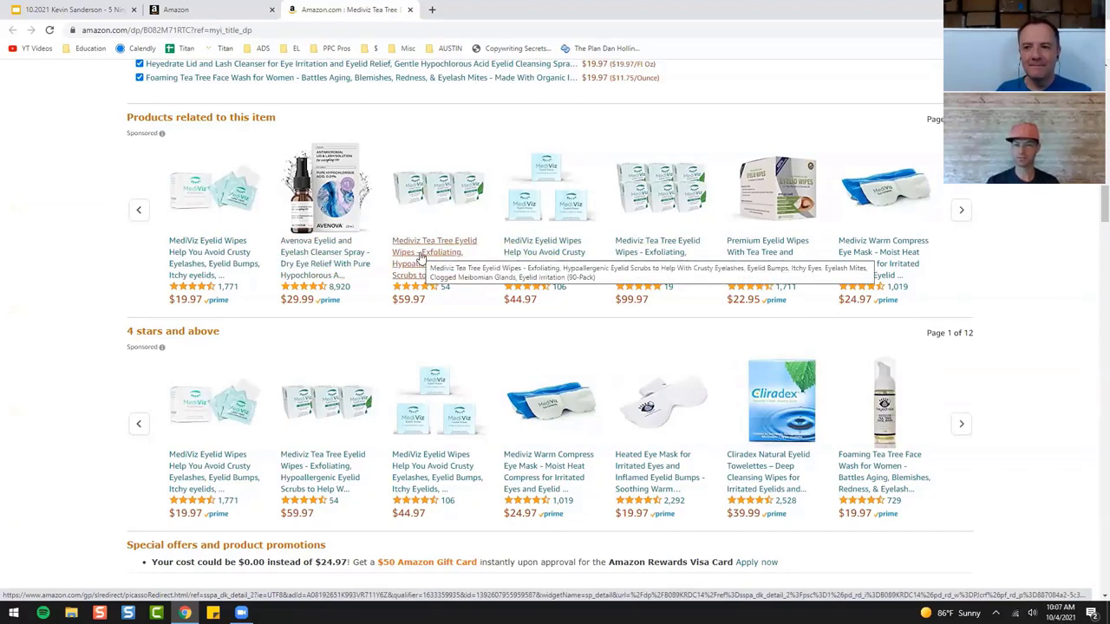
Step: View the competing Avenova eyelid spray and Cliradex towelettes listings from the related product rows, returning to the Mediviz 30-pack page
right_click(318, 260)
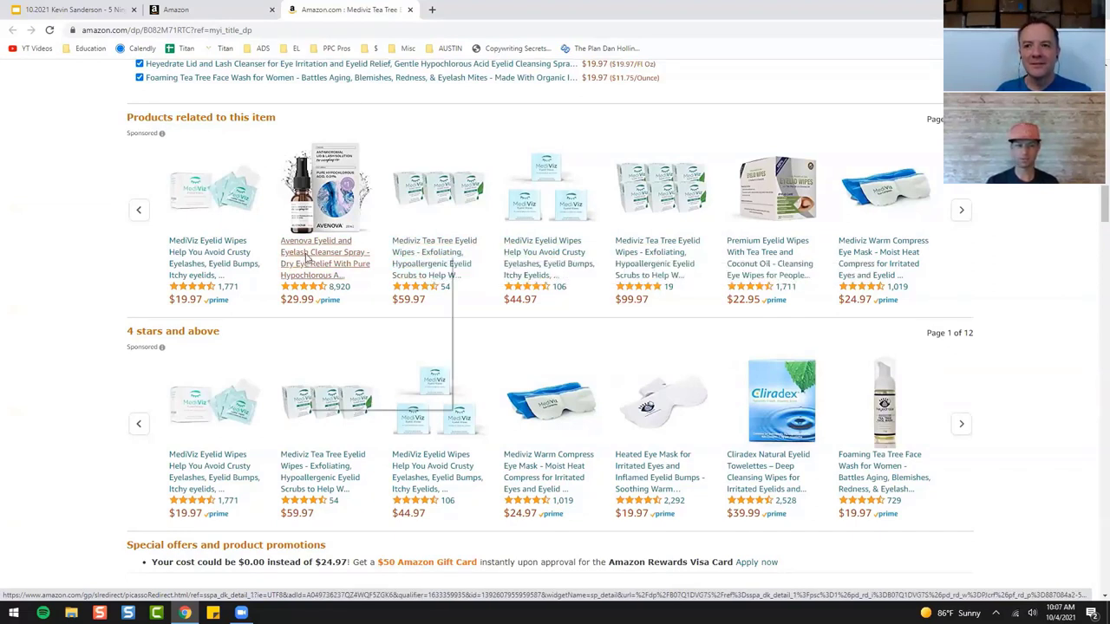
left_click(319, 263)
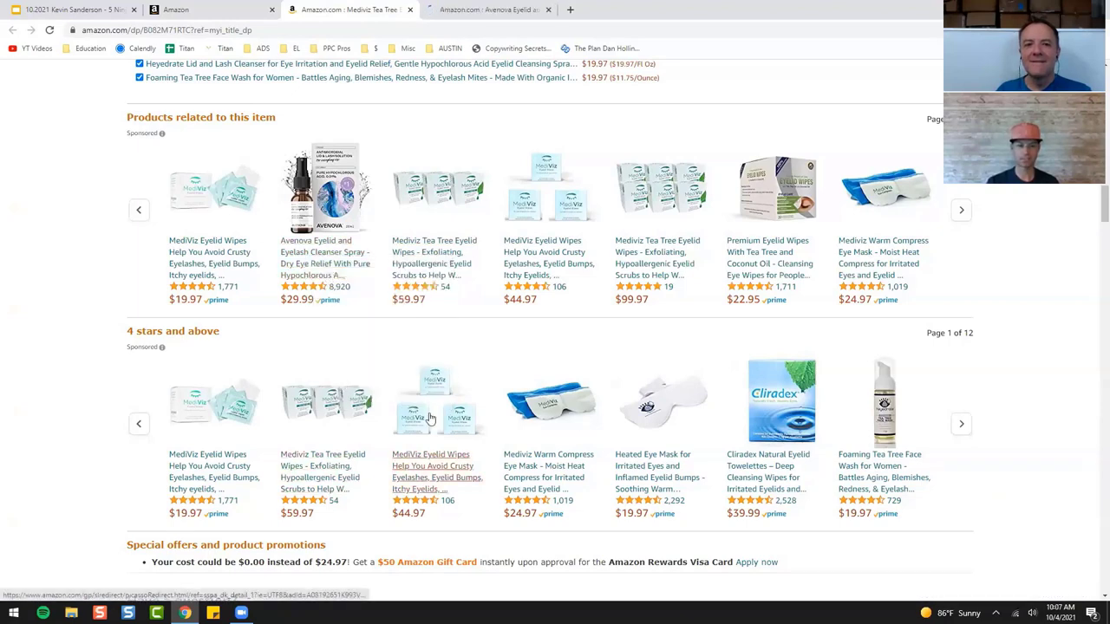
left_click(785, 481)
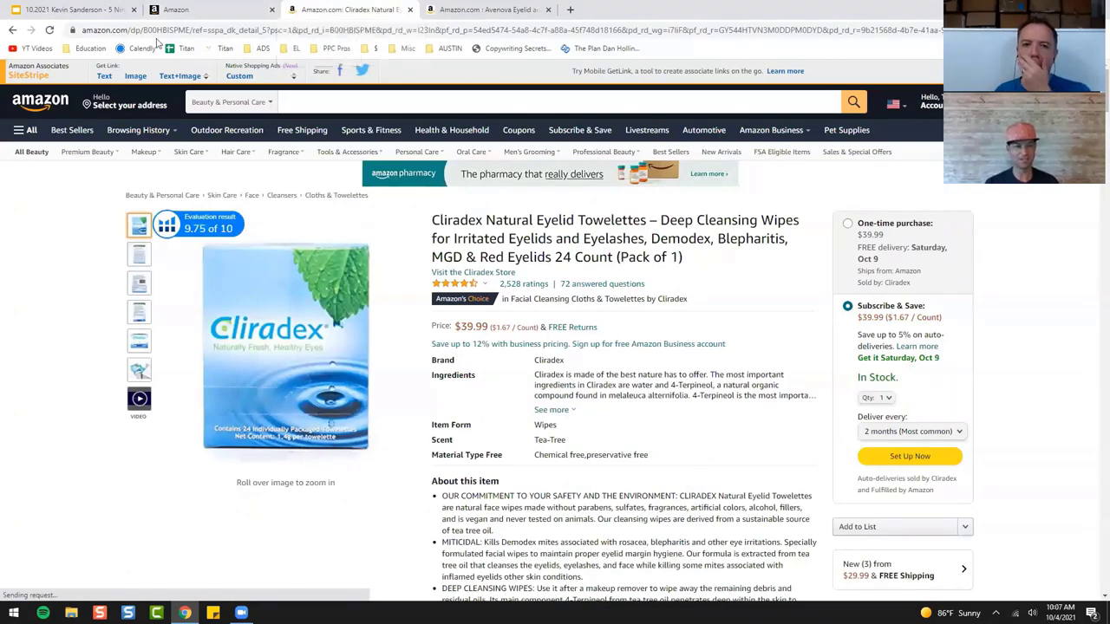
left_click(13, 31)
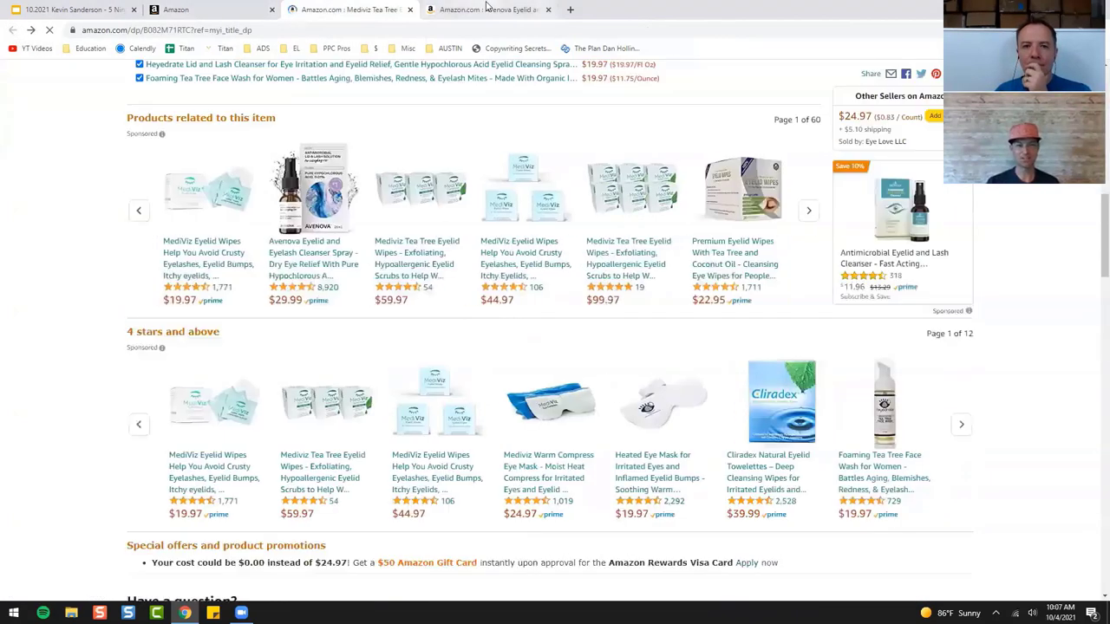
left_click(481, 10)
left_click(382, 8)
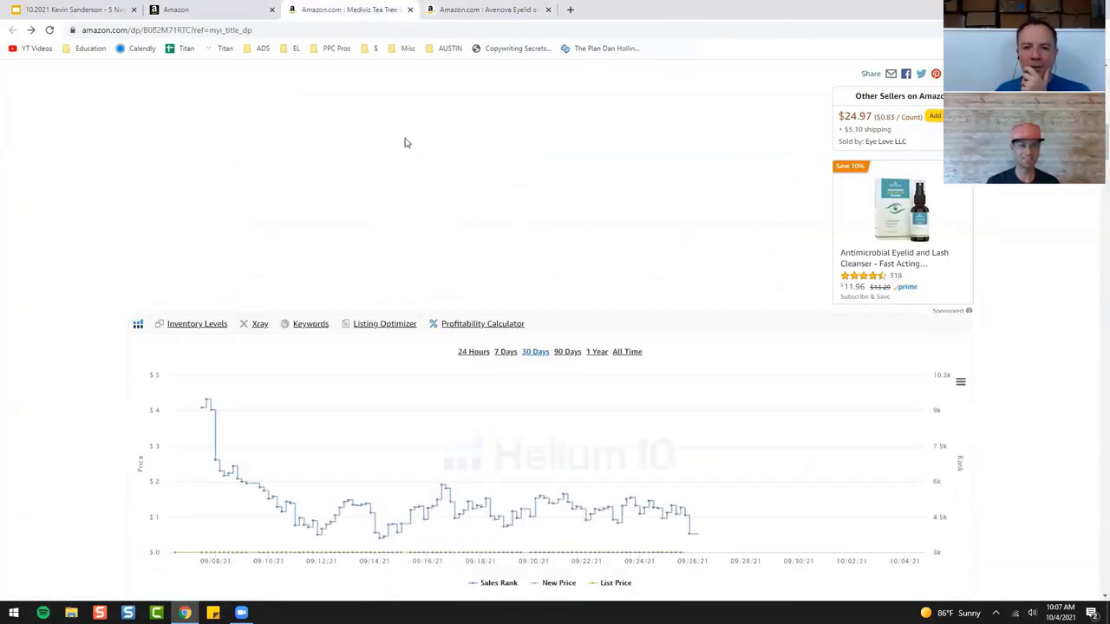
Step: Search all Amazon departments for "mediviz tea tree eyelid wipes"
scroll(399, 139, "up", 7)
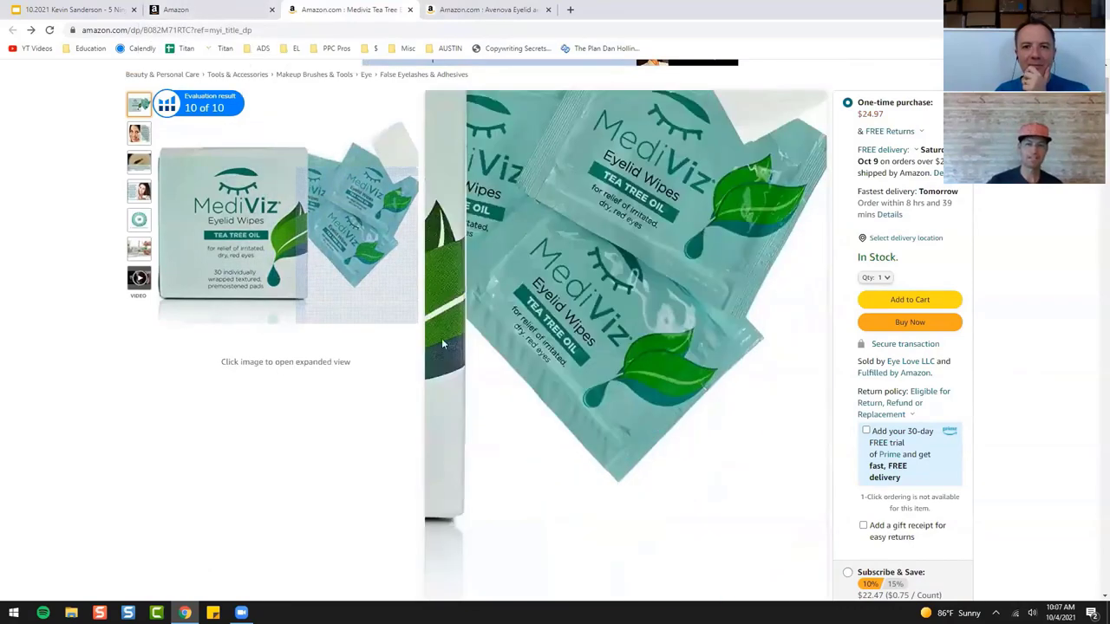
scroll(724, 370, "down", 8)
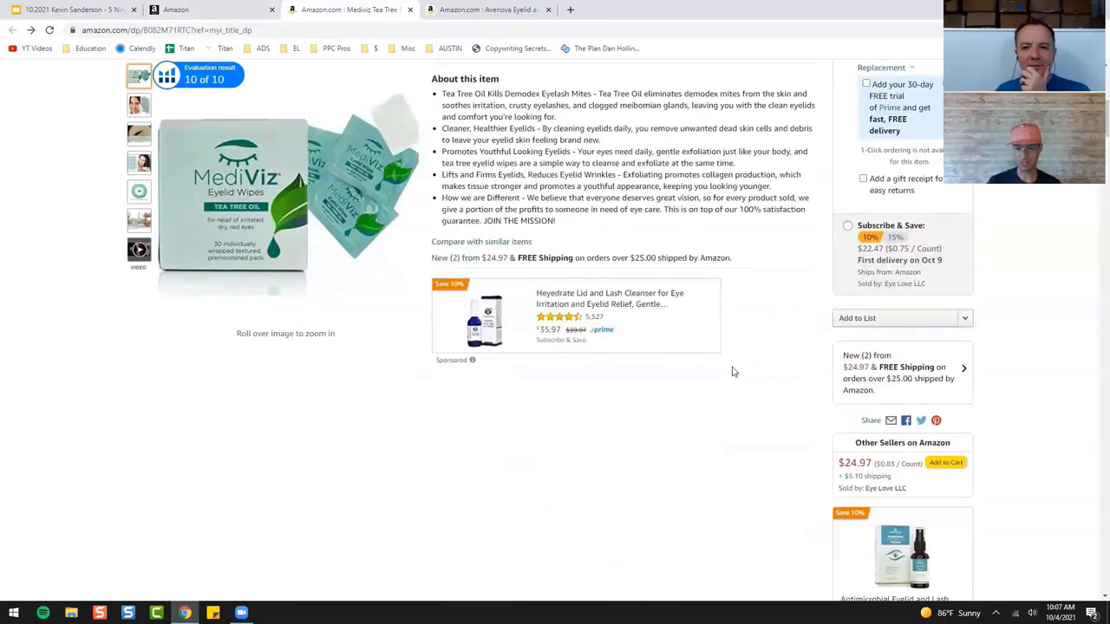
scroll(589, 352, "up", 10)
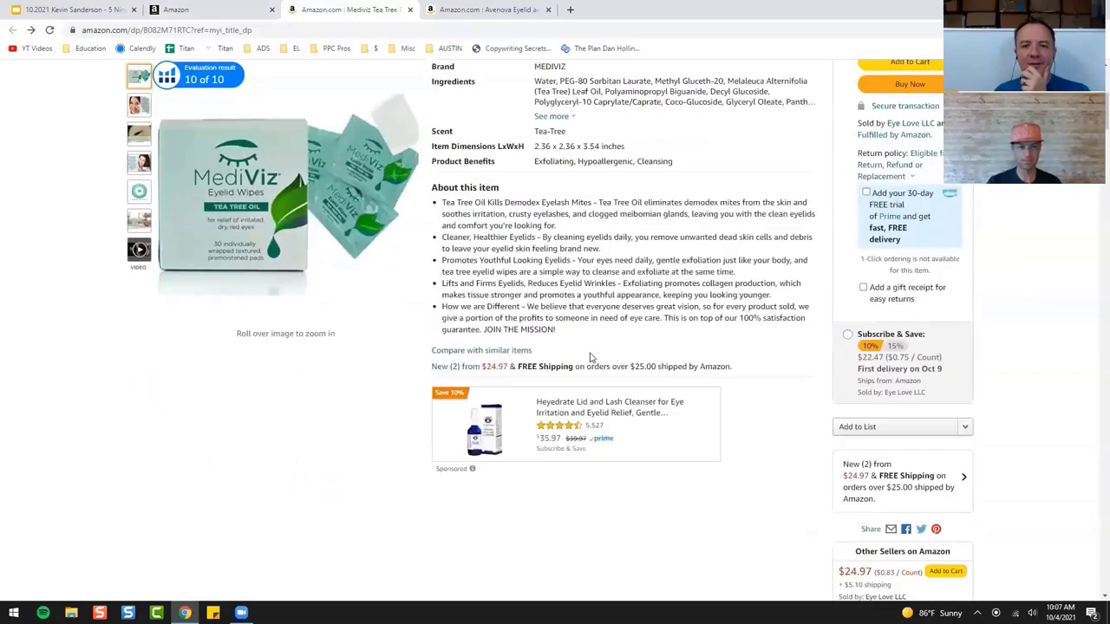
scroll(388, 182, "up", 2)
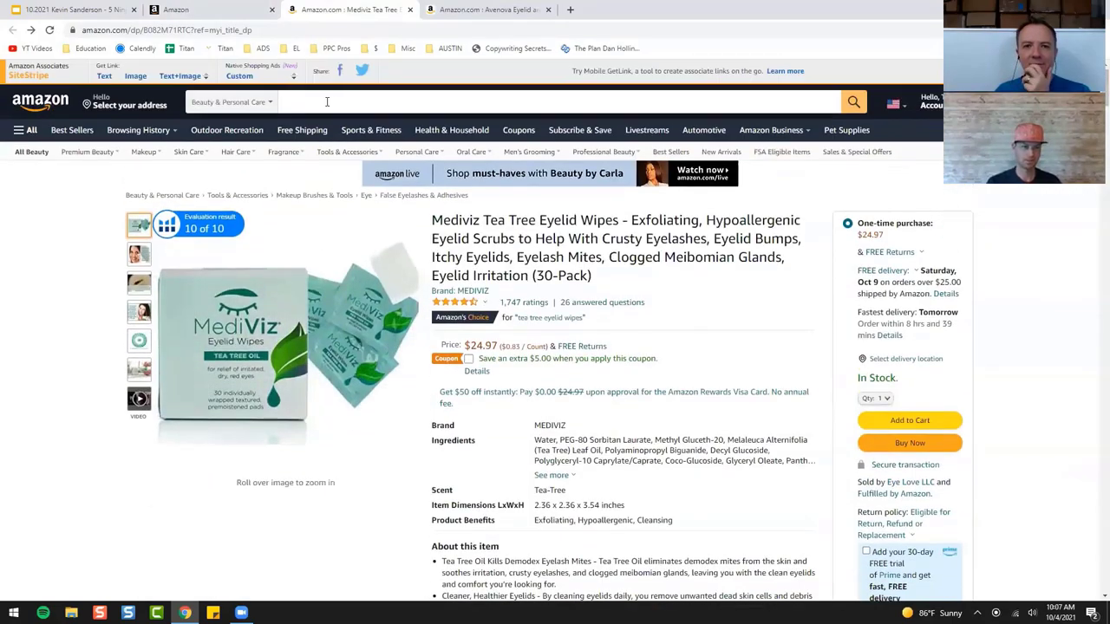
left_click(219, 102)
left_click(282, 104)
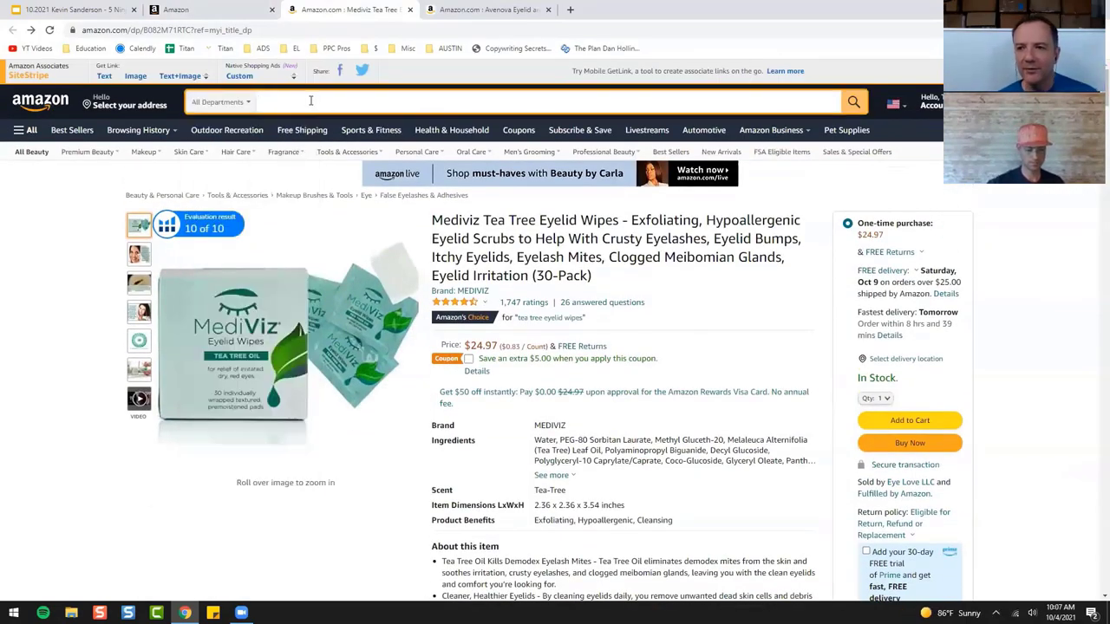
type("mediviz e")
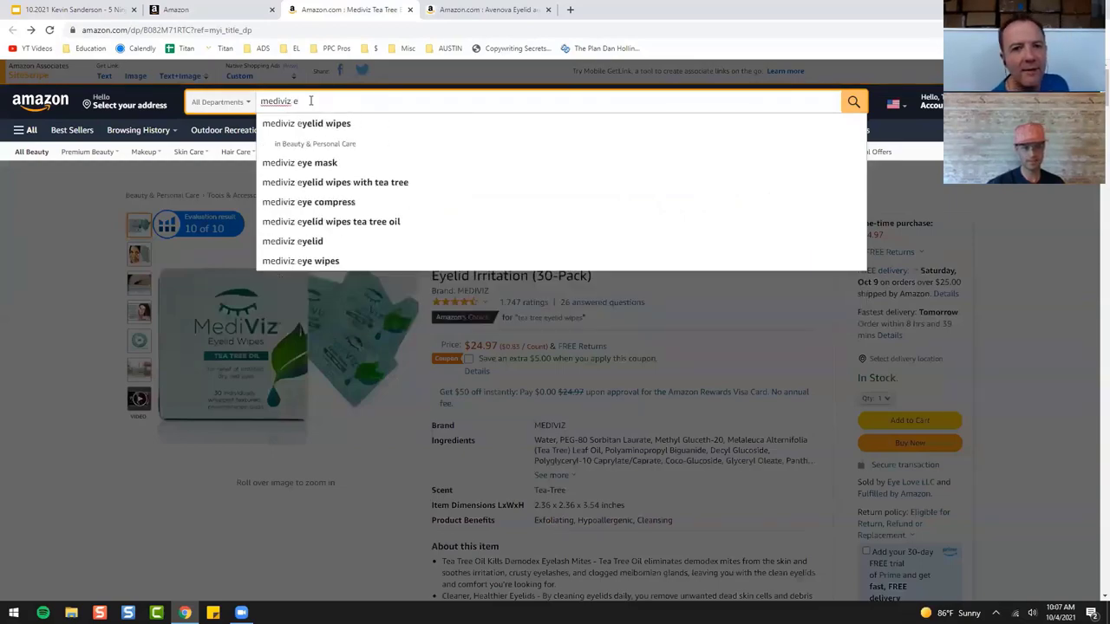
key("BackSpace")
type("tea tree")
key("Down")
key("Return")
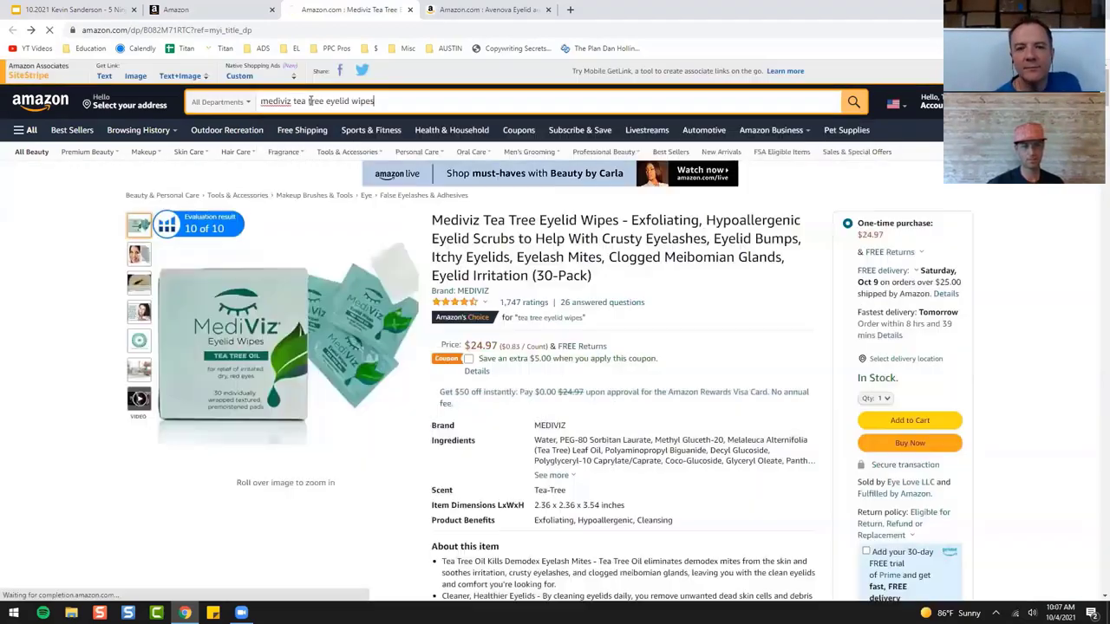
Step: Open the 180-pack Mediviz Tea Tree Eyelid Wipes listing from the search results and review its product details
scroll(848, 369, "down", 1)
scroll(848, 369, "down", 10)
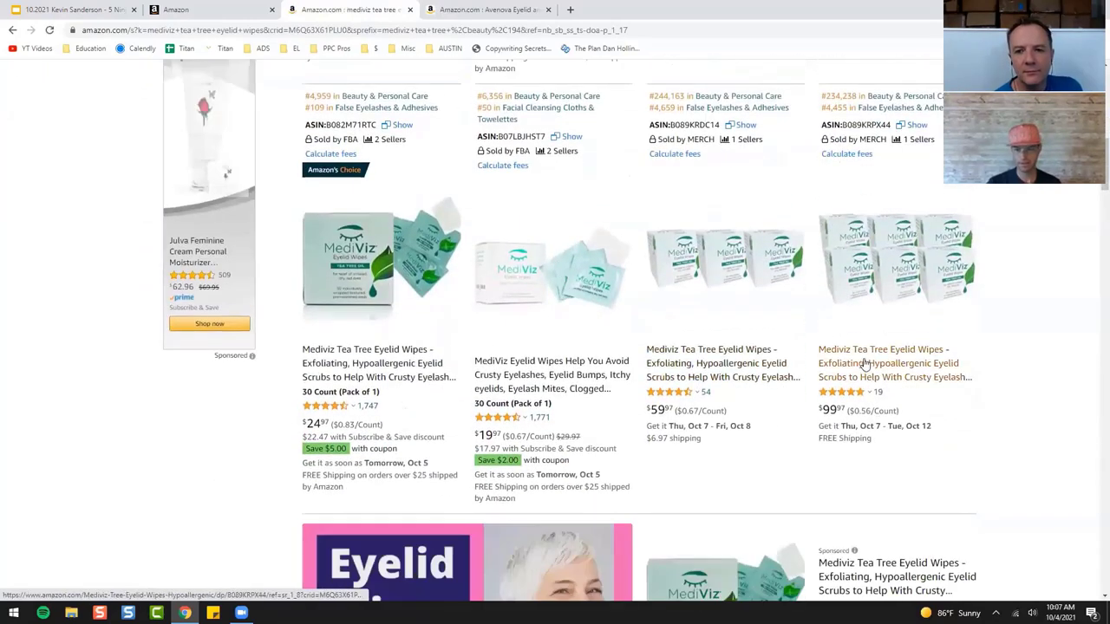
left_click(859, 362)
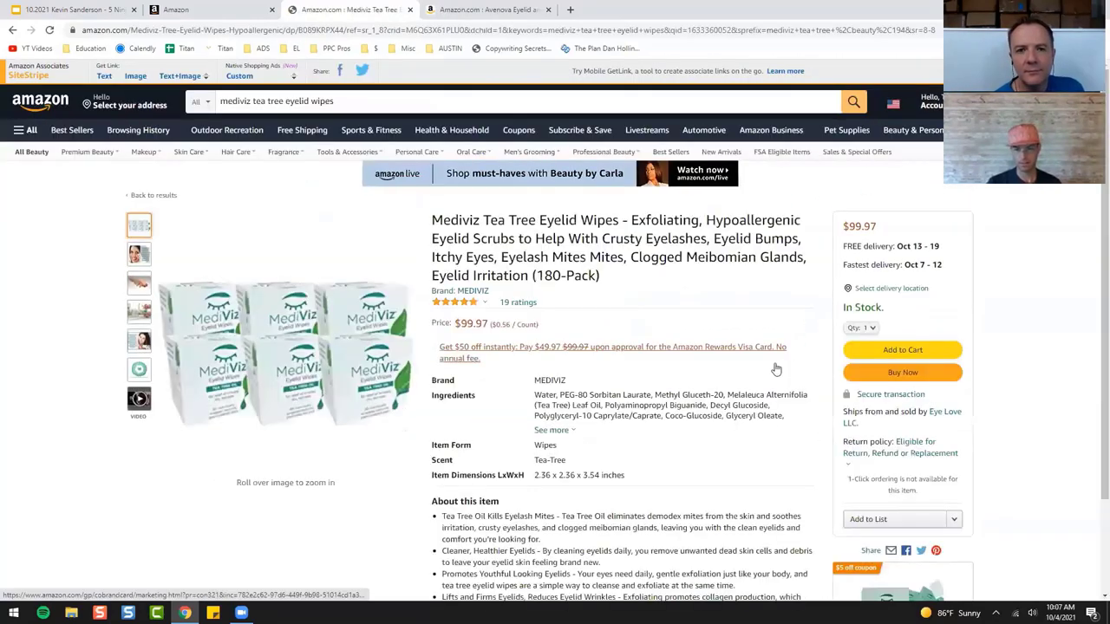
scroll(815, 367, "down", 3)
scroll(771, 325, "up", 2)
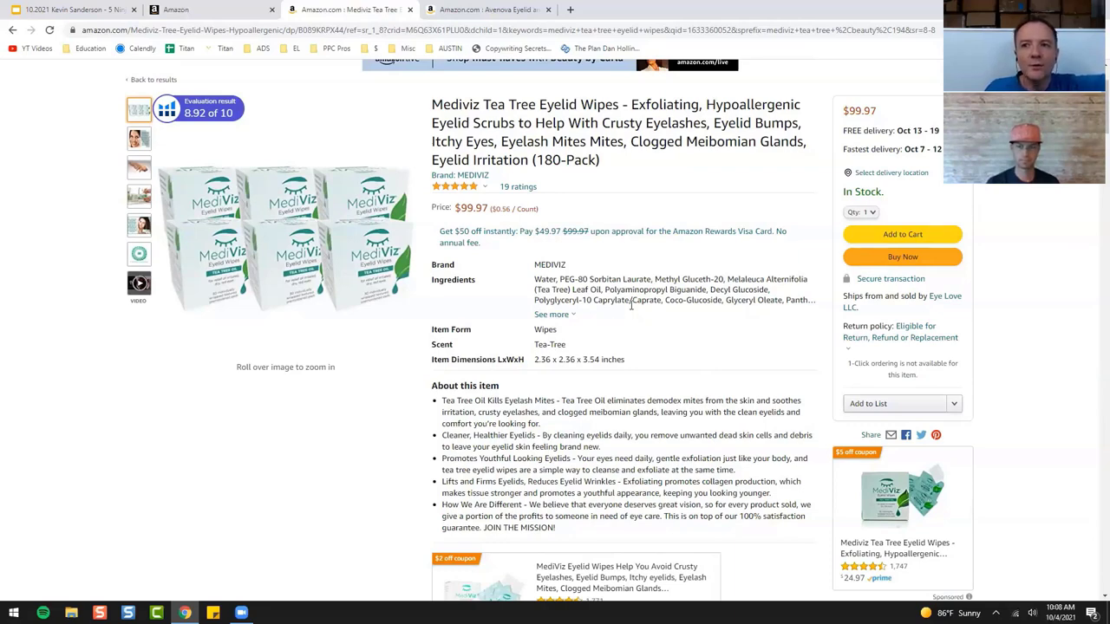
scroll(631, 305, "up", 3)
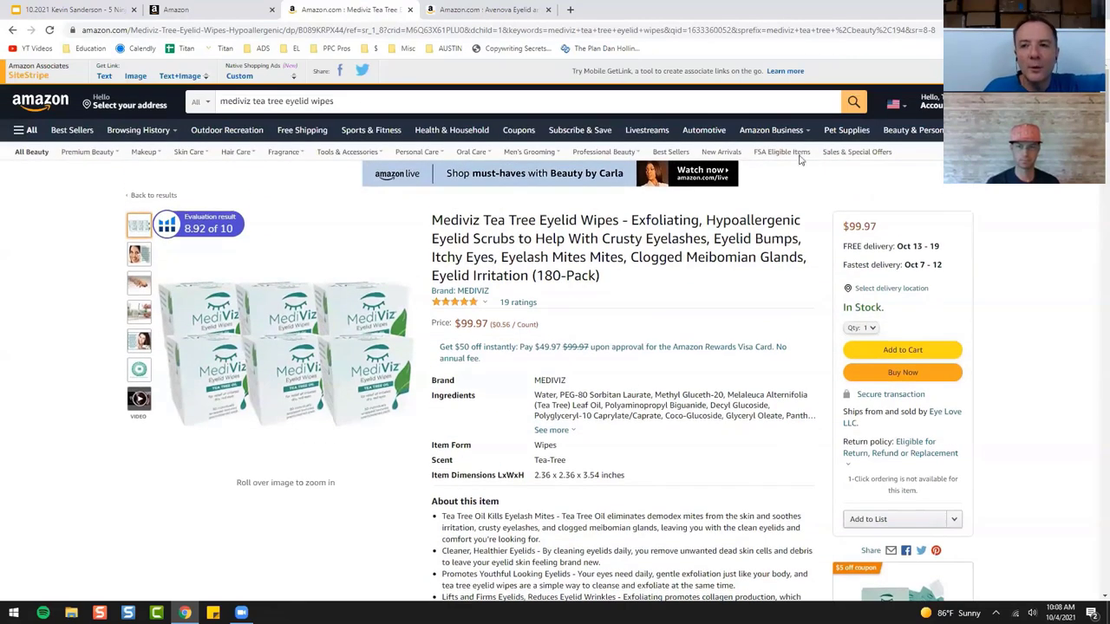
Step: Run Helium 10 Xray on the 180-pack listing, check its revenue figure and close the report
left_click(954, 30)
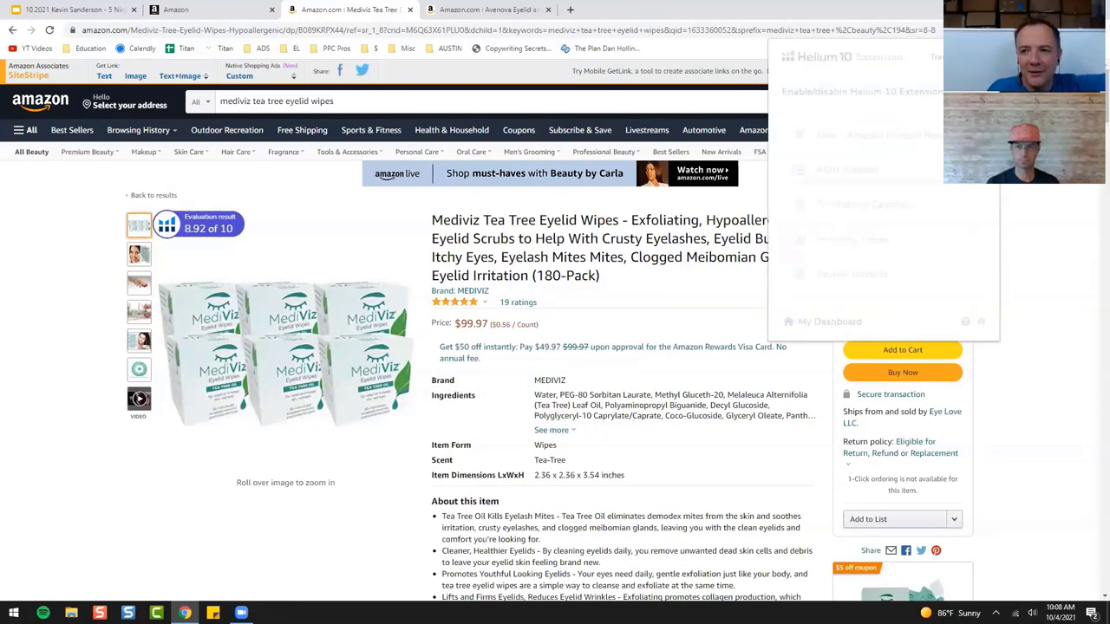
left_click(866, 133)
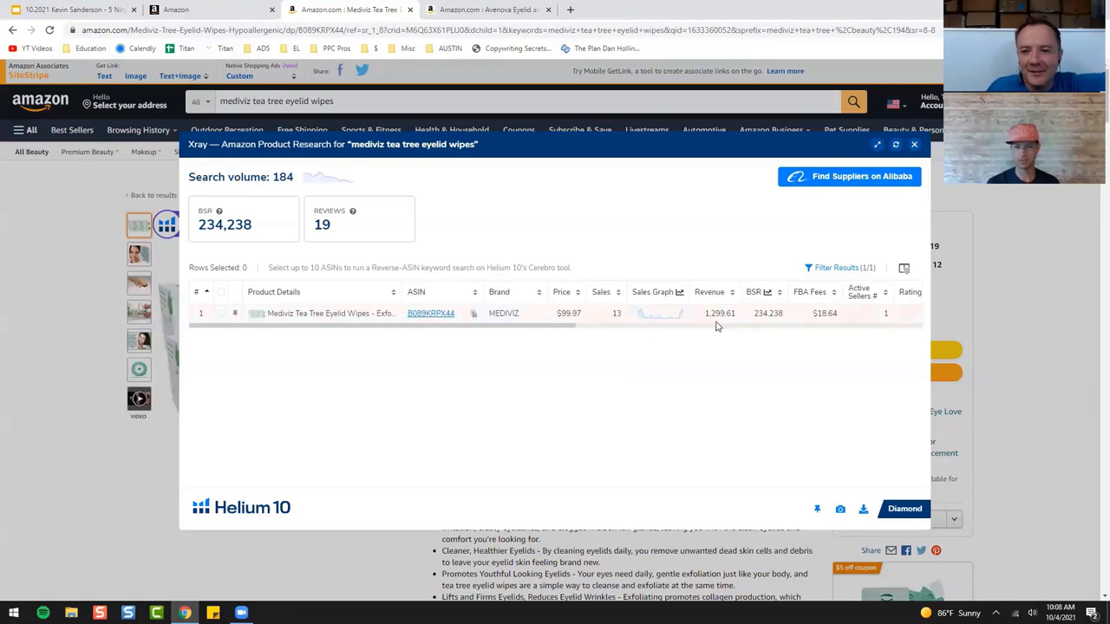
left_click_drag(705, 313, 733, 314)
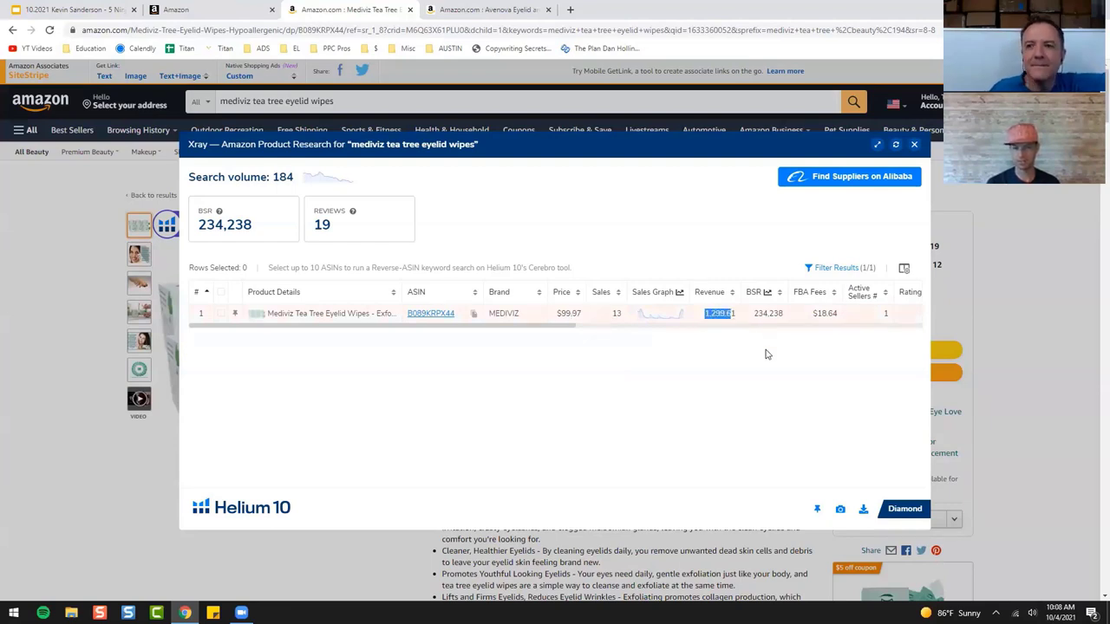
left_click(914, 144)
Step: Examine the 180-pack listing's frequently bought together section and its sponsored related-product rows for ad placements
scroll(473, 346, "down", 5)
scroll(521, 304, "down", 3)
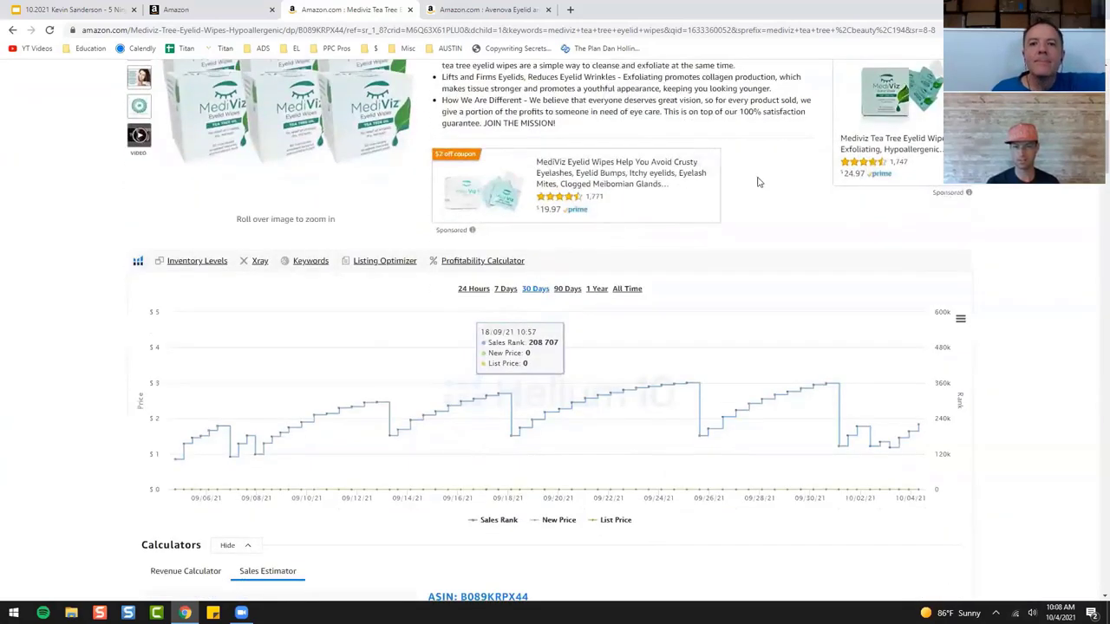
scroll(781, 229, "up", 2)
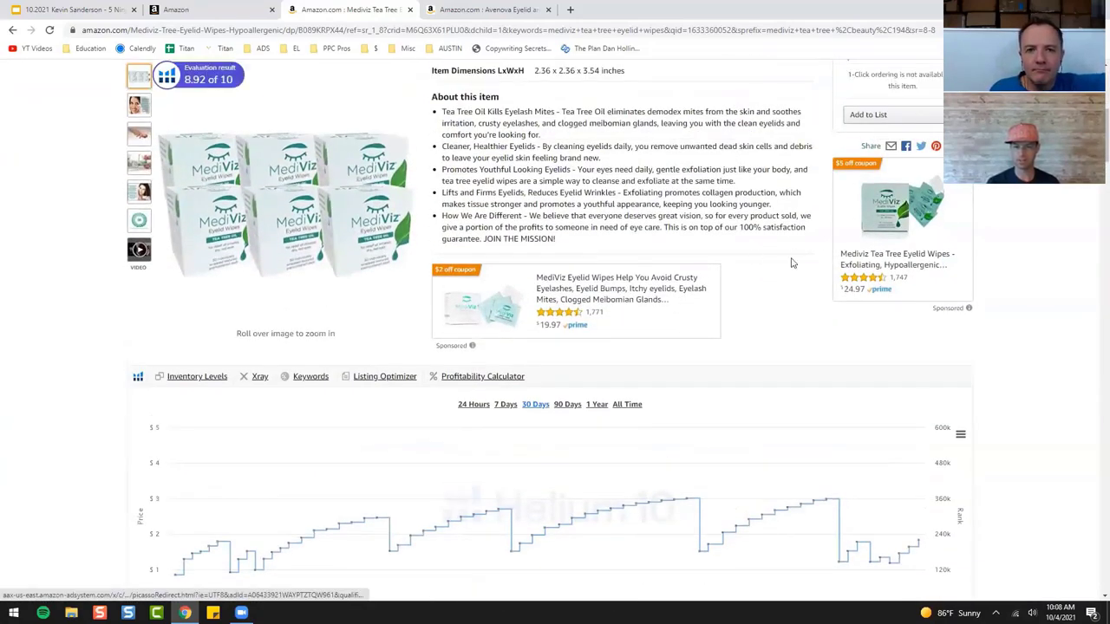
scroll(693, 269, "down", 15)
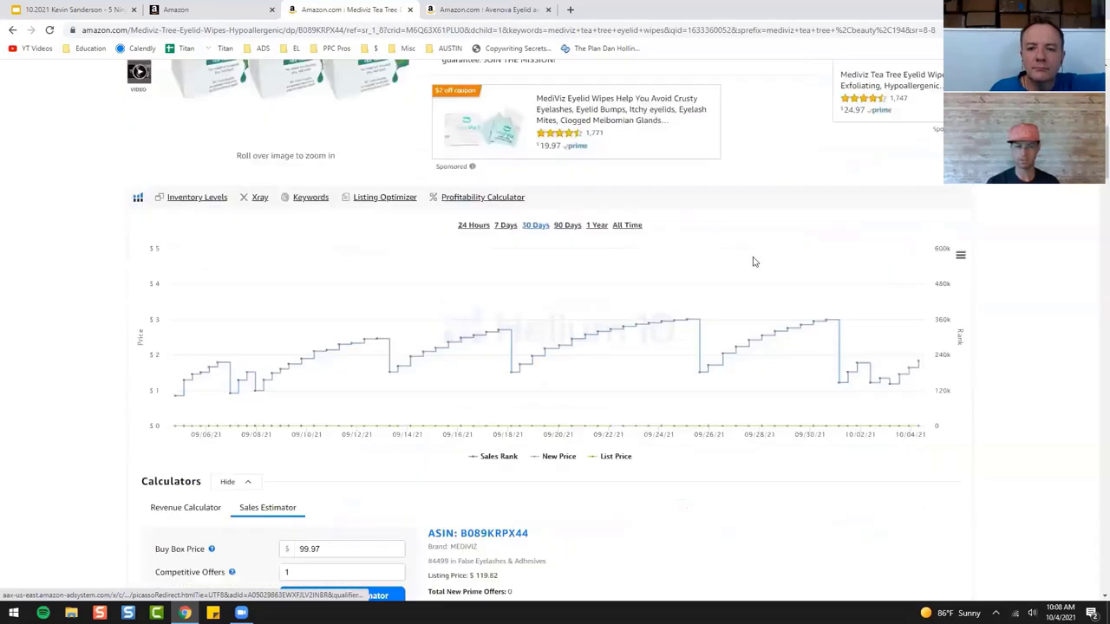
scroll(711, 257, "up", 1)
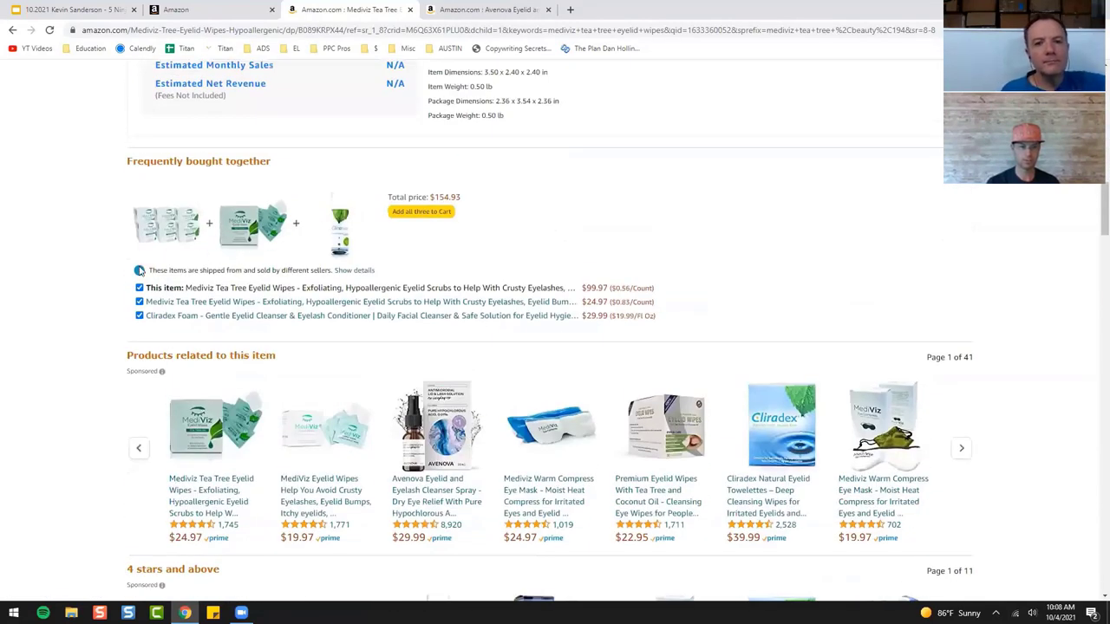
scroll(130, 342, "up", 15)
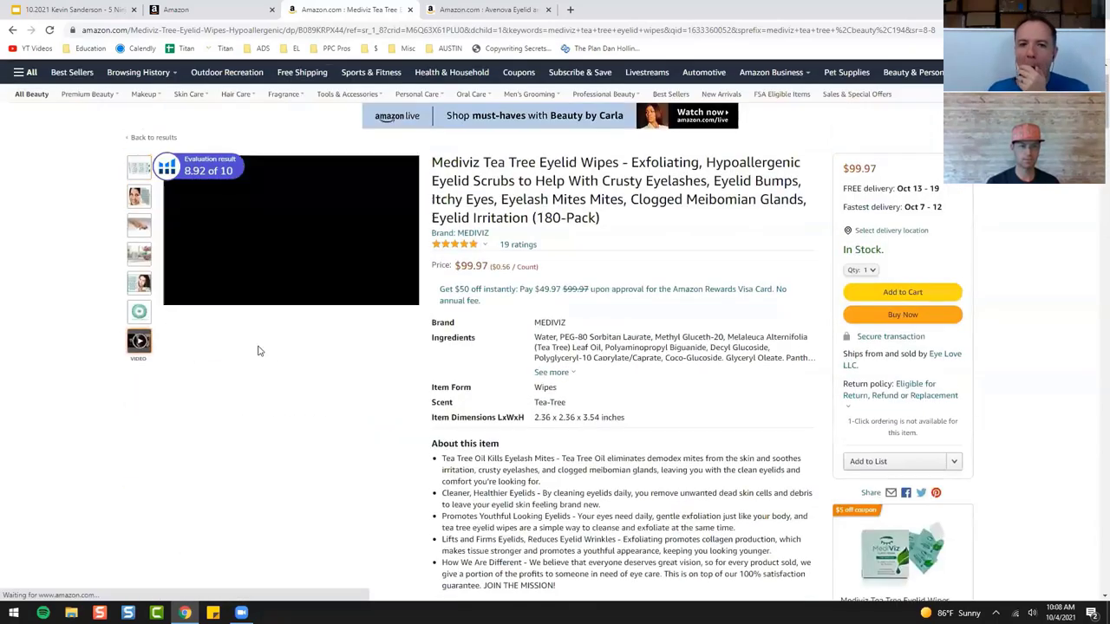
scroll(37, 384, "down", 15)
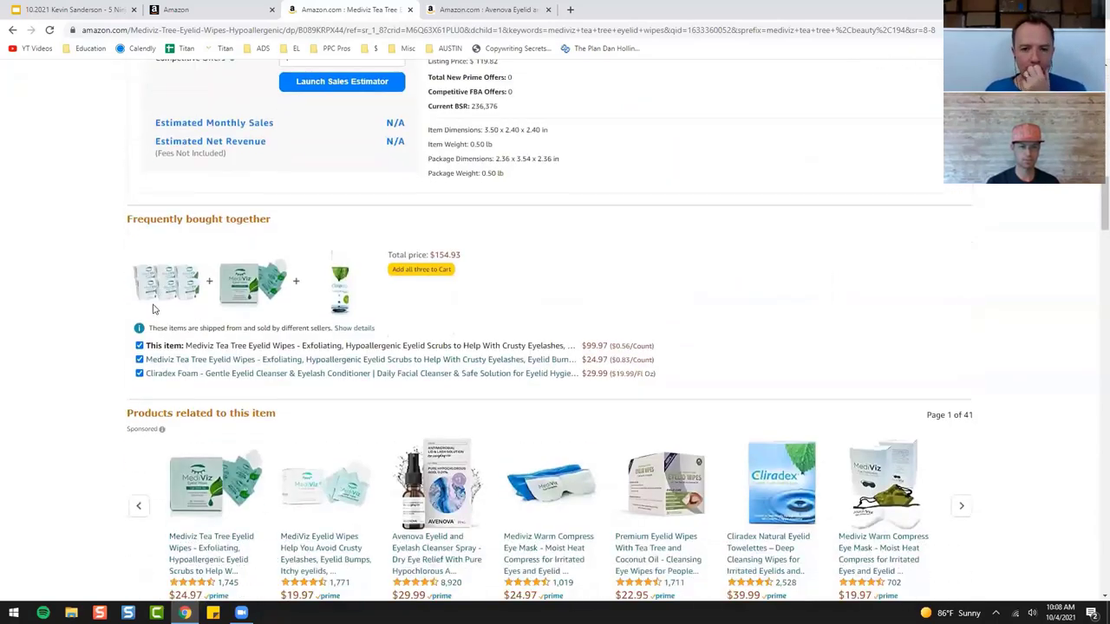
scroll(87, 312, "down", 1)
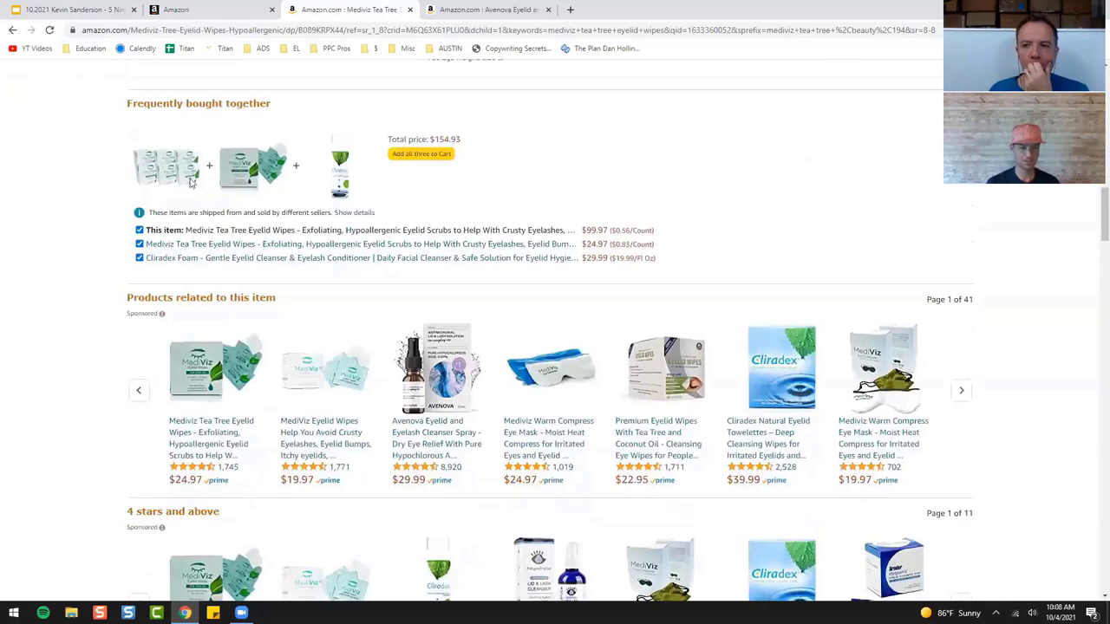
scroll(169, 213, "down", 2)
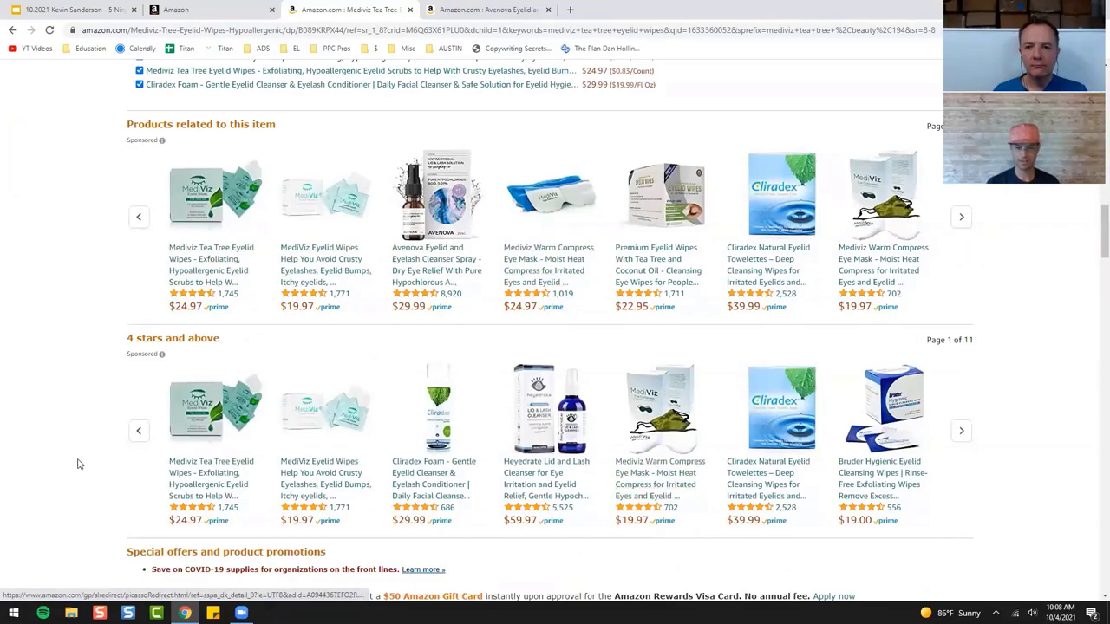
scroll(87, 434, "up", 4)
scroll(91, 437, "up", 10)
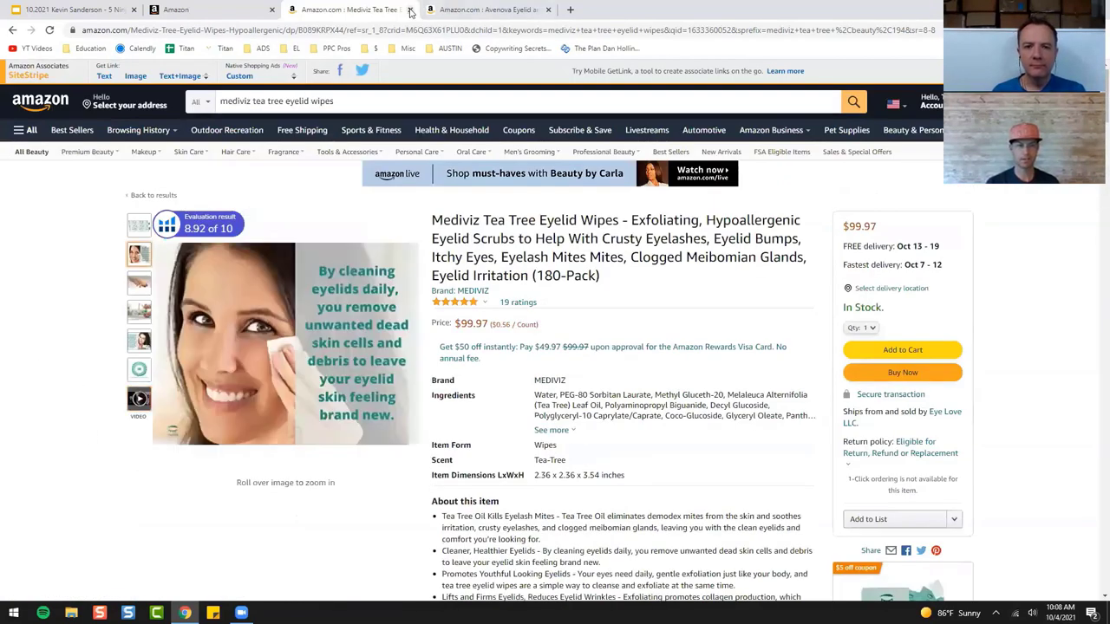
Step: Close the two product listing tabs and open the Seller Central home page in a new tab
left_click(410, 11)
left_click(410, 11)
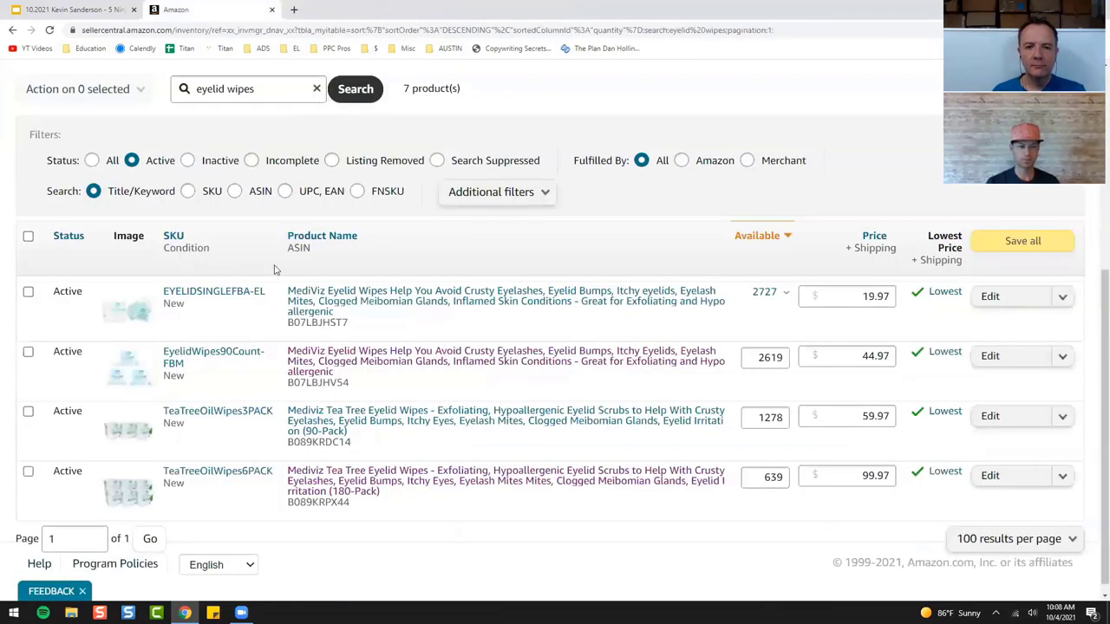
left_click(295, 8)
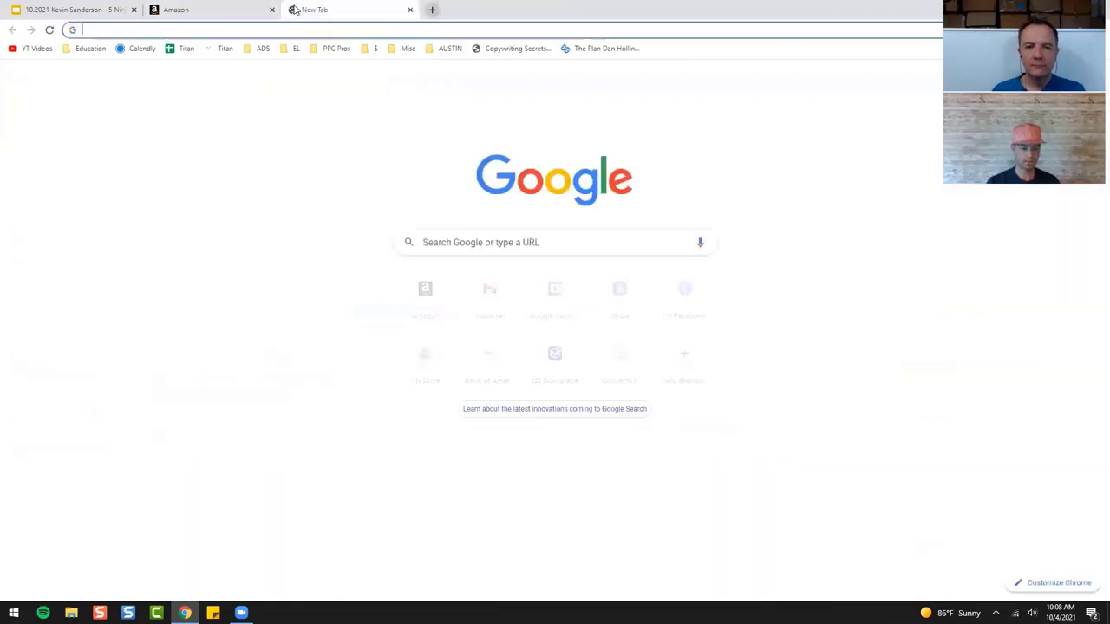
type("seller")
key("Return")
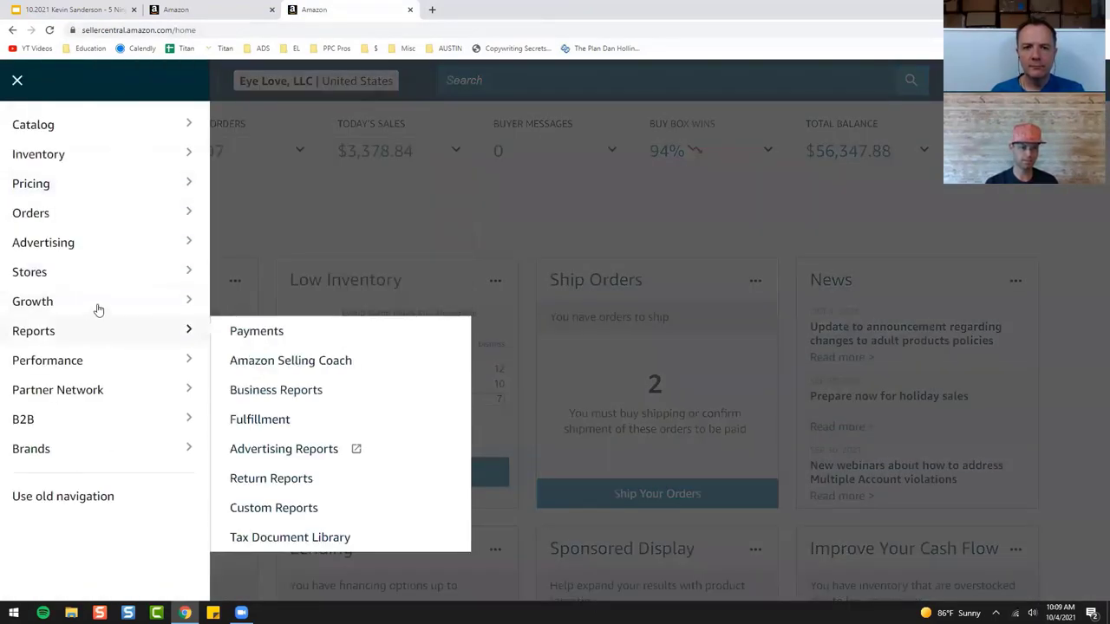
Step: Open the advertising Campaign Manager from Seller Central
mouse_move(177, 261)
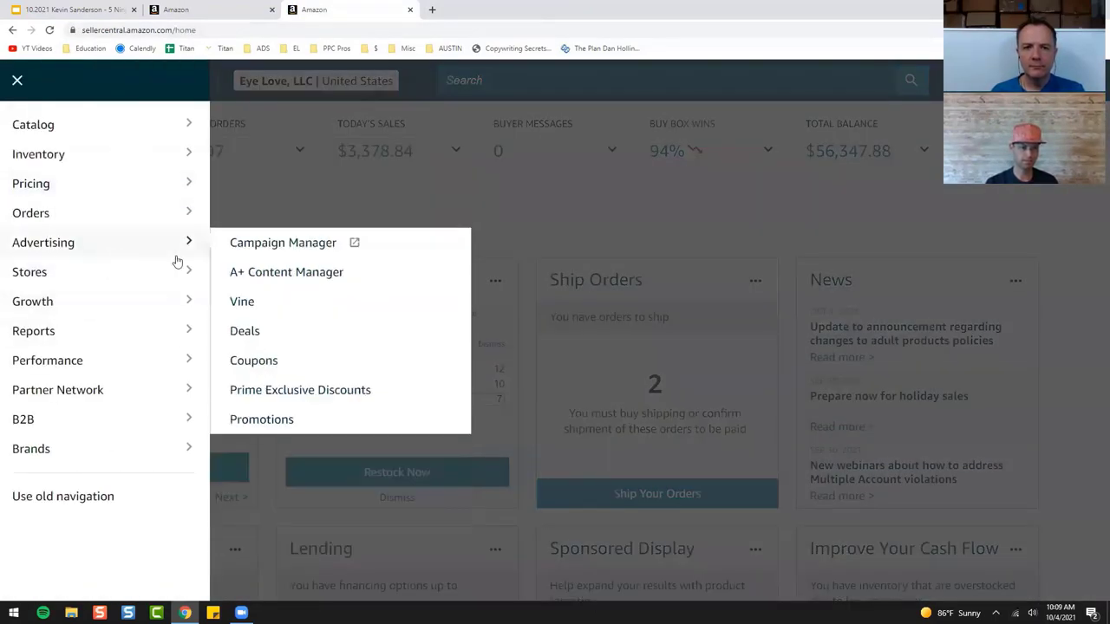
left_click(297, 269)
left_click(19, 84)
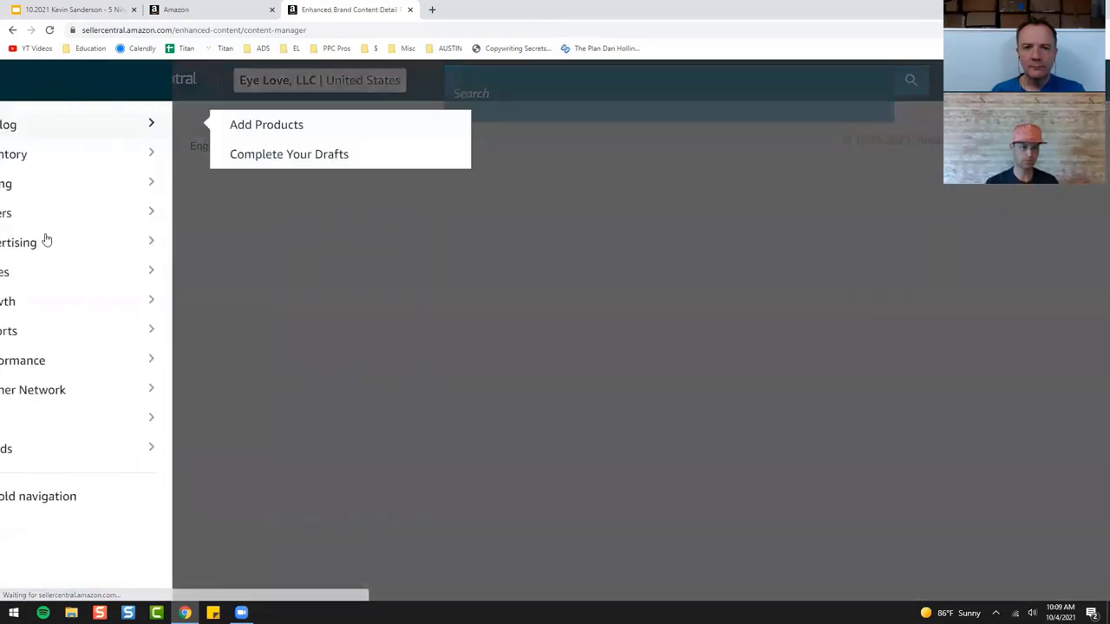
mouse_move(134, 248)
left_click(365, 249)
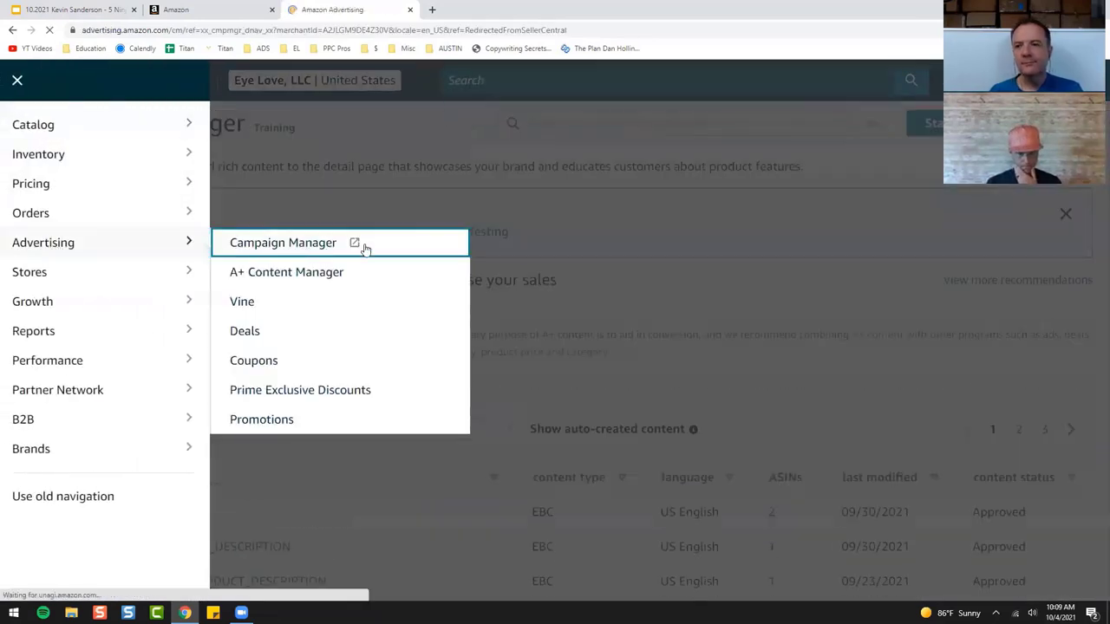
Step: Start creating a new Sponsored Products campaign
scroll(295, 332, "down", 3)
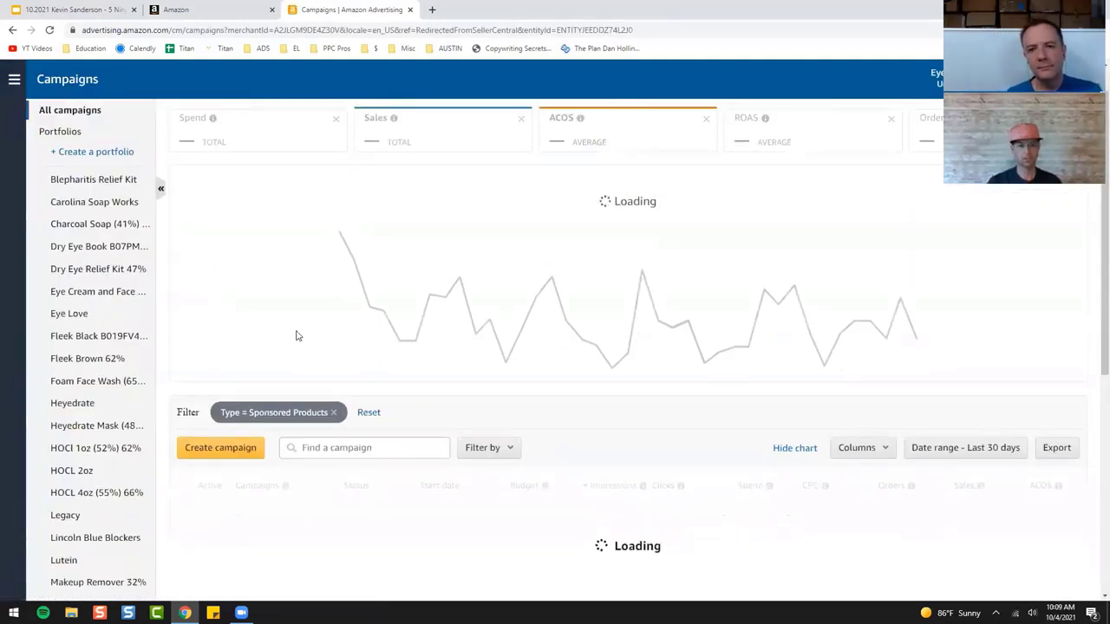
left_click(332, 283)
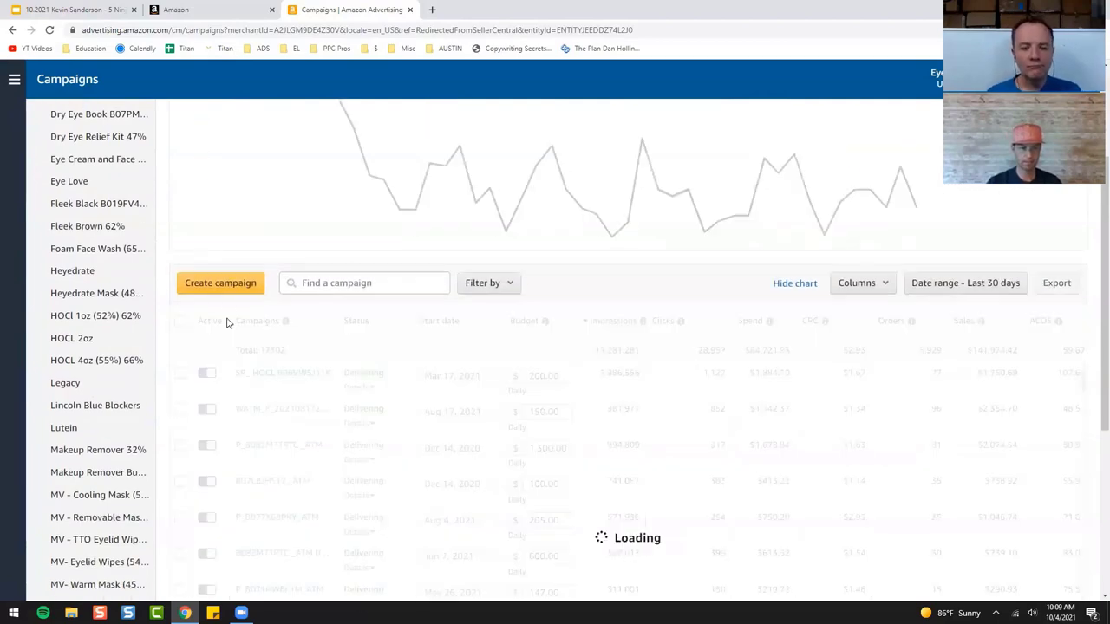
scroll(232, 459, "up", 3)
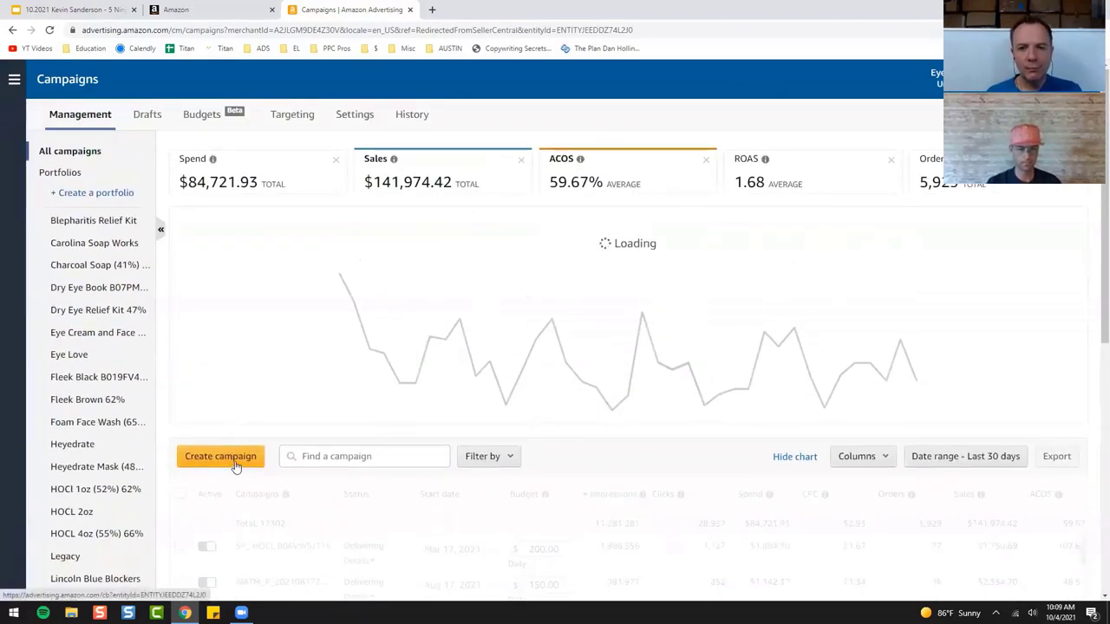
left_click(235, 465)
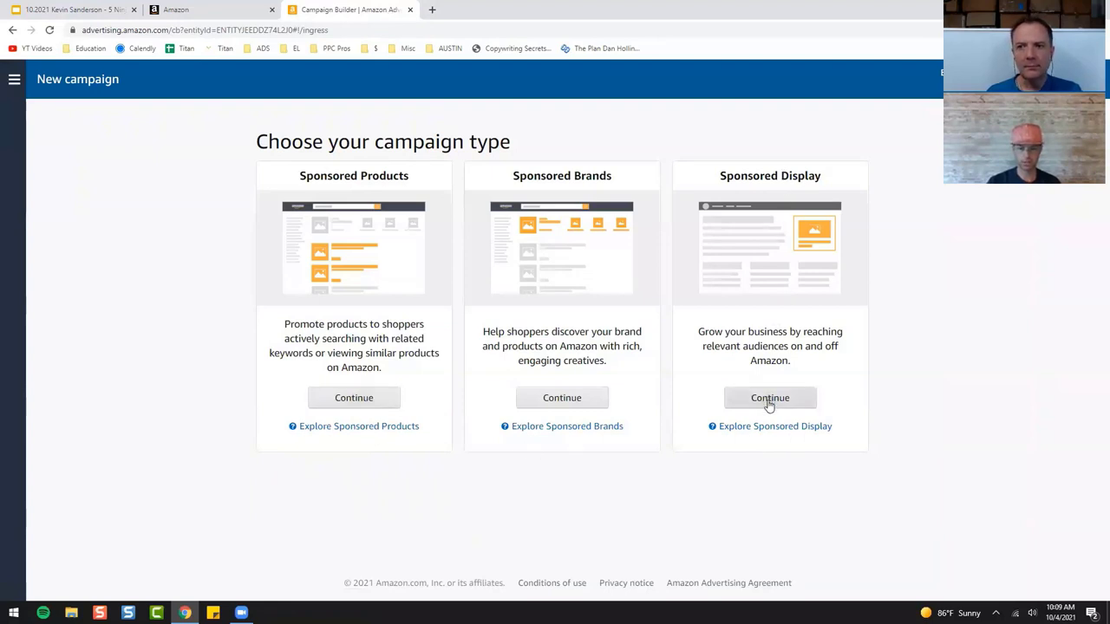
left_click(354, 400)
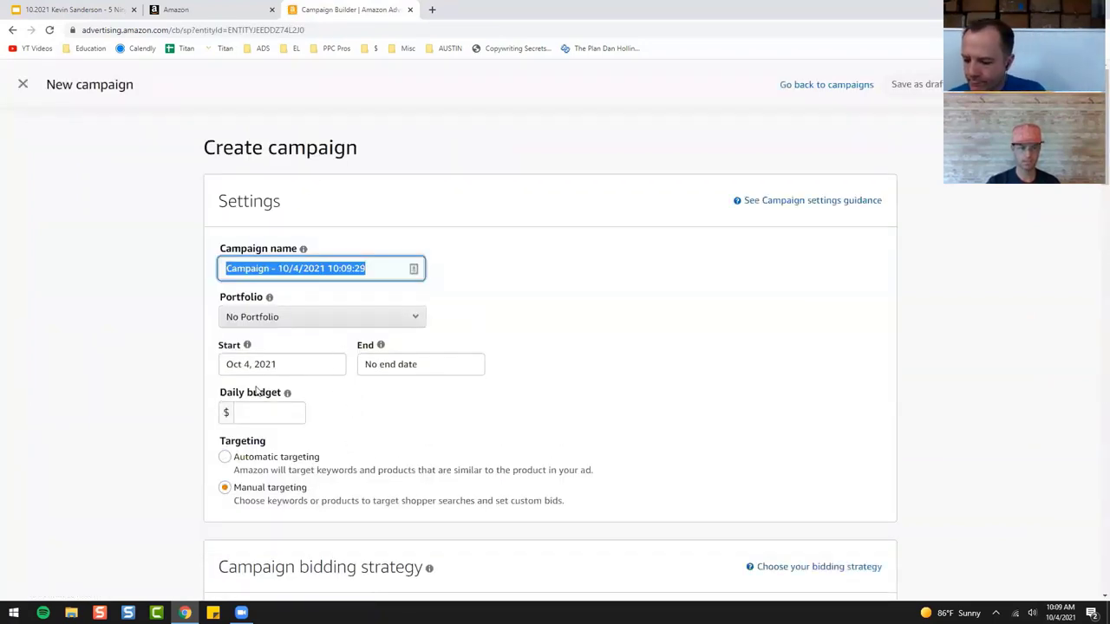
Step: Set the campaign's daily budget to $50.00, keeping manual targeting and the "Dynamic bids - down only" bidding strategy
scroll(260, 356, "down", 2)
left_click(262, 241)
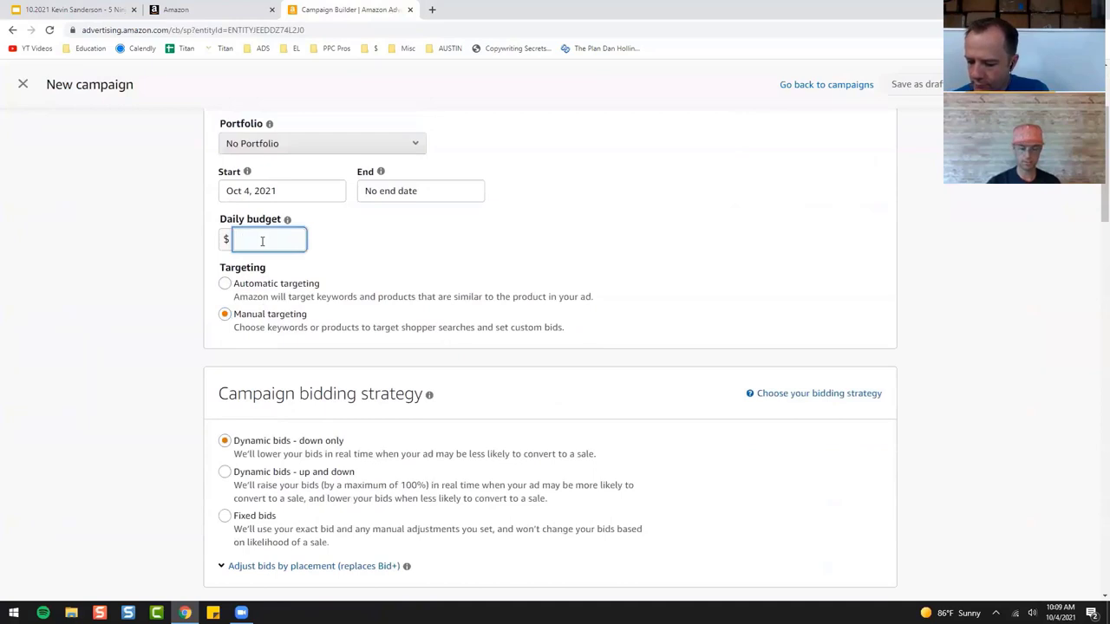
left_click(166, 280)
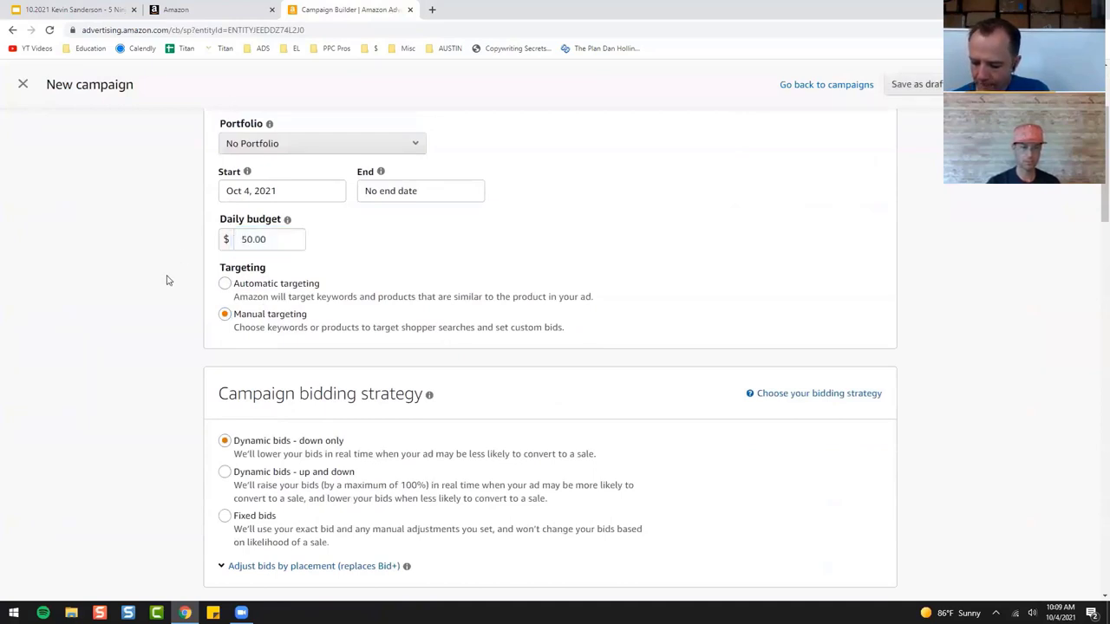
scroll(179, 411, "down", 2)
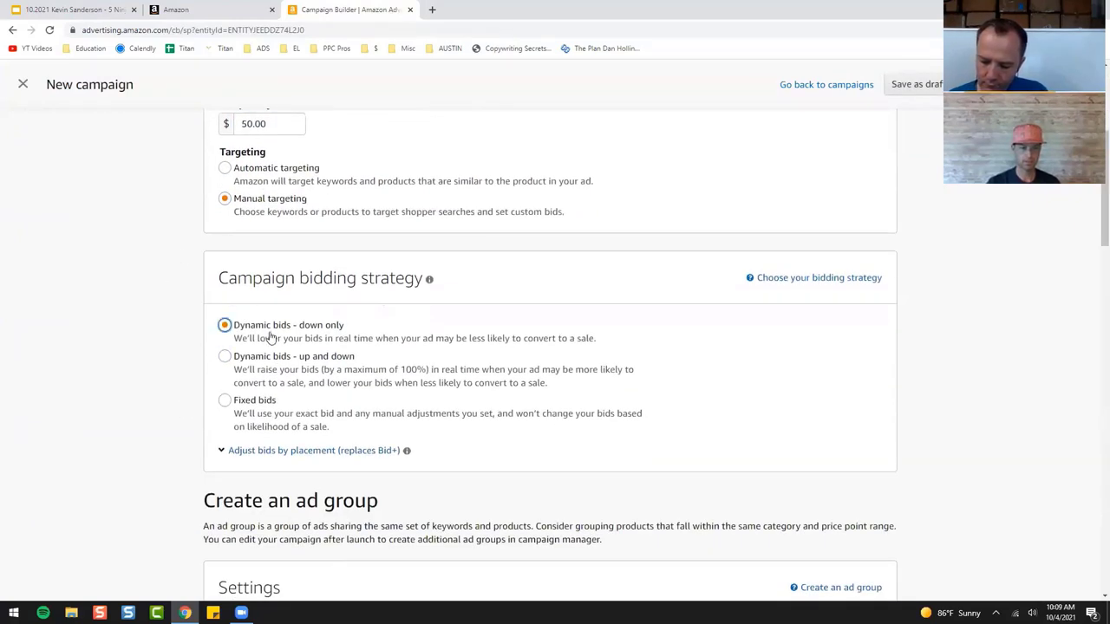
Step: Copy ASIN B089KRPX44 of the 180-pack tea tree wipes from the inventory list and add that product to the ad group
scroll(182, 439, "down", 5)
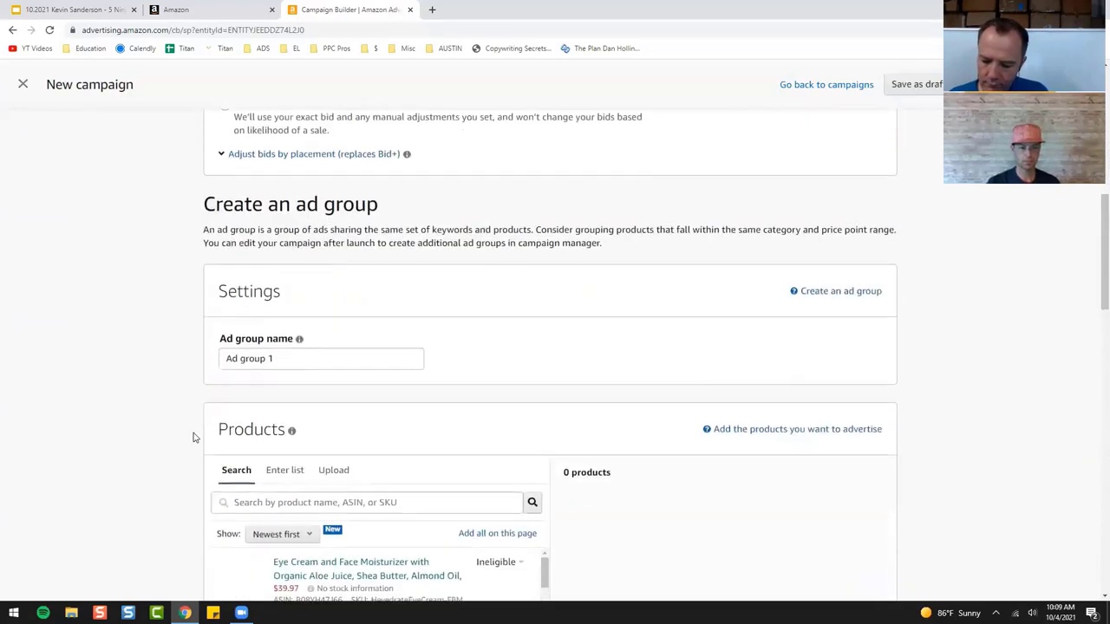
left_click(193, 10)
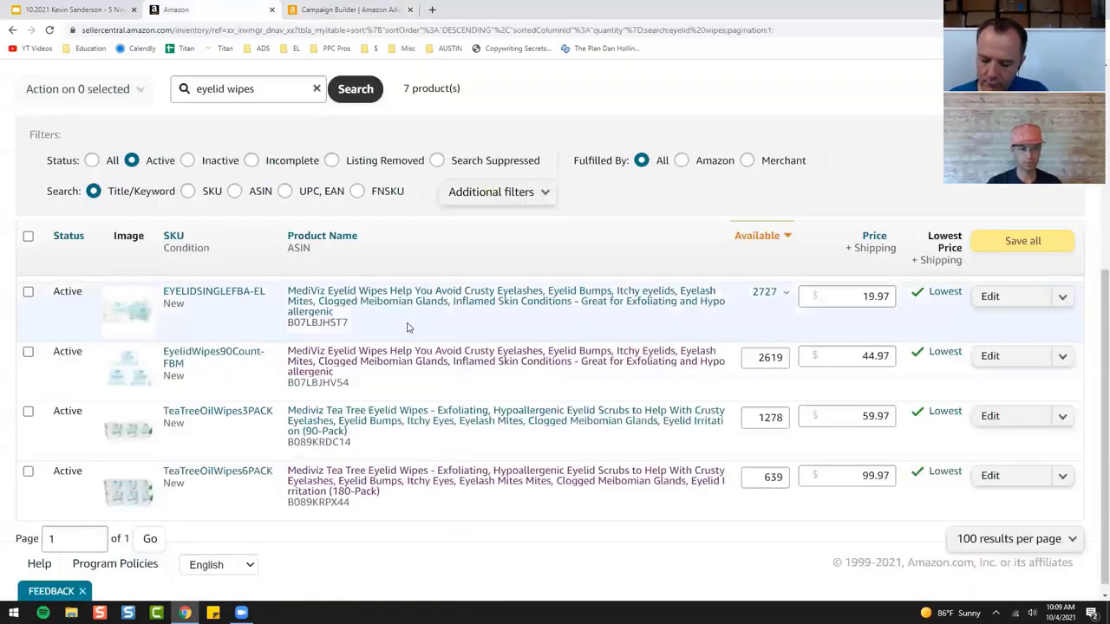
double_click(321, 503)
key("ctrl+c")
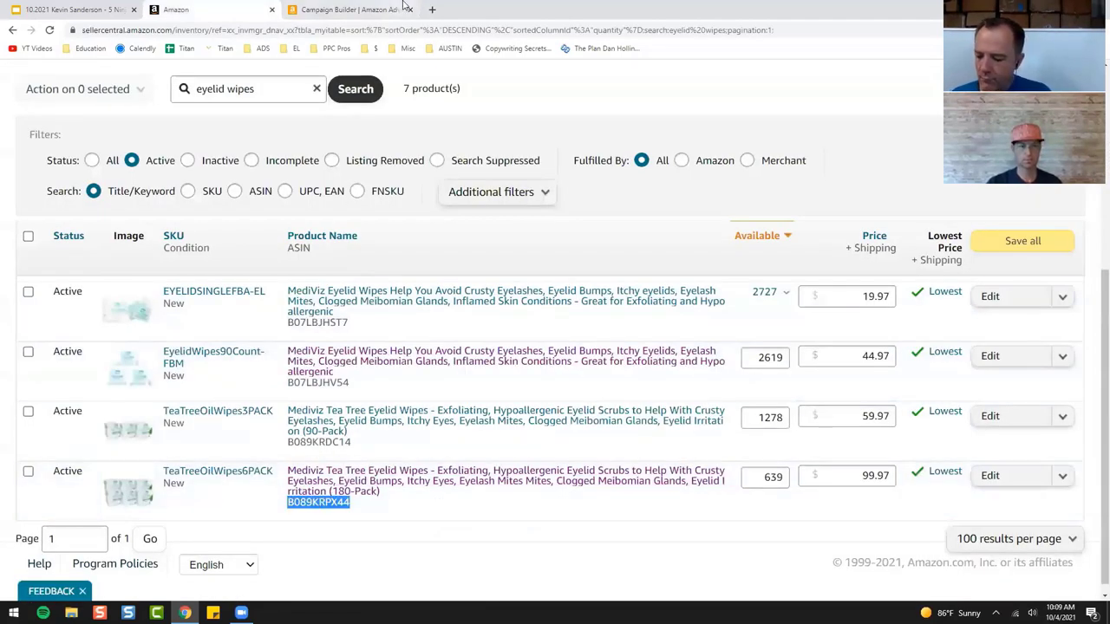
left_click(364, 10)
left_click(304, 335)
key("ctrl+v")
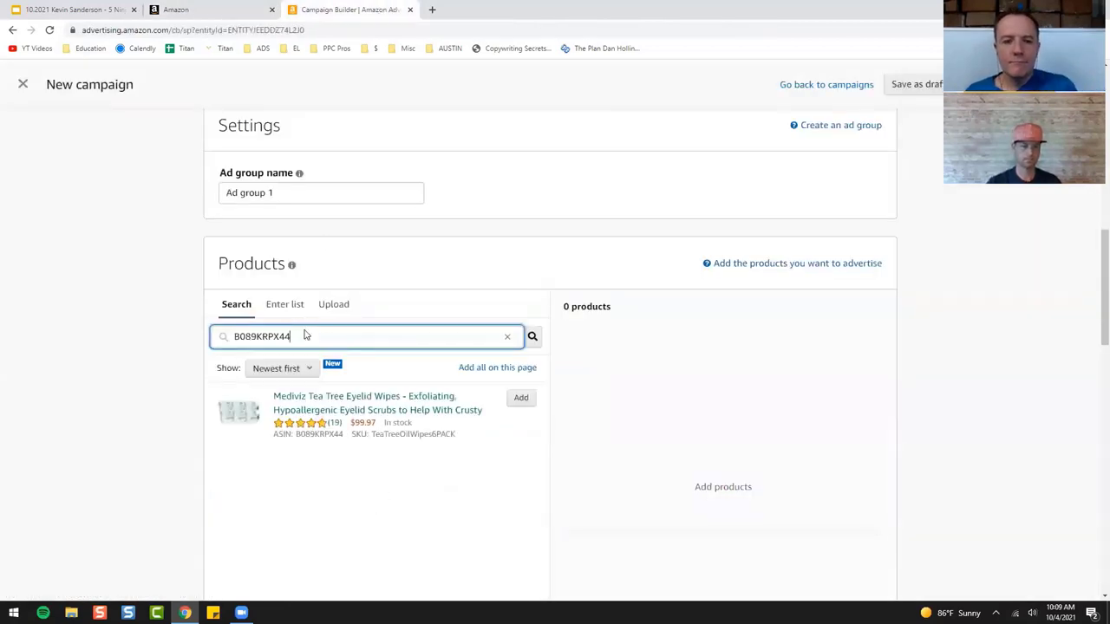
left_click(520, 398)
Step: Switch the ad group to product targeting and show the suggested individual products
scroll(174, 395, "down", 1)
scroll(178, 392, "down", 4)
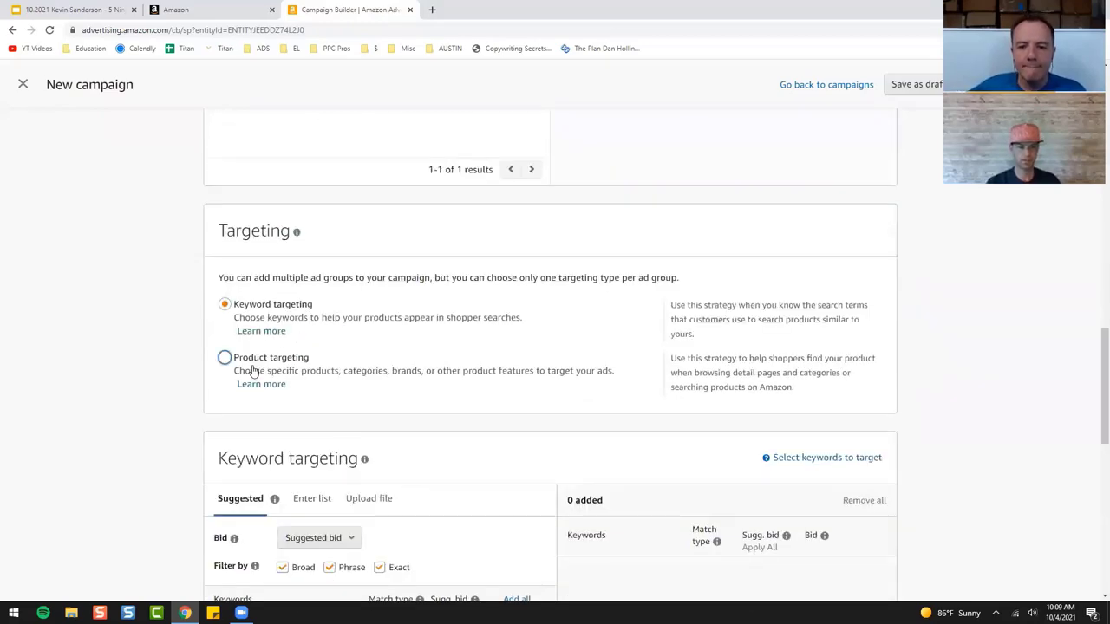
left_click(252, 371)
scroll(168, 370, "down", 3)
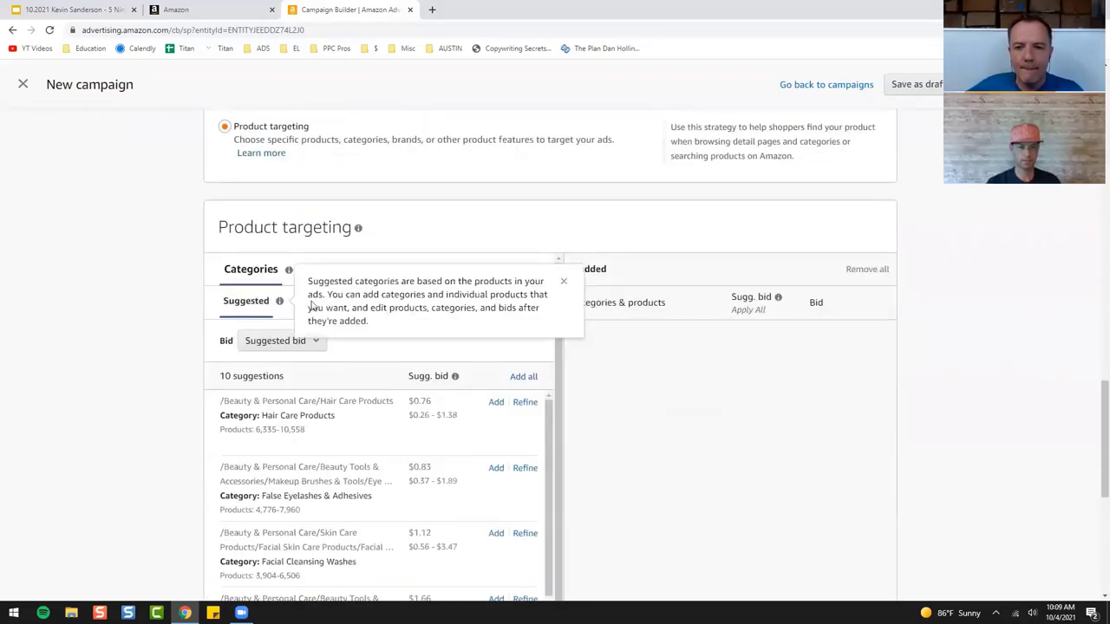
left_click(388, 269)
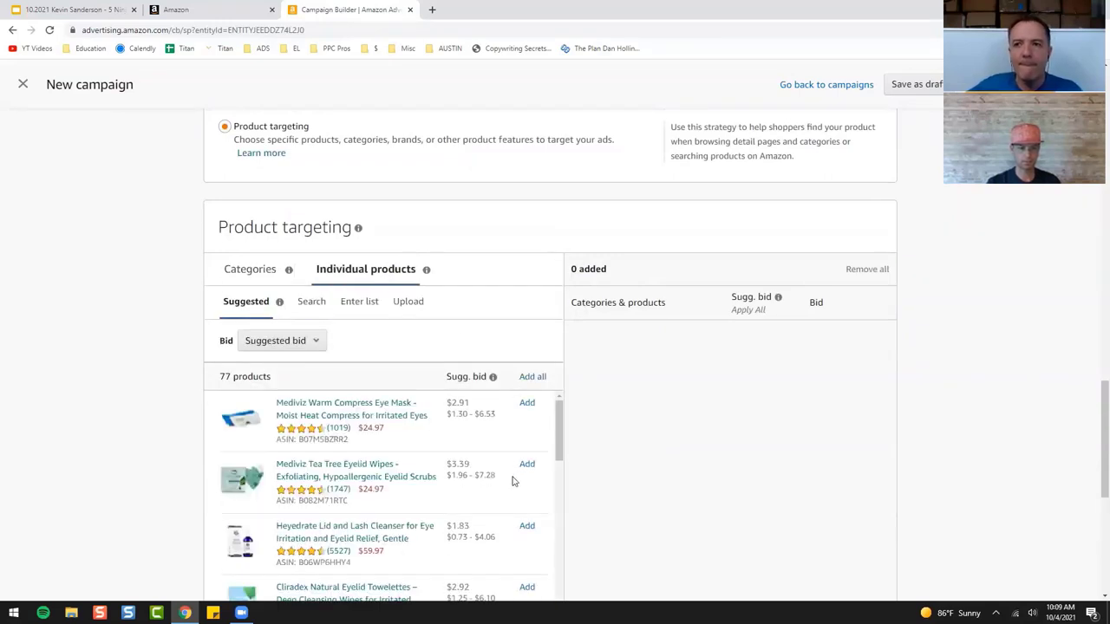
Step: Add the Mediviz Tea Tree Eyelid Wipes 30-pack and Mediviz Warm Compress Eye Mask as targets at suggested bids, and review the other suggestions
scroll(152, 464, "down", 2)
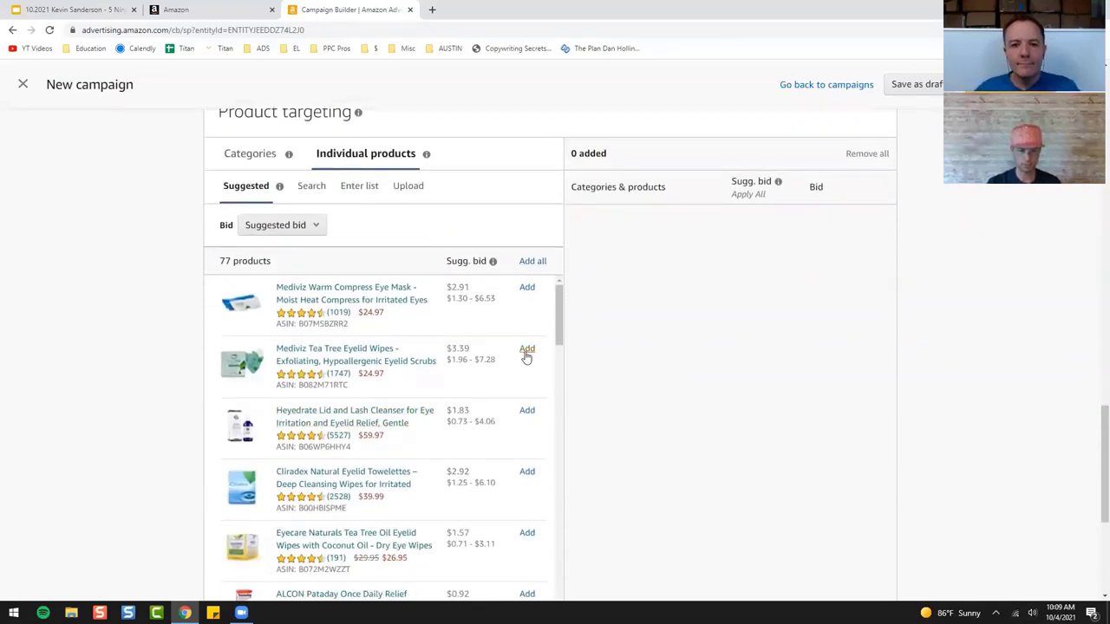
left_click(526, 348)
left_click(527, 290)
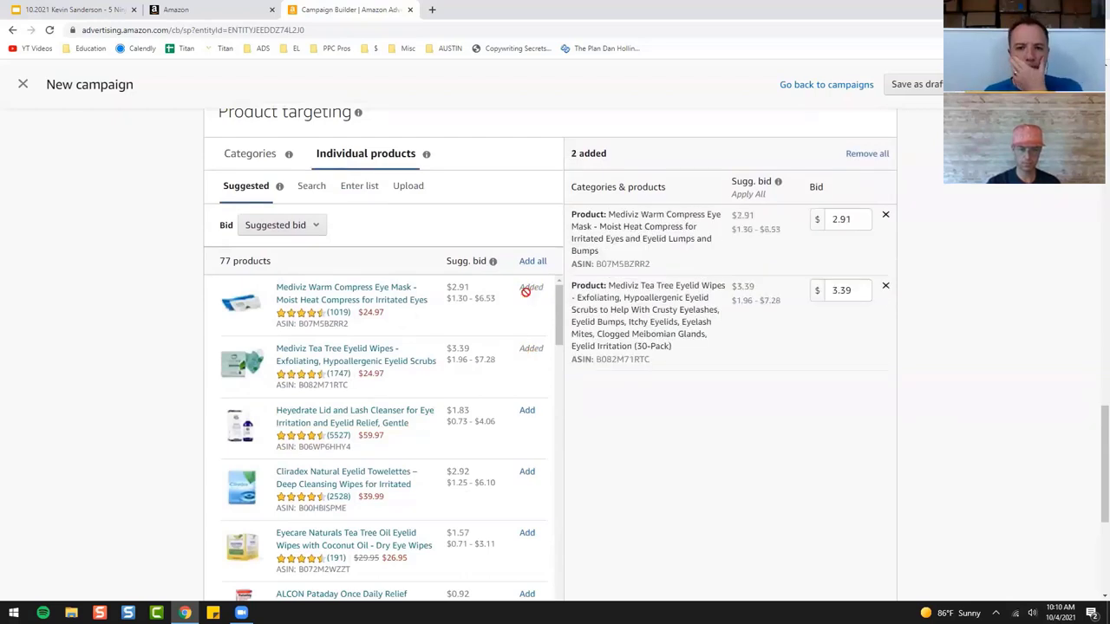
scroll(515, 408, "down", 2)
scroll(407, 443, "down", 1)
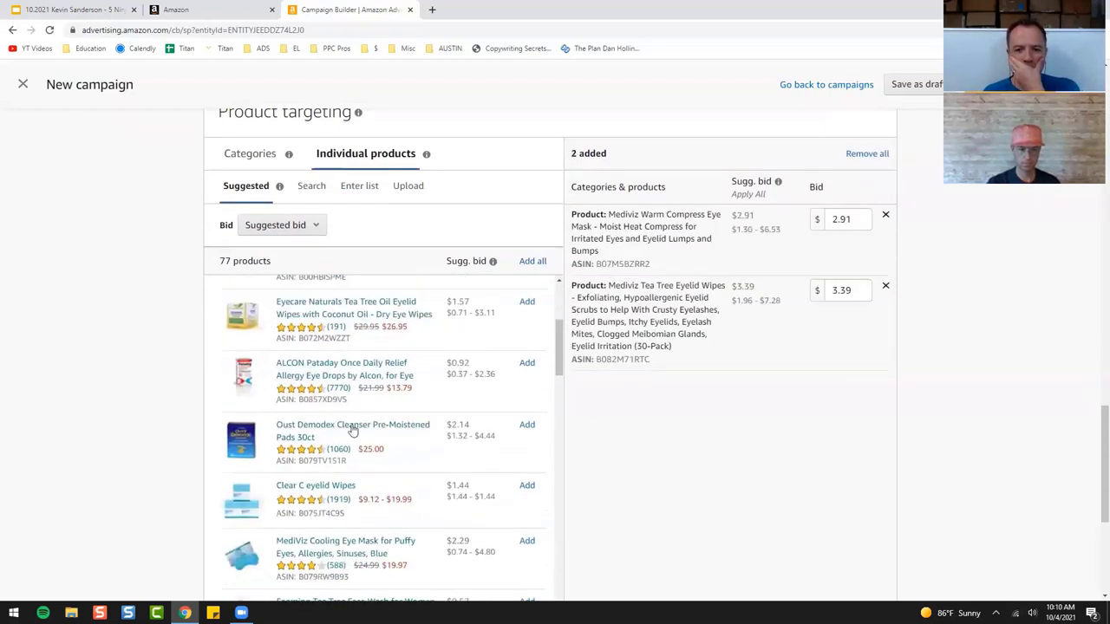
scroll(364, 408, "up", 1)
scroll(447, 444, "down", 3)
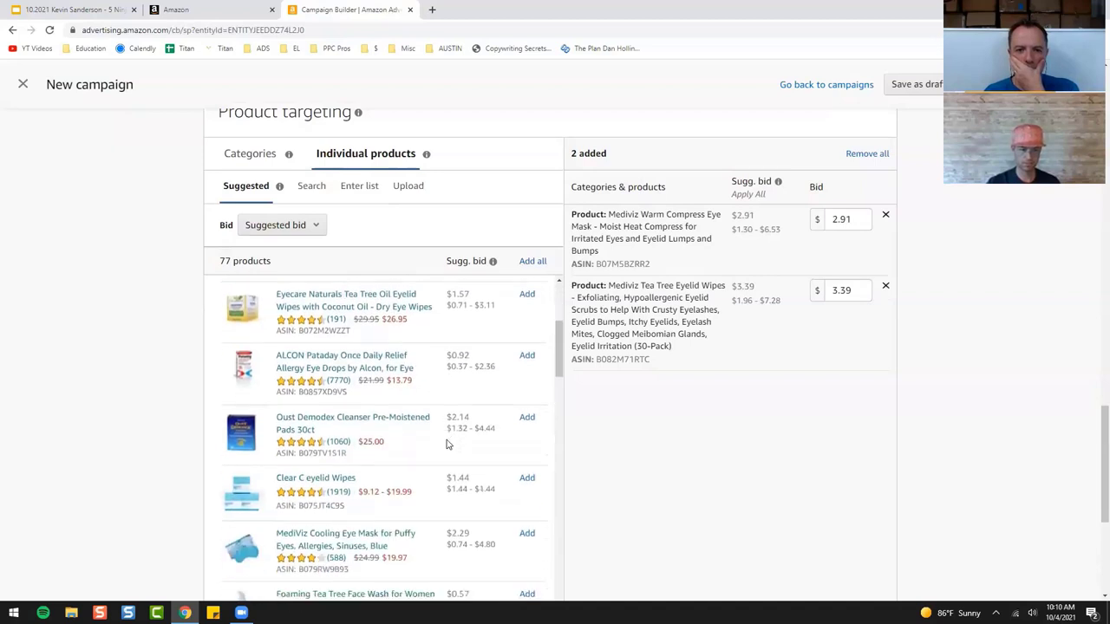
scroll(447, 442, "up", 6)
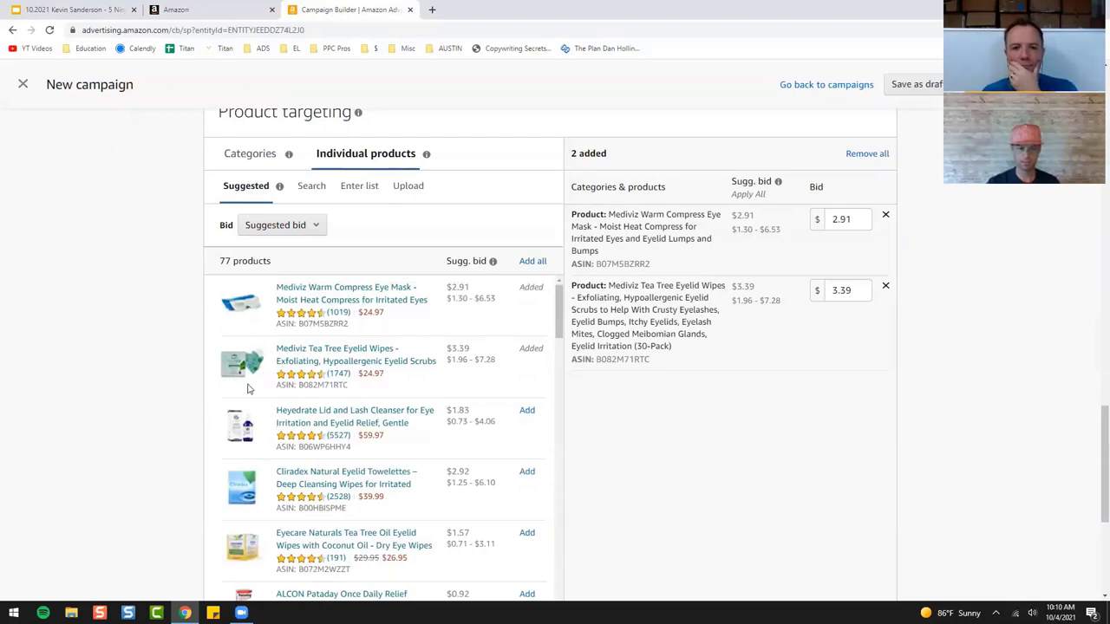
Step: Set the bids of both Mediviz targets, the 30-pack tea tree wipes and the warm compress eye mask, to $25.00
left_click_drag(836, 290, 854, 289)
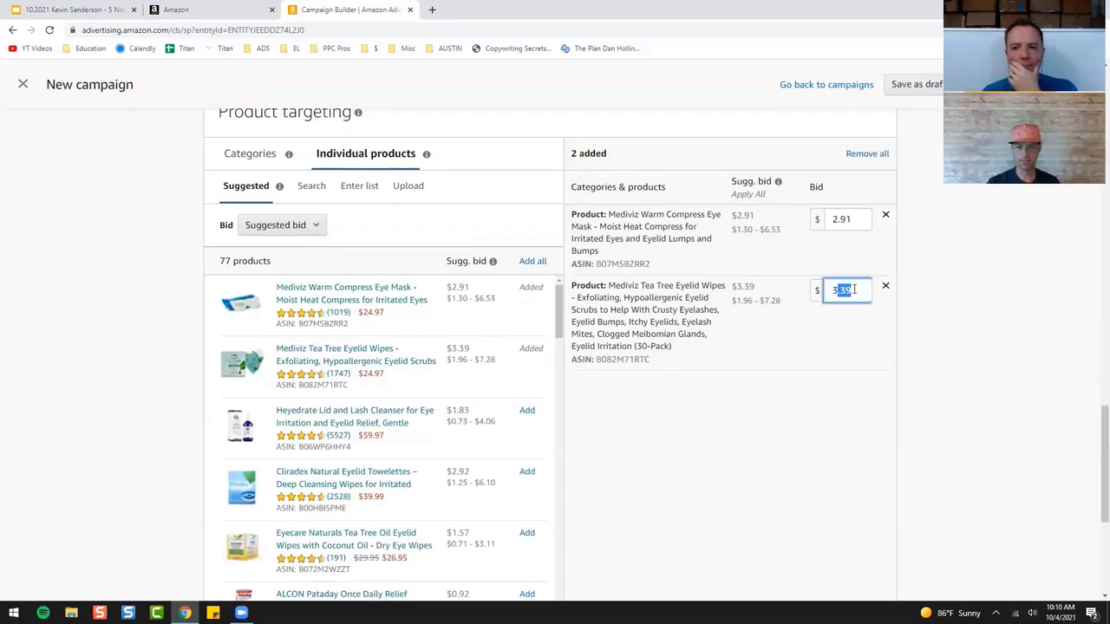
type("25")
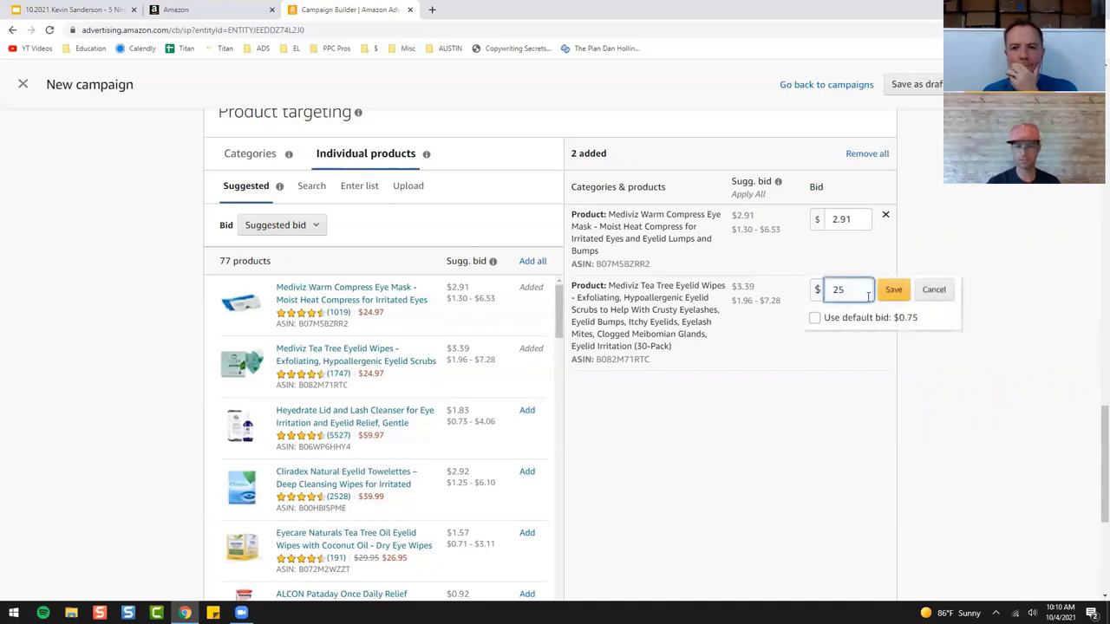
left_click(891, 295)
left_click_drag(852, 220, 835, 224)
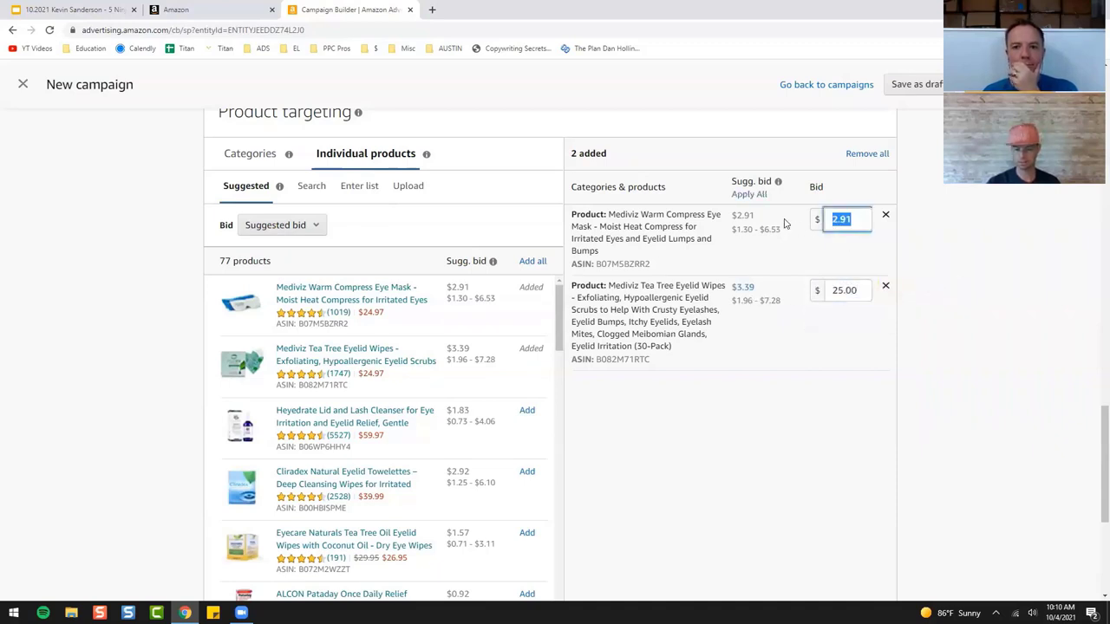
type("25")
left_click(892, 222)
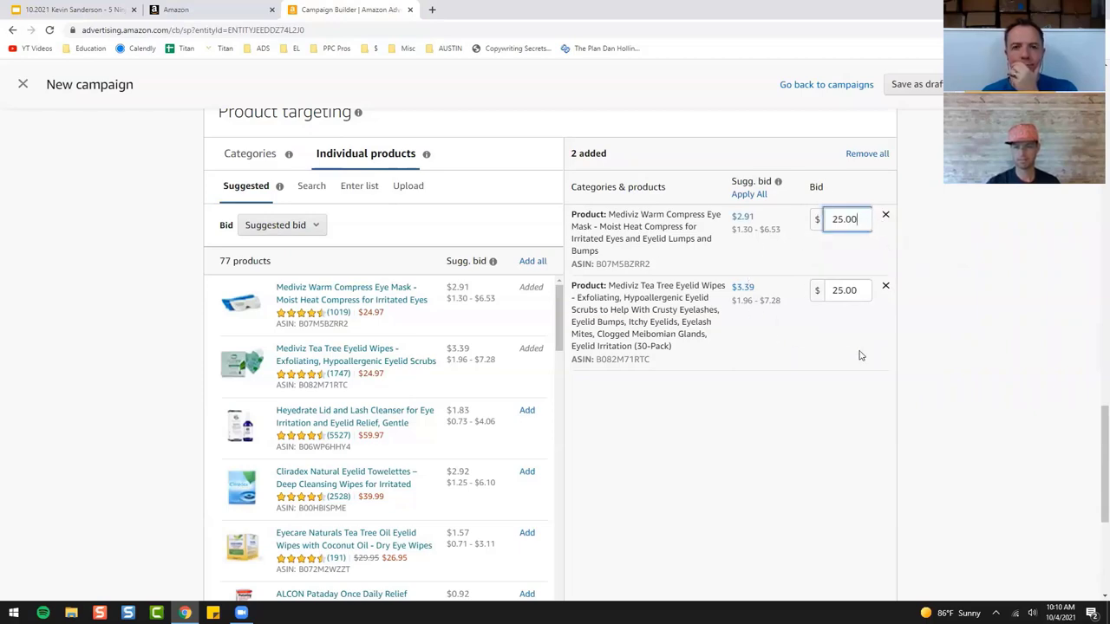
scroll(837, 428, "down", 4)
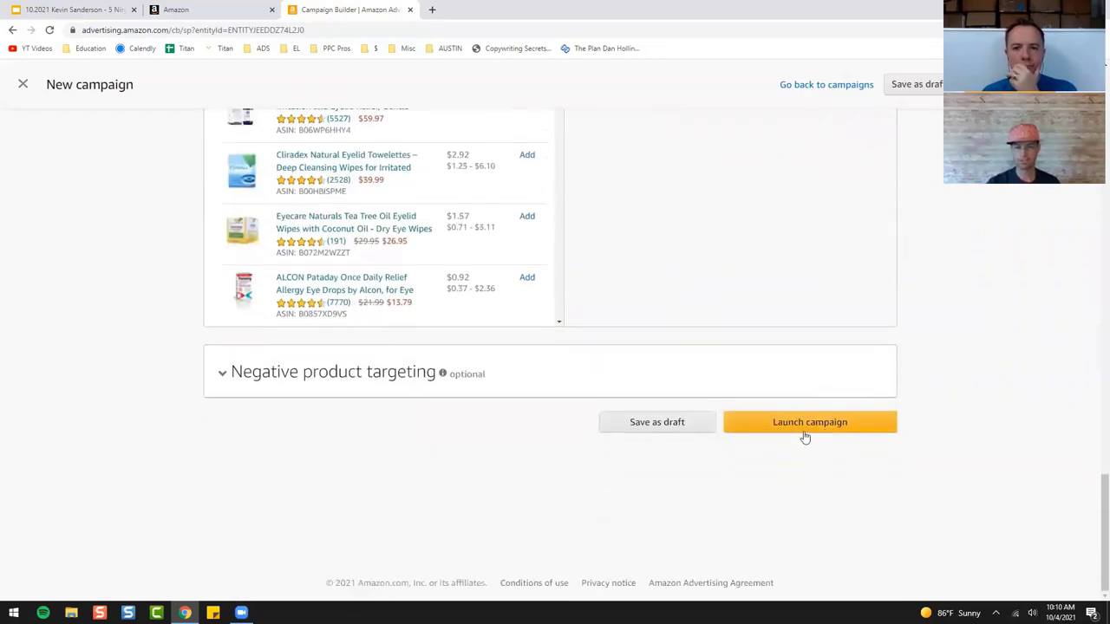
scroll(807, 443, "up", 4)
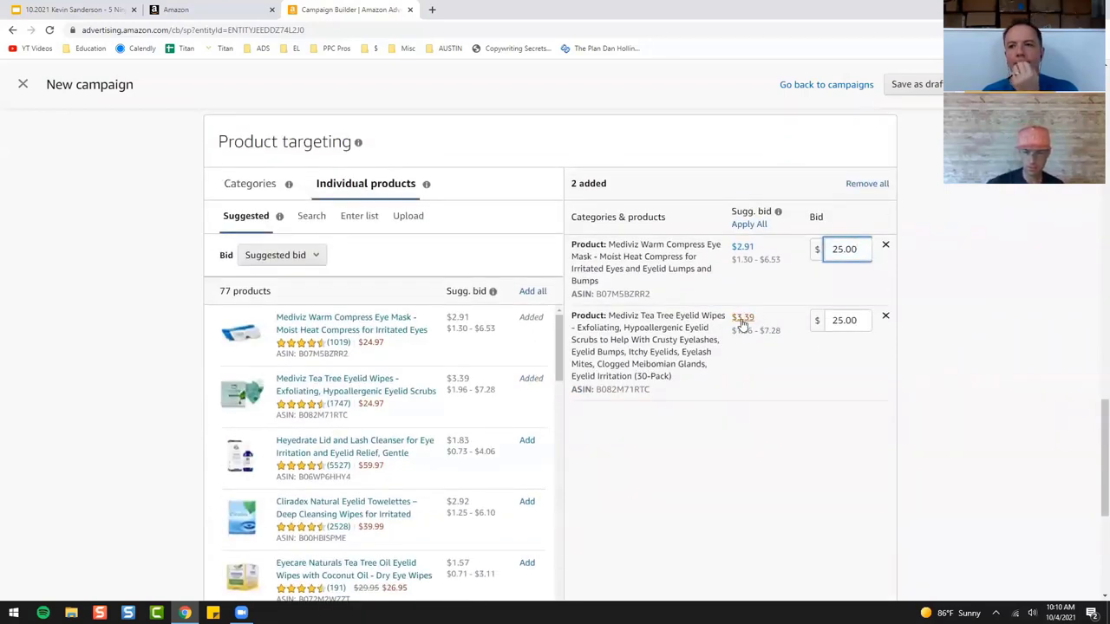
Step: Examine the upper ends of the suggested bid ranges for the two Mediviz targets
left_click_drag(763, 333, 776, 332)
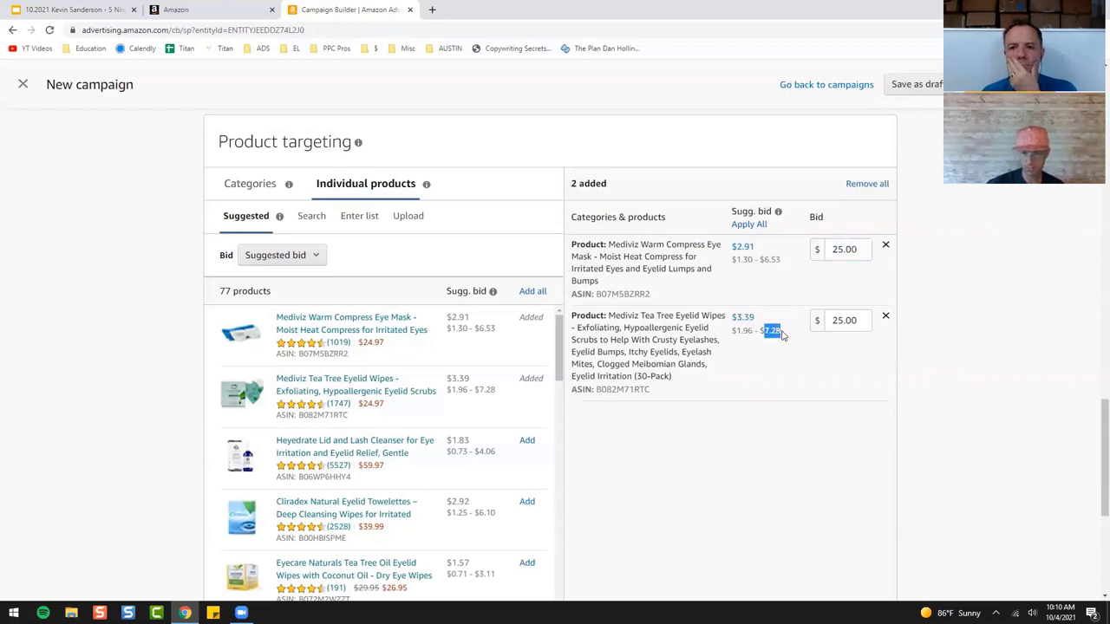
left_click(768, 262)
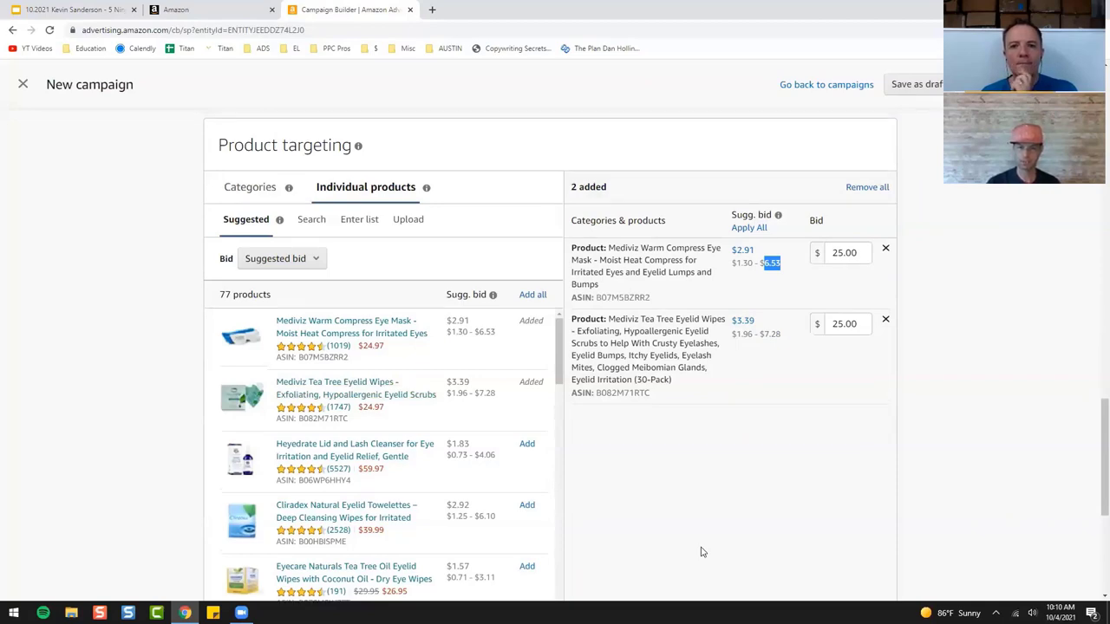
scroll(702, 553, "up", 1)
scroll(701, 553, "up", 5)
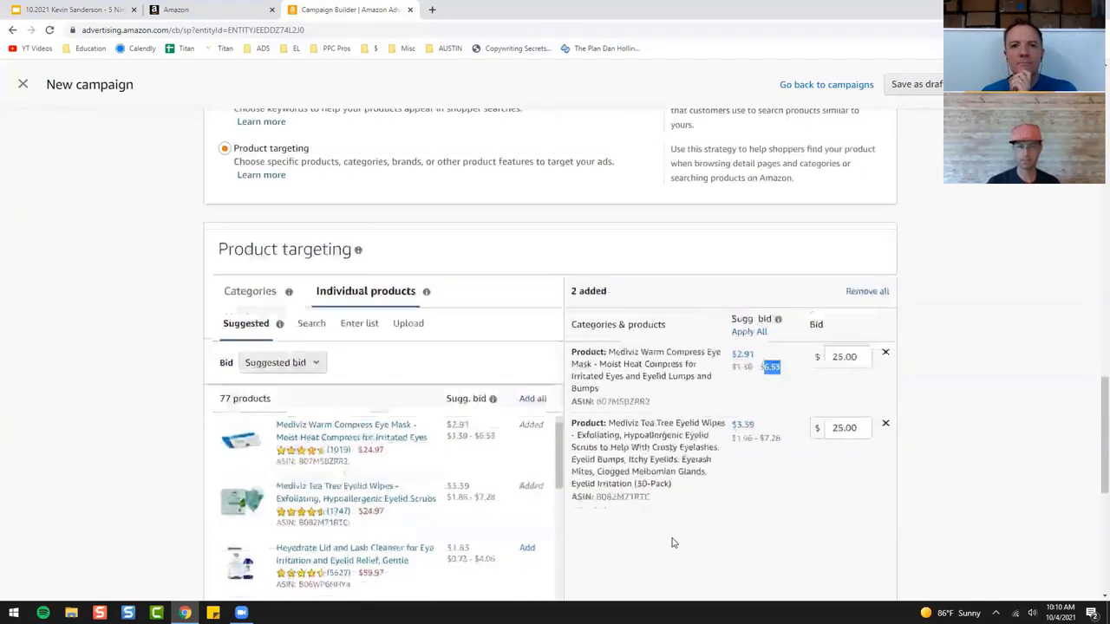
Step: Leave the unfinished Sponsored Products campaign without launching it and start a new Sponsored Display campaign
left_click(24, 85)
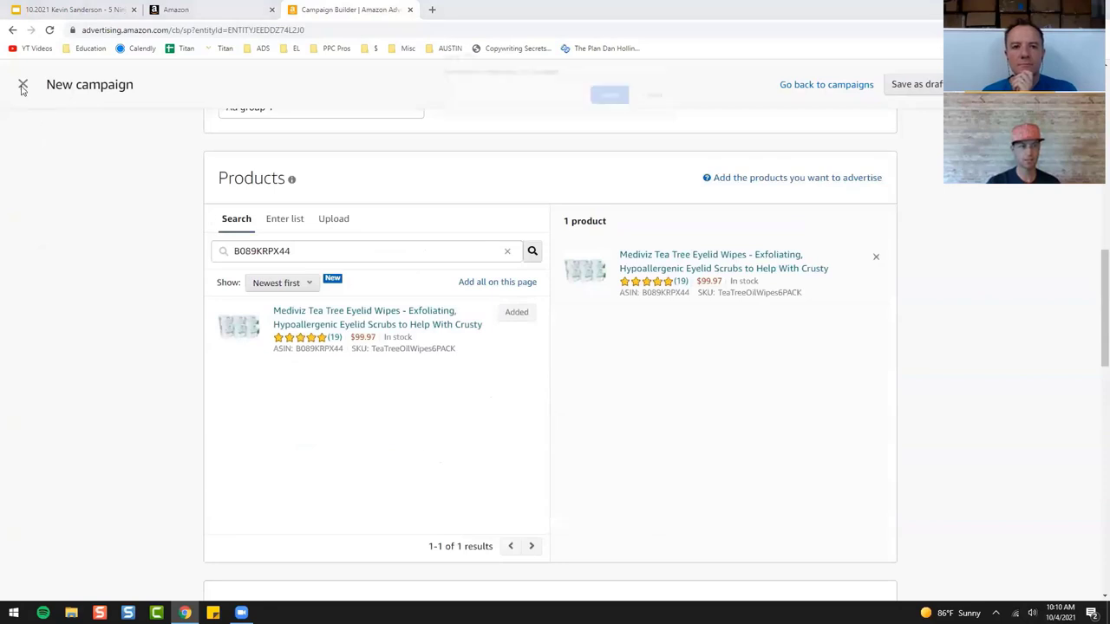
left_click(610, 94)
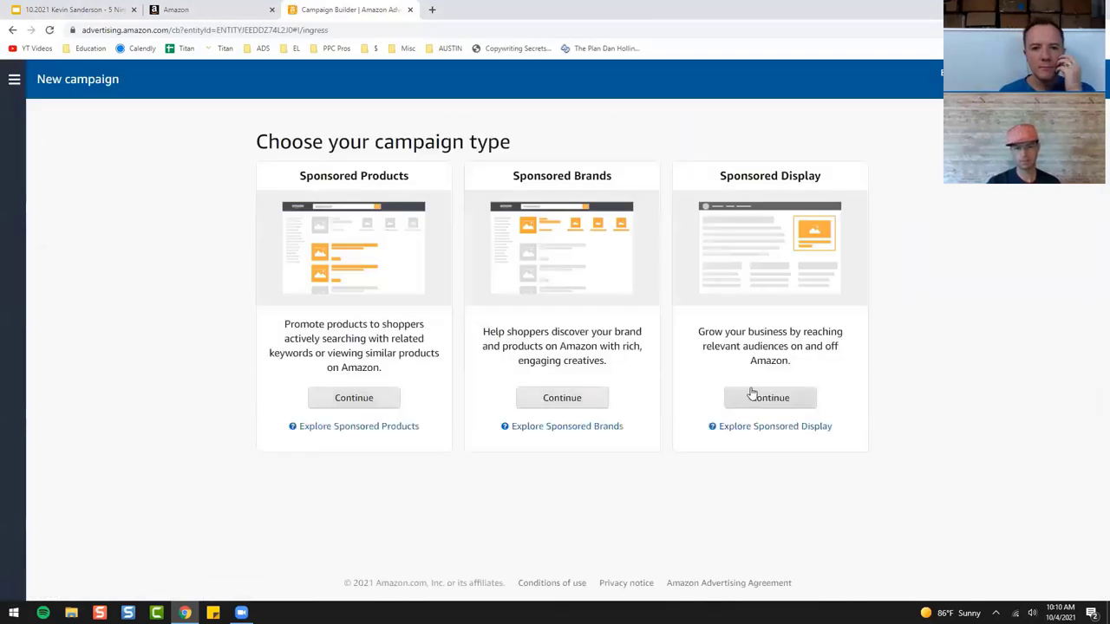
left_click(770, 399)
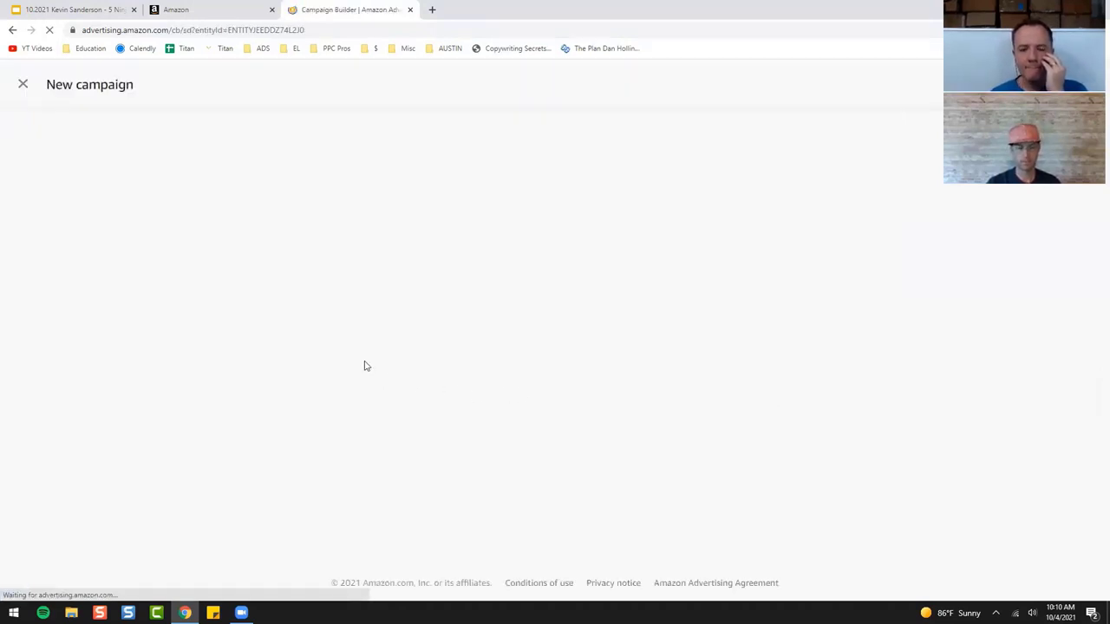
Step: Add ASIN B089KRPX44 from an entered list as the product to advertise in the Sponsored Display ad group
scroll(356, 372, "down", 3)
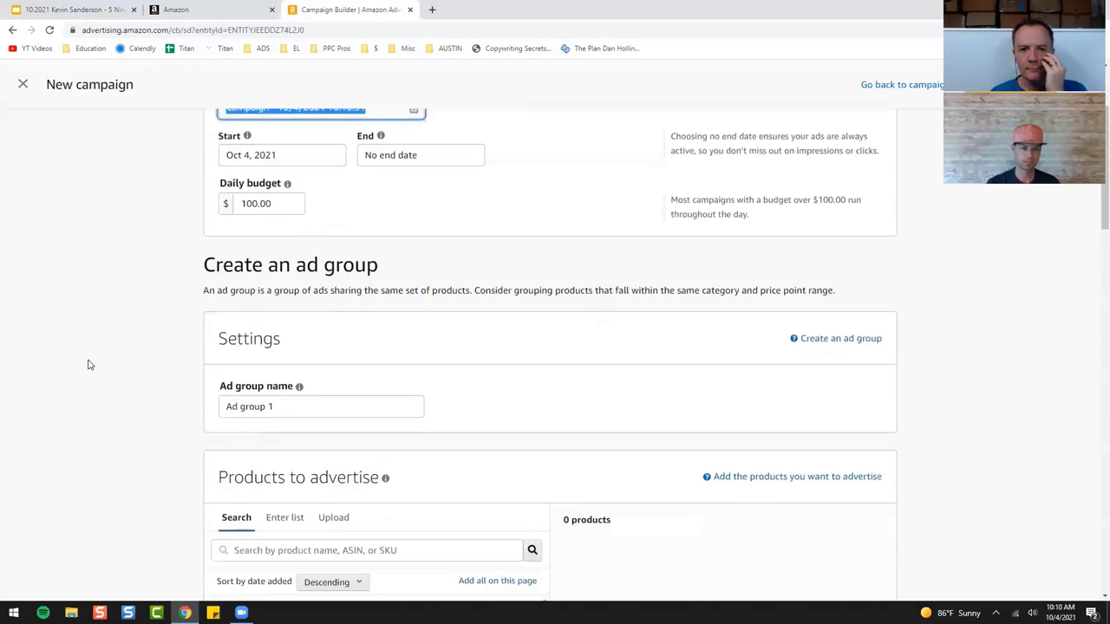
scroll(124, 376, "down", 3)
left_click(293, 277)
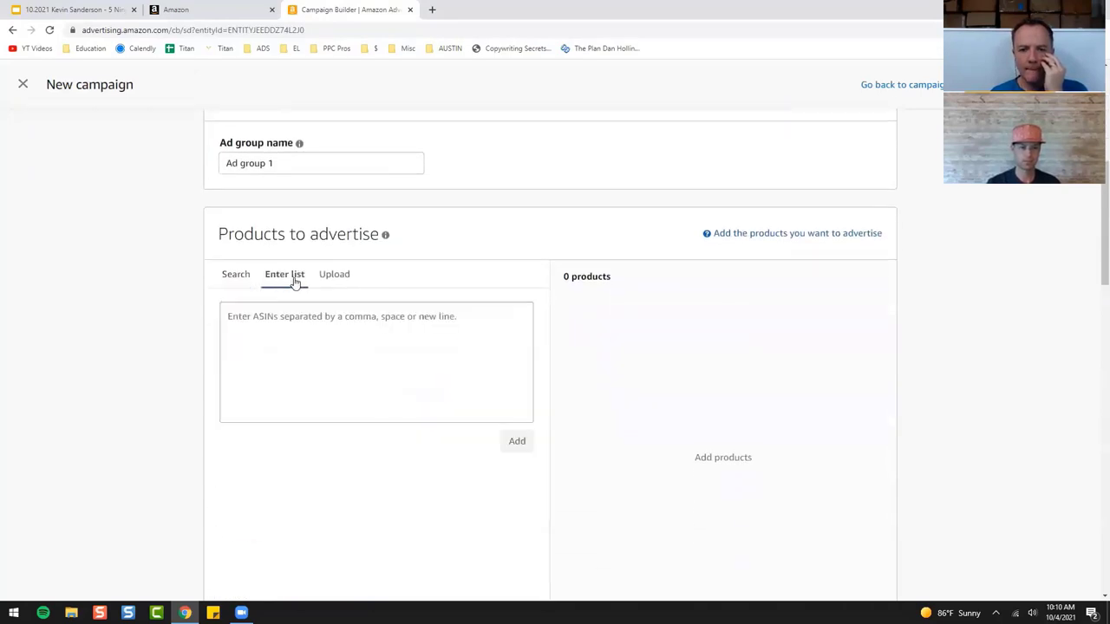
left_click(241, 9)
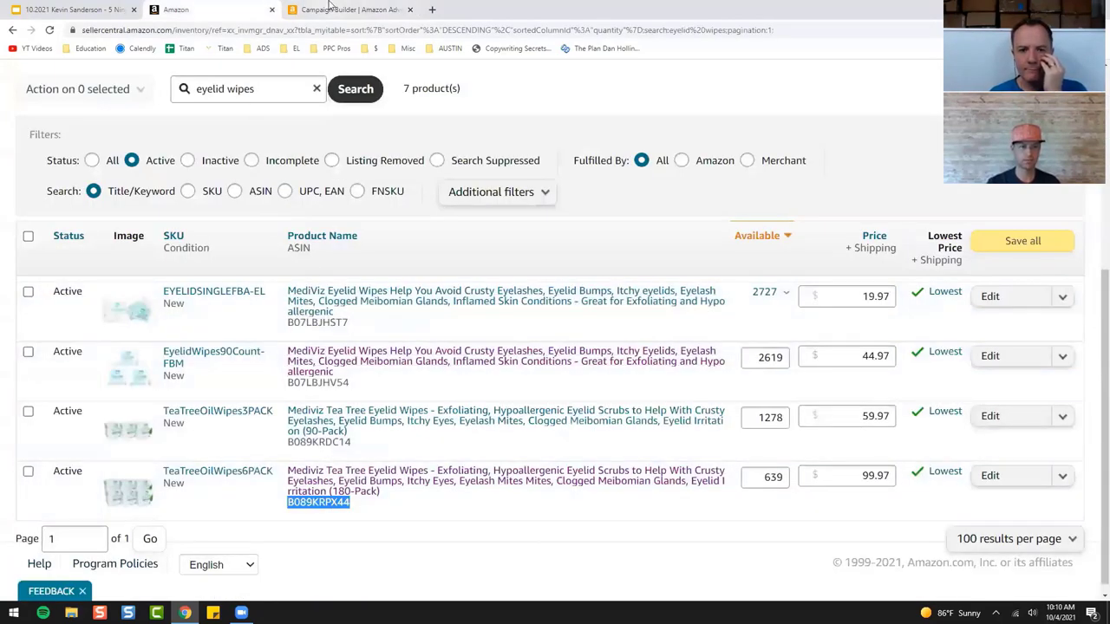
left_click(329, 9)
left_click(365, 352)
type("B089KRPX44")
left_click(516, 446)
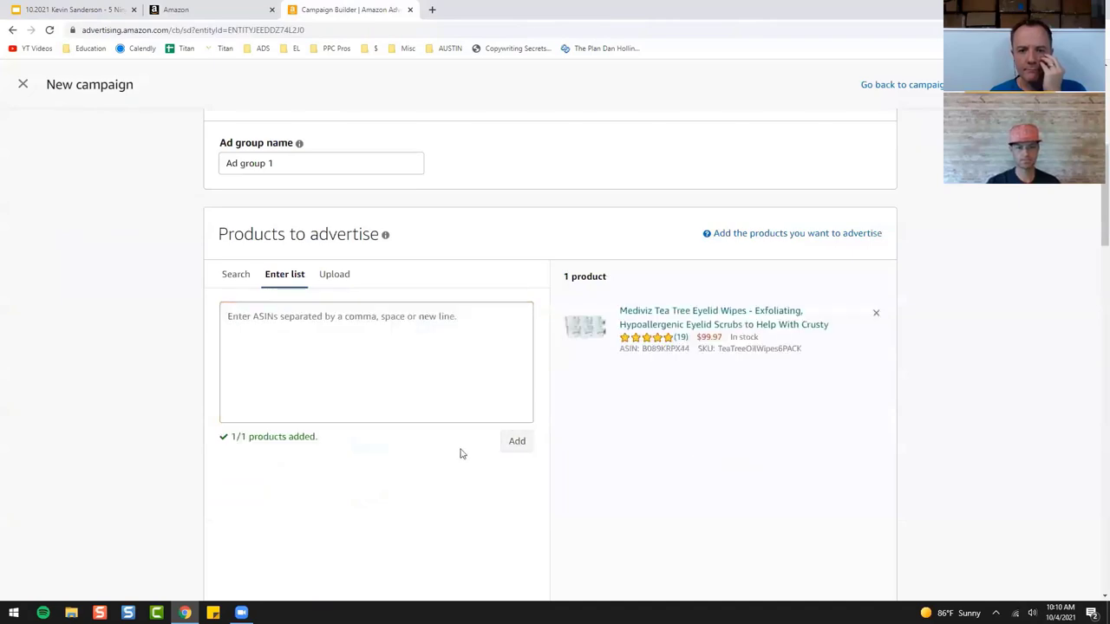
Step: Keep product targeting, optimize the bidding for conversions and set the default bid to $25.00
scroll(205, 455, "down", 4)
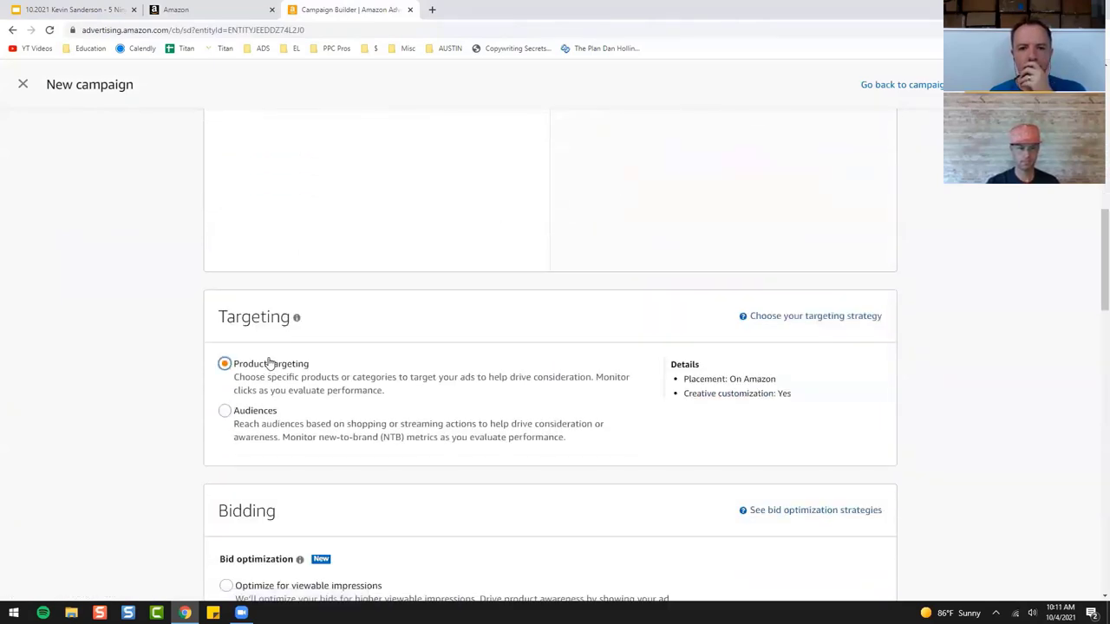
scroll(308, 378, "down", 3)
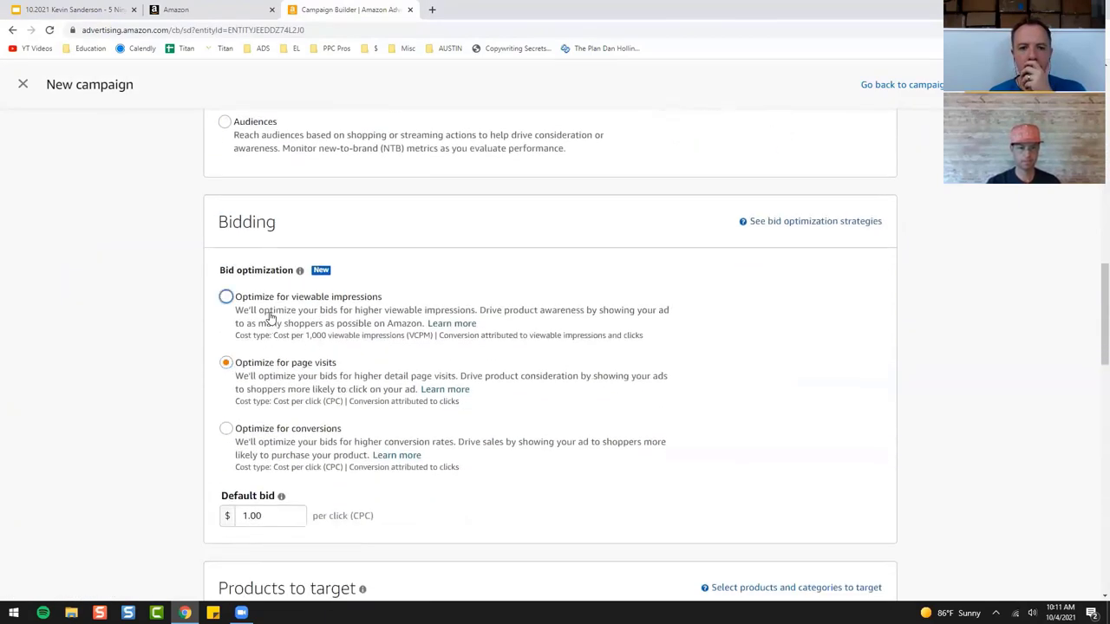
left_click(228, 428)
scroll(184, 444, "down", 2)
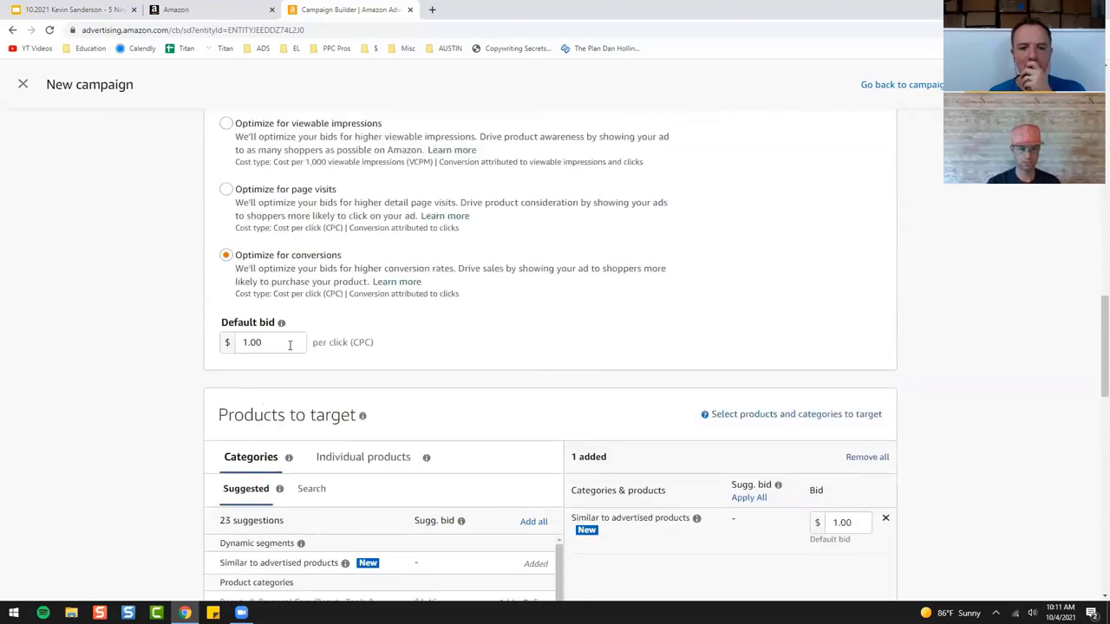
double_click(287, 344)
type("25")
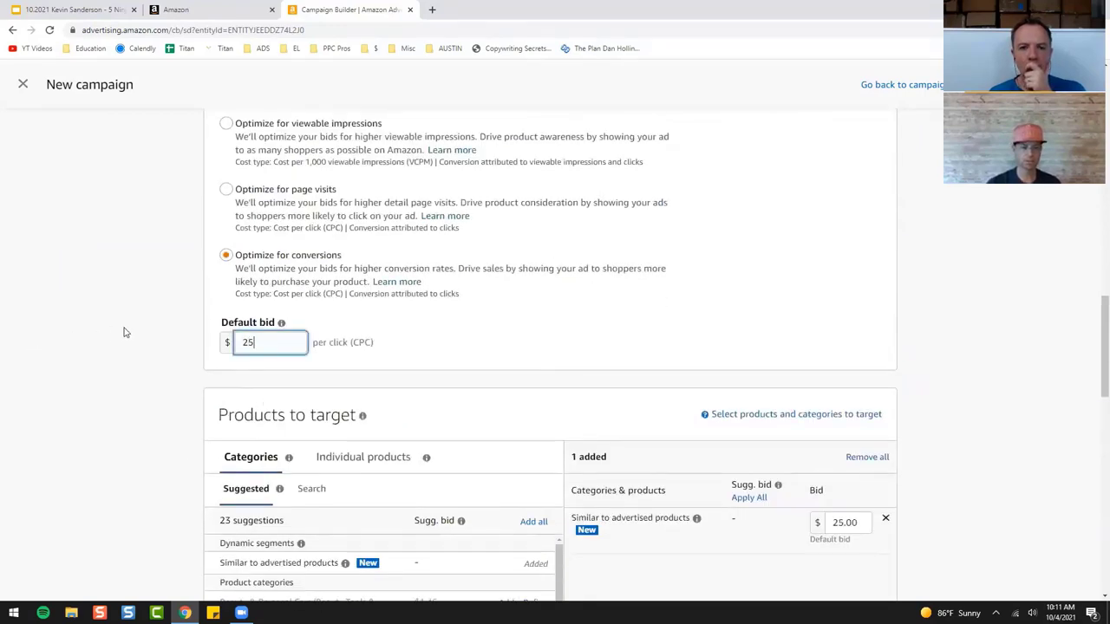
left_click(199, 356)
Step: Copy ASIN B082M71RTC of the 30-pack tea tree eyelid wipes from the inventory list and return to the campaign builder
scroll(204, 368, "down", 2)
left_click(303, 330)
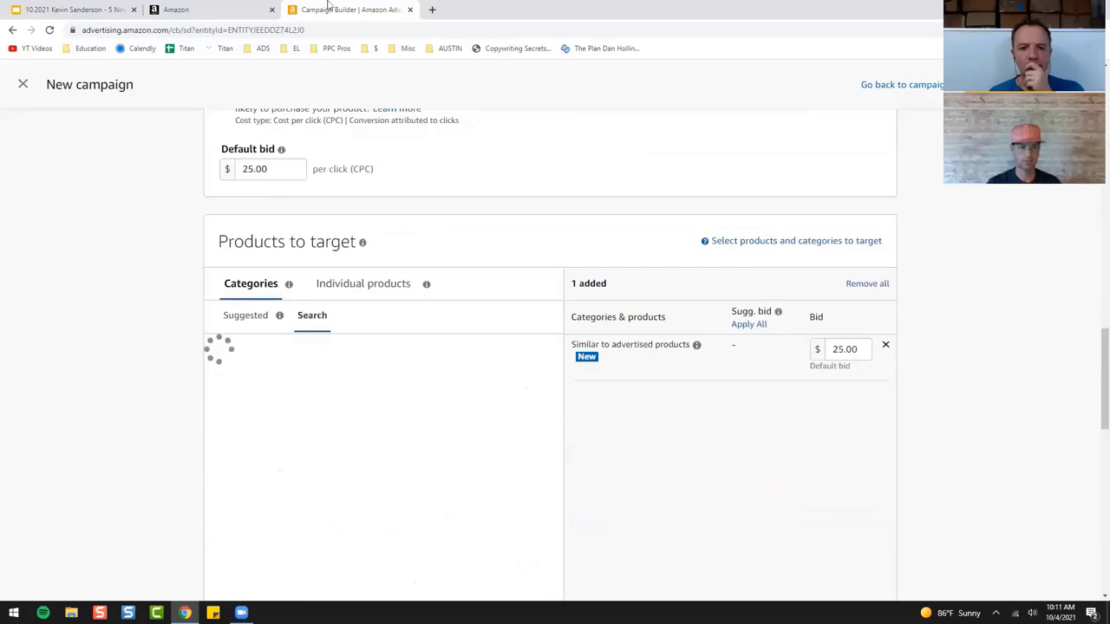
key("ctrl+shift+Tab")
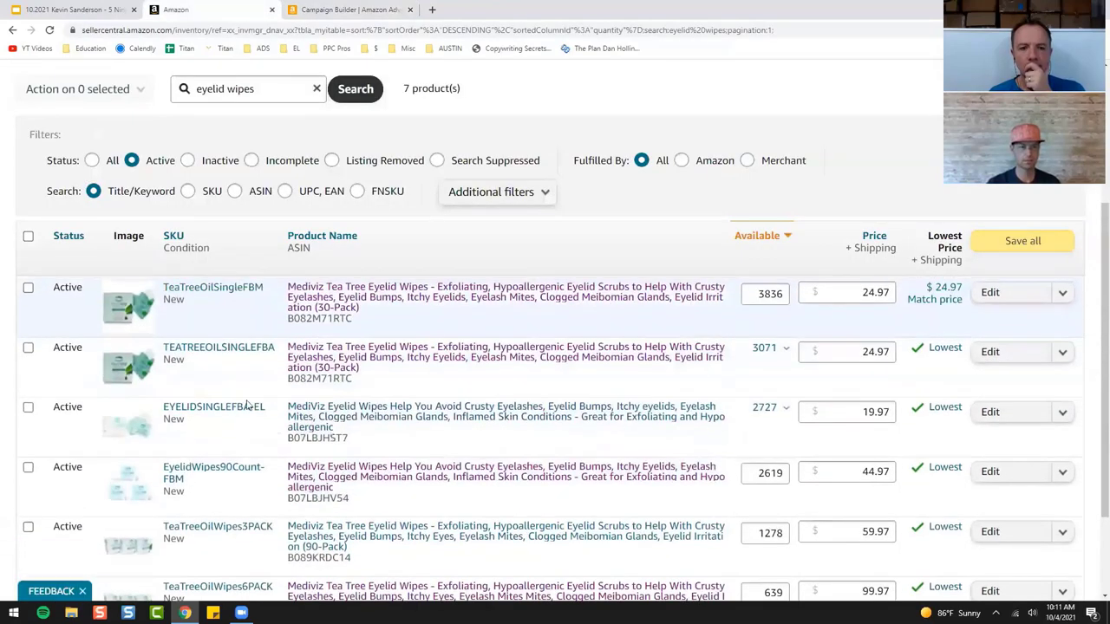
double_click(319, 379)
key("ctrl+c")
key("ctrl+Tab")
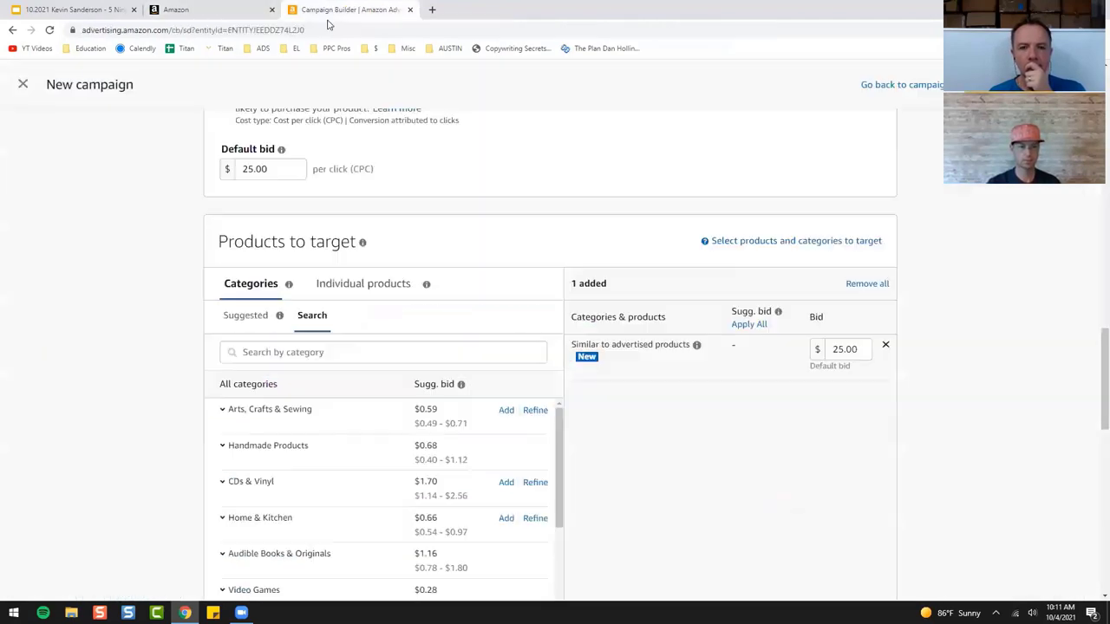
Step: Search individual products for B082M71RTC, add it as a target and remove the "Similar to advertised products" target
left_click(329, 353)
left_click(364, 288)
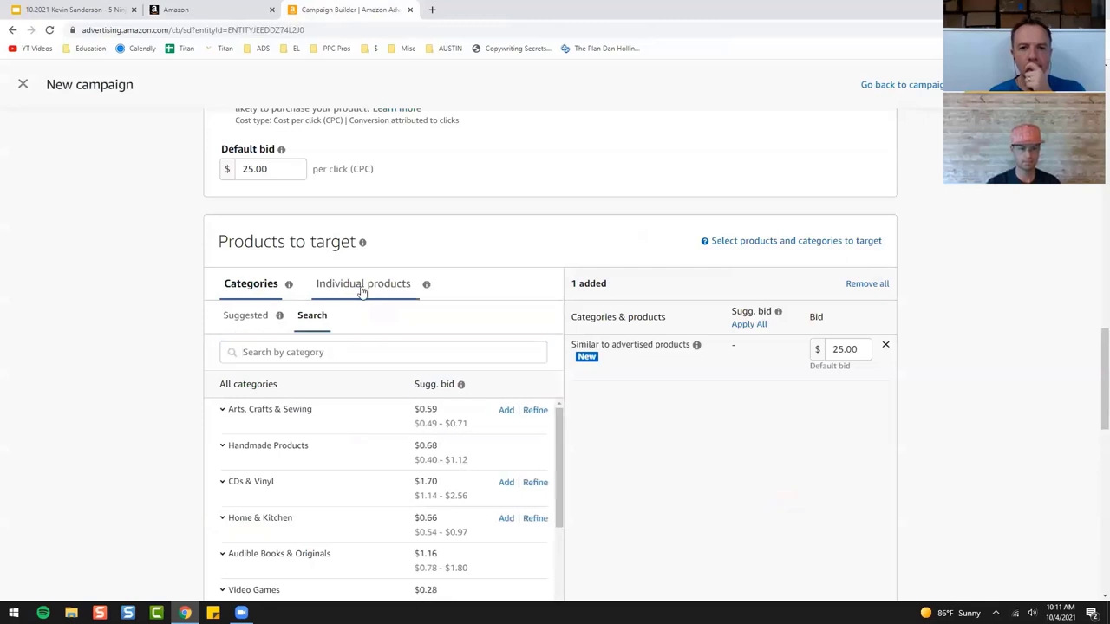
left_click(310, 321)
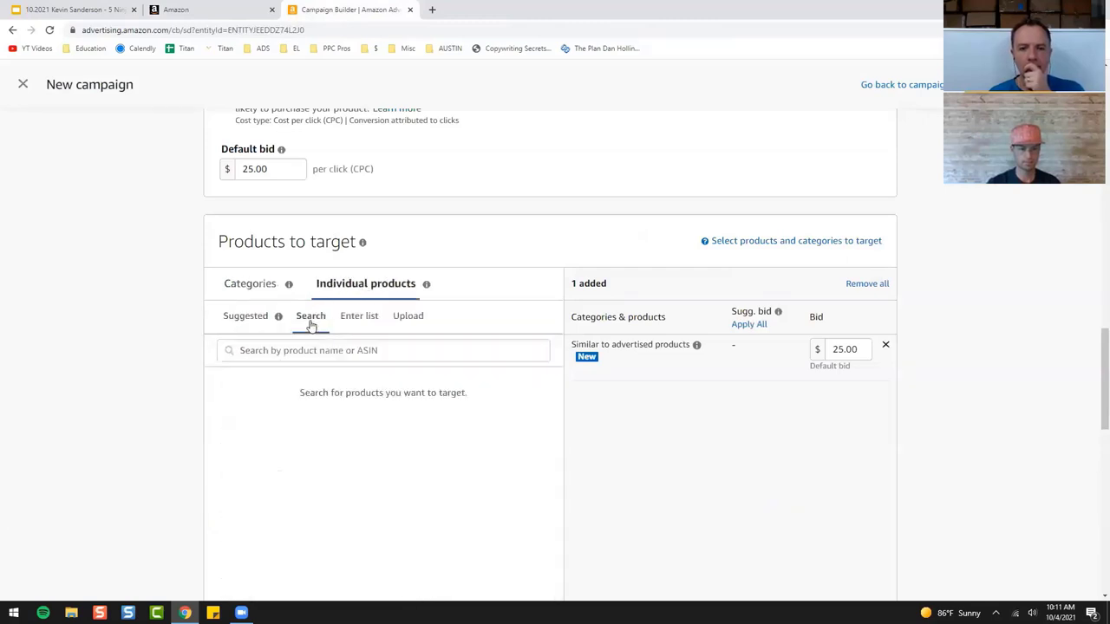
left_click(247, 321)
scroll(240, 441, "down", 3)
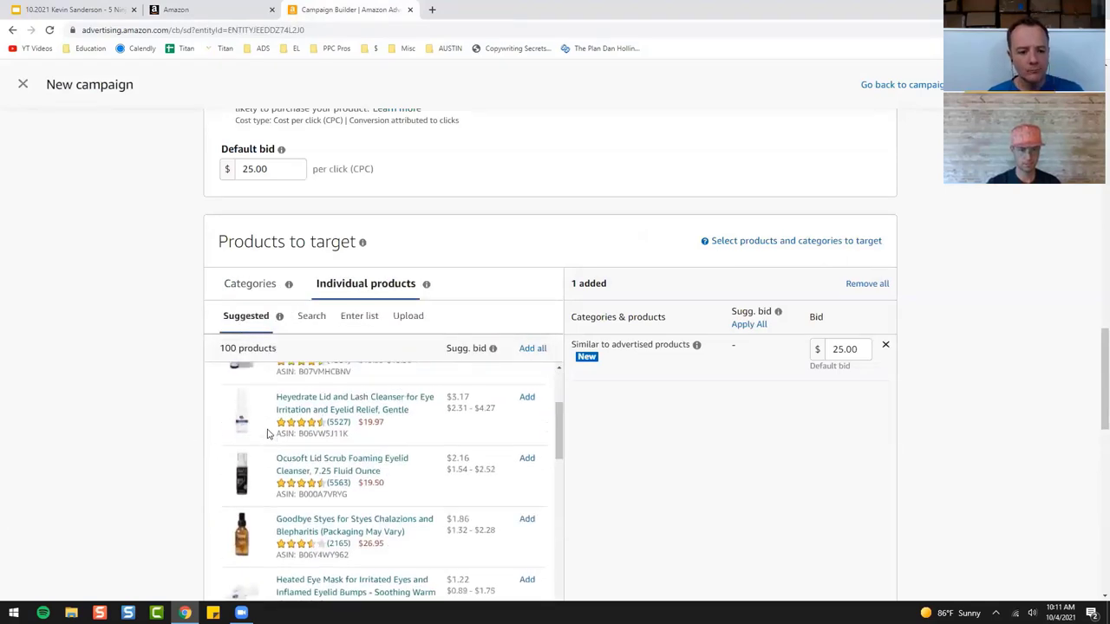
scroll(268, 437, "up", 3)
left_click(311, 316)
left_click(315, 349)
key("ctrl+v")
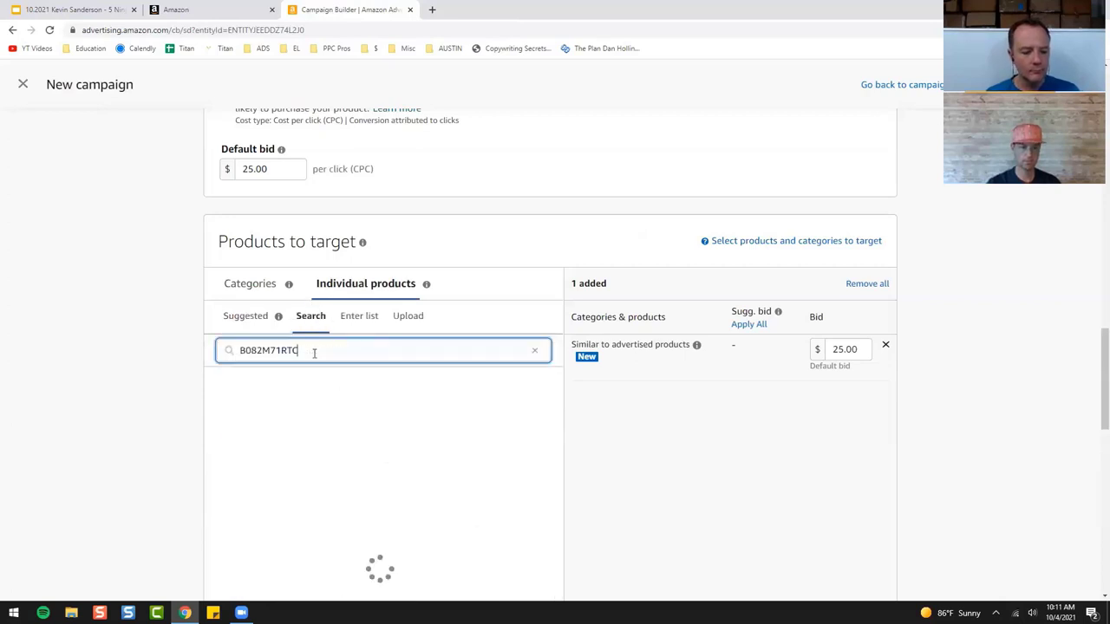
left_click(527, 407)
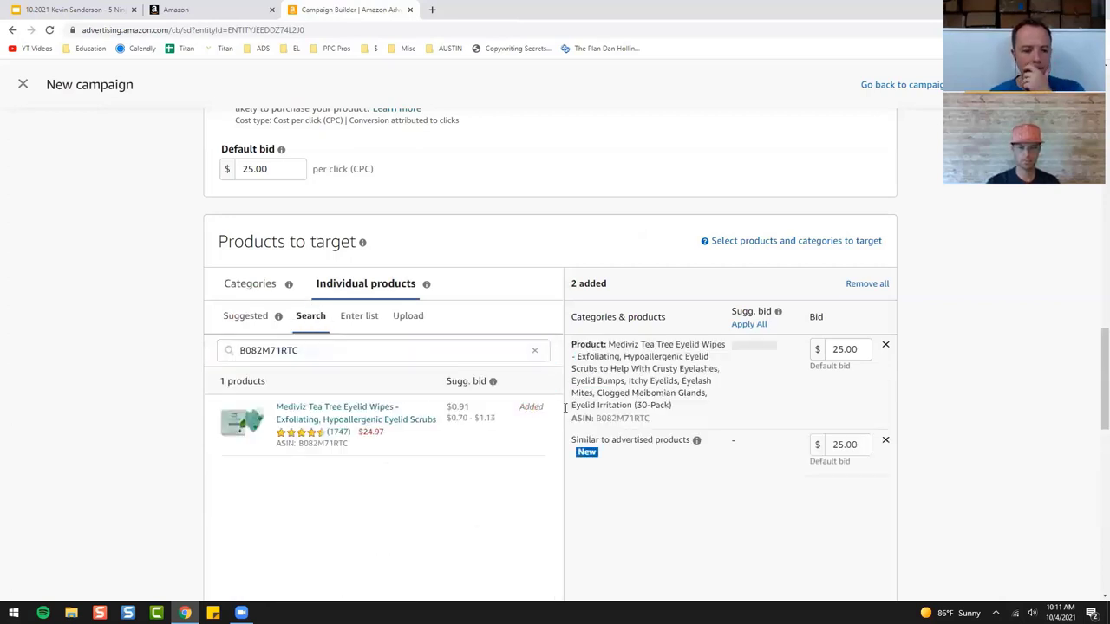
left_click(886, 443)
left_click(859, 348)
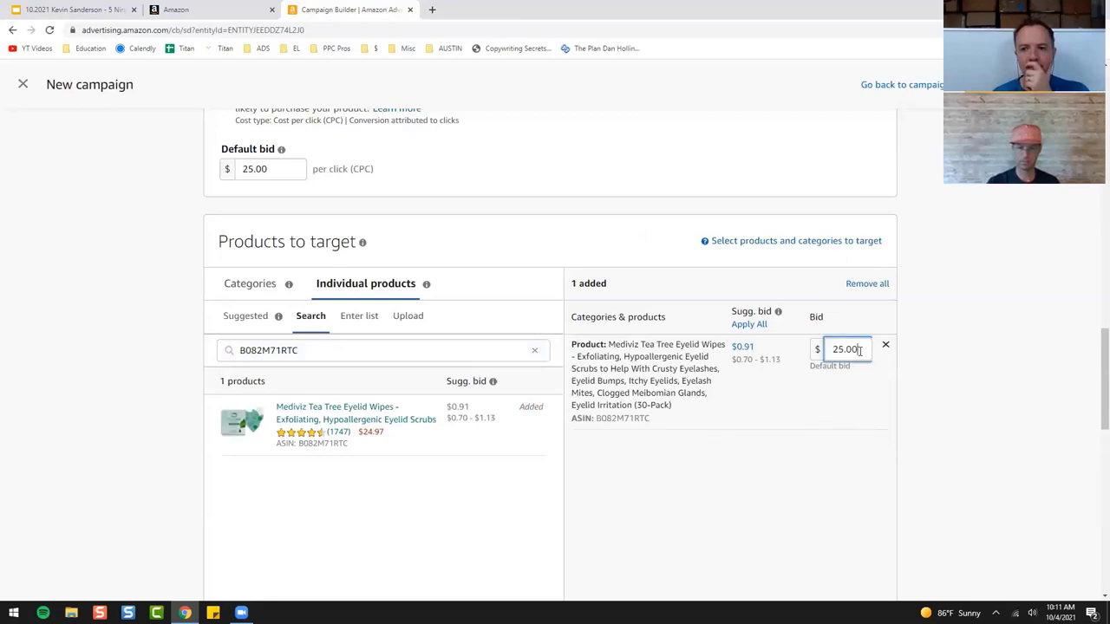
Step: Copy ASIN B089KRDC14 of the 90-pack tea tree wipes from the inventory list and add that product as a target
left_click(217, 9)
scroll(280, 416, "down", 1)
scroll(280, 416, "down", 1)
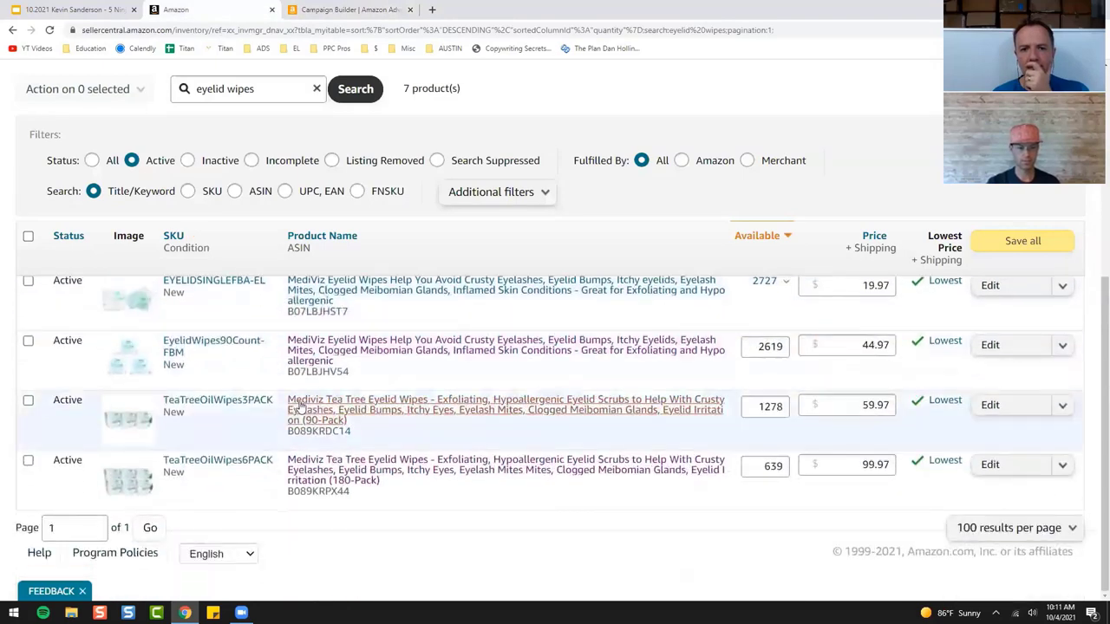
double_click(319, 431)
key("ctrl+c")
left_click(384, 7)
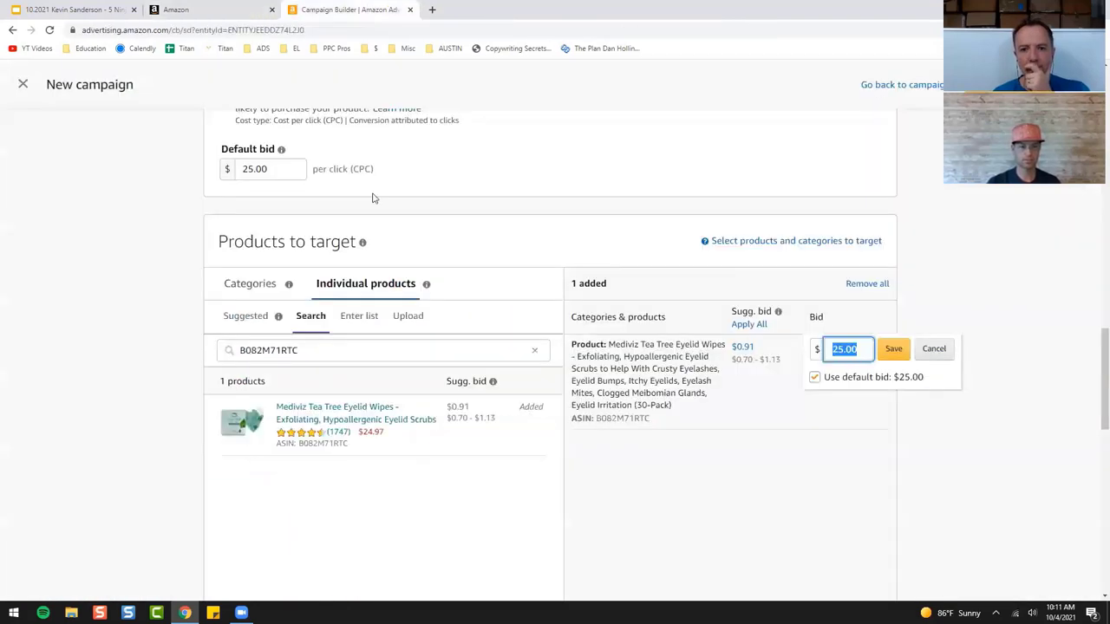
double_click(354, 350)
key("ctrl+v")
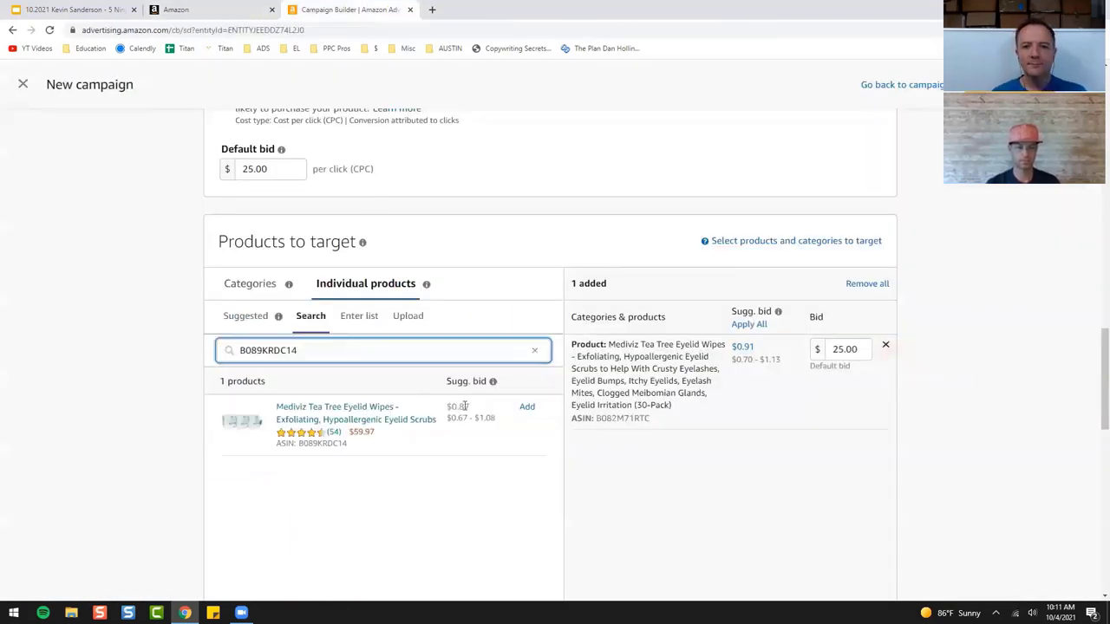
left_click(526, 408)
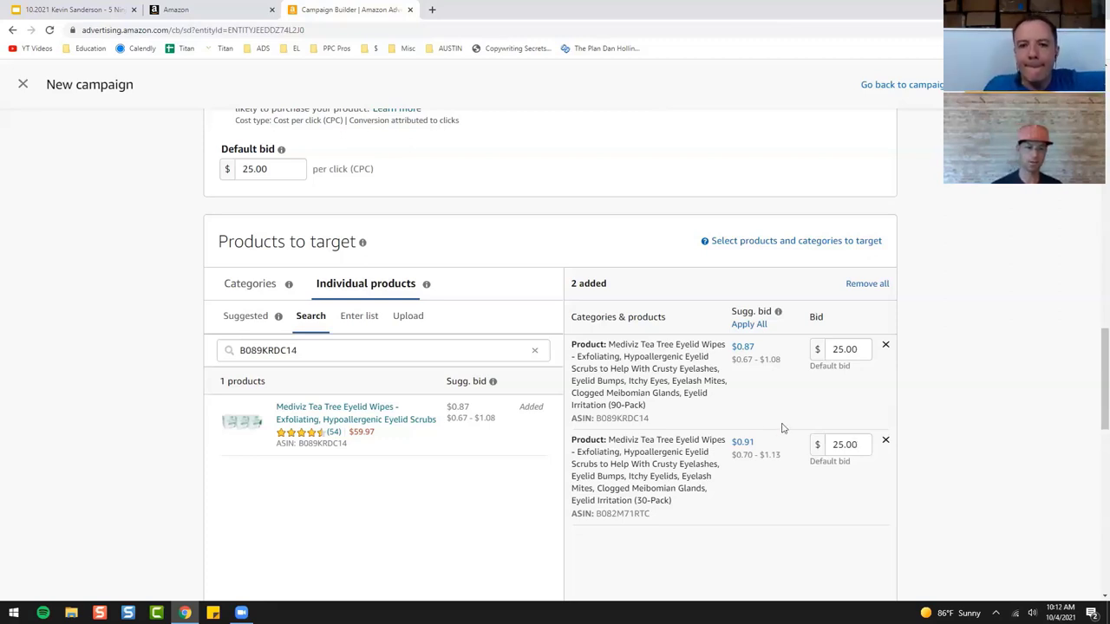
Step: Open the 30-pack tea tree eyelid wipes listing from the inventory list and examine its sponsored related-product placements
scroll(332, 446, "up", 4)
scroll(337, 456, "down", 3)
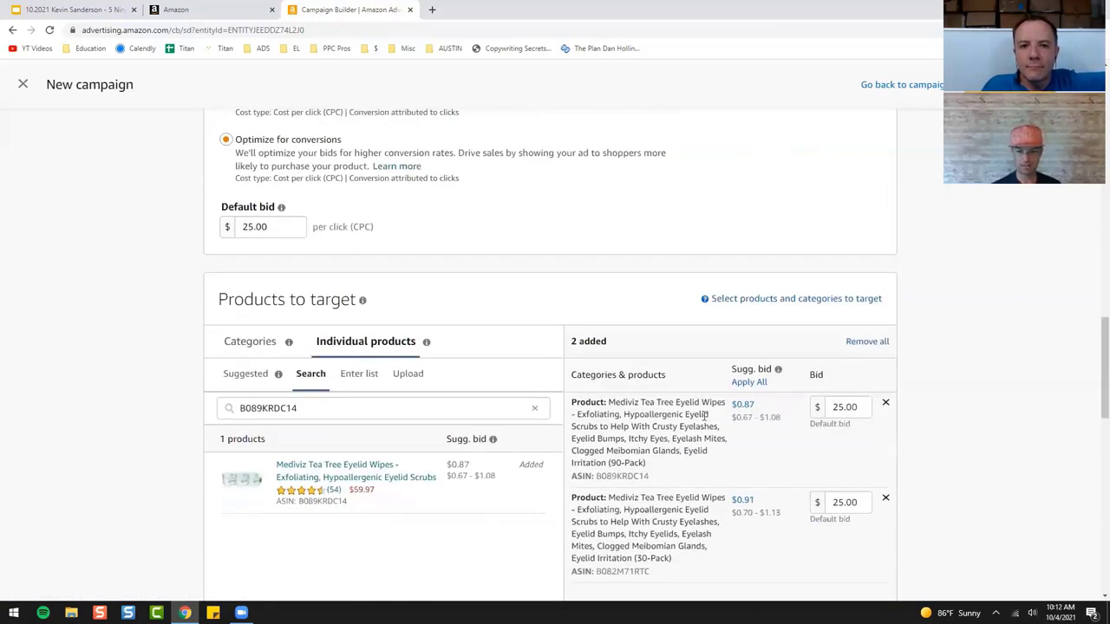
left_click(224, 8)
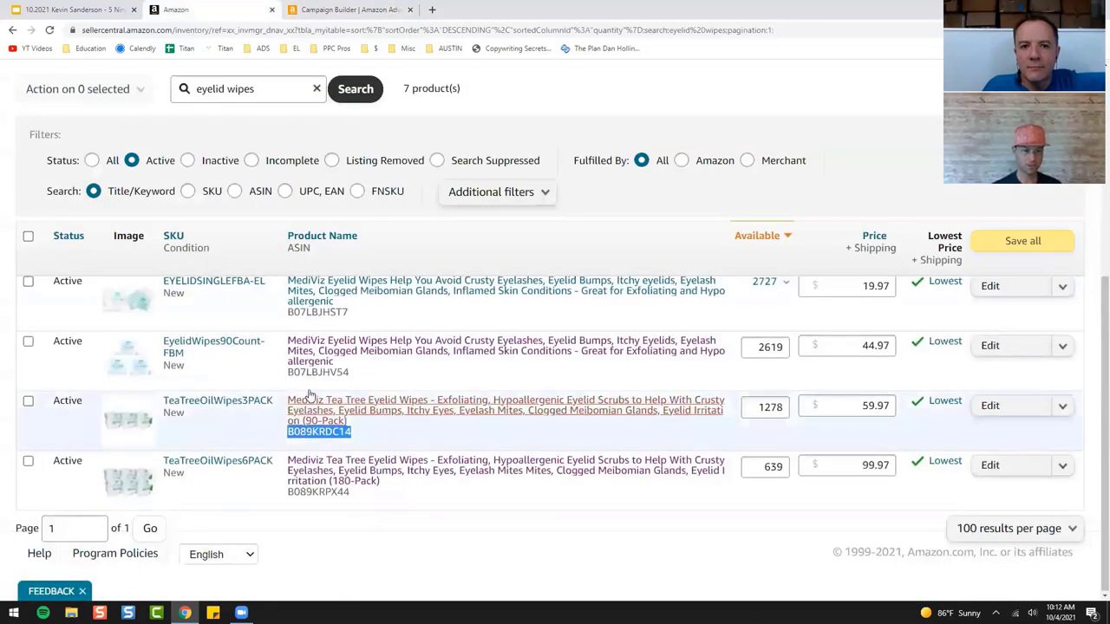
left_click(341, 464)
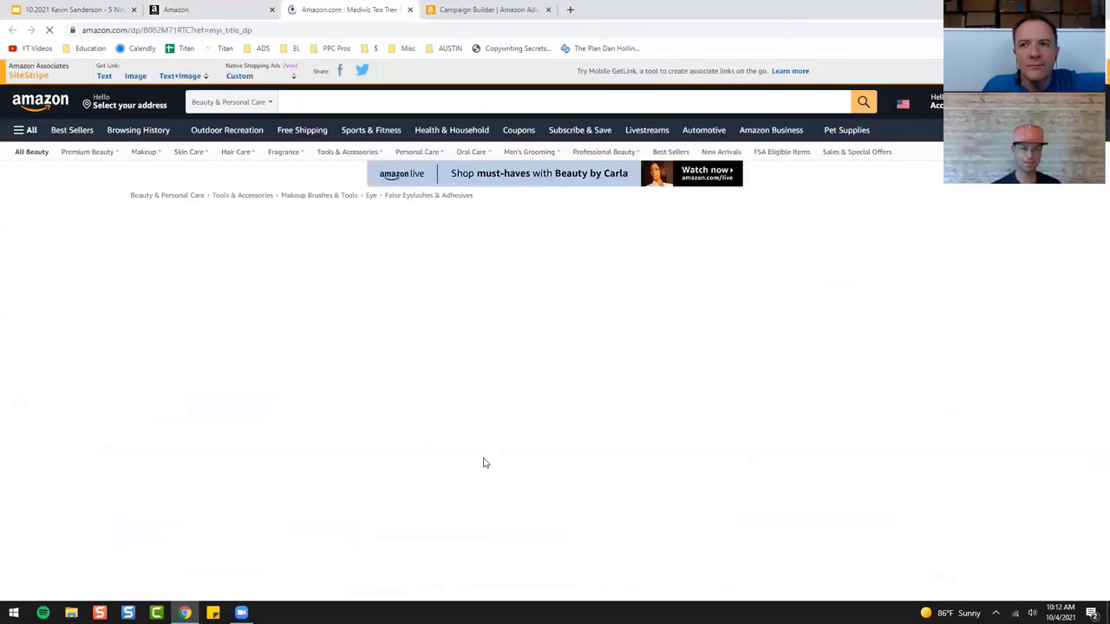
scroll(484, 463, "down", 10)
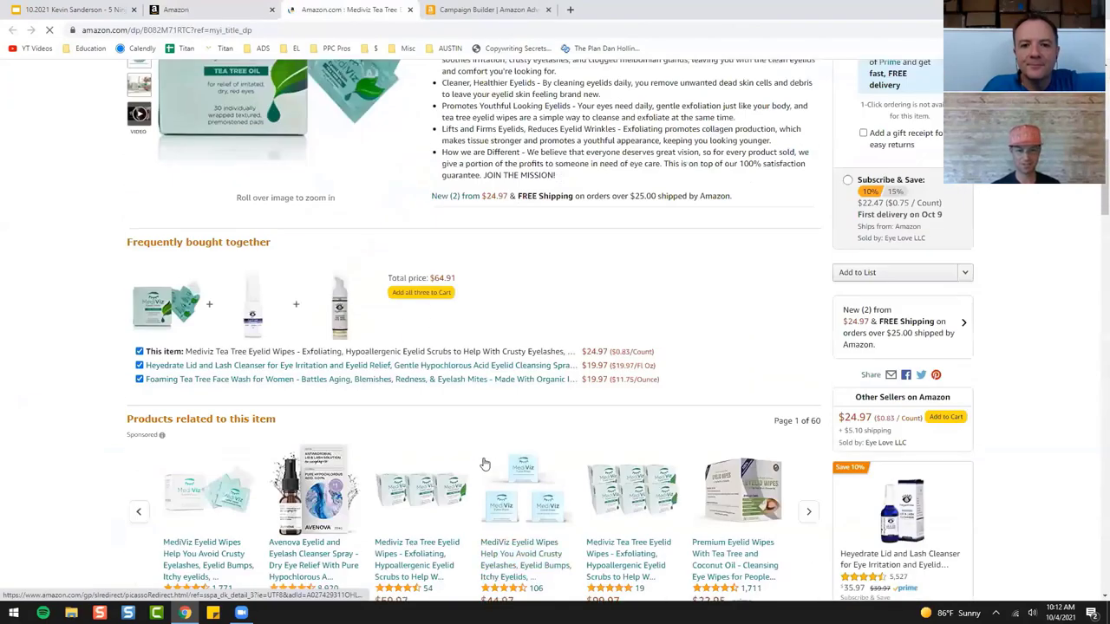
scroll(498, 274, "up", 3)
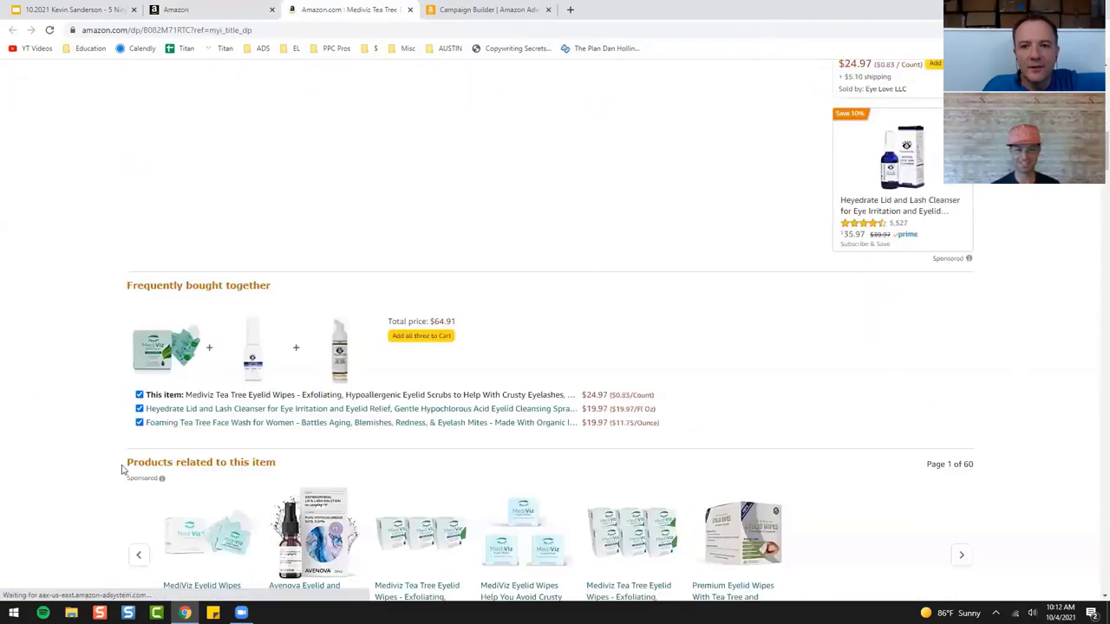
scroll(123, 469, "down", 2)
scroll(199, 471, "down", 2)
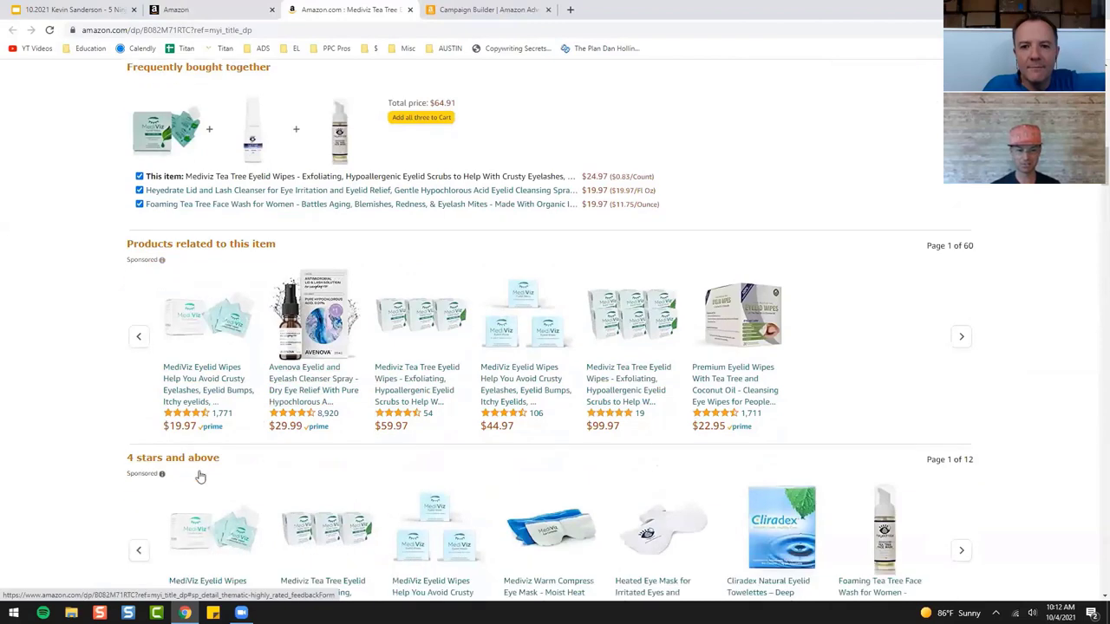
left_click(411, 10)
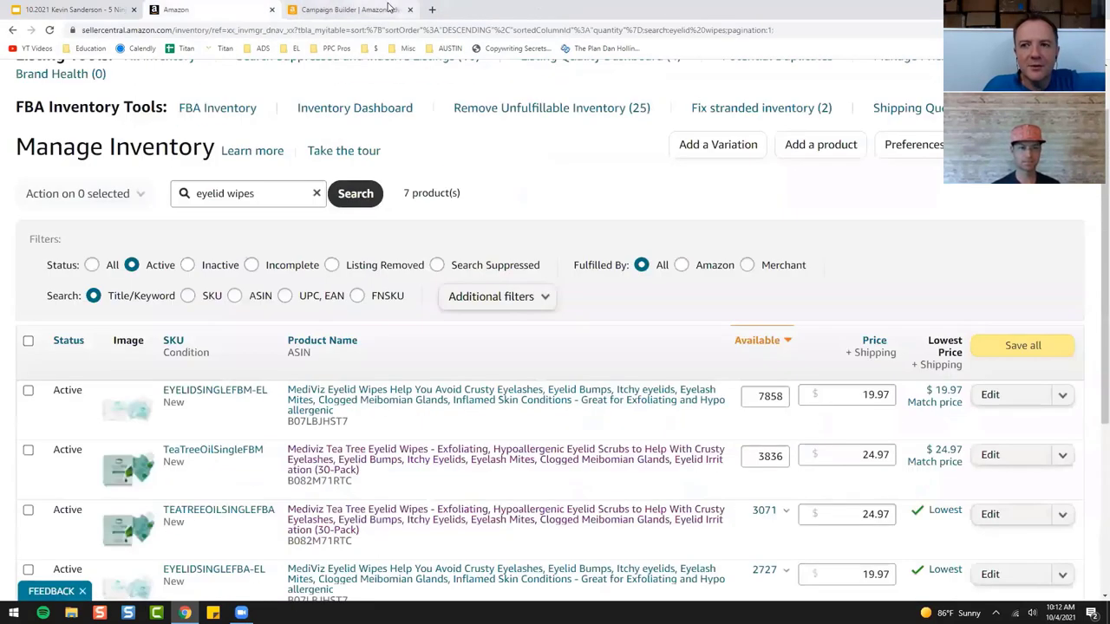
Step: Discard the unsaved campaign and close the campaign builder and inventory pages to return to the presentation
left_click(398, 10)
left_click(411, 11)
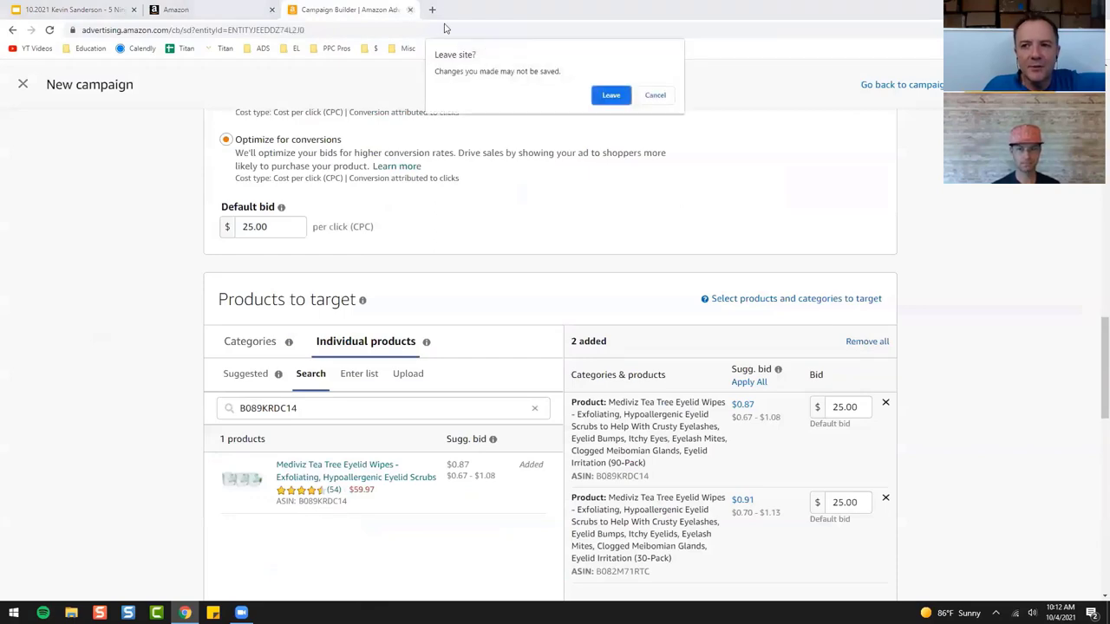
left_click(610, 96)
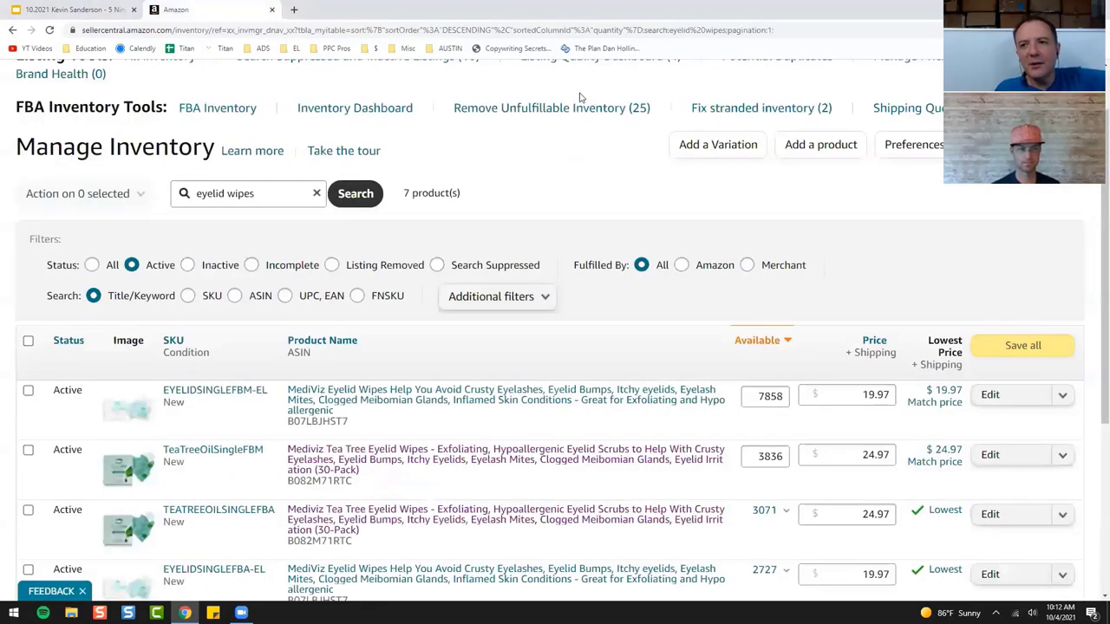
left_click(271, 10)
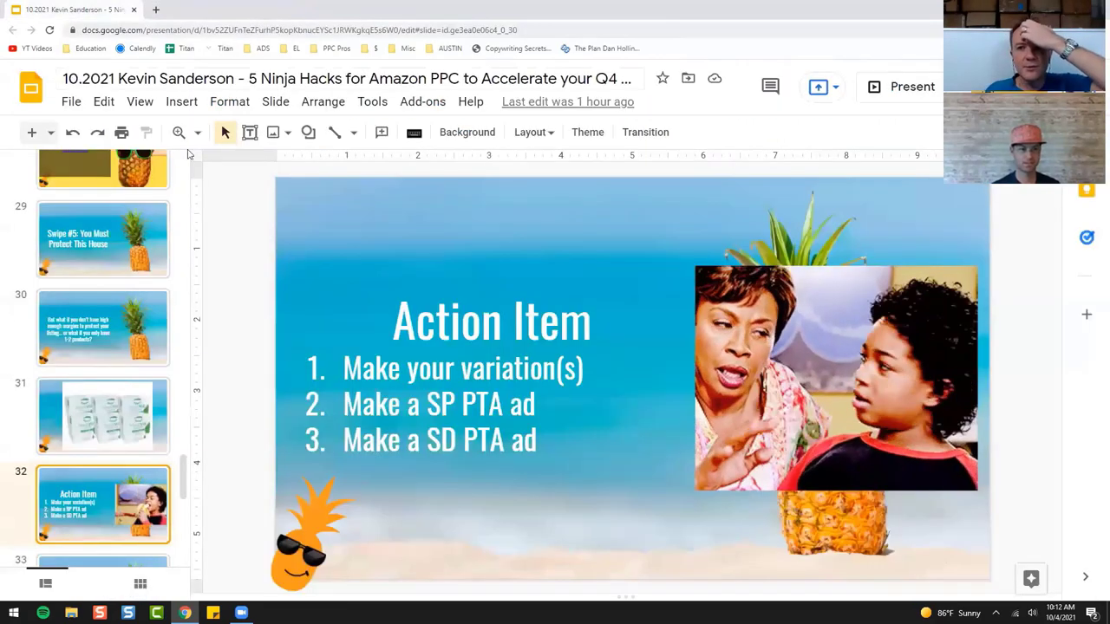
Step: Show the Action Item slide as a full-screen slideshow and return to the slide editor
left_click(139, 102)
left_click(156, 132)
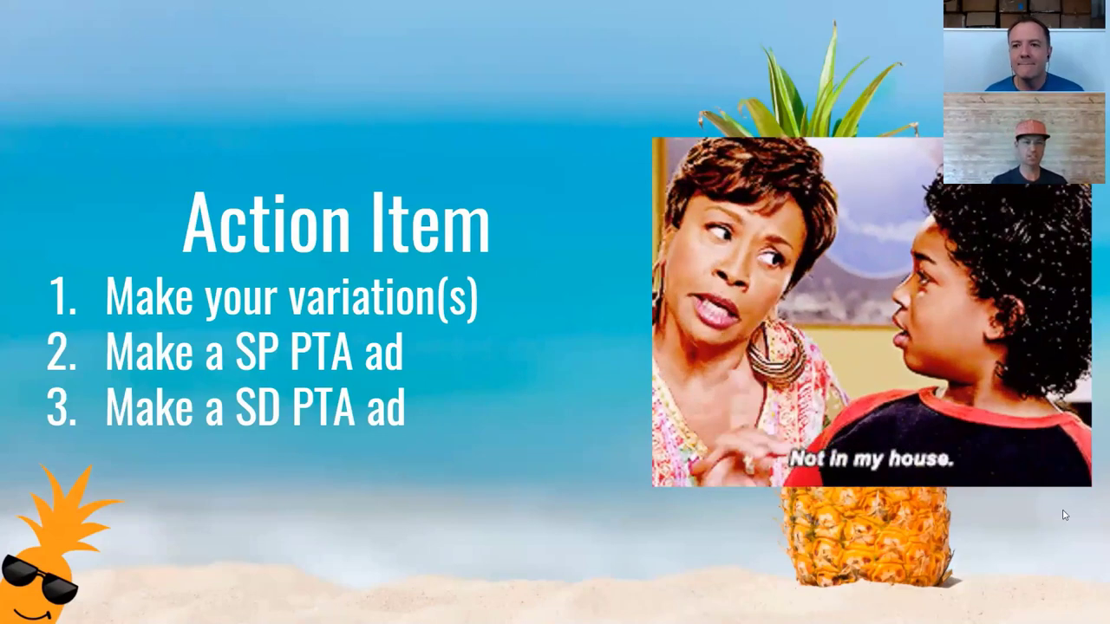
key("Escape")
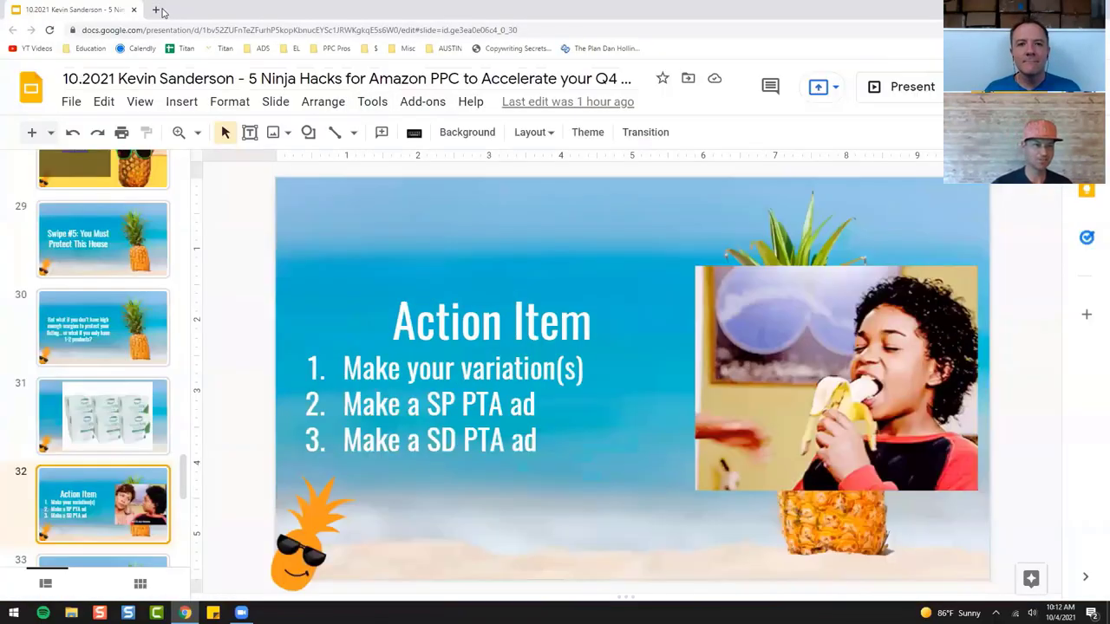
Step: Open Amazon Seller Central in a new tab and go to the Manage Inventory list
left_click(147, 10)
type("sel")
key("Return")
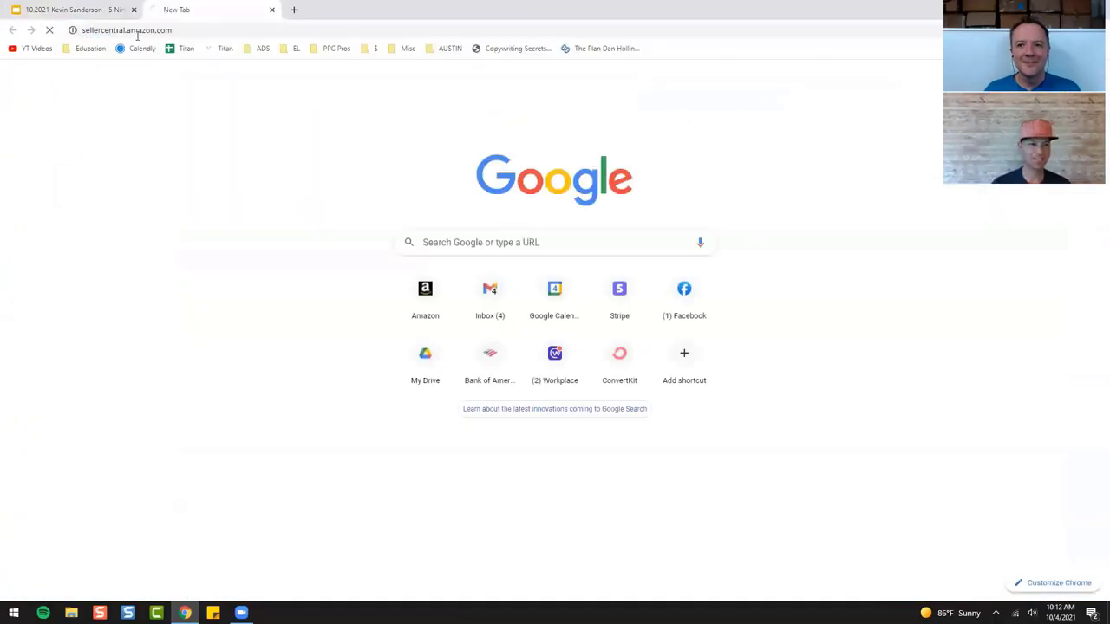
left_click(29, 84)
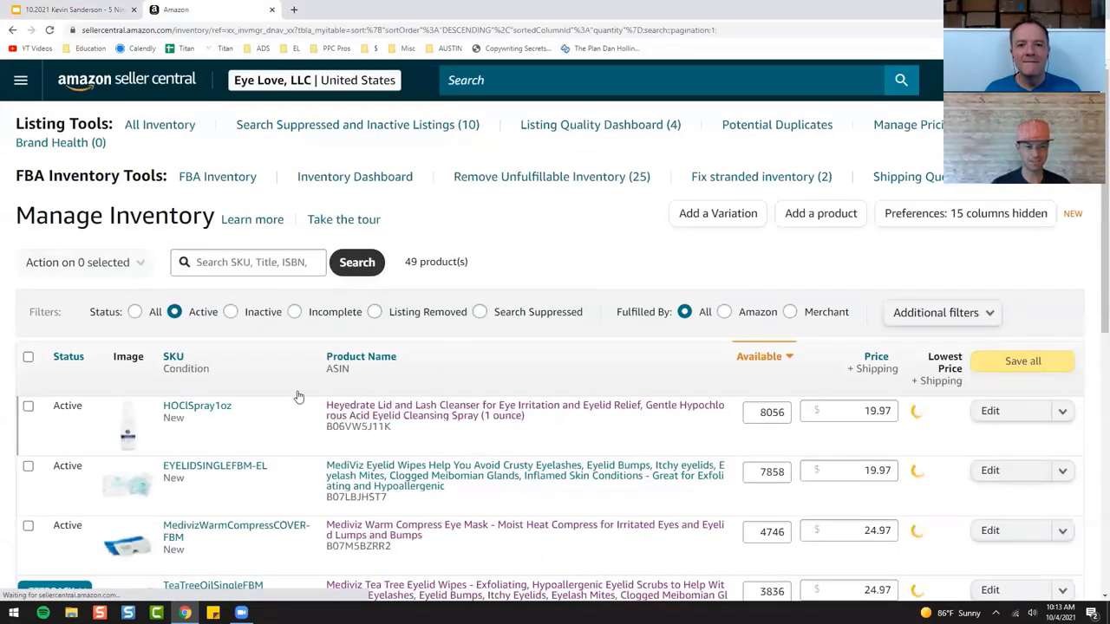
Step: Search the inventory for "tea tree eyelid wipes" and copy ASIN B089KRPX44 of the 180-pack
left_click(247, 251)
type("tea ")
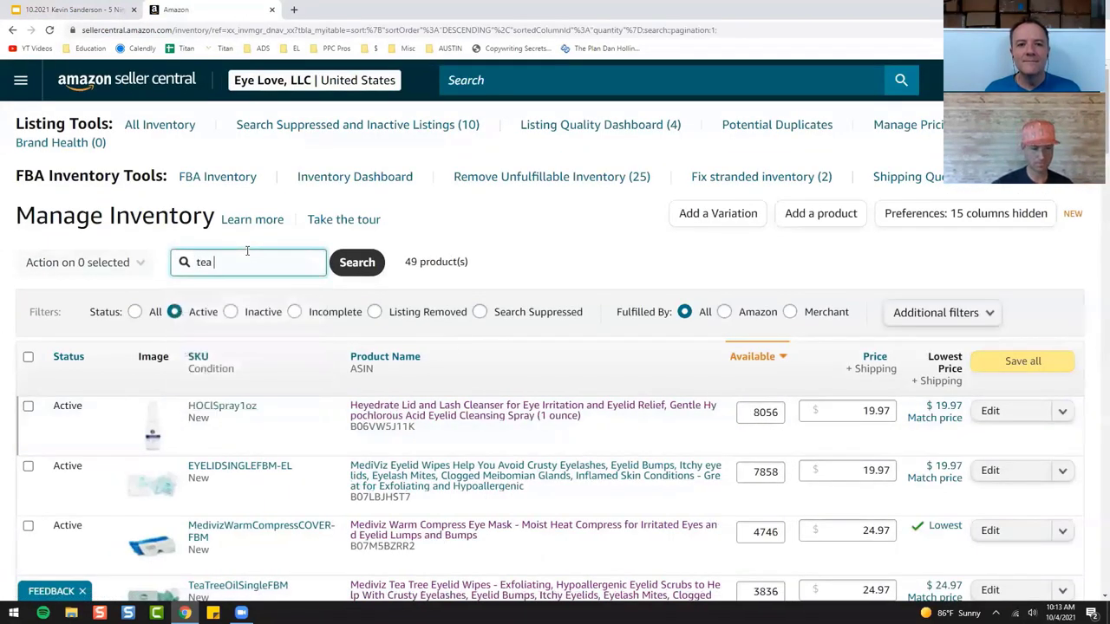
type("tree eyelid wipes")
key("Return")
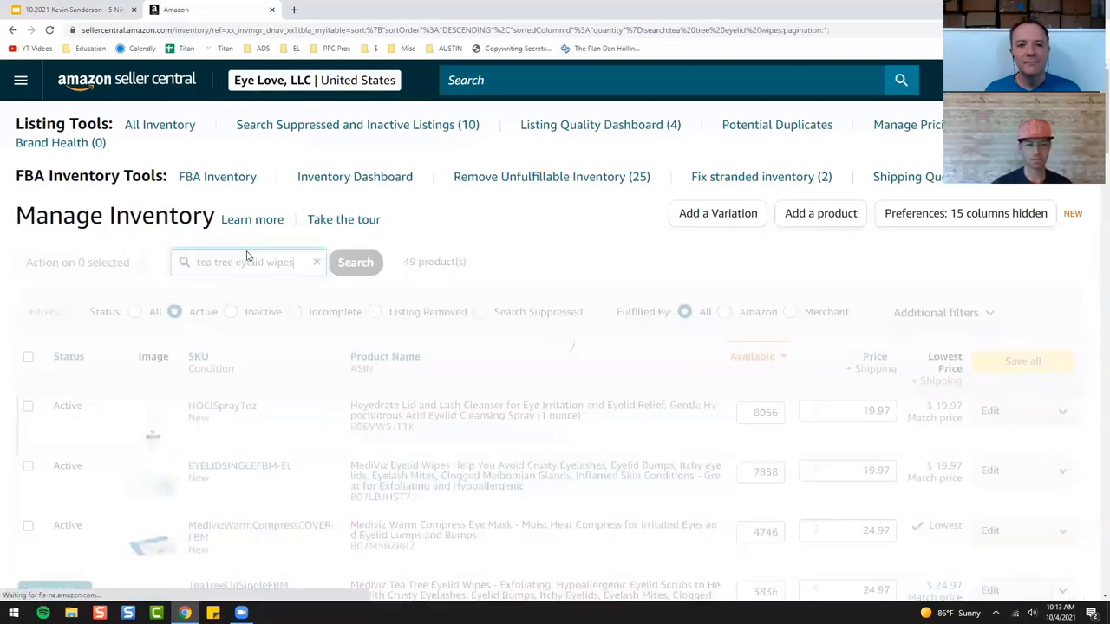
scroll(319, 420, "down", 2)
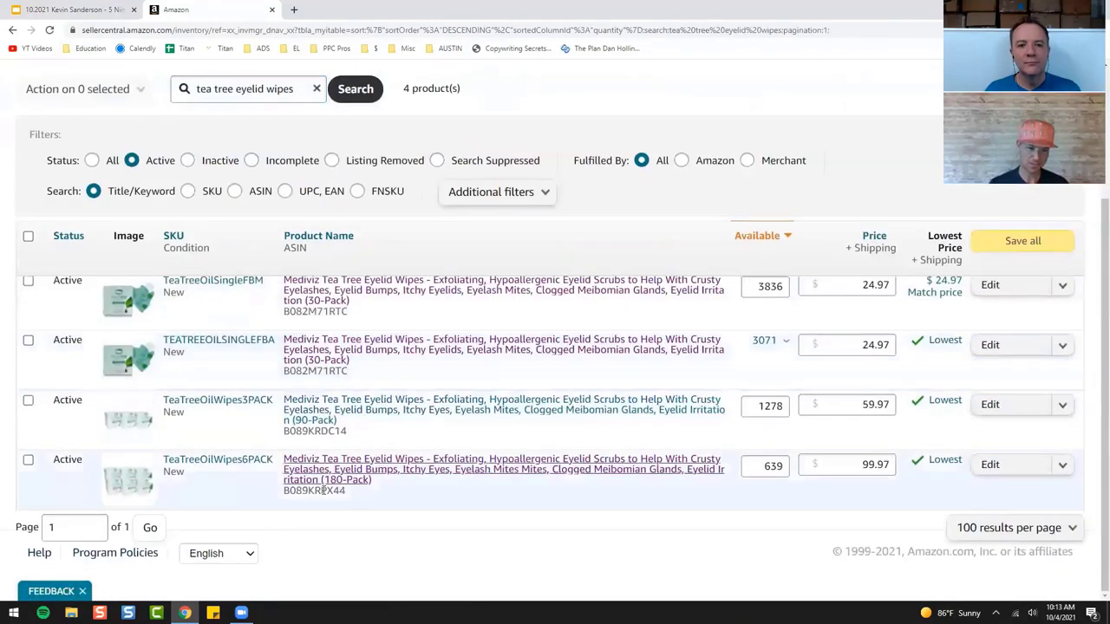
double_click(313, 490)
key("ctrl+c")
scroll(53, 154, "up", 2)
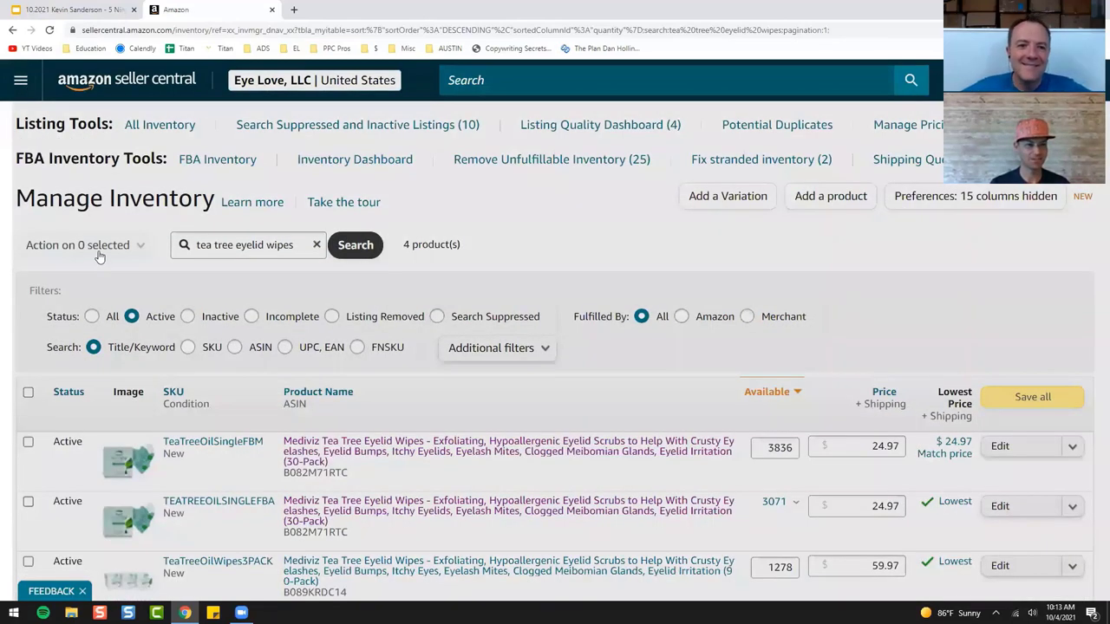
Step: Open the advertising campaign manager from Seller Central in a separate tab
left_click(21, 79)
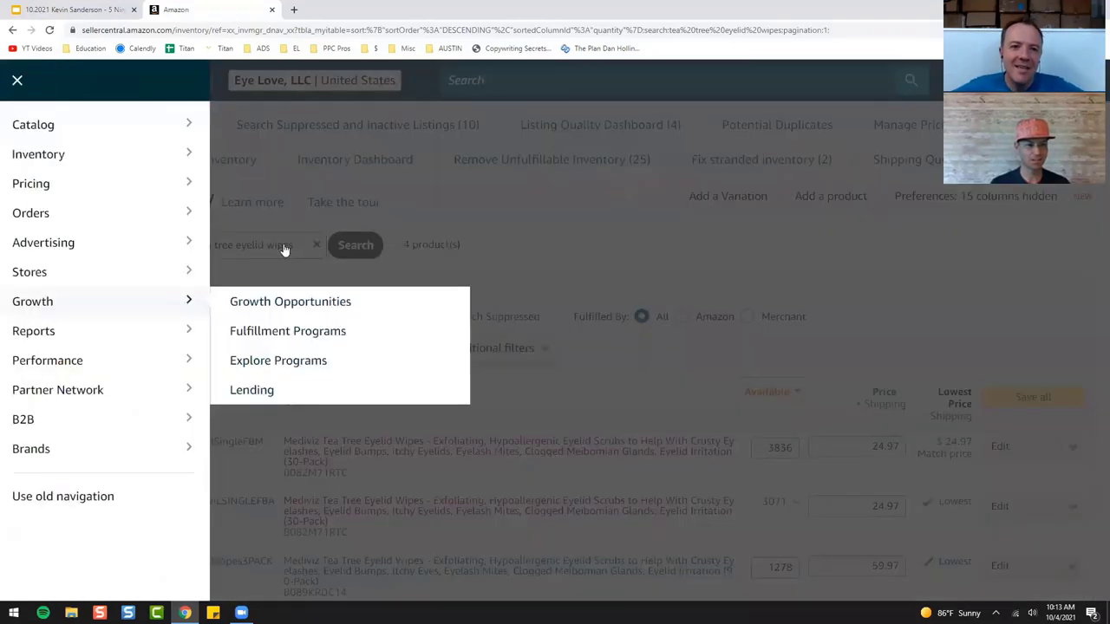
mouse_move(124, 241)
right_click(290, 241)
key("Escape")
left_click(286, 240)
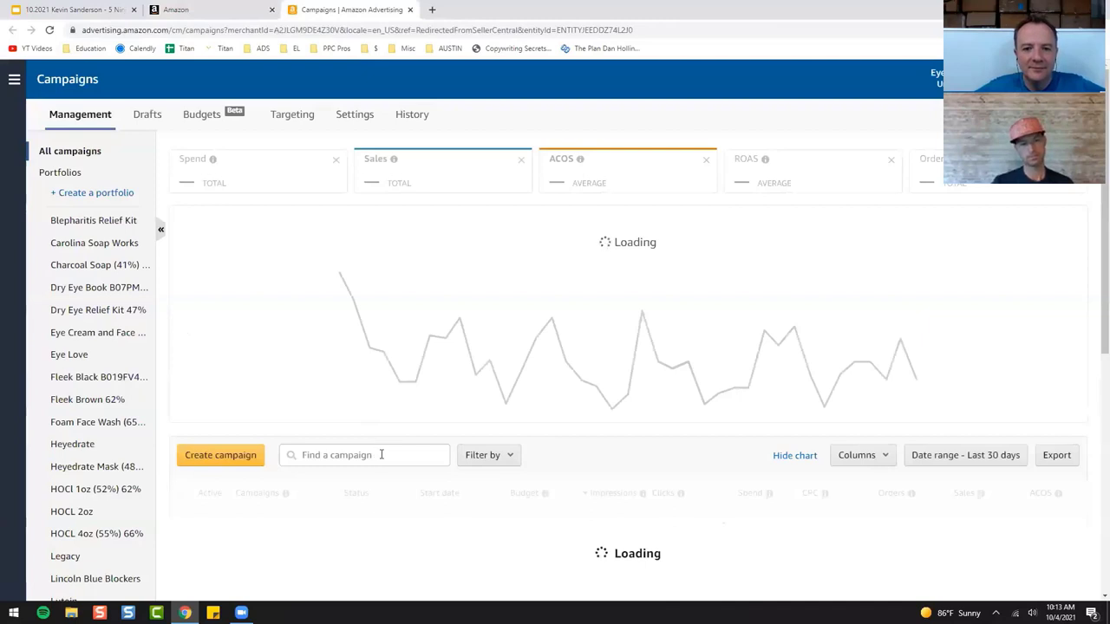
Step: Search the campaign list for the copied ASIN B089KRPX44
left_click(380, 454)
key("ctrl+v")
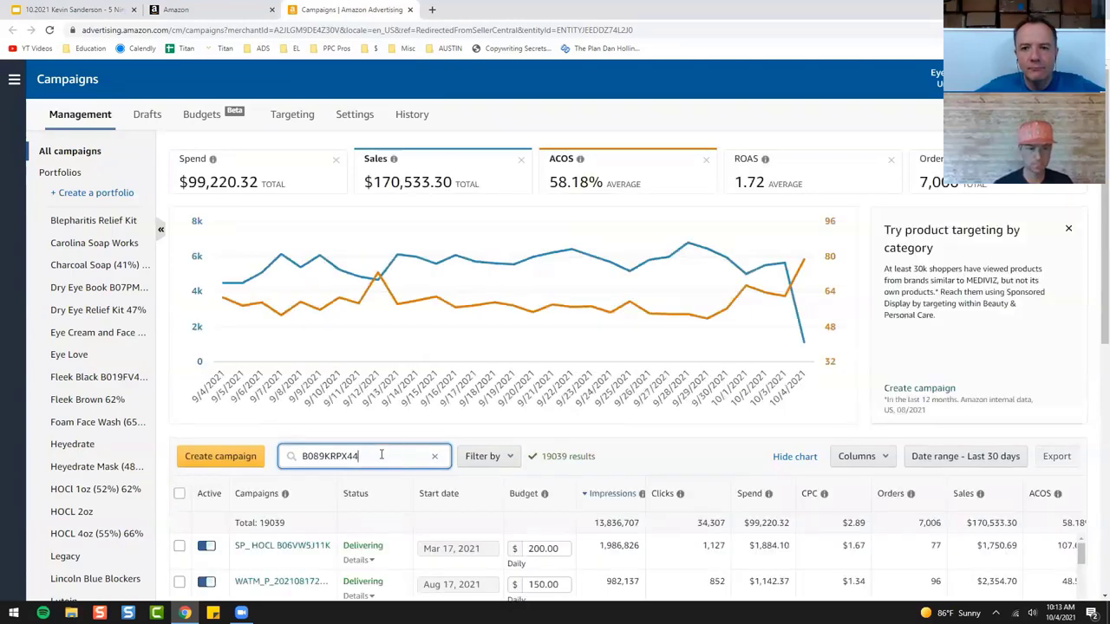
scroll(630, 436, "down", 5)
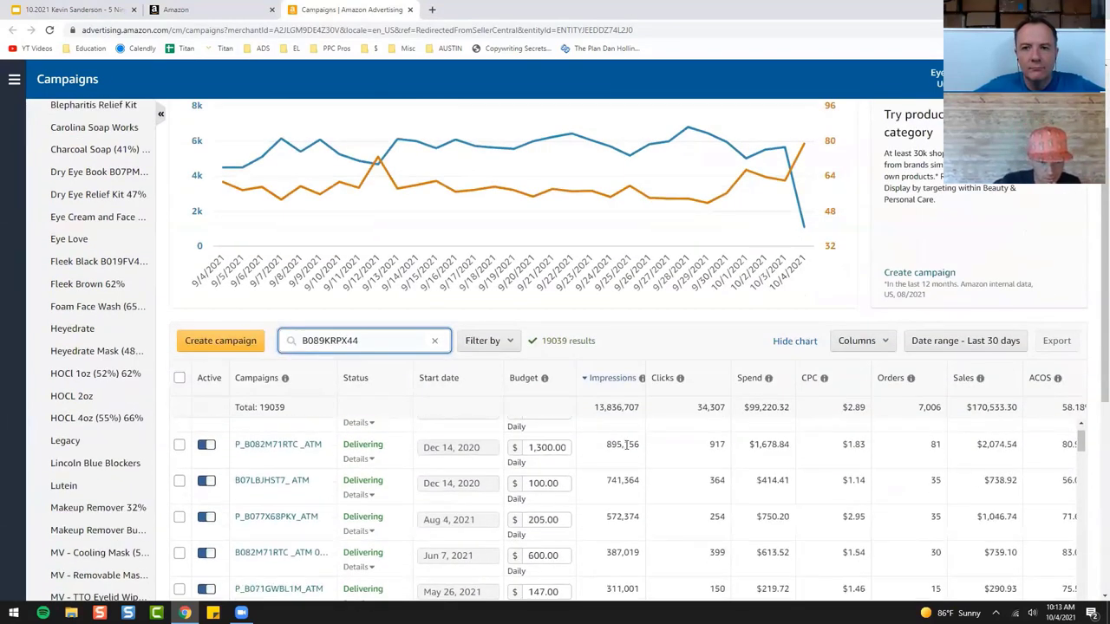
left_click(390, 340)
key("Return")
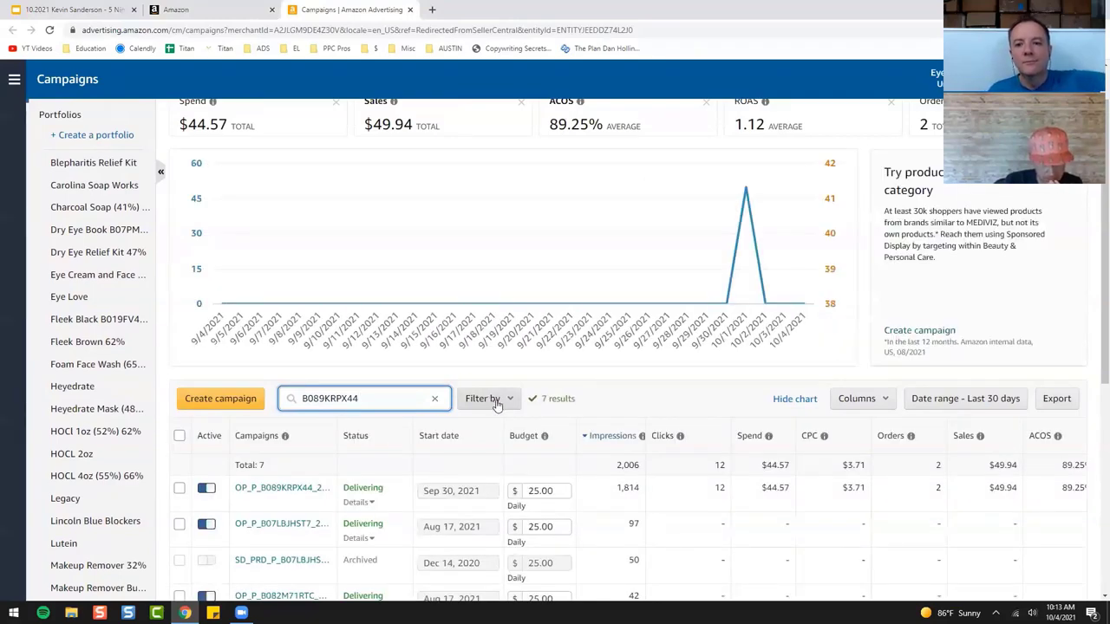
Step: Examine the spend, orders and sales of the B089KRPX44 campaigns, closing the advertising and inventory pages to return to the slides
scroll(325, 495, "up", 1)
scroll(687, 375, "down", 2)
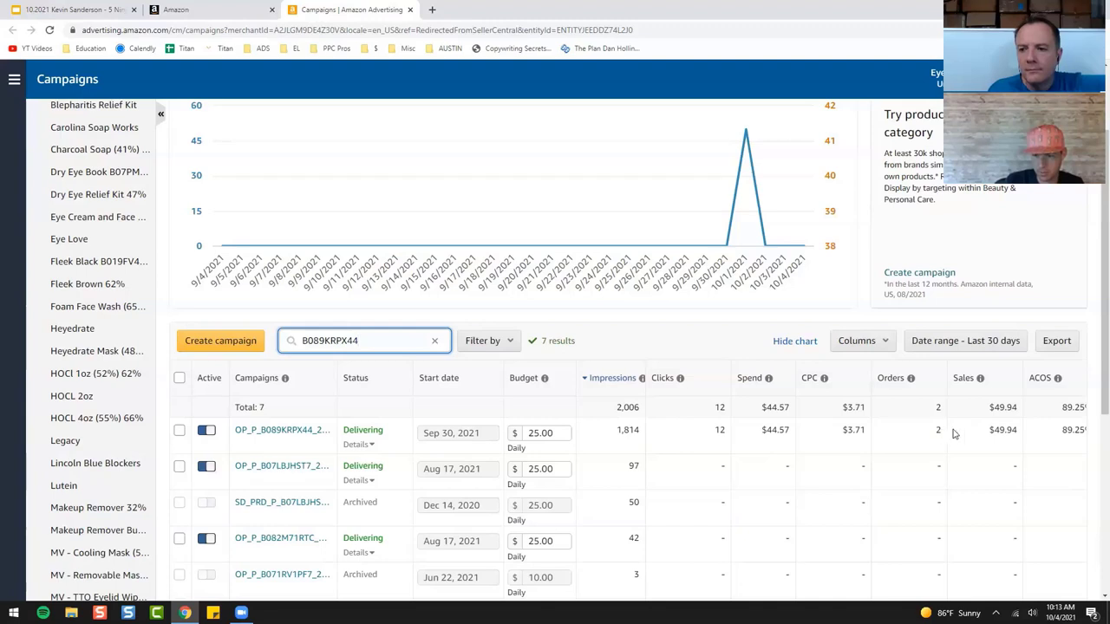
left_click(987, 431)
double_click(1006, 430)
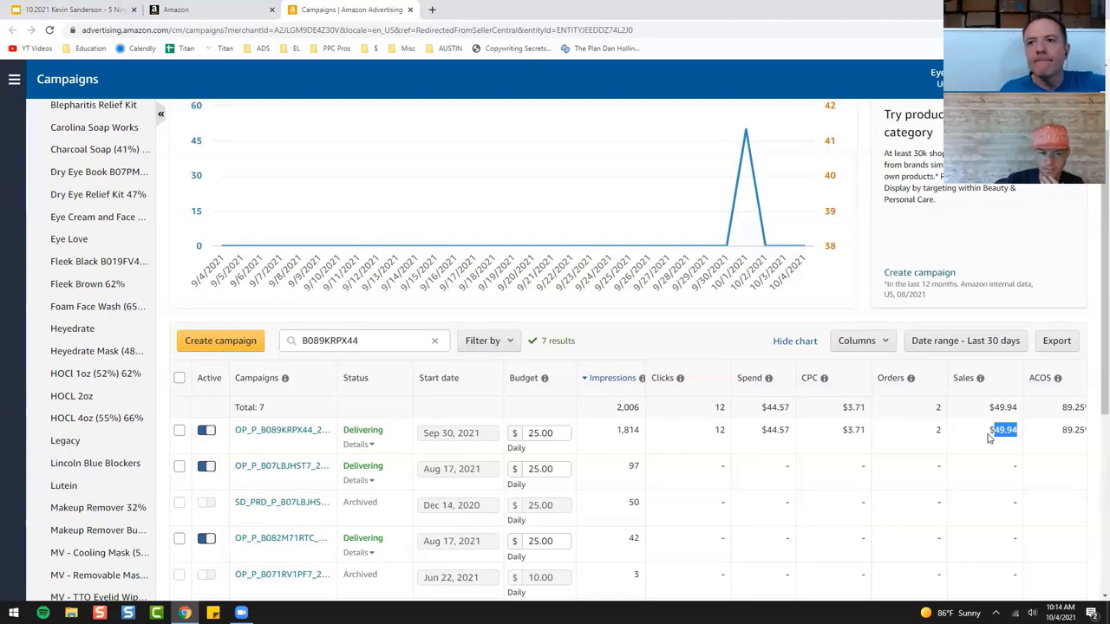
scroll(988, 439, "down", 3)
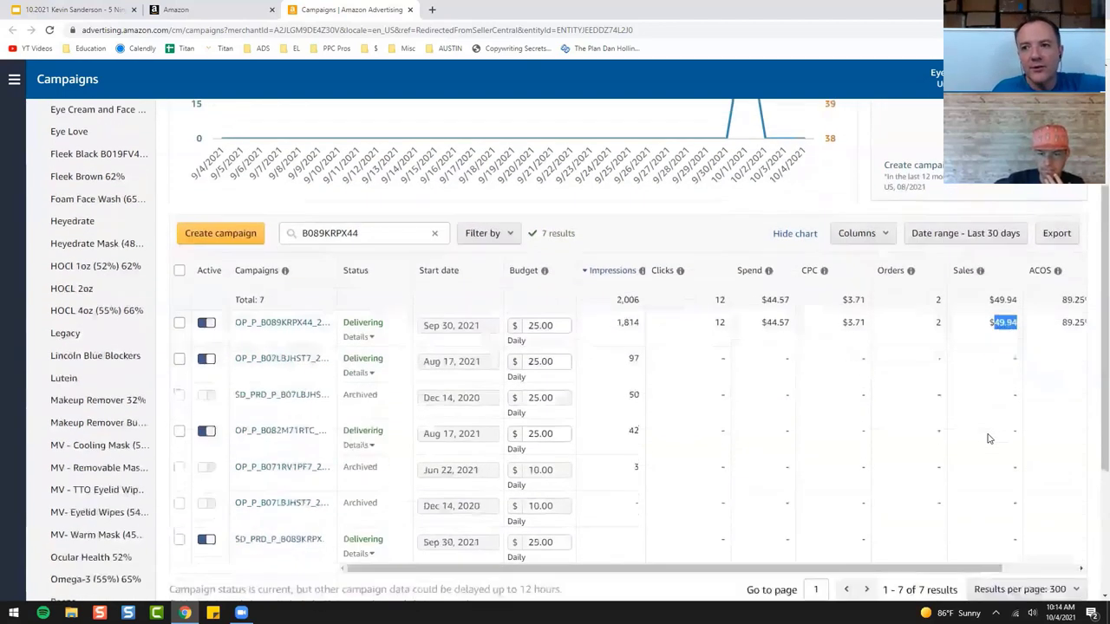
scroll(988, 438, "down", 2)
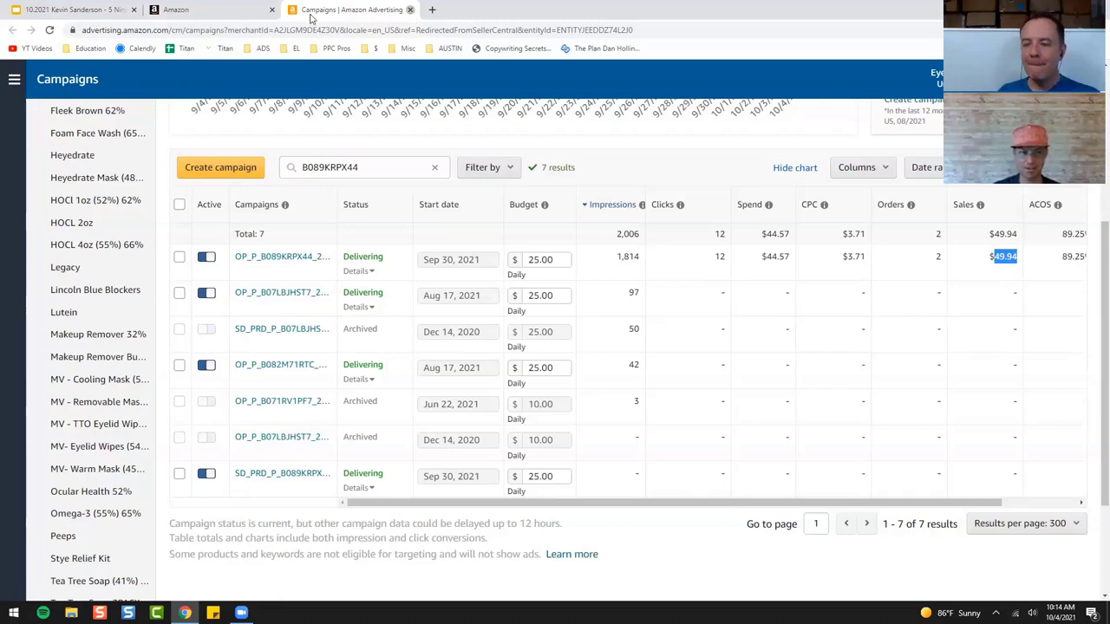
left_click(411, 11)
left_click(273, 11)
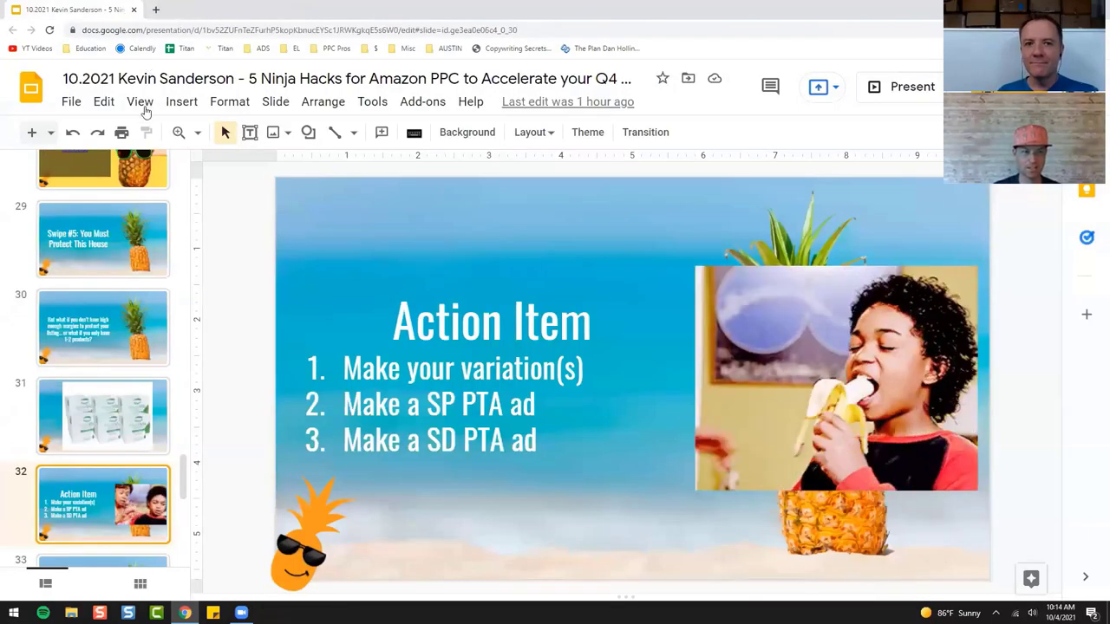